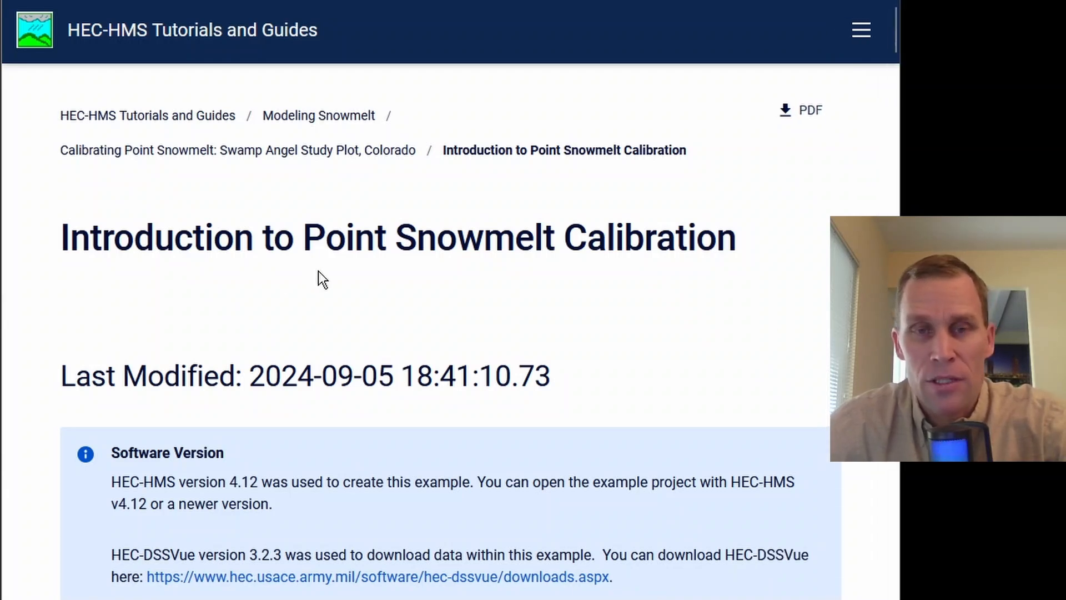
- Download Swamp_Angel_Point_Calibration_Start.zip from the tutorial's Project Files section to the desktop and close the file preview
scroll(335, 261, "down", 8)
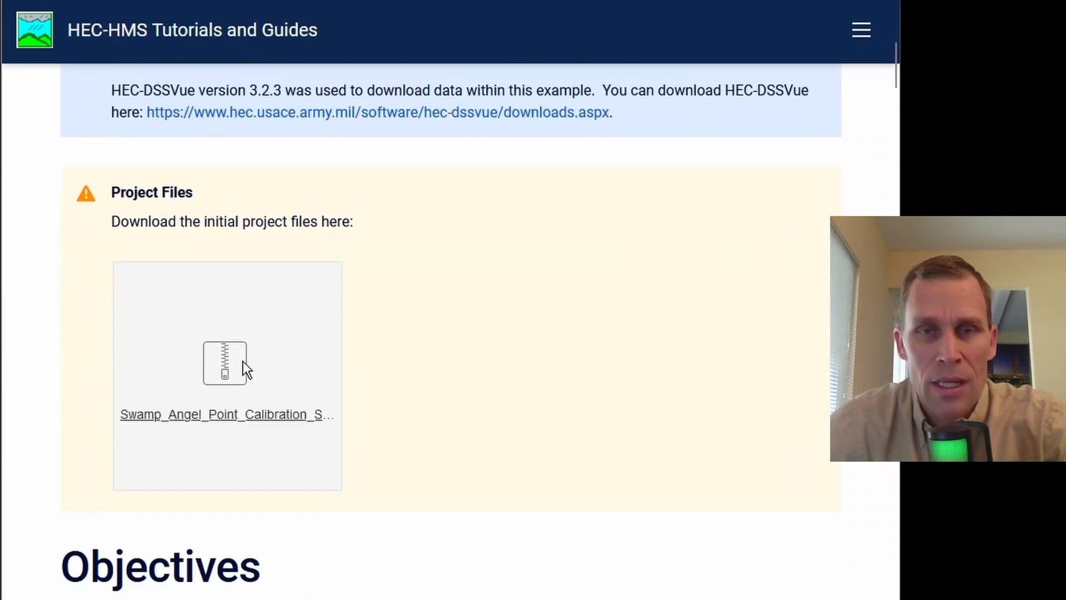
left_click(243, 363)
left_click(453, 410)
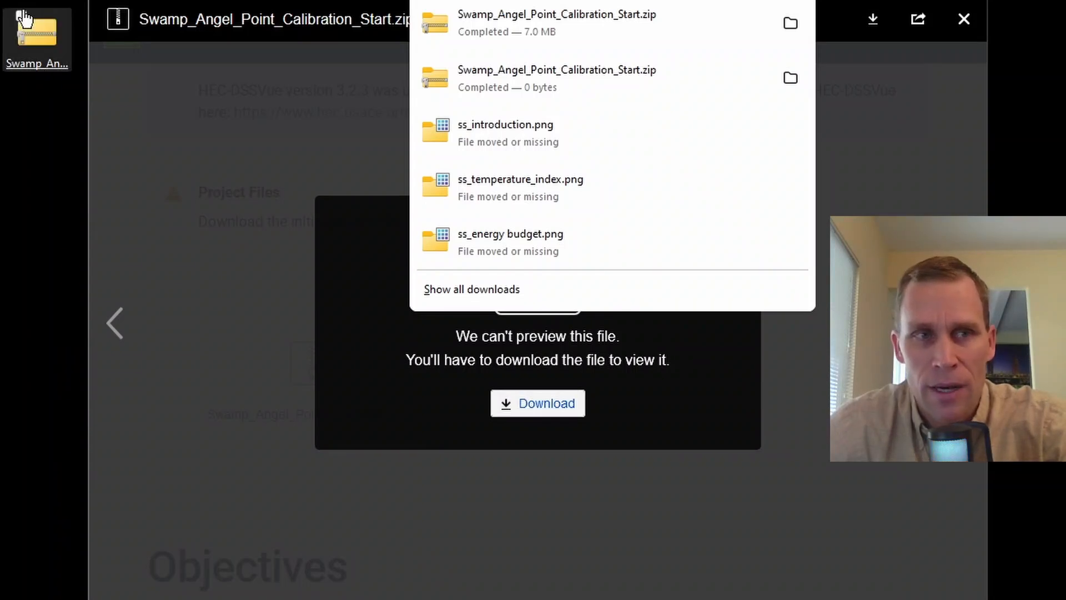
left_click(789, 1)
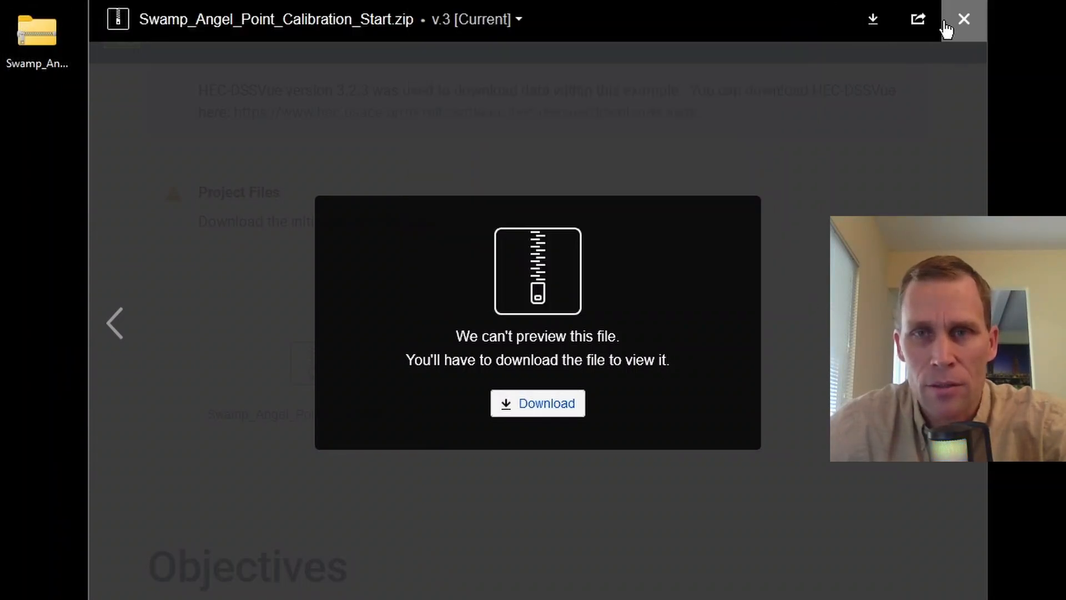
left_click(961, 22)
- Open the downloaded zip on the desktop and rename the folder inside it as SwampAngel
double_click(38, 50)
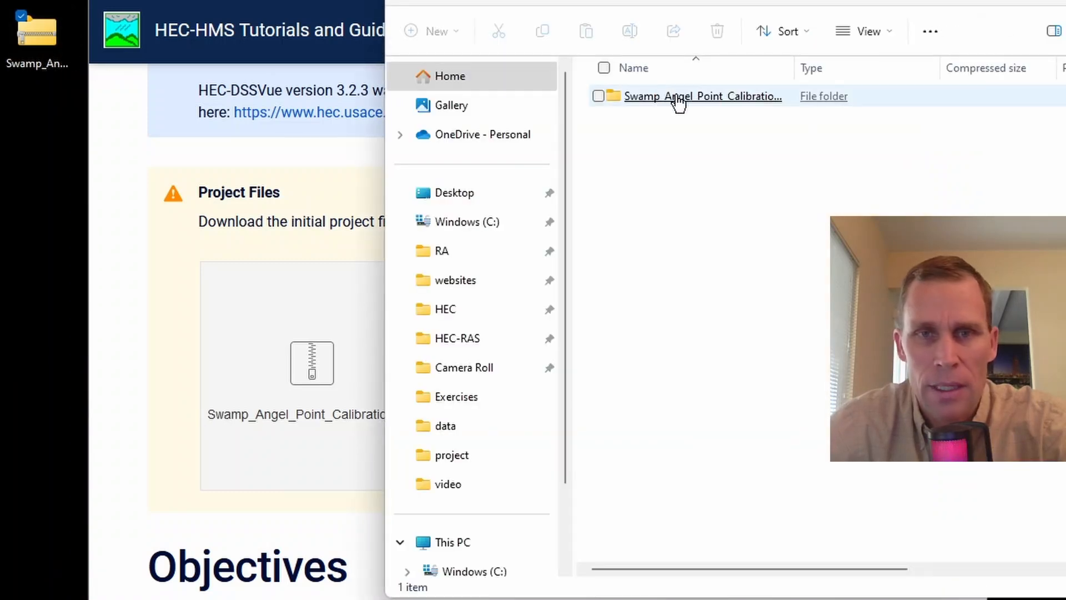
left_click(665, 103)
key("F2")
type("SwampAngel")
key("Return")
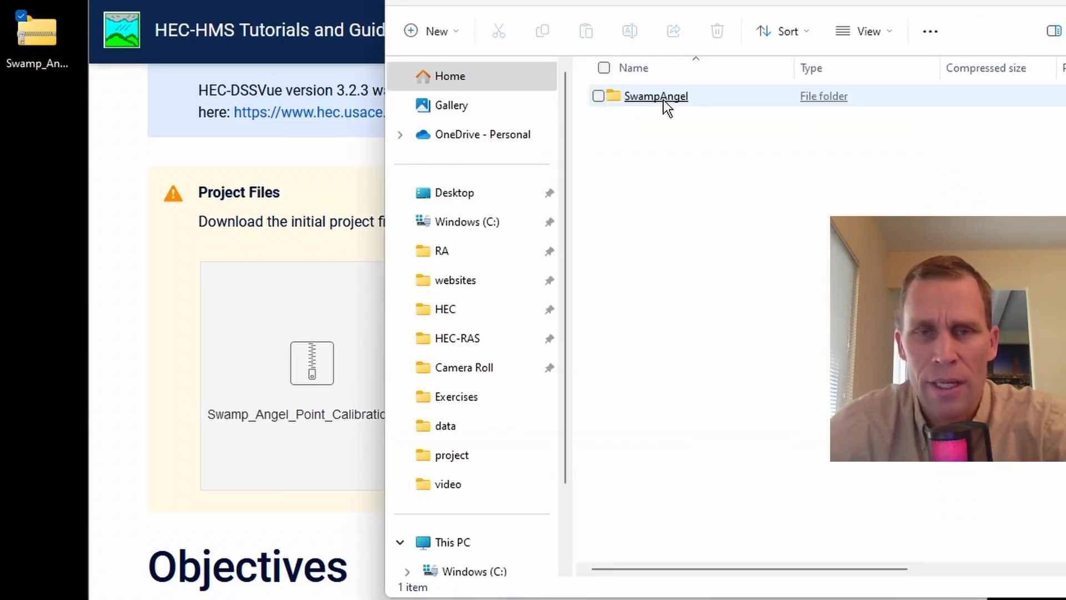
- Check the SwampAngel folder's contents and copy the folder from the zip into the project folder of 44 - Point Snowmelt Calibration
double_click(655, 98)
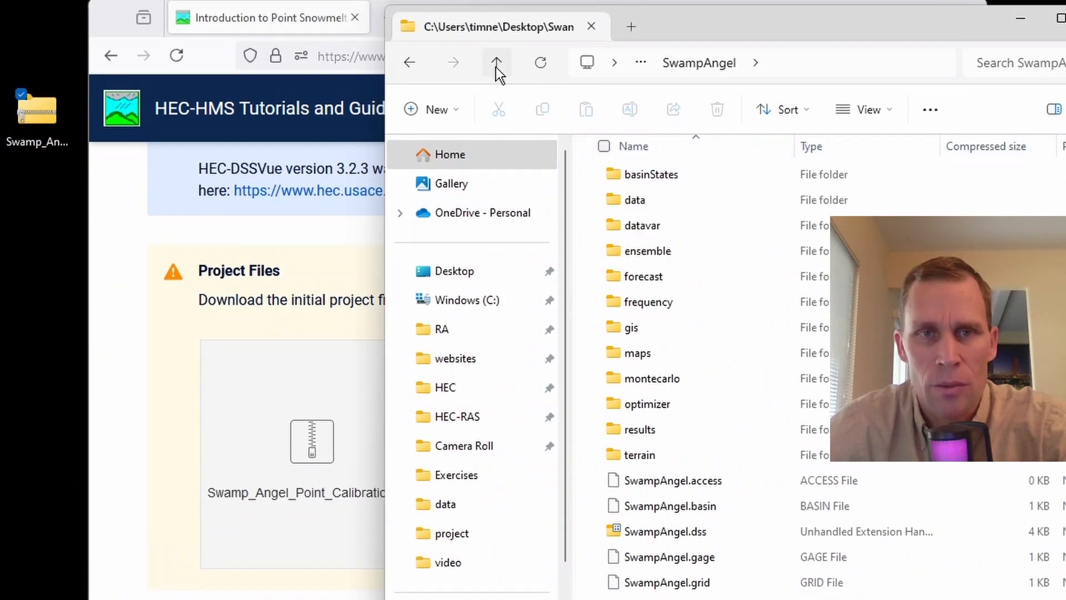
left_click(496, 62)
key("alt+Tab")
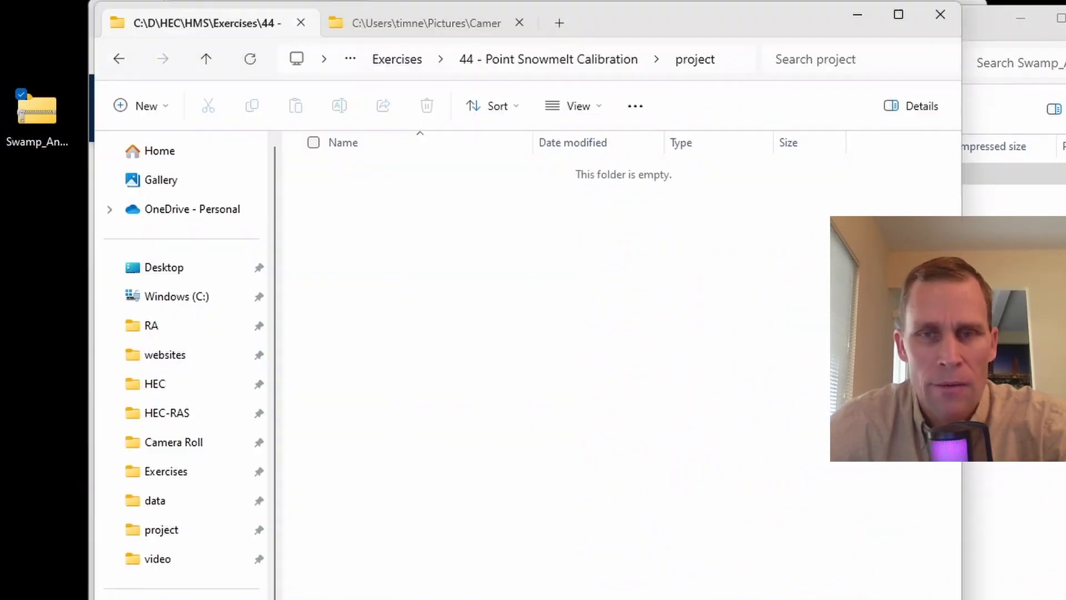
left_click(983, 493)
left_click_drag(631, 176, 370, 367)
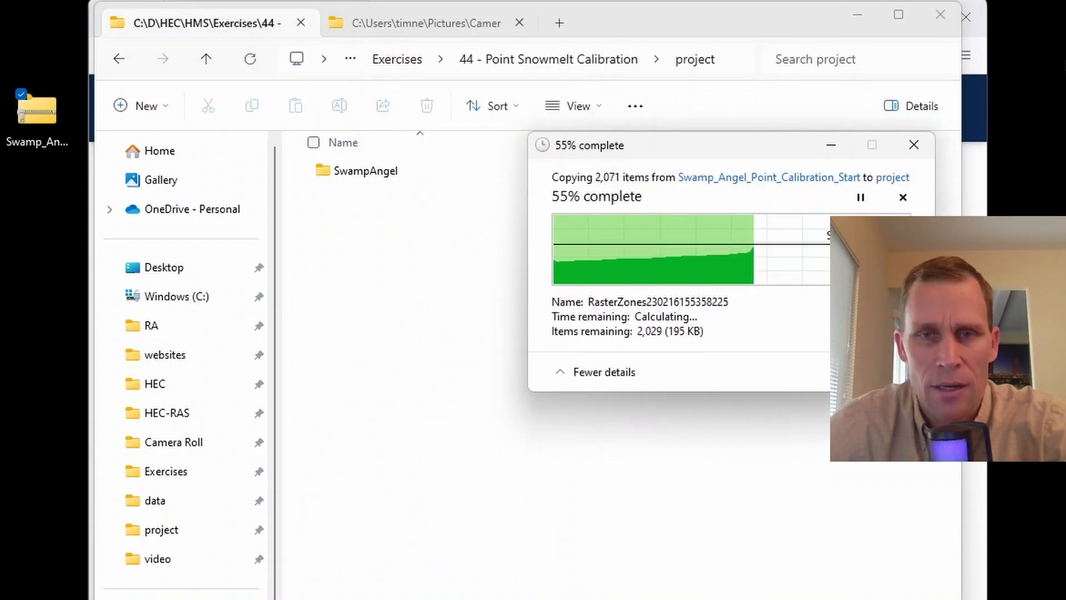
left_click(37, 111)
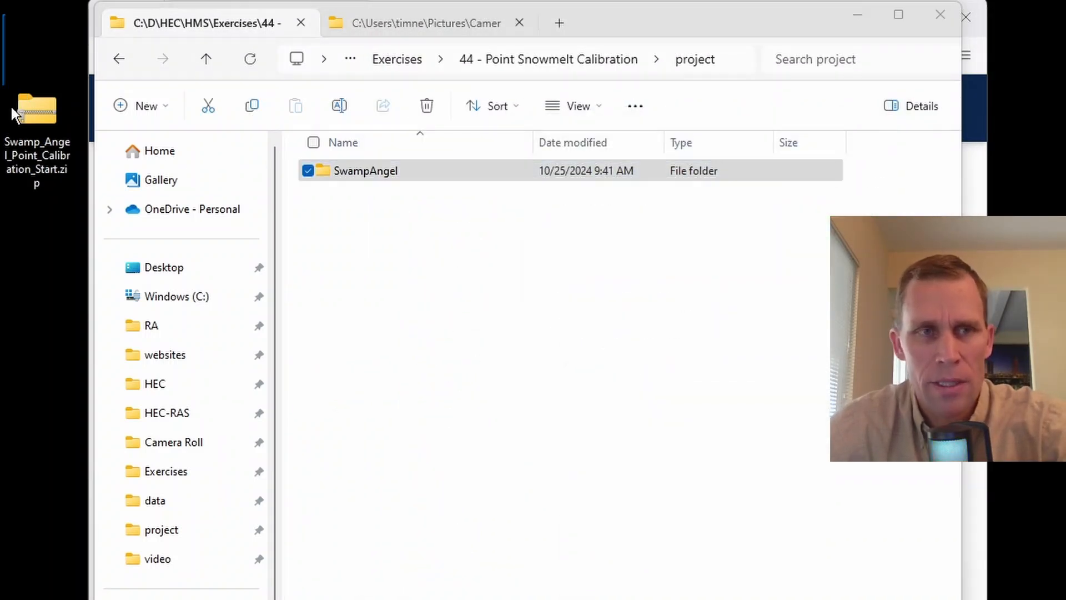
left_click(319, 172)
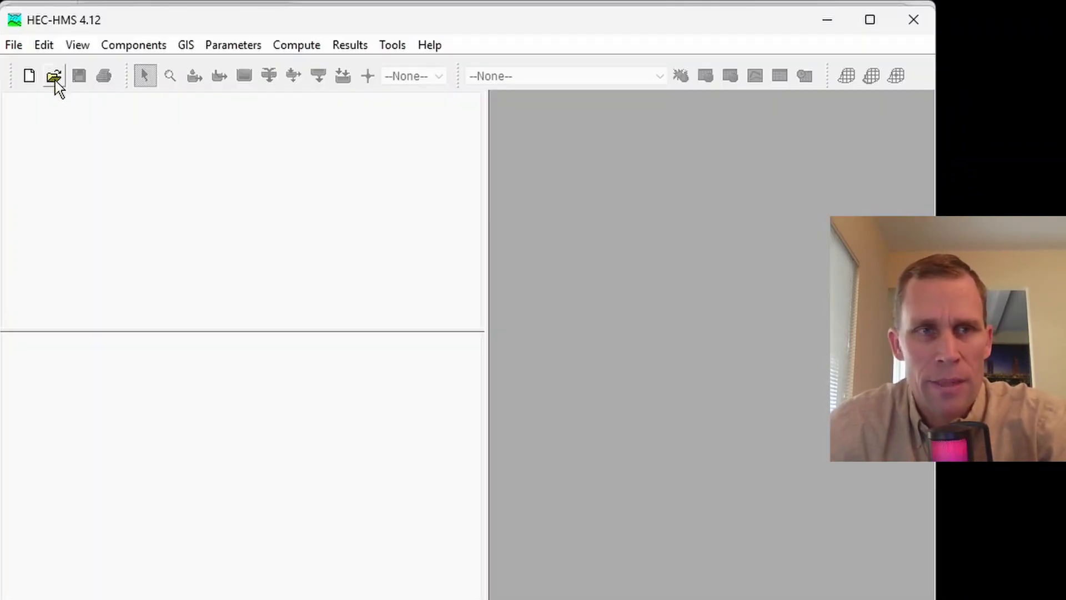
- In HEC-HMS, open the existing project SwampAngel.hms from the SwampAngel folder in the 44 - Point Snowmelt Calibration exercise
left_click(53, 77)
left_click(238, 544)
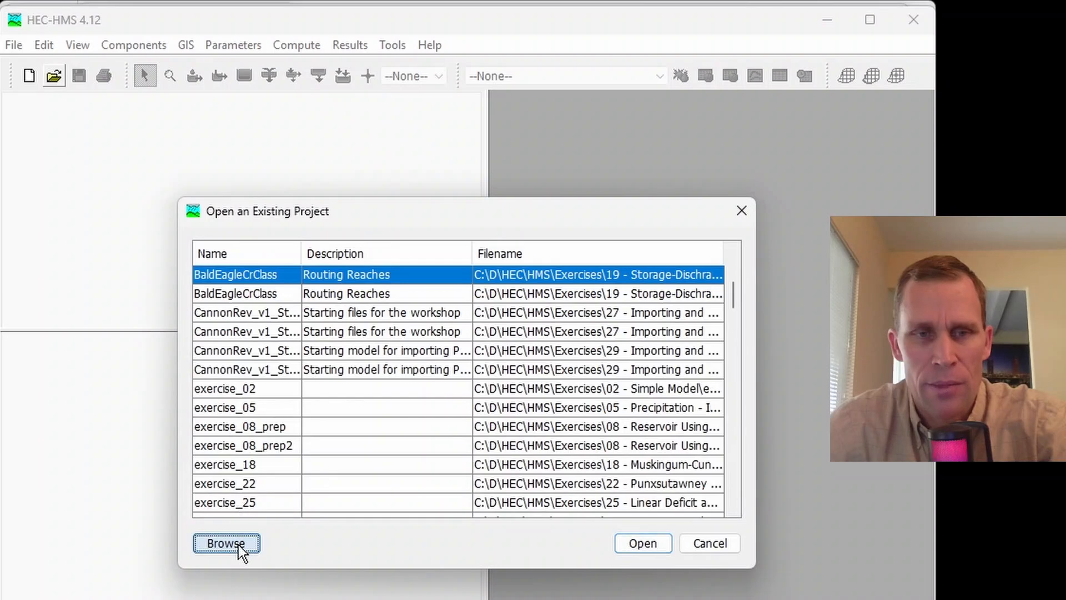
left_click(293, 256)
double_click(292, 256)
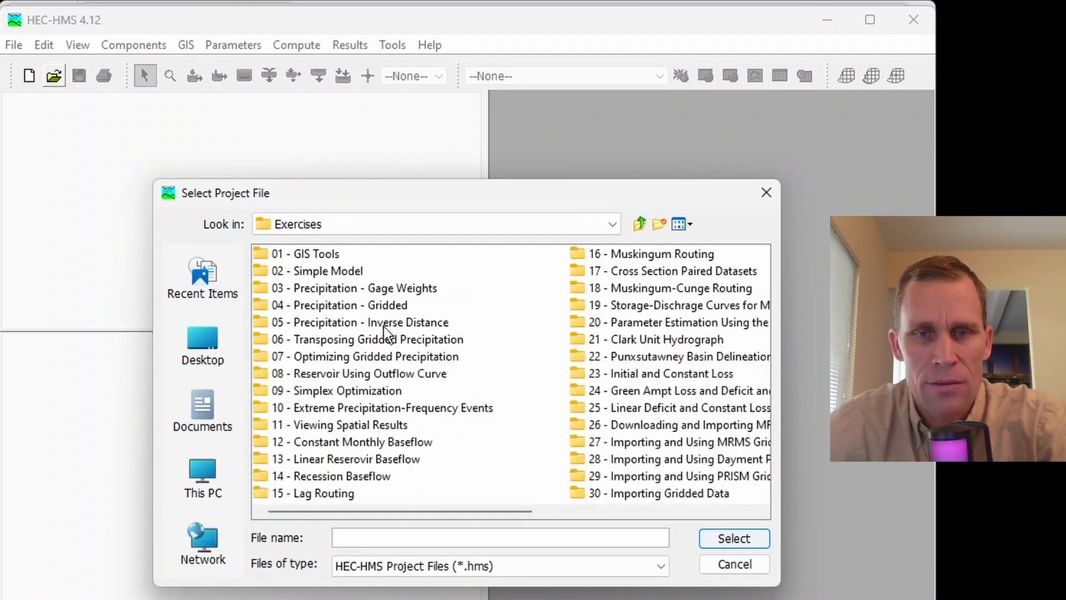
scroll(561, 444, "right", 5)
double_click(535, 461)
double_click(301, 257)
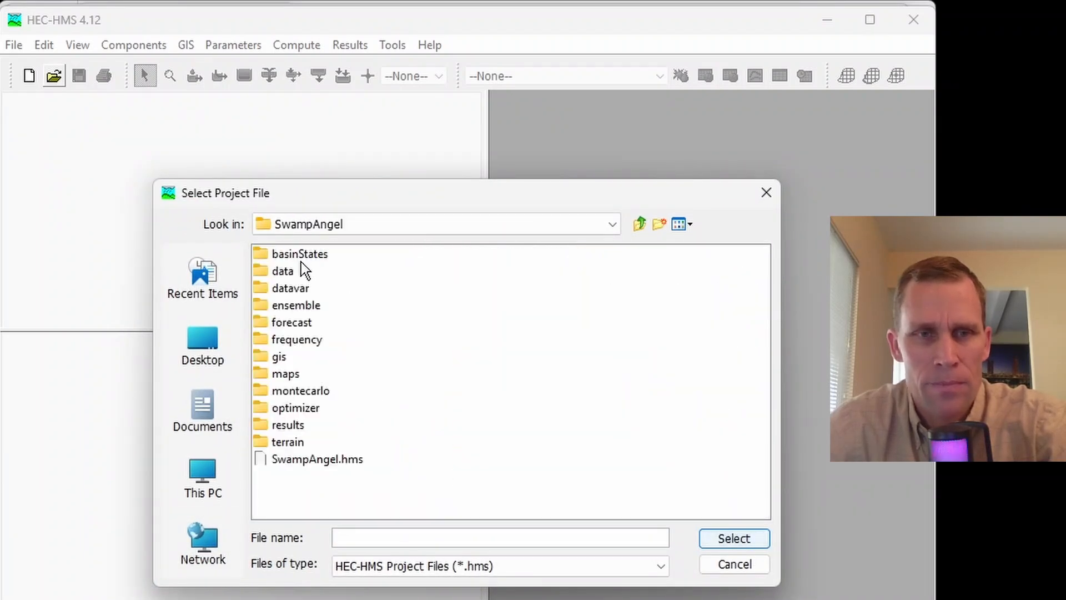
left_click(317, 461)
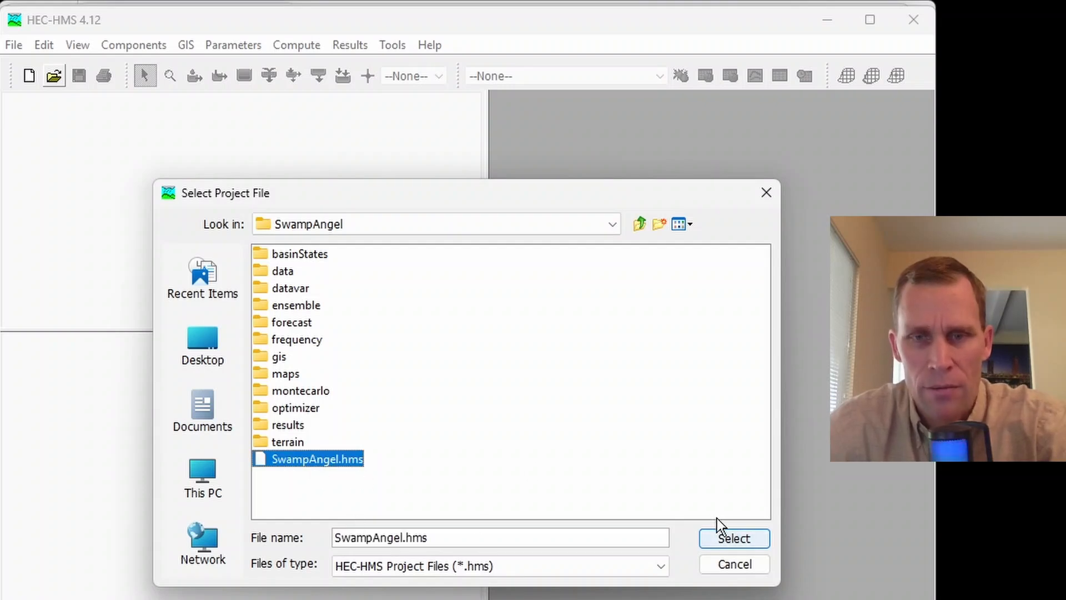
left_click(734, 540)
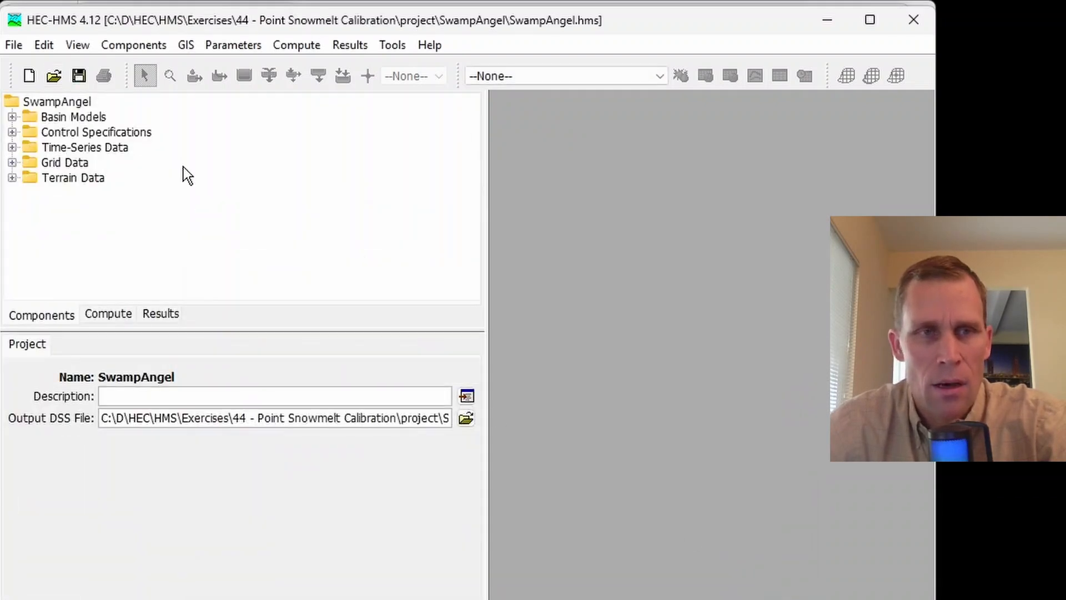
- Open the SwampAngel basin model and maximize its map window
left_click(12, 118)
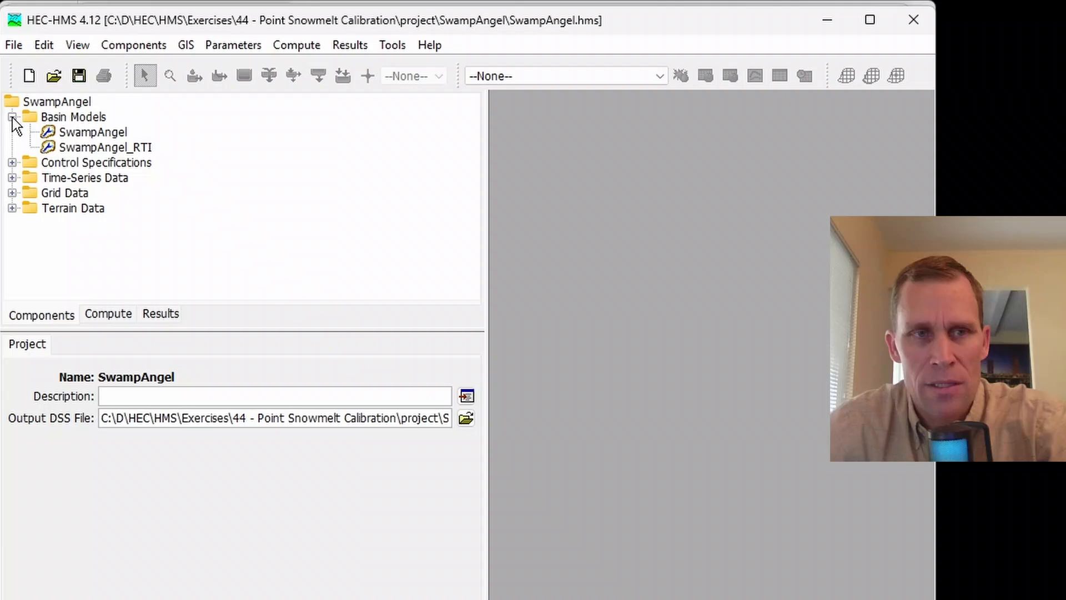
double_click(80, 132)
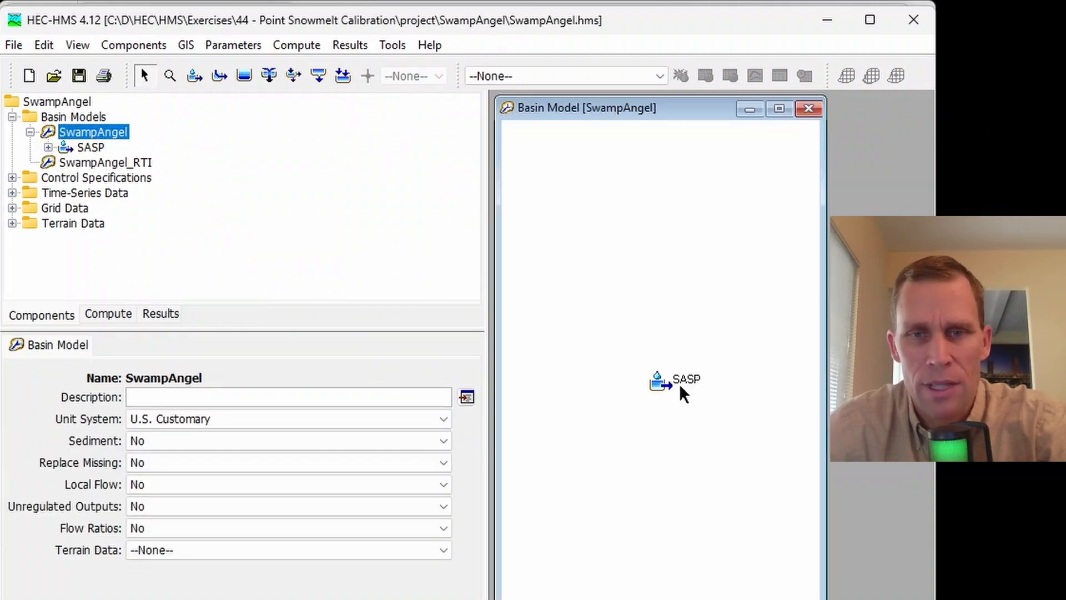
left_click(780, 108)
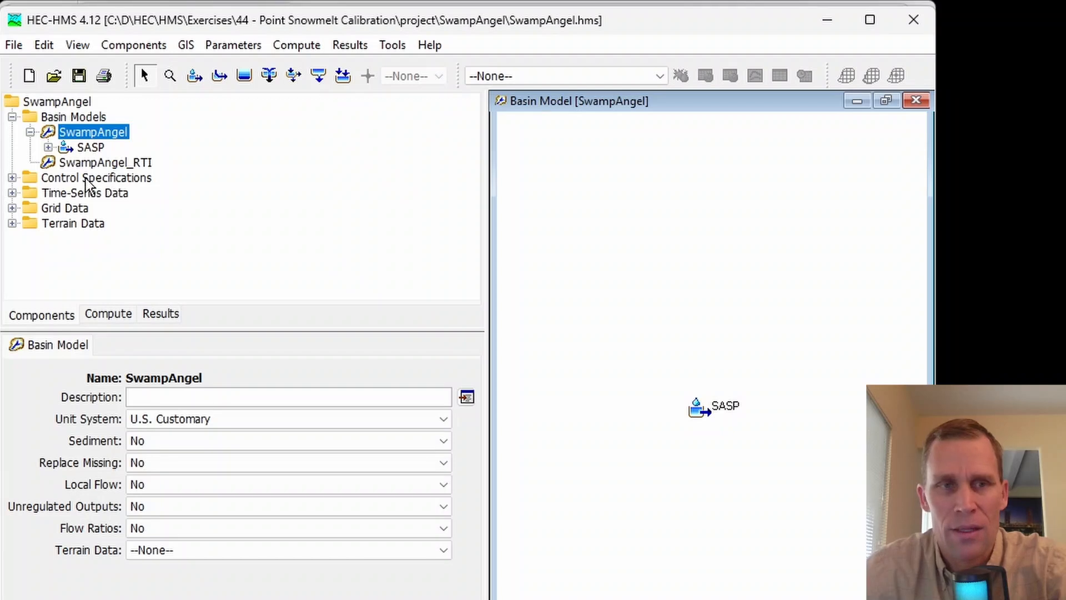
- Switch to the browser tutorial and examine the snow method comparison, study area, task list and SNOTEL download instructions
key("alt+Tab")
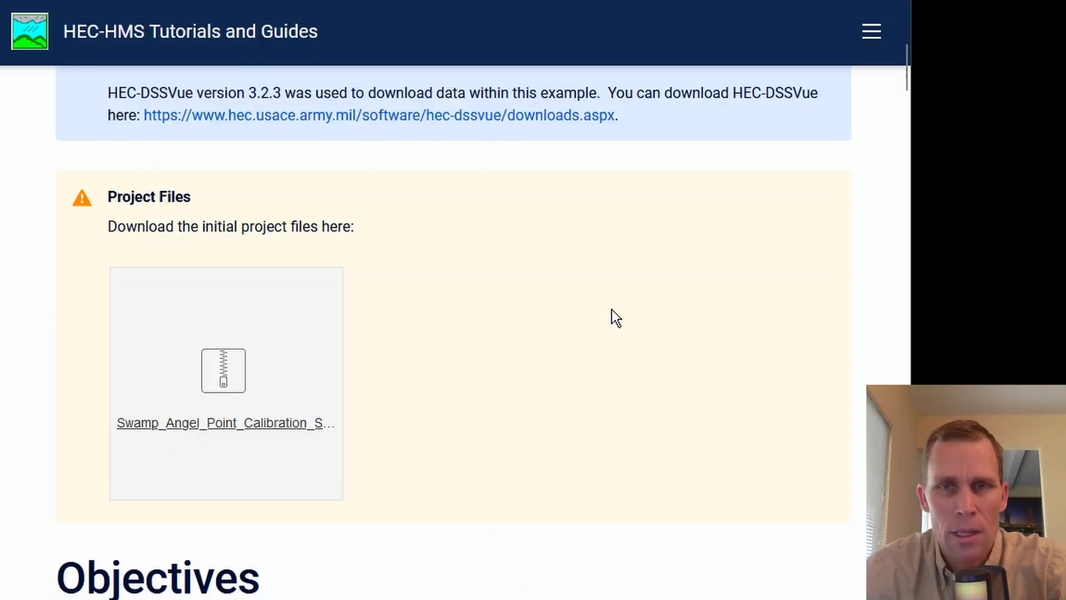
scroll(642, 292, "down", 5)
scroll(643, 292, "down", 7)
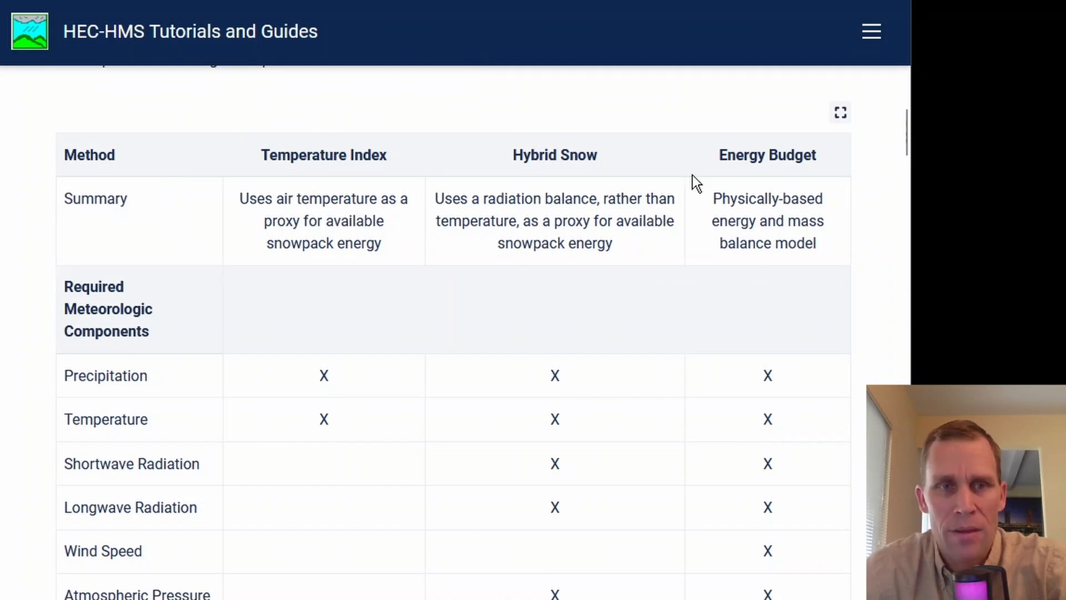
scroll(327, 200, "down", 12)
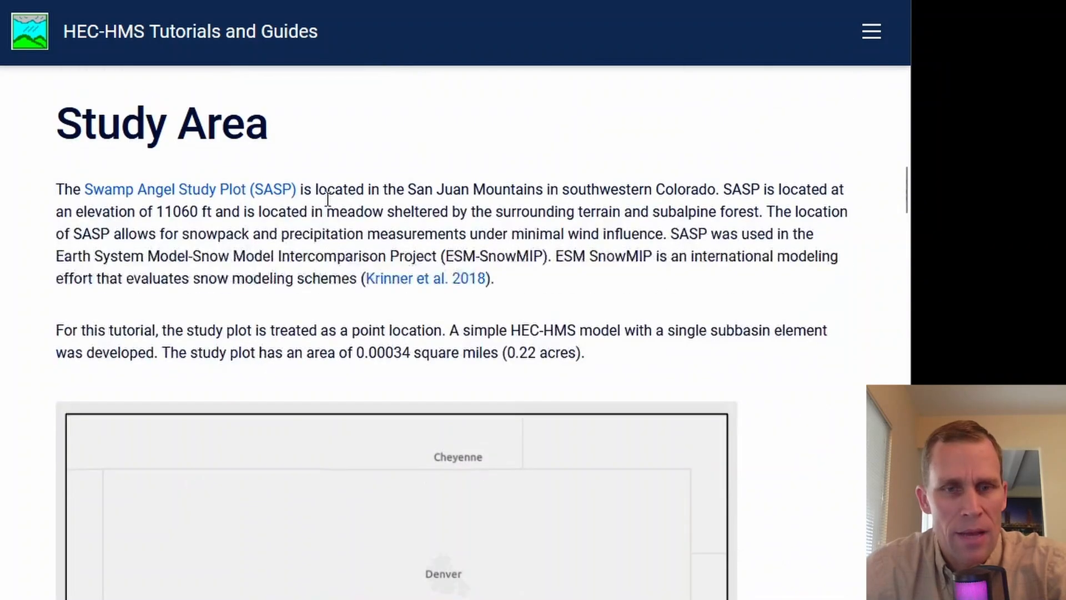
scroll(328, 208, "up", 2)
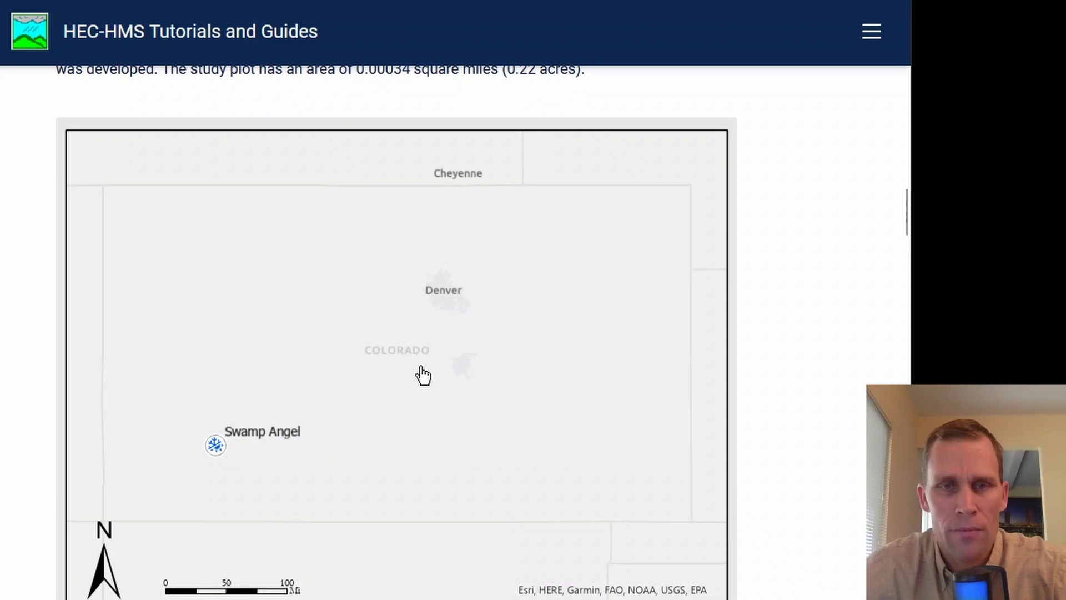
scroll(345, 394, "down", 15)
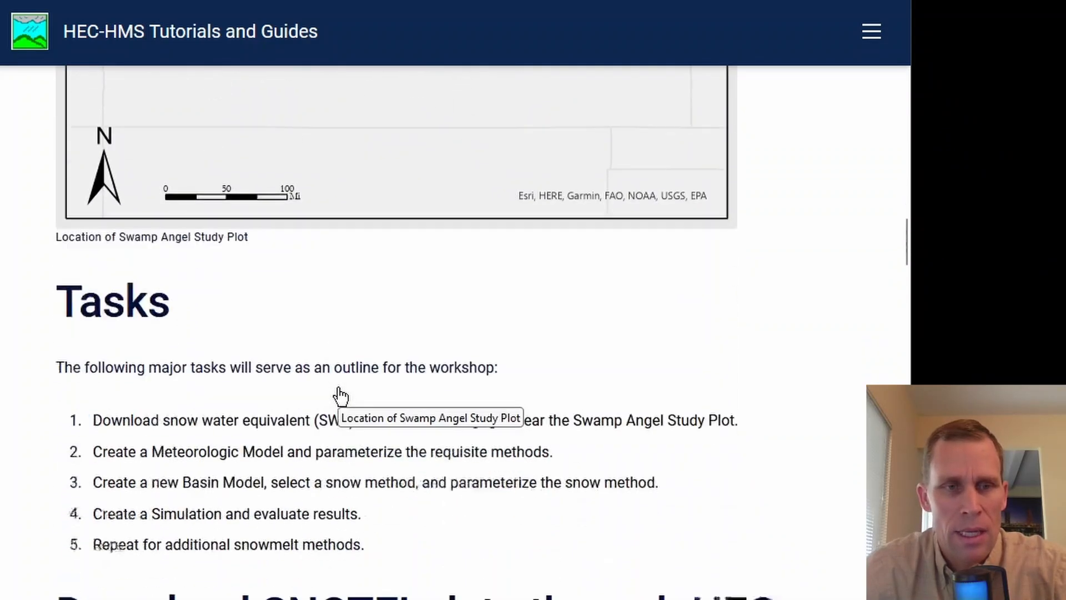
scroll(338, 377, "down", 2)
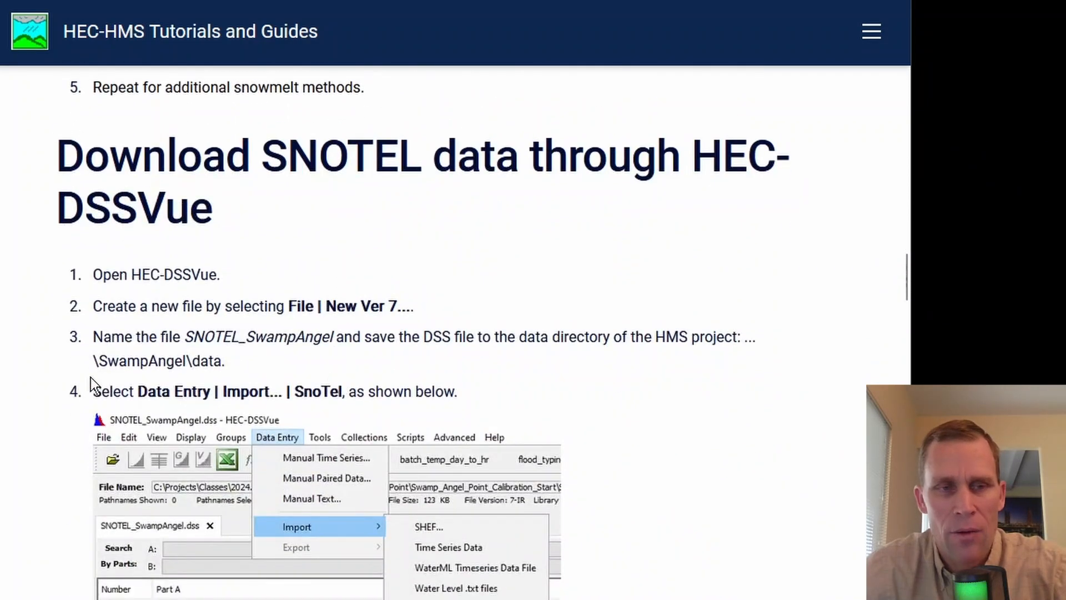
middle_click(26, 395)
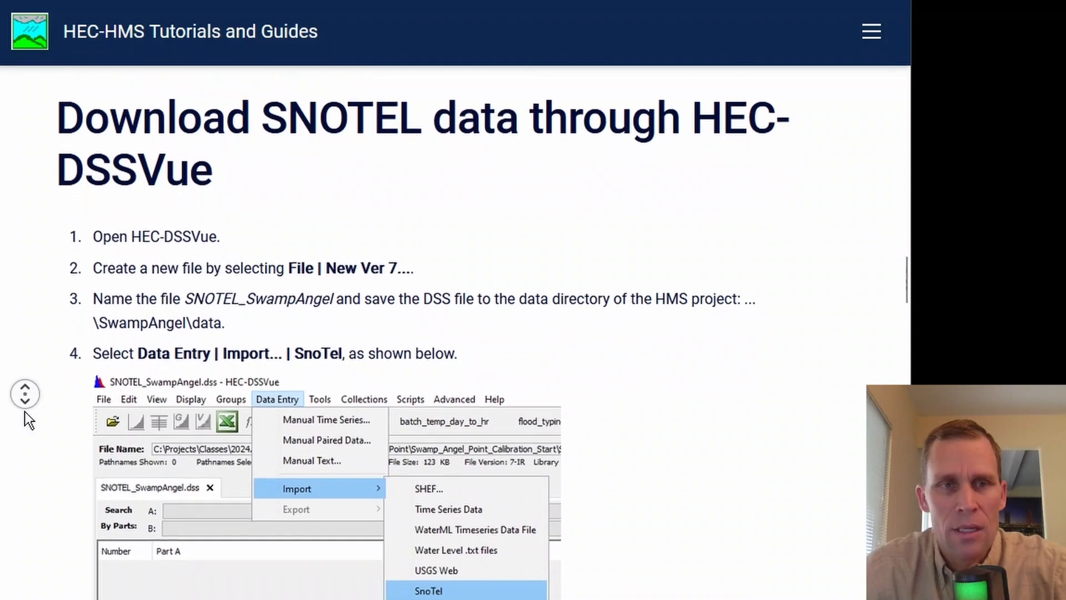
middle_click(25, 411)
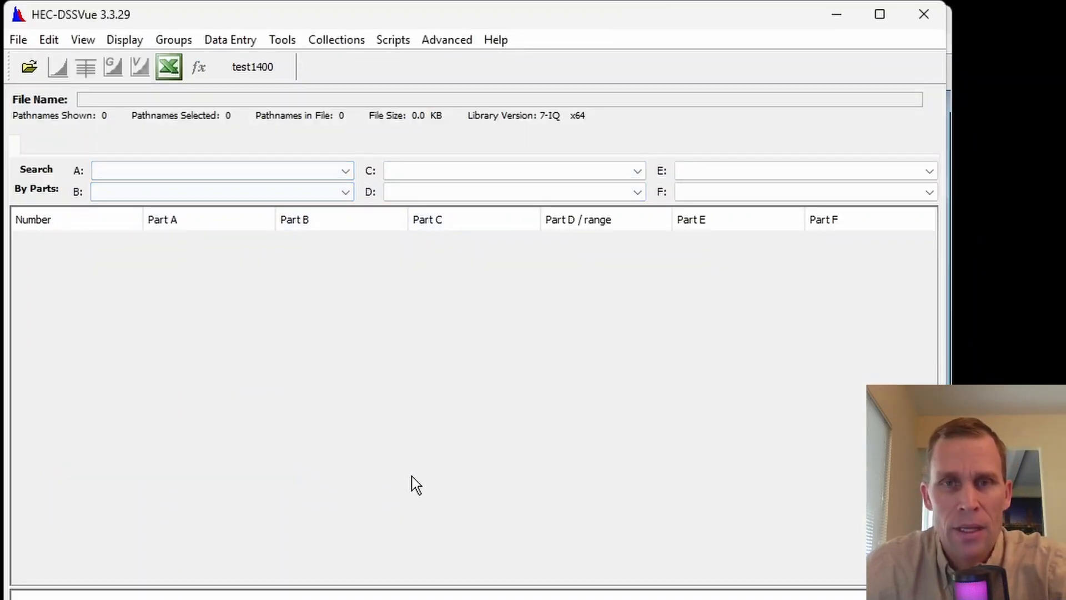
- In HEC-DSSVue, create a new version 7 DSS file named SNOTEL_SwampAngel in the SwampAngel project's data folder
left_click(22, 42)
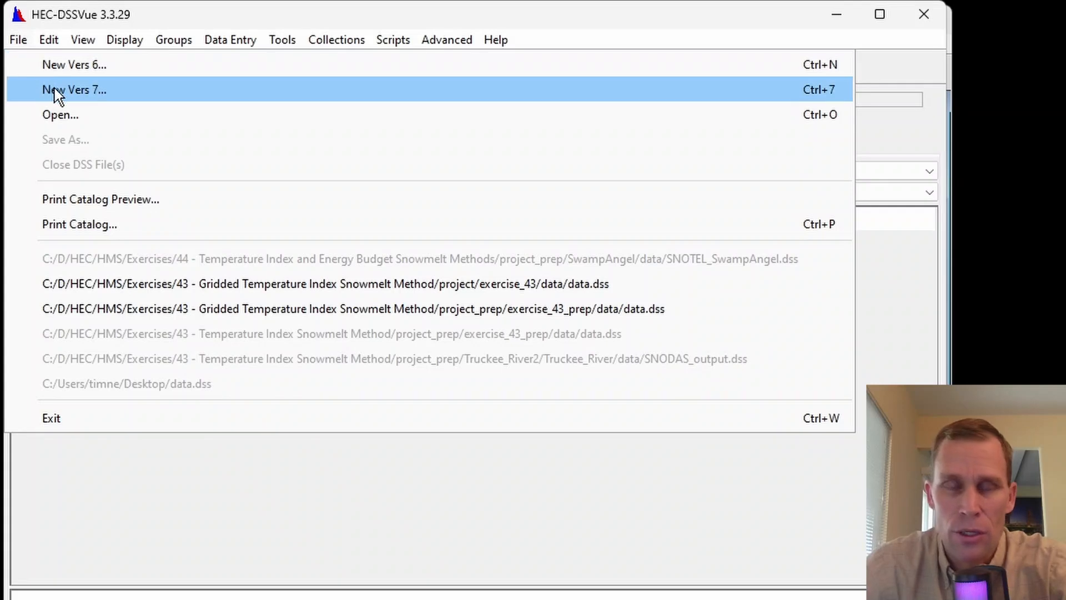
left_click(54, 89)
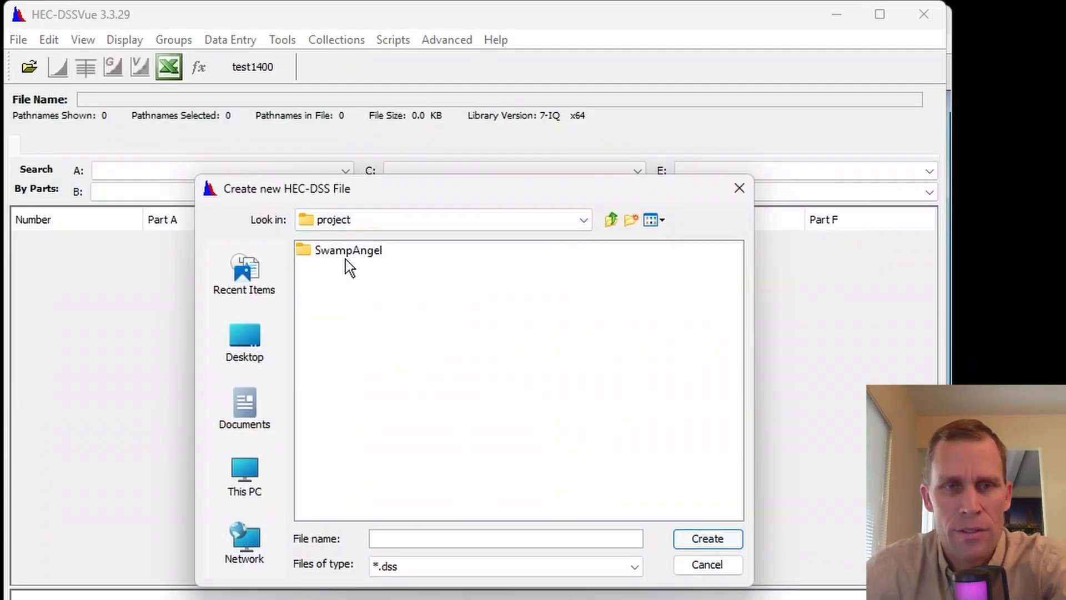
double_click(344, 258)
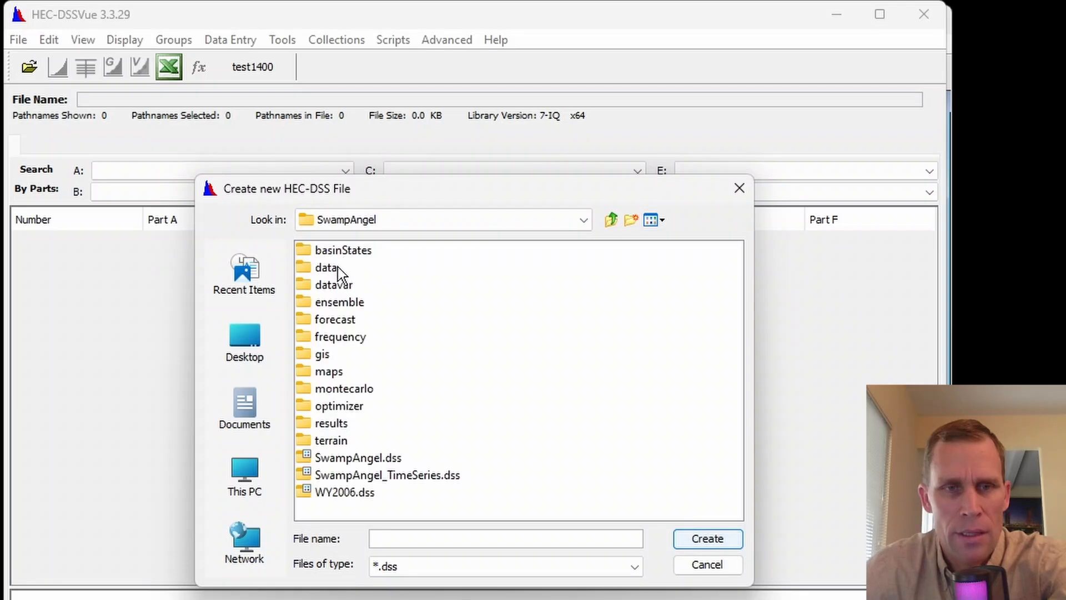
double_click(330, 272)
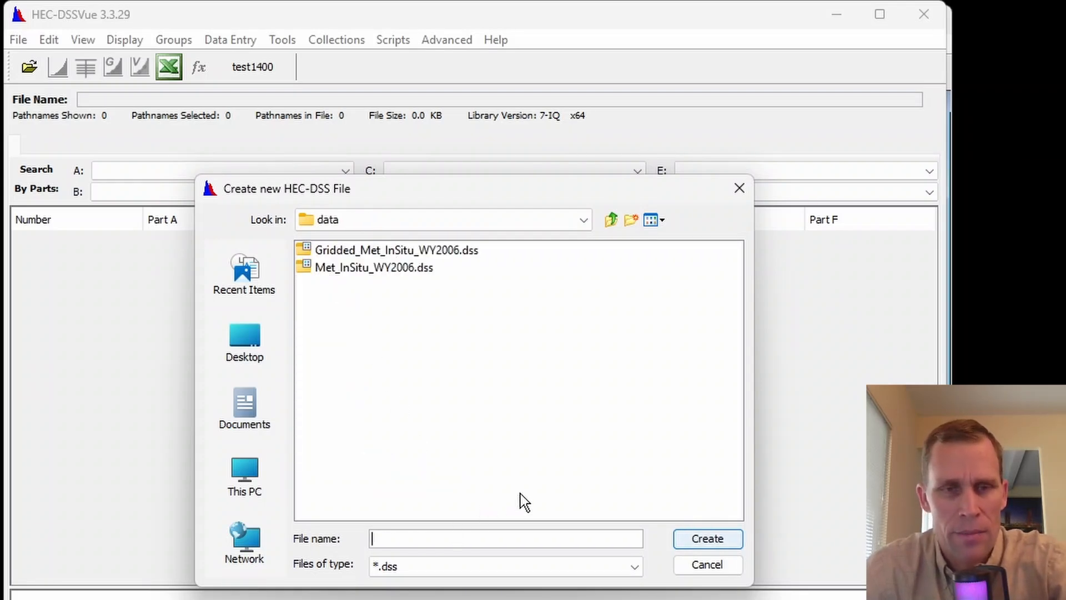
type("SNOTEL_SwampAngel")
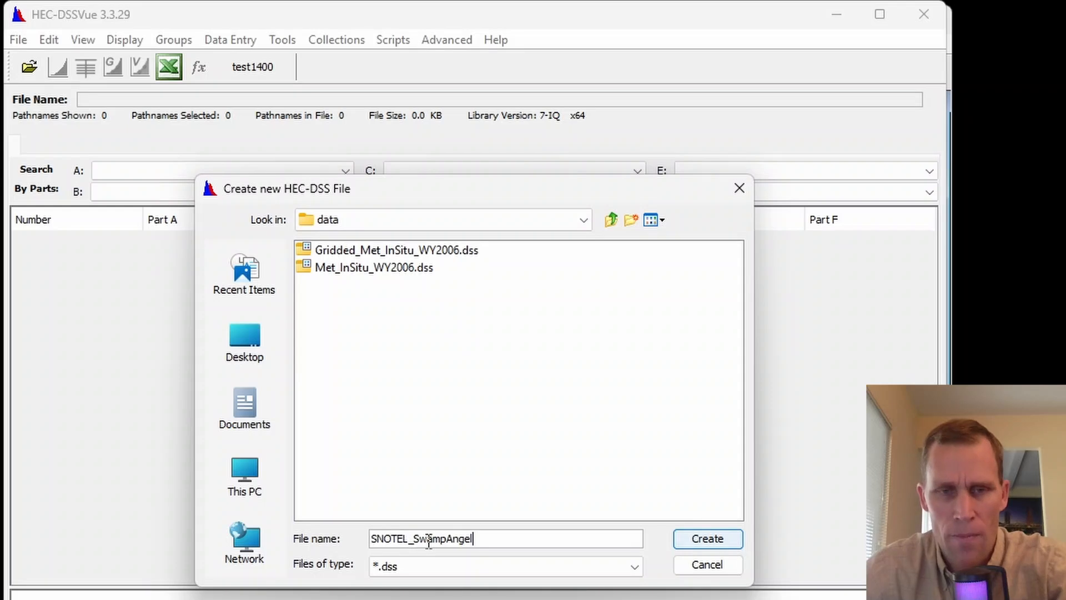
left_click(703, 540)
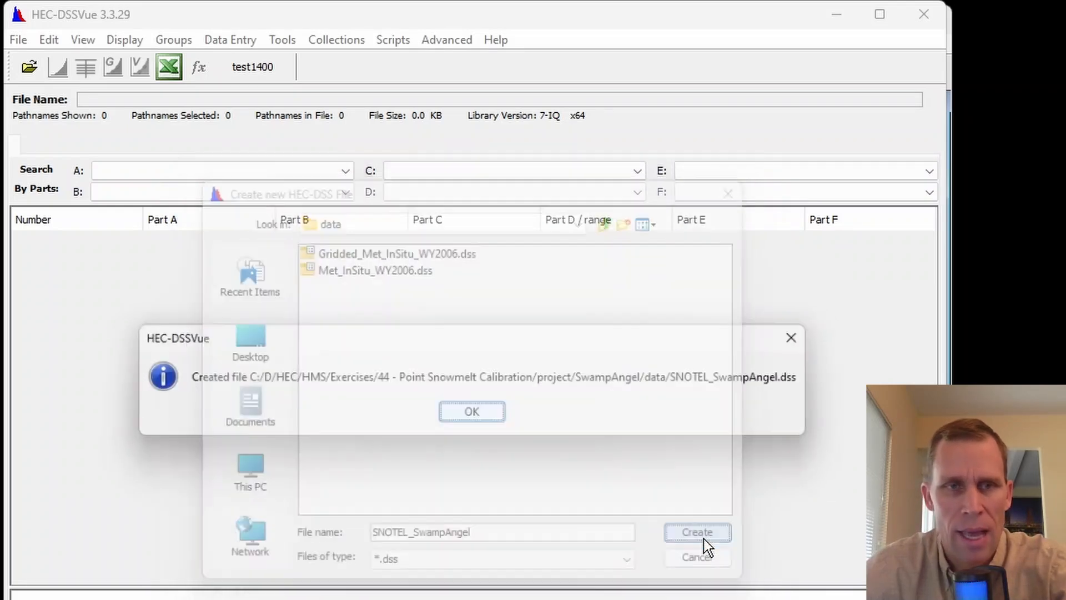
left_click(488, 415)
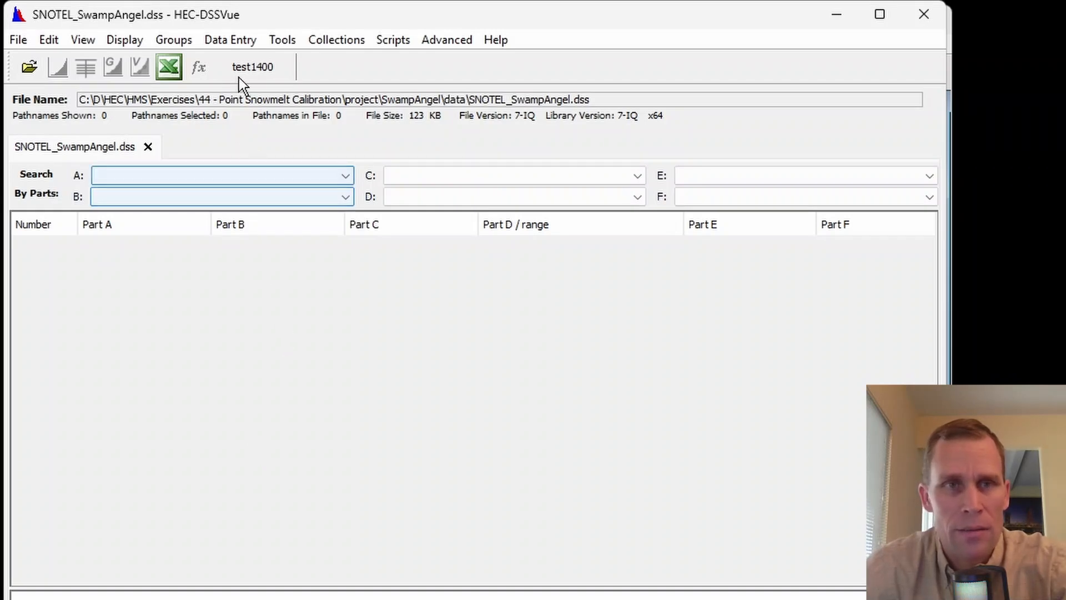
- Start a SnoTel import into the DSS file and set the start date of the daily data to 01Oct2005
left_click(282, 40)
mouse_move(243, 41)
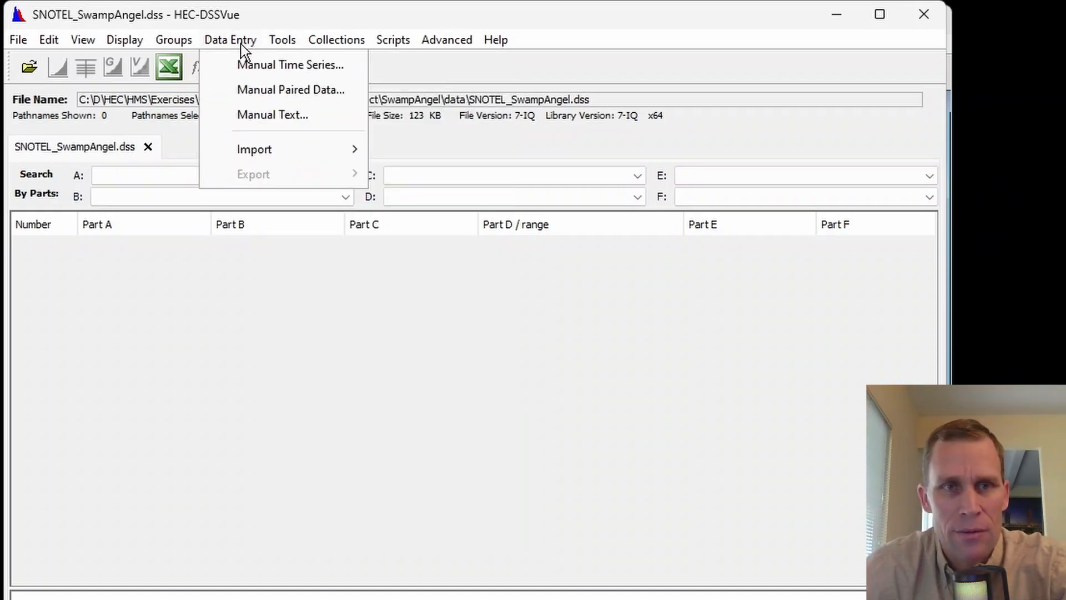
mouse_move(270, 148)
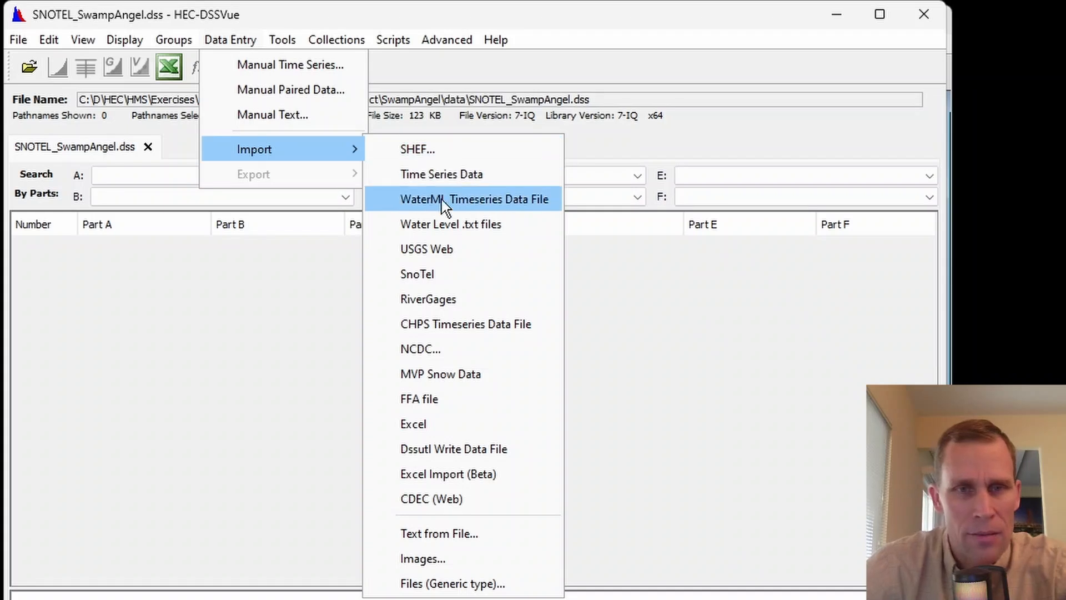
left_click(436, 275)
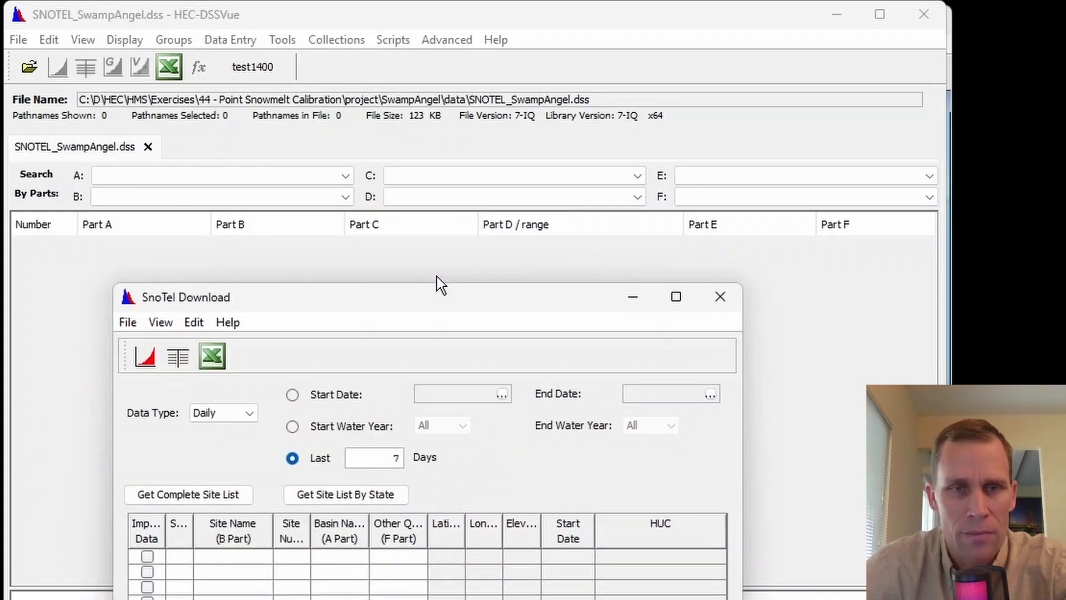
left_click_drag(445, 301, 360, 31)
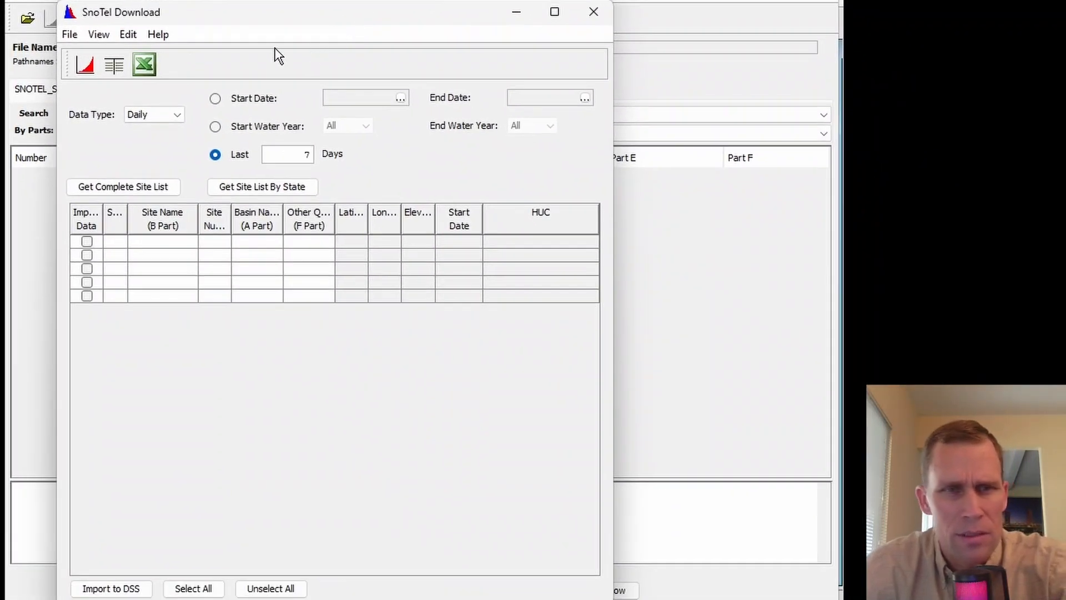
left_click(216, 95)
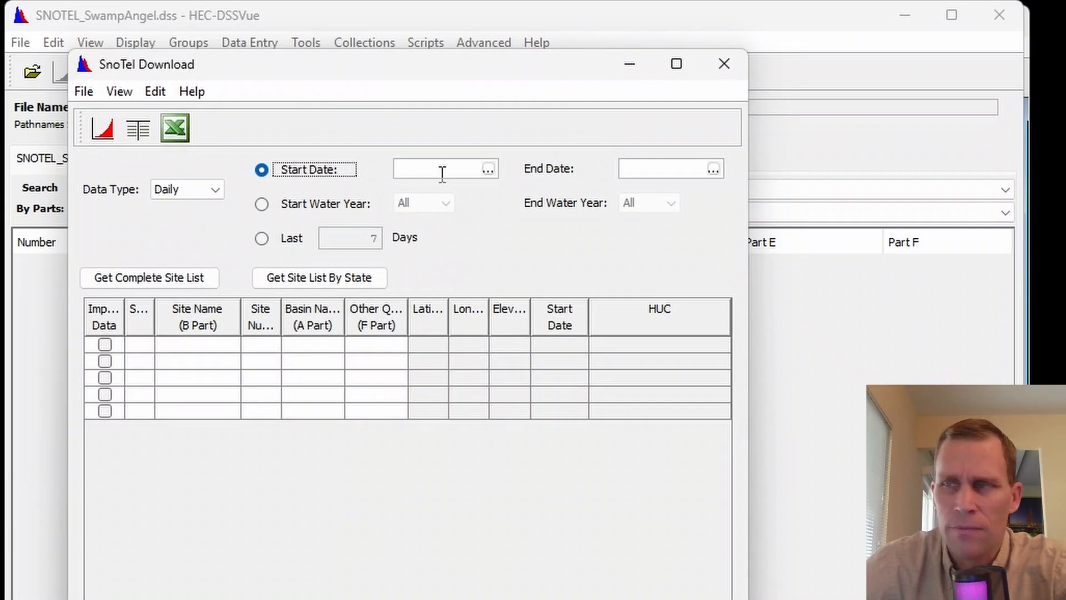
left_click(363, 102)
type("01")
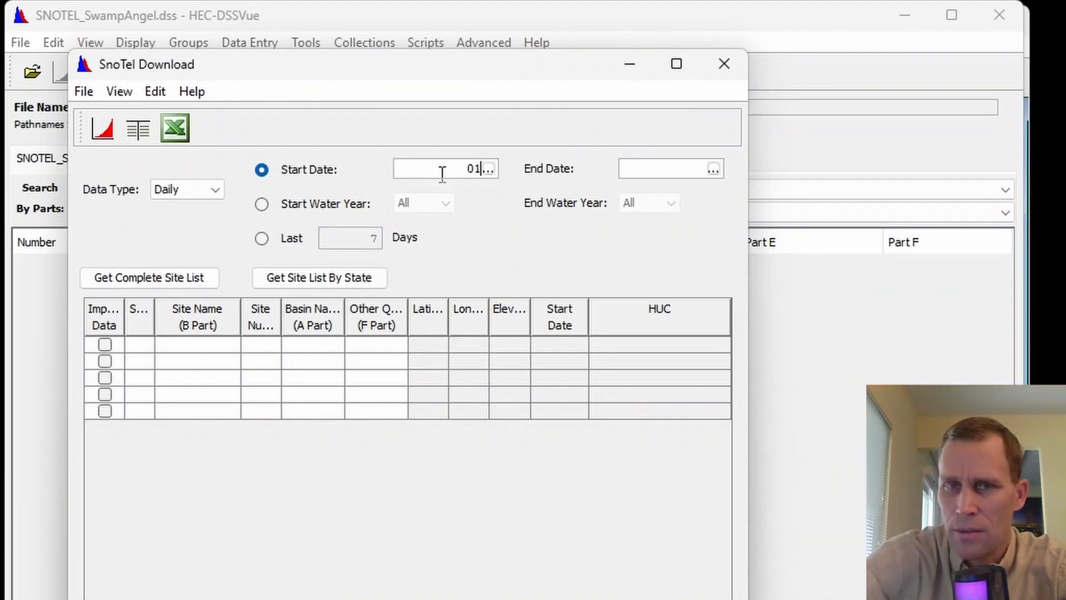
type("Oct2005")
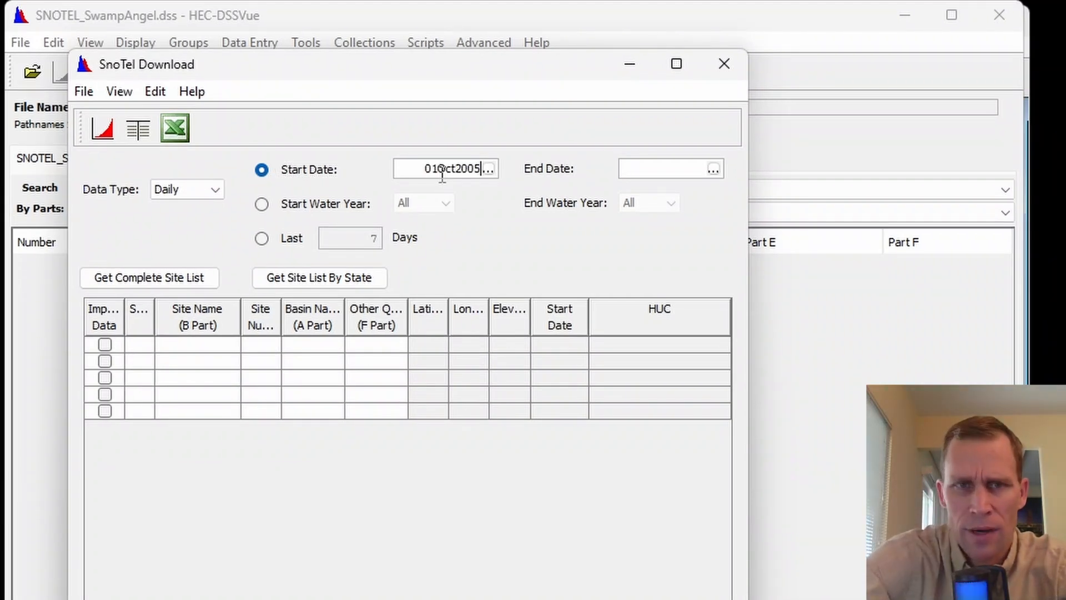
key("Tab")
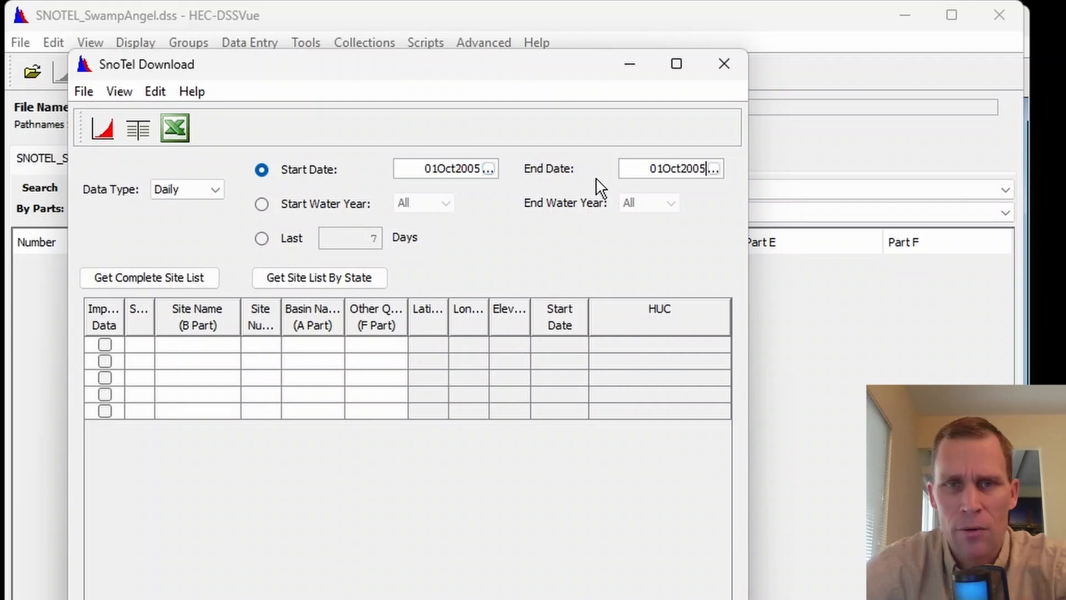
- Set the end date of the SnoTel download to 01Sep2006
left_click(714, 170)
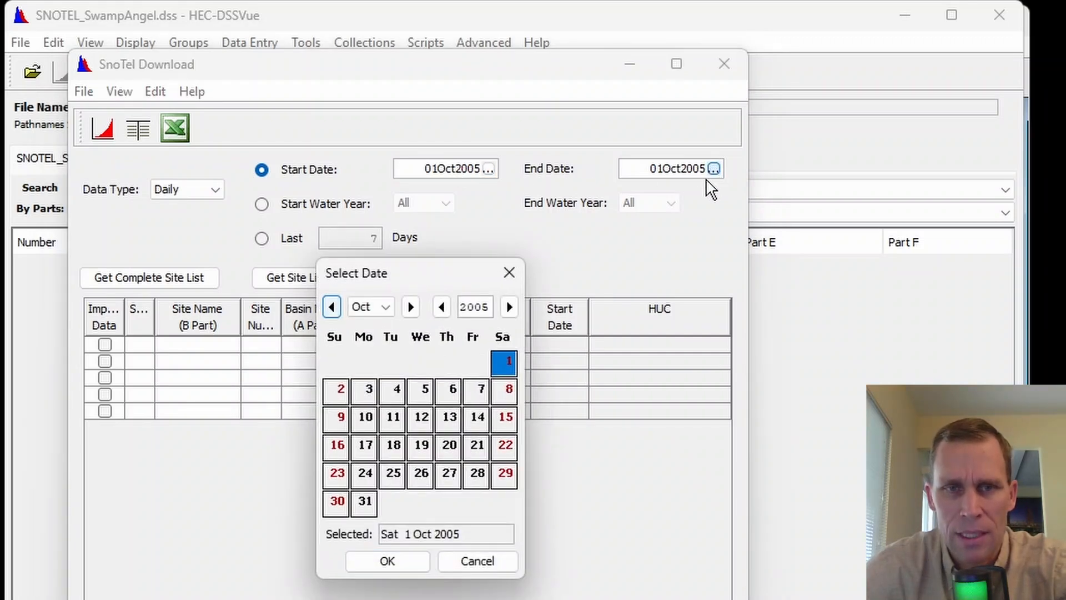
left_click_drag(483, 306, 497, 311)
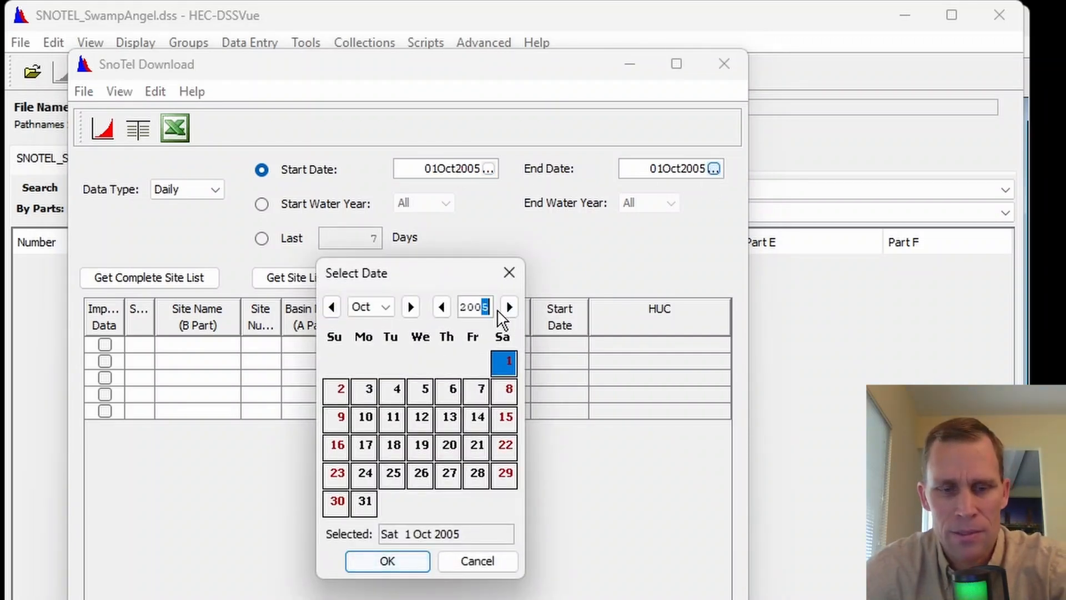
type("6")
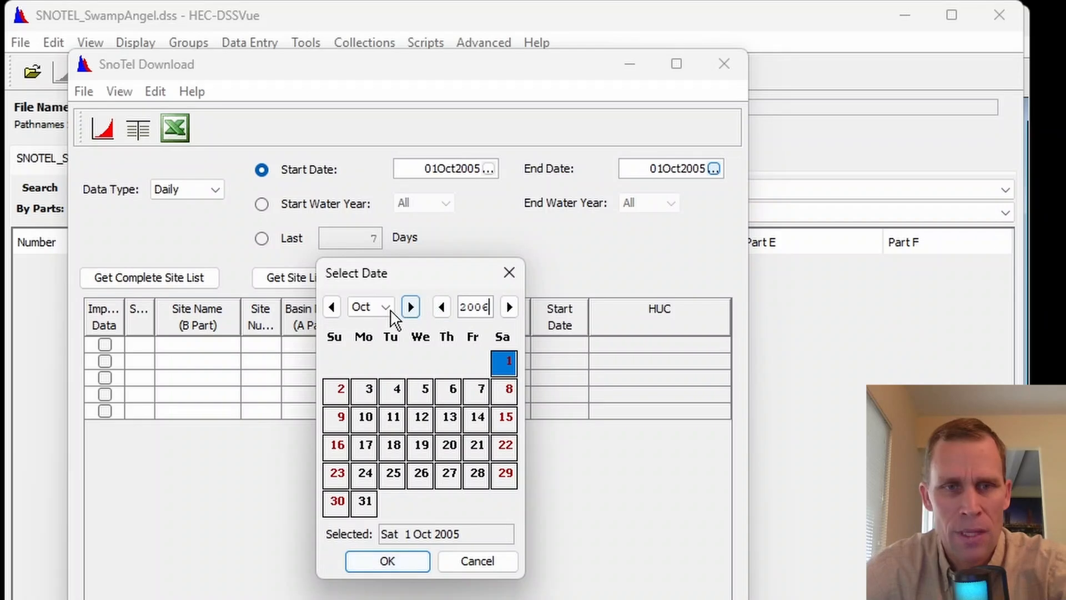
left_click(371, 307)
left_click(360, 384)
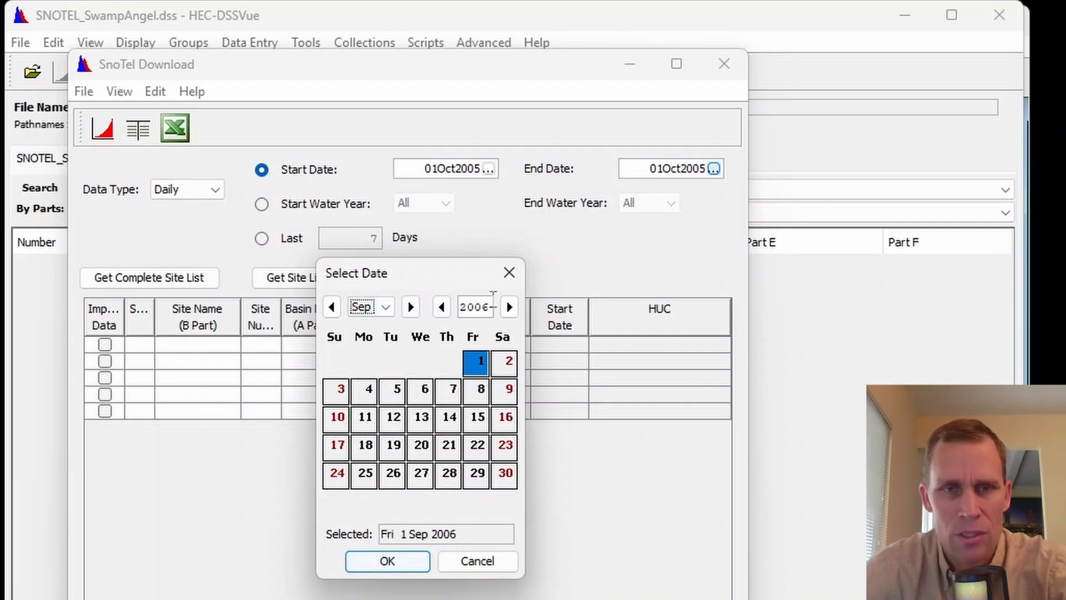
left_click(409, 568)
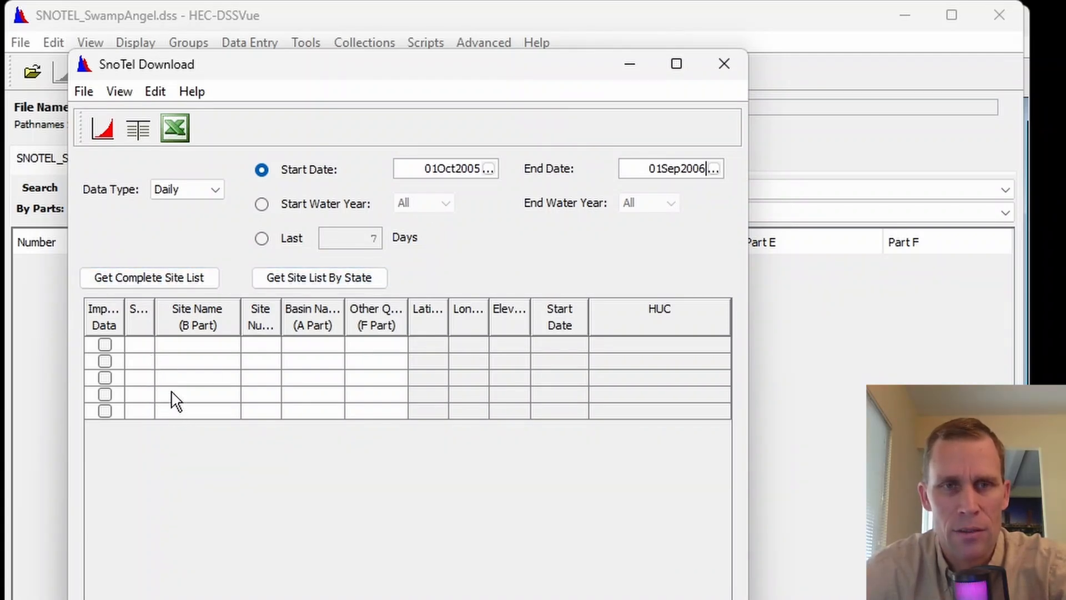
- Retrieve the SNOTEL site list for the state of Colorado
left_click(310, 284)
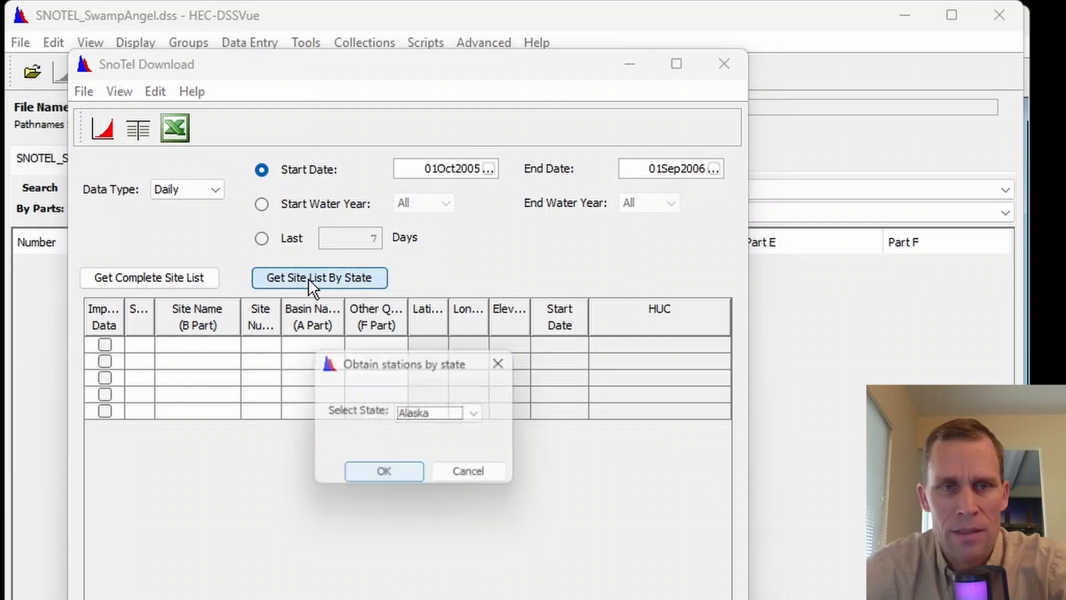
left_click(484, 416)
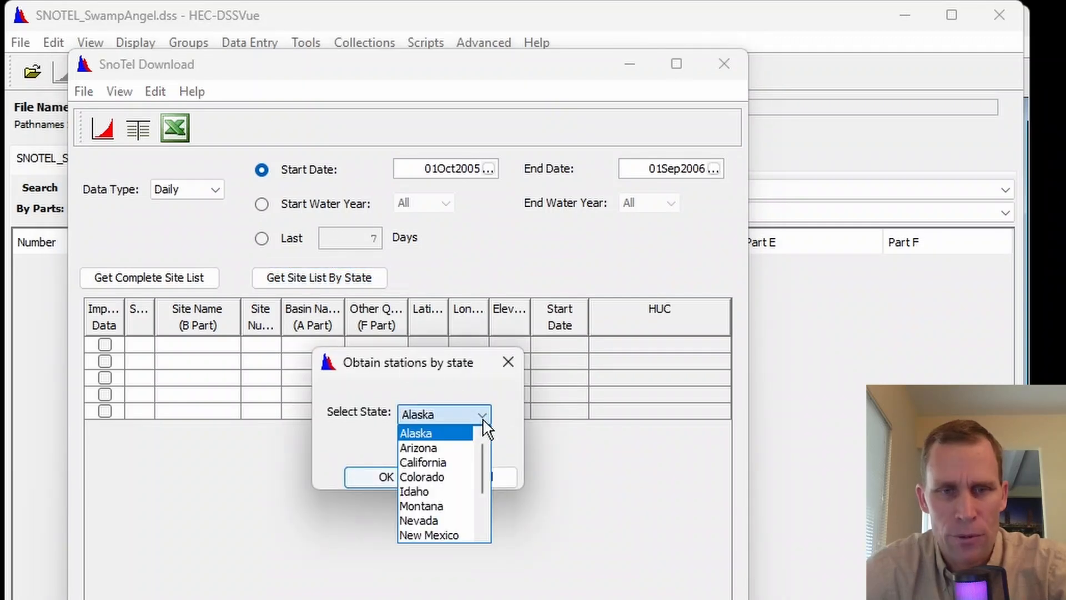
left_click(448, 474)
left_click(401, 481)
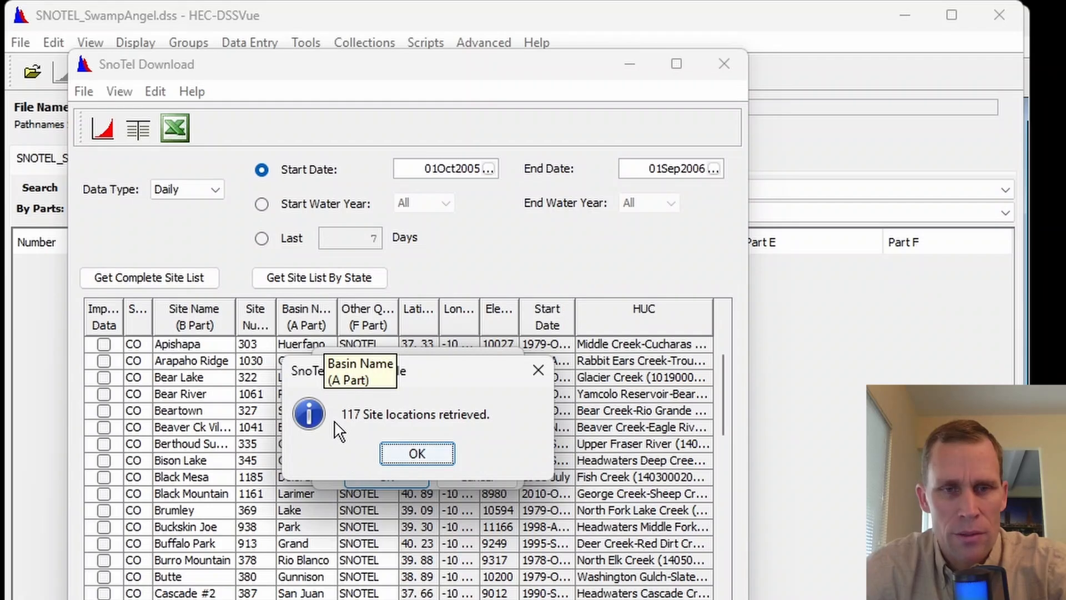
left_click(416, 454)
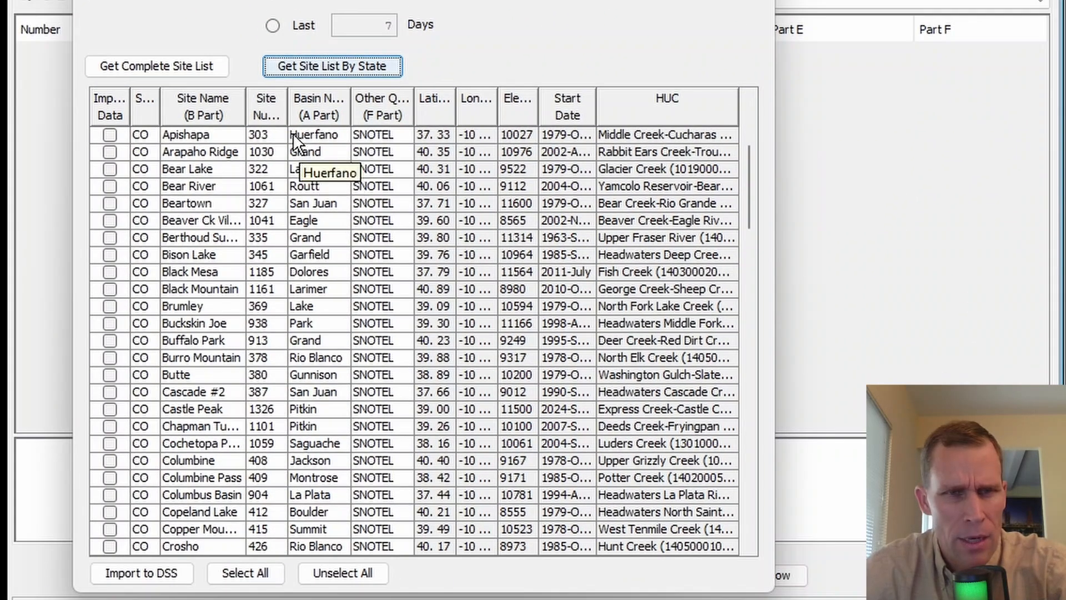
- Sort the site list by site number and mark Red Mountain Pass, site 713, for import
left_click(267, 108)
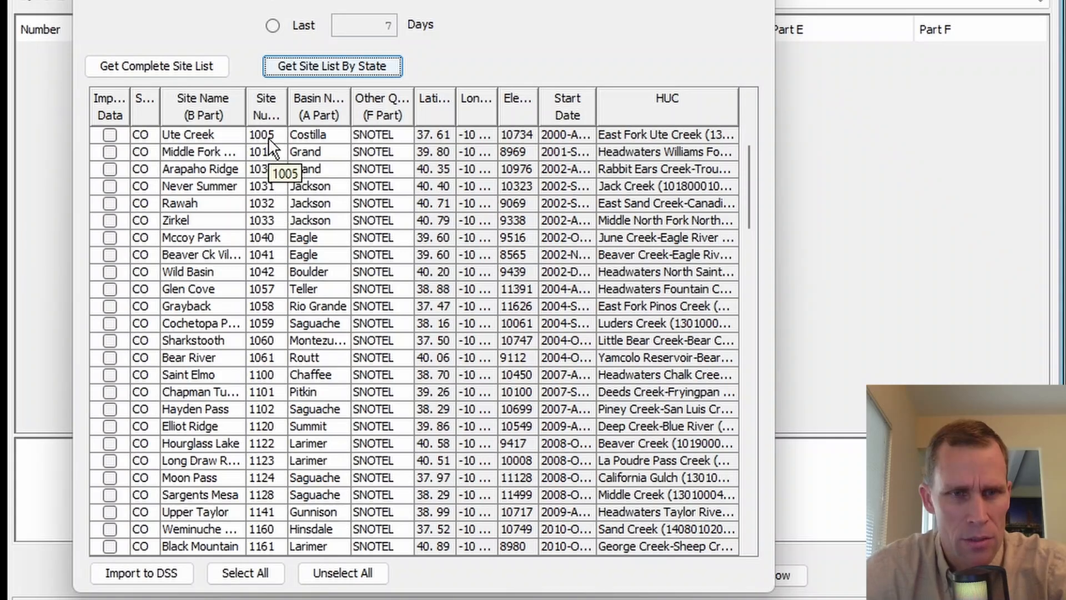
scroll(268, 138, "down", 8)
scroll(264, 142, "down", 20)
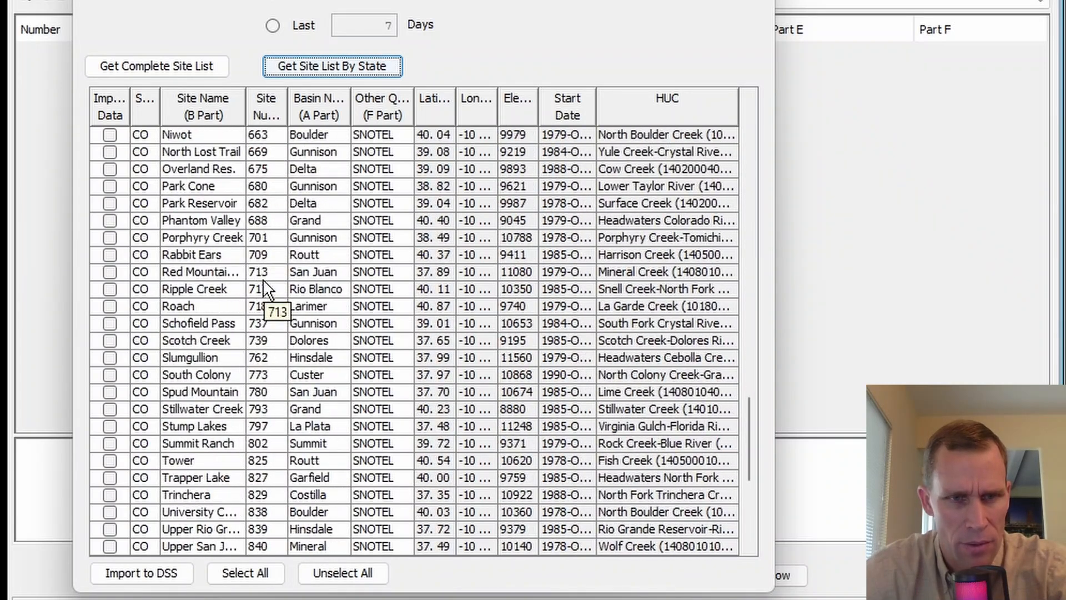
left_click(257, 259)
left_click(233, 273)
left_click_drag(776, 270, 997, 284)
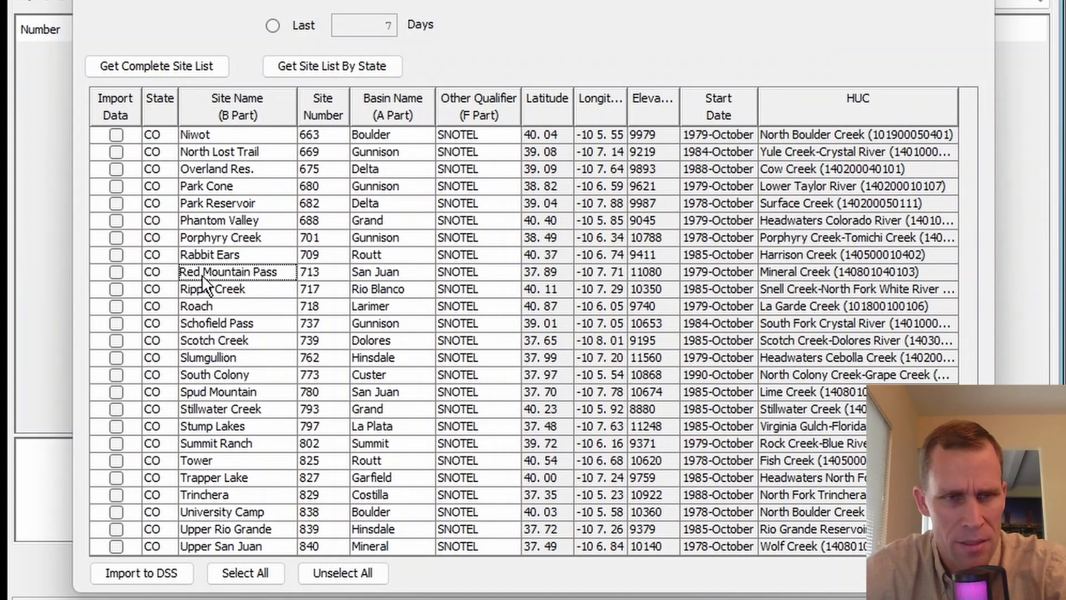
left_click(115, 273)
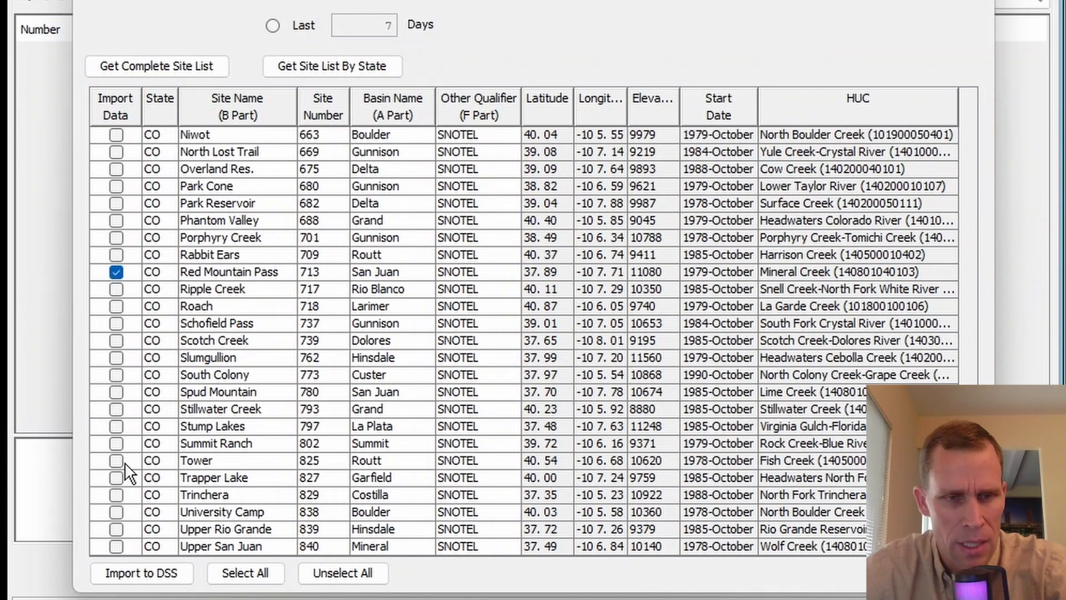
- Import the marked site's data sets into the DSS file and close the SnoTel download window
left_click(148, 575)
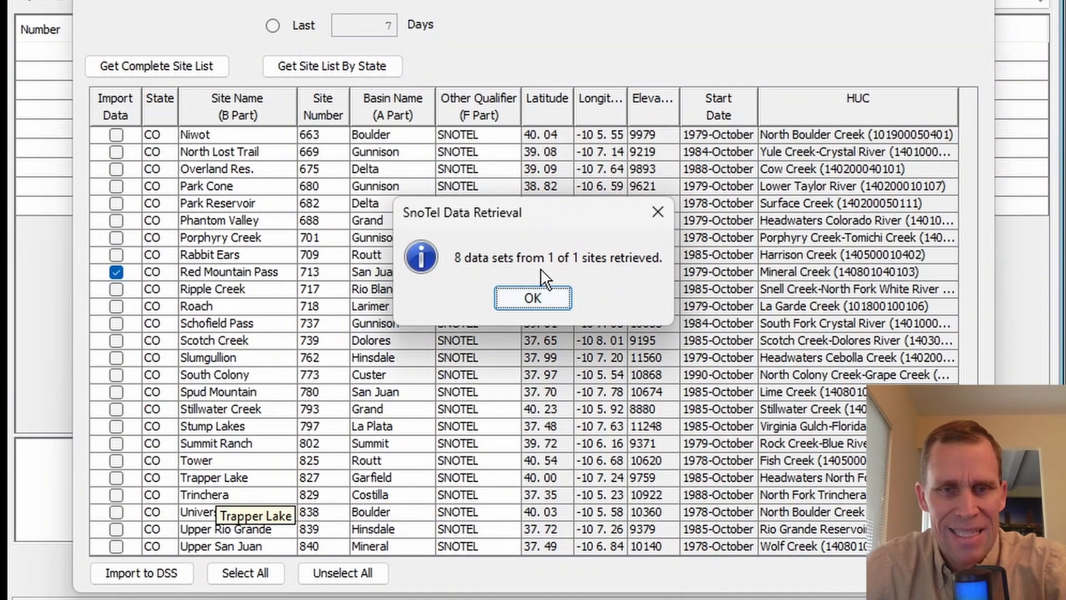
left_click(535, 297)
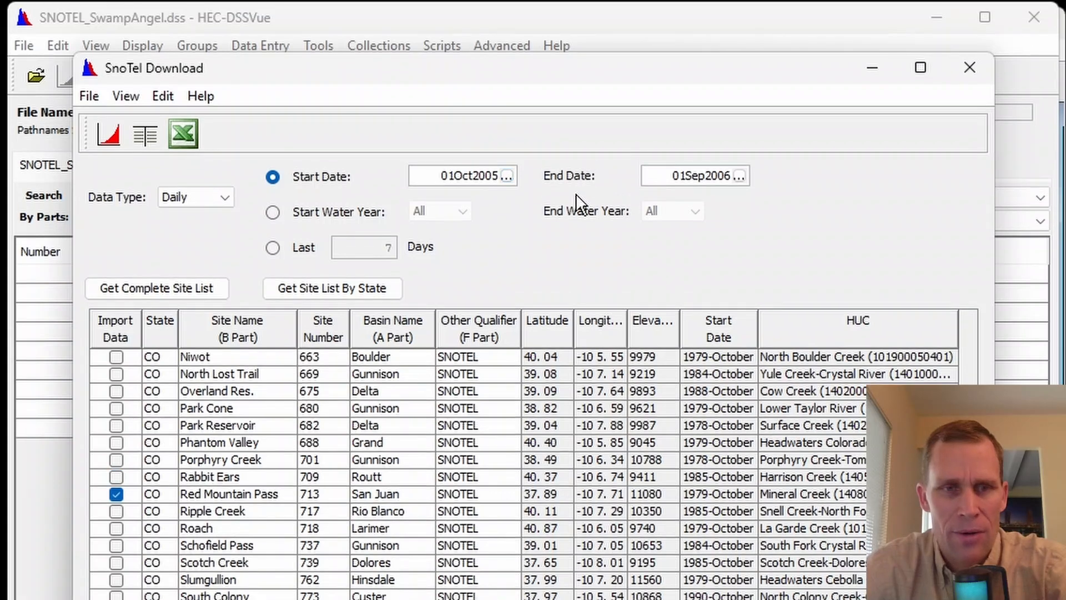
left_click(967, 68)
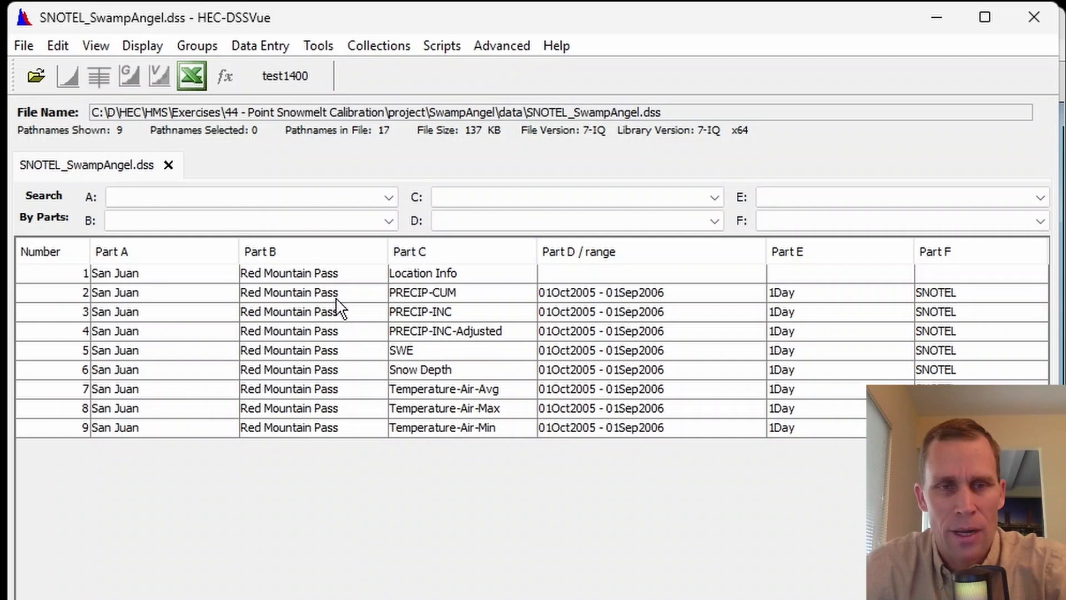
- Plot the Red Mountain Pass SWE record to examine the snow water equivalent over the period
left_click(403, 352)
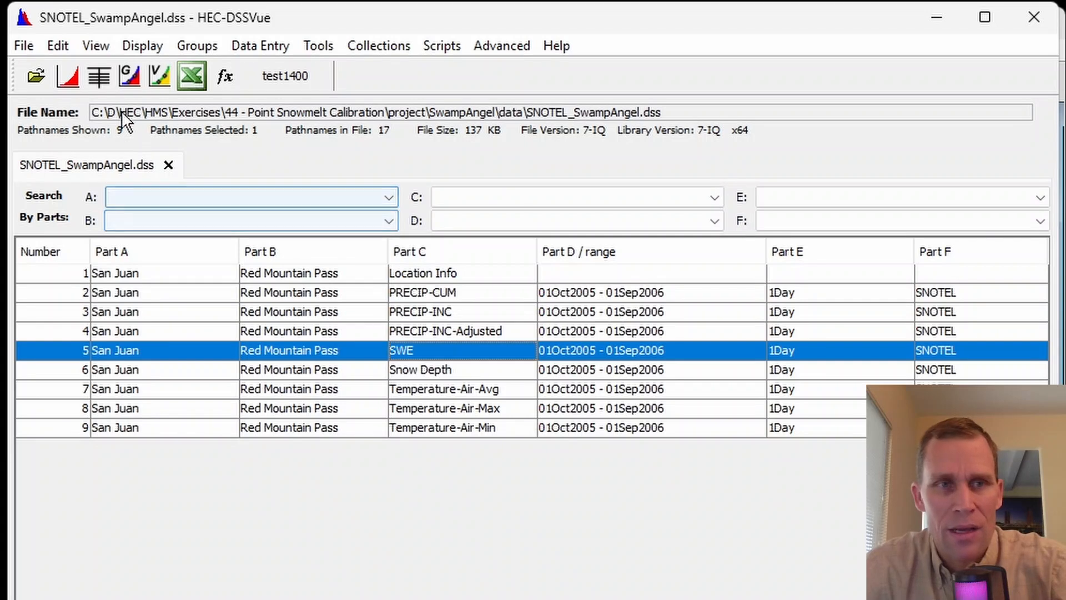
left_click(79, 86)
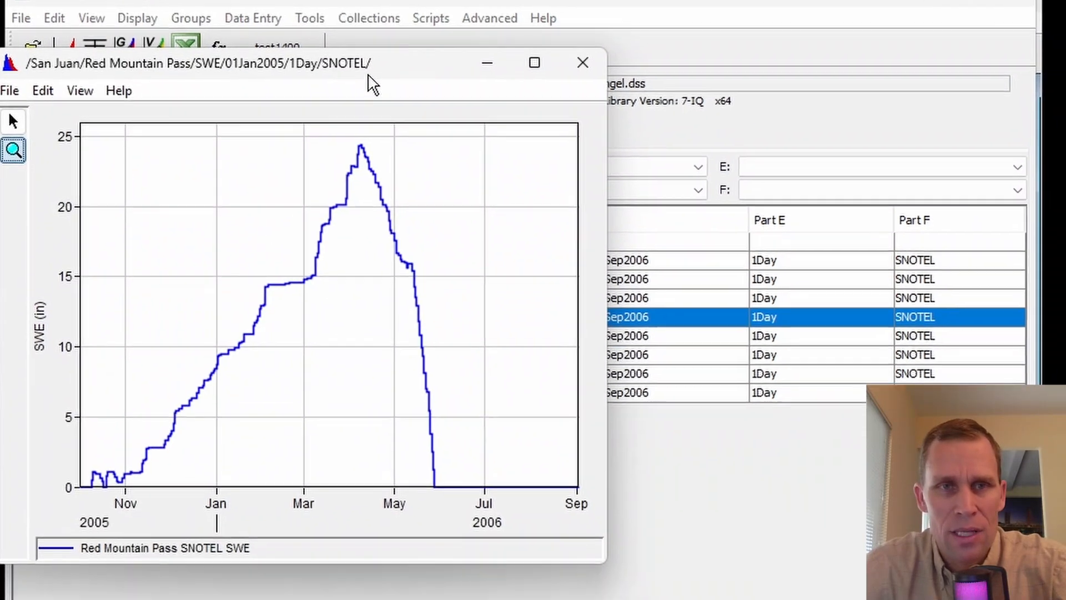
left_click_drag(395, 127, 548, 127)
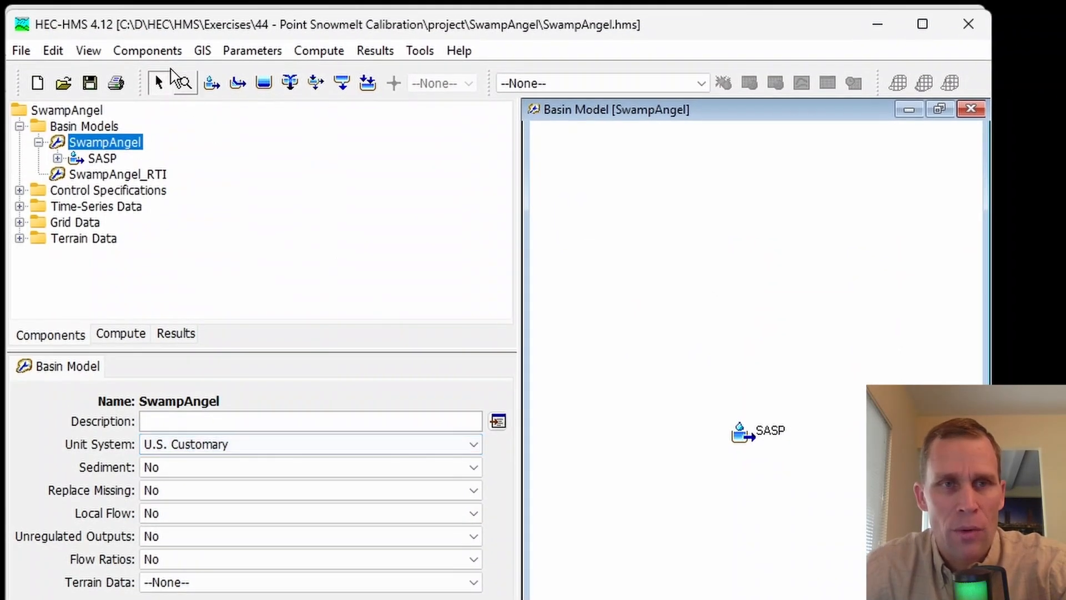
- In HEC-HMS, create a Snow Water Equivalent gage named SNOTEL_SwampAngel and close the time-series data manager
left_click(154, 51)
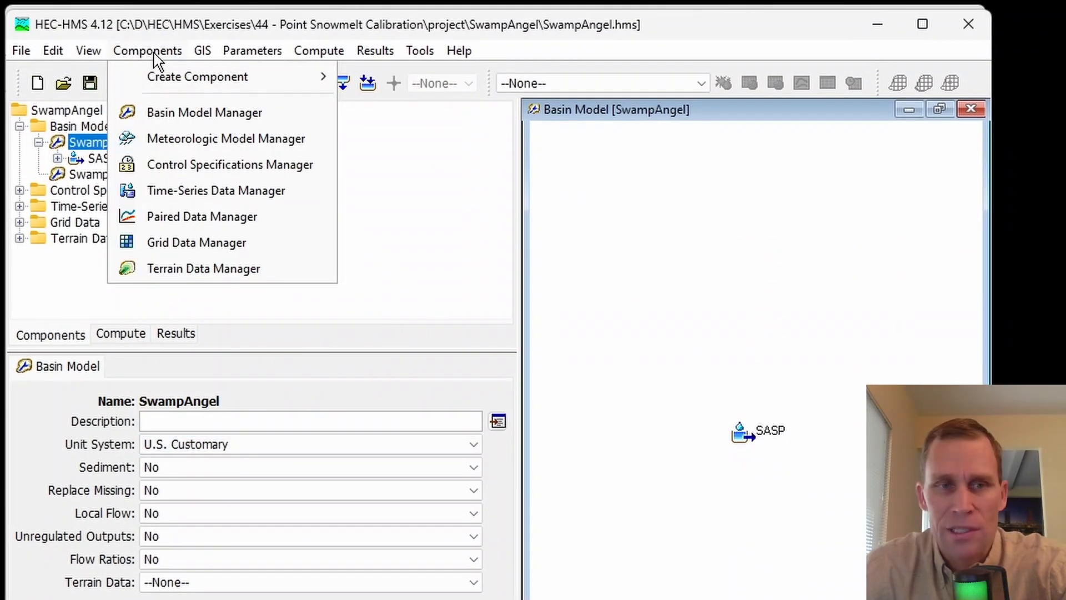
left_click(209, 192)
left_click(391, 215)
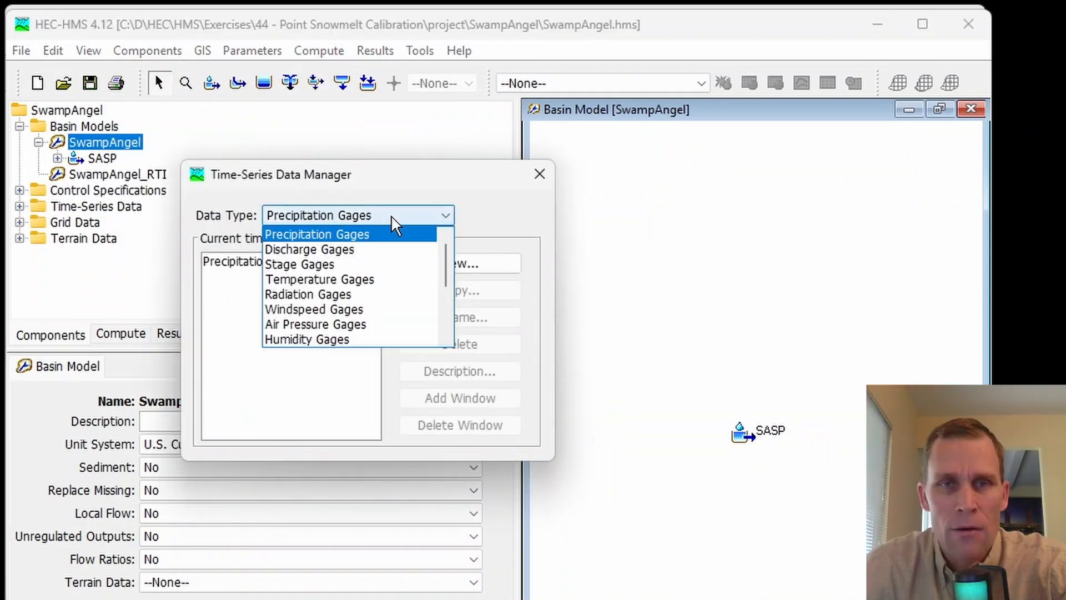
scroll(400, 283, "down", 2)
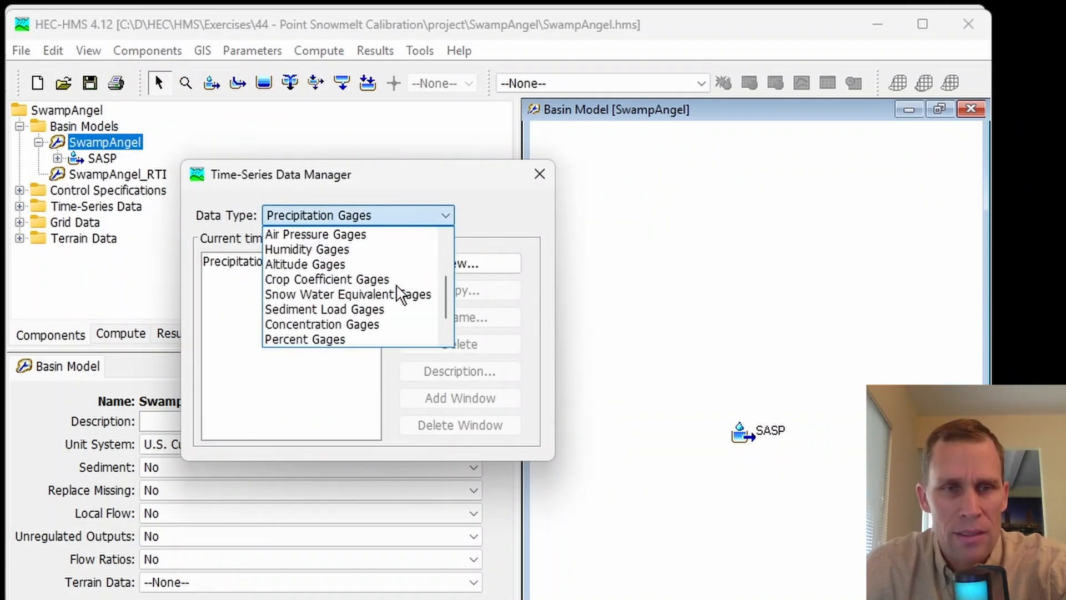
left_click(379, 294)
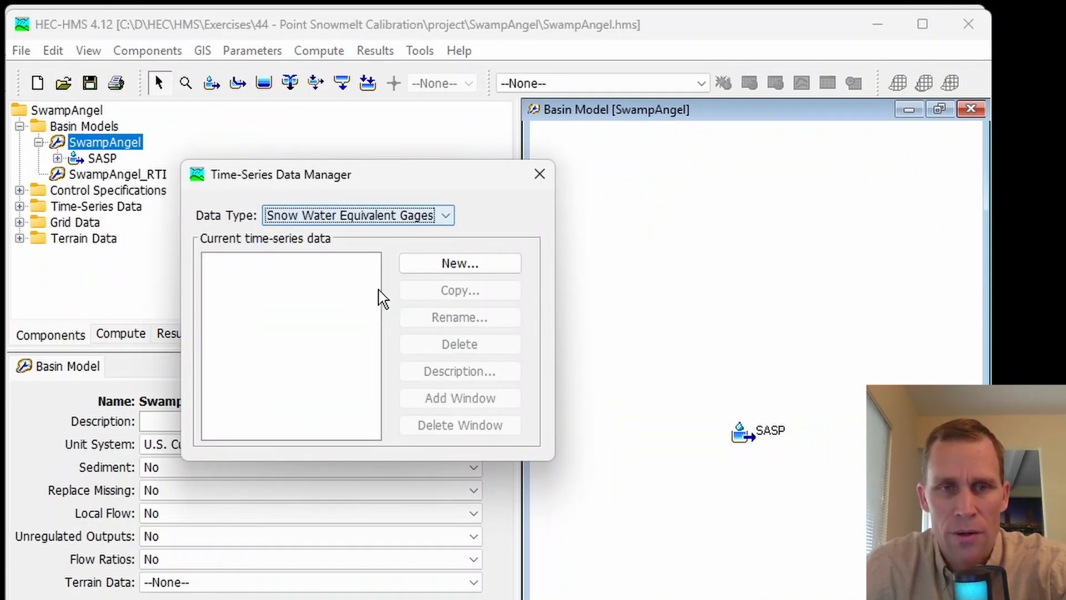
left_click(469, 266)
left_click_drag(321, 285, 192, 285)
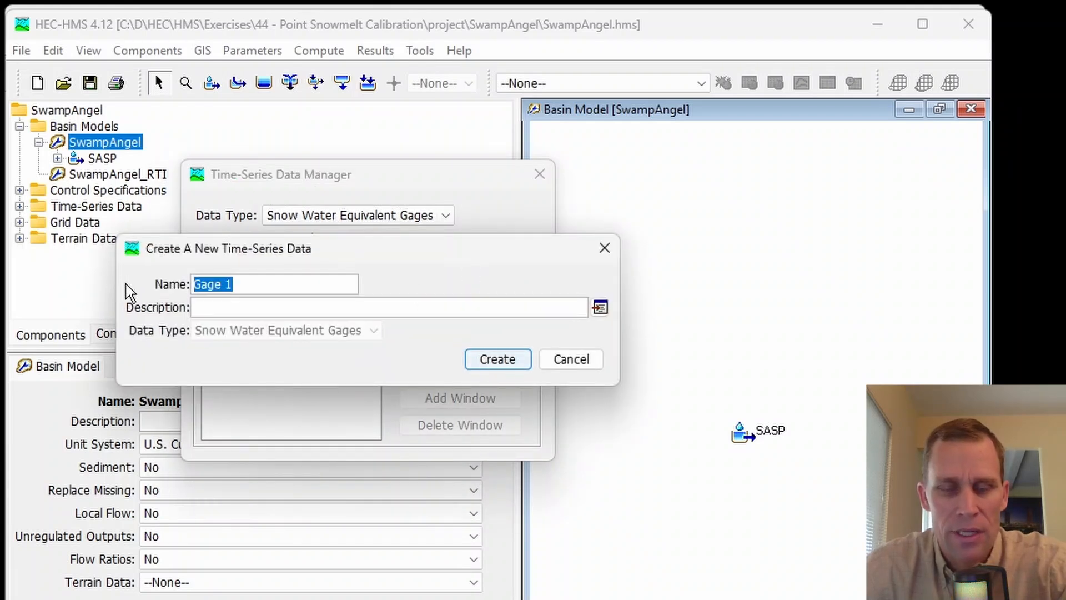
type("SNOTEL_SwampAngel")
key("Return")
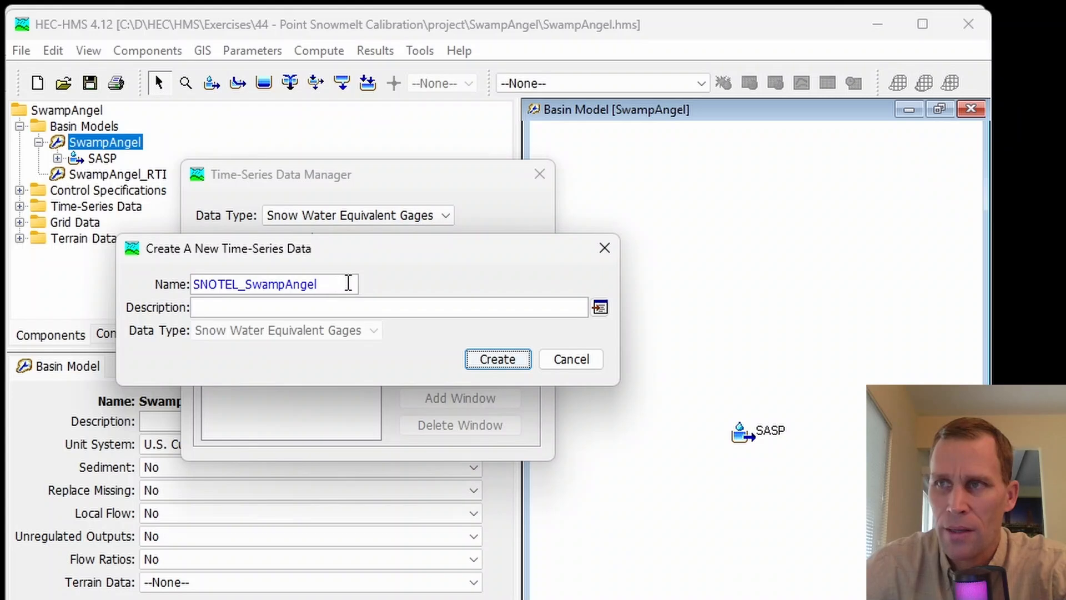
left_click(501, 364)
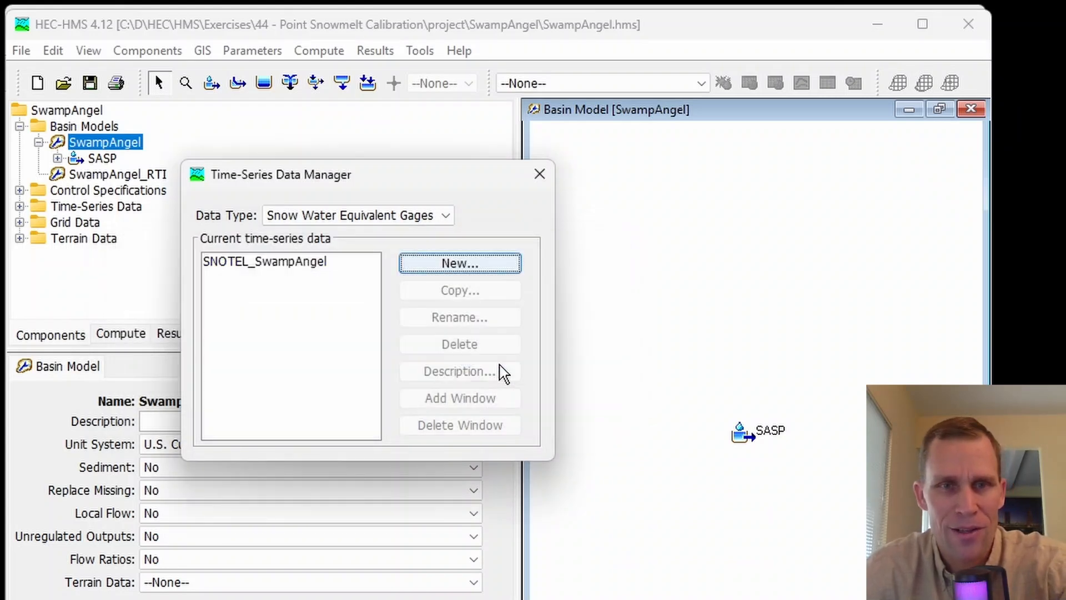
left_click(538, 174)
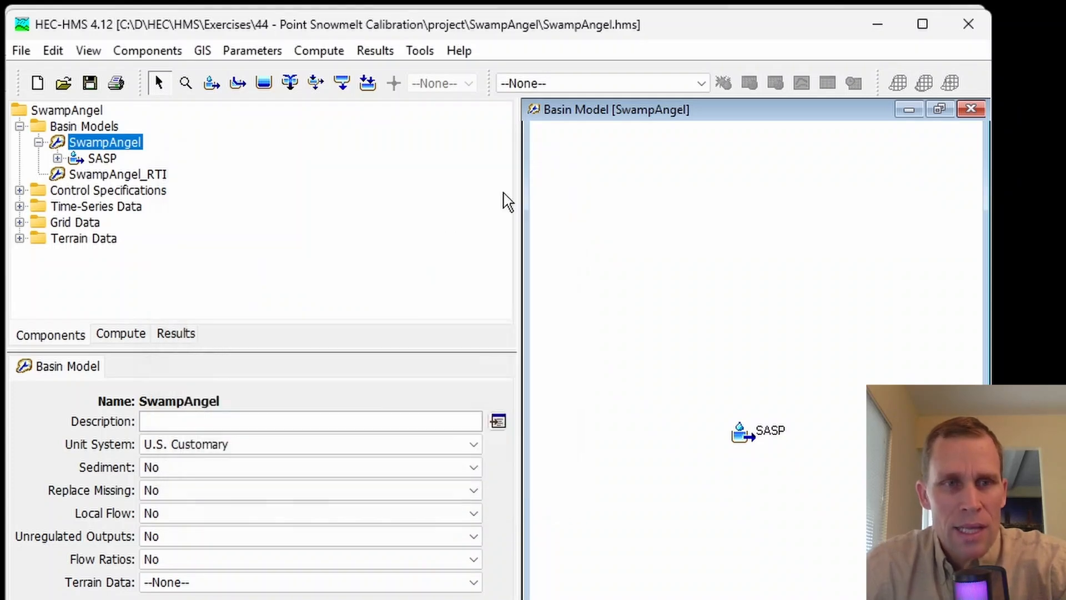
- Open the SNOTEL_SwampAngel snow water equivalent gage and set its data source to Single Record HEC-DSS
left_click(19, 206)
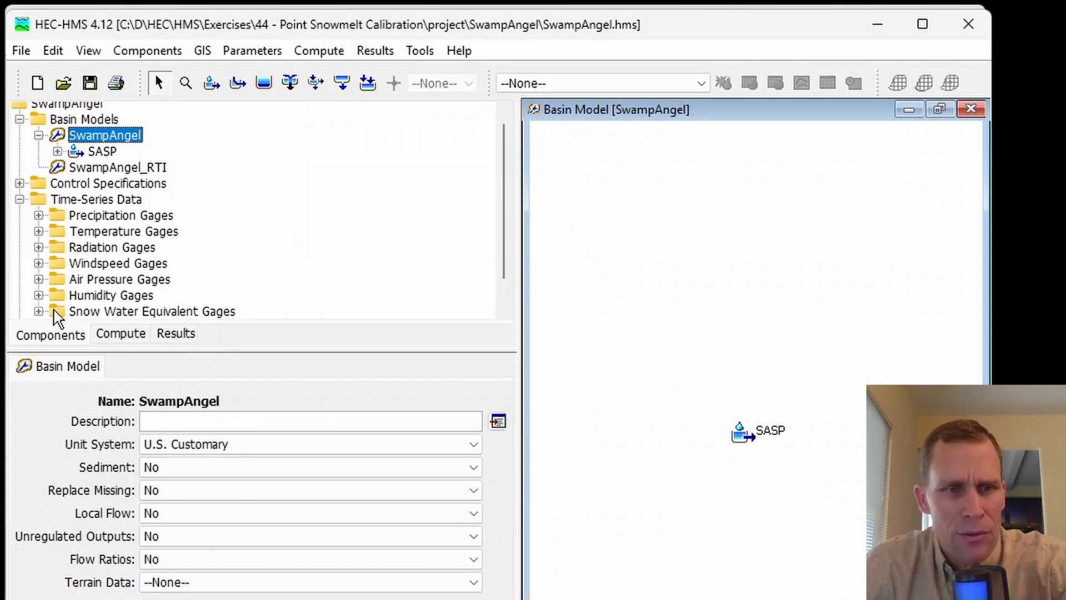
left_click(38, 311)
scroll(118, 281, "down", 1)
left_click(155, 286)
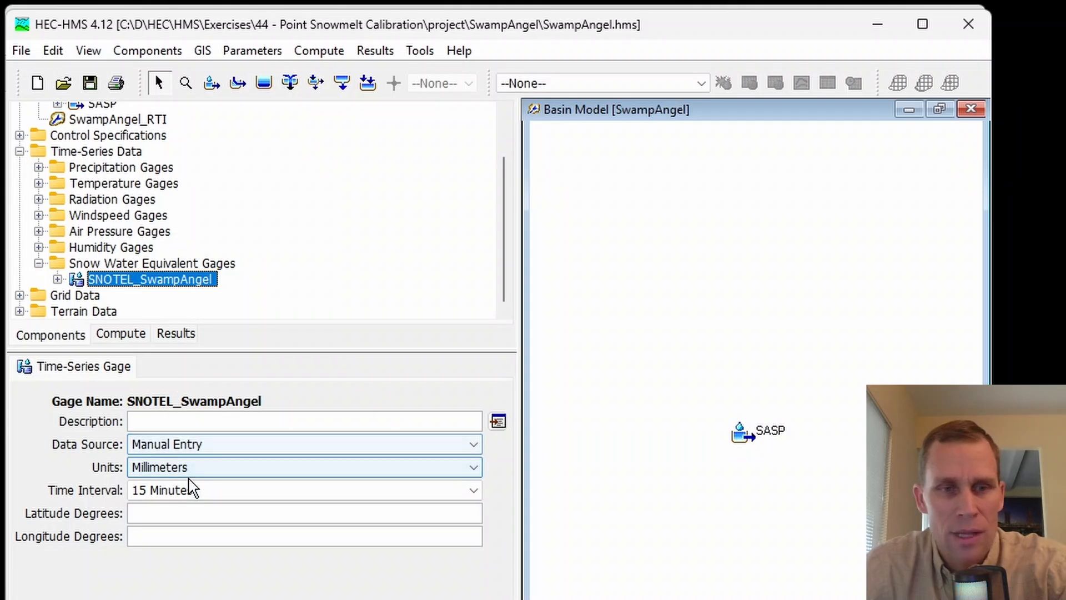
left_click(189, 444)
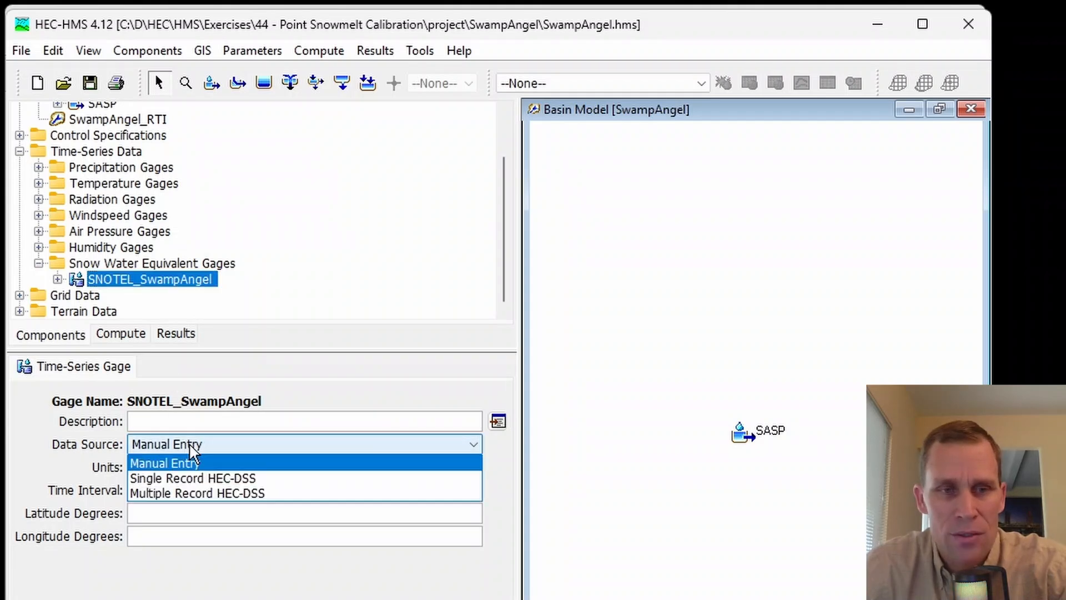
left_click(210, 480)
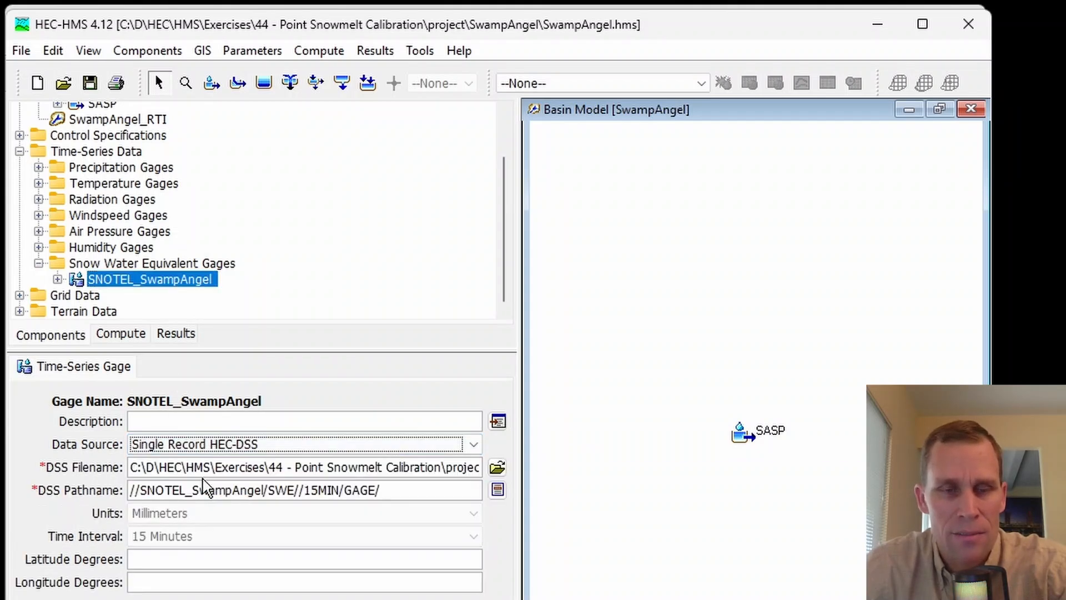
- Choose SNOTEL_SwampAngel.dss from the project's SwampAngel data folder as the gage's DSS file
left_click(497, 468)
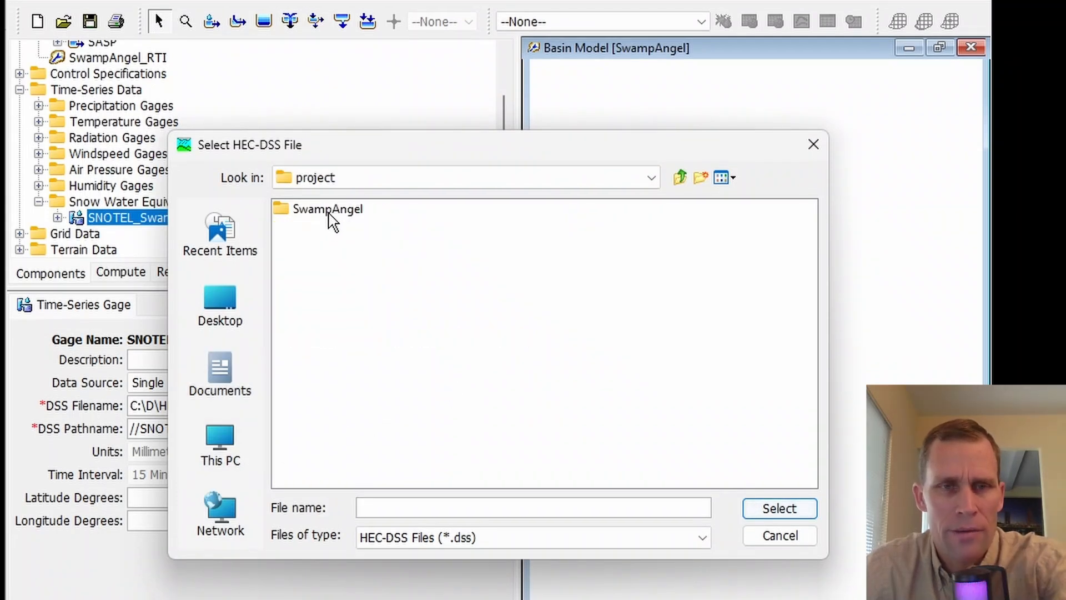
double_click(330, 211)
double_click(310, 228)
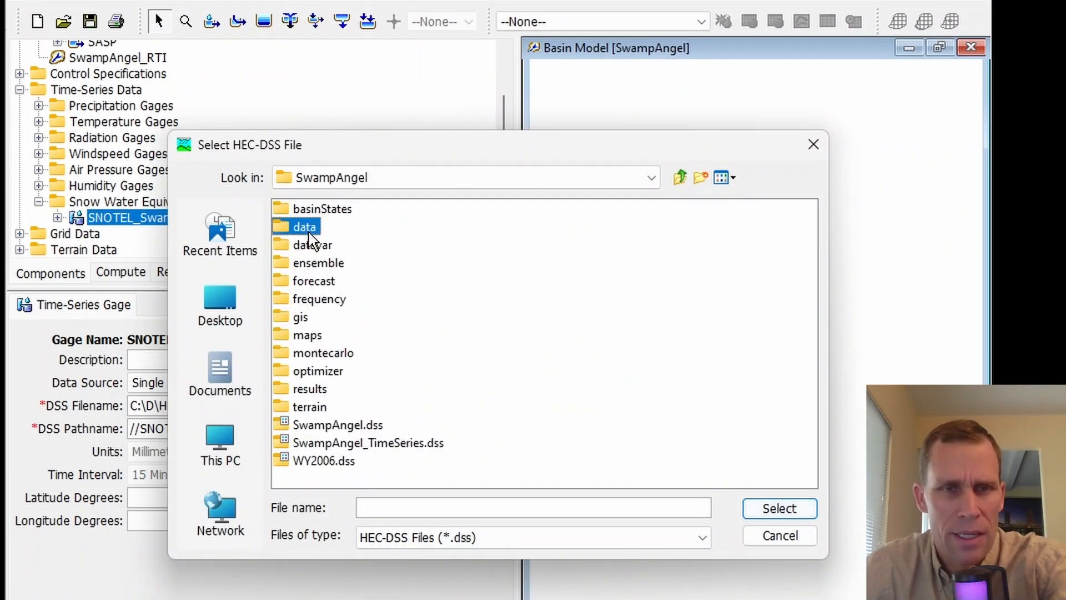
left_click(349, 248)
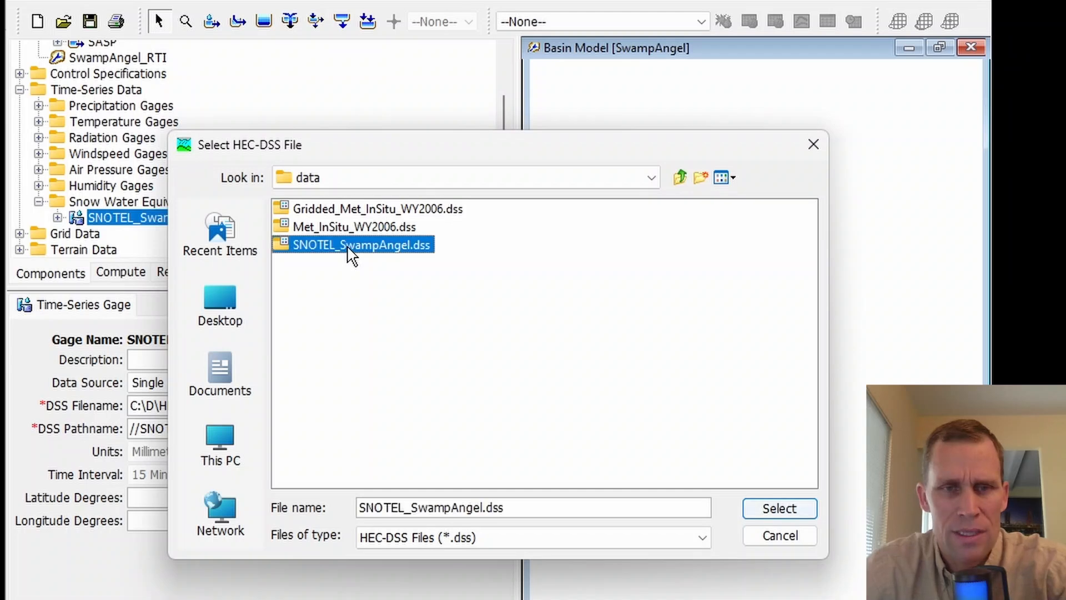
left_click(773, 509)
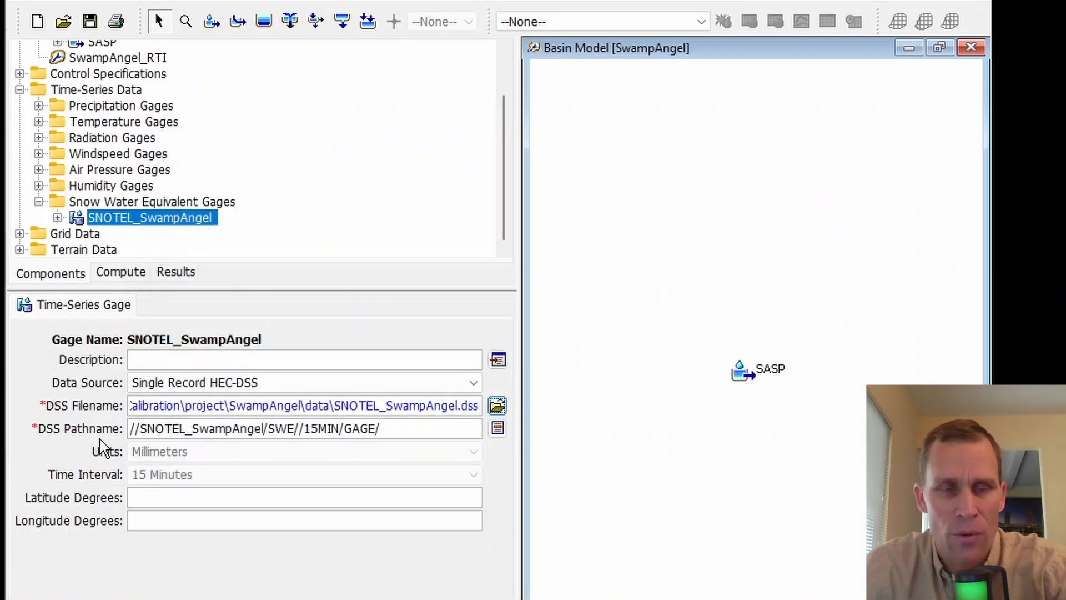
- Set the gage's DSS pathname to the Red Mountain Pass SWE record and save the project
left_click(498, 427)
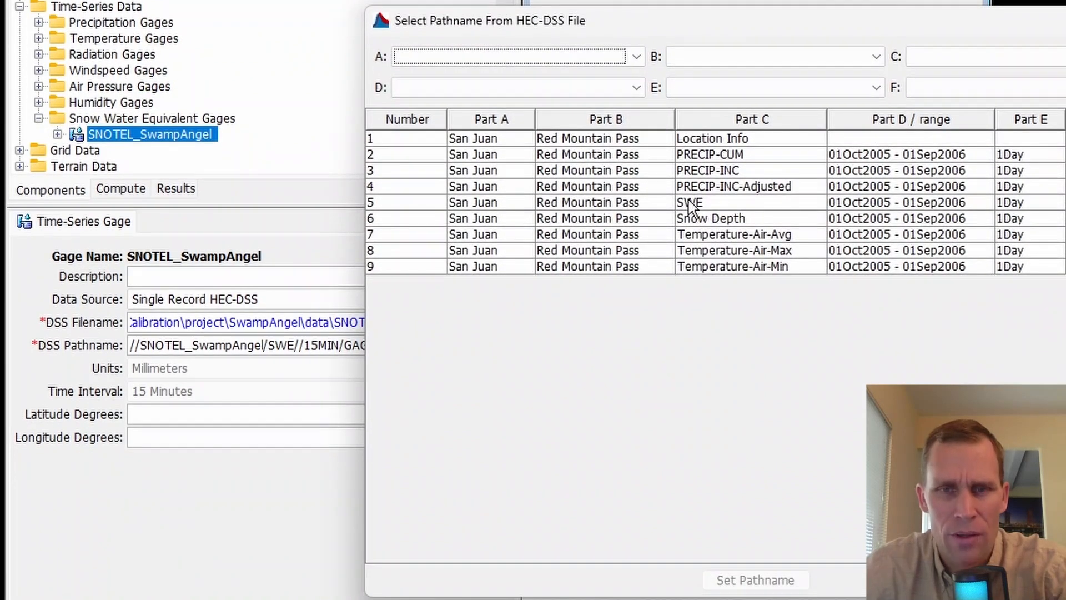
left_click(691, 274)
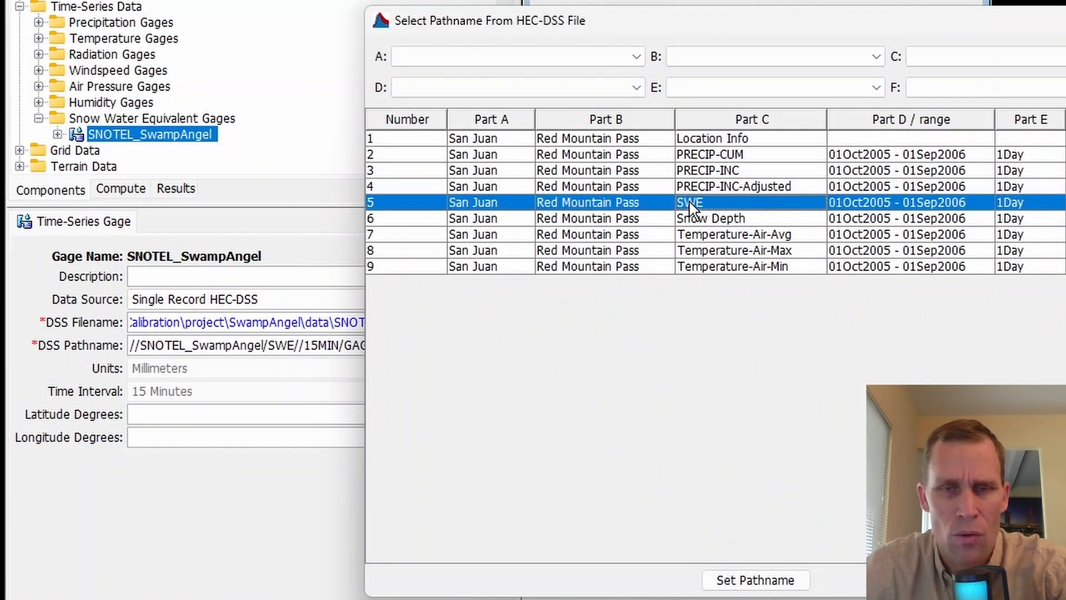
left_click(739, 574)
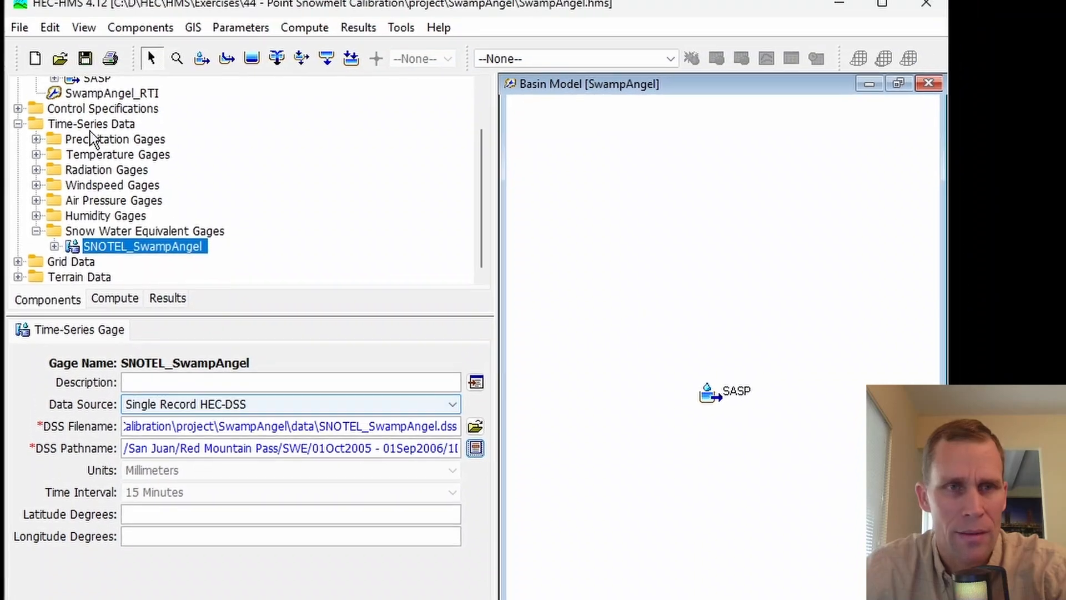
left_click(87, 82)
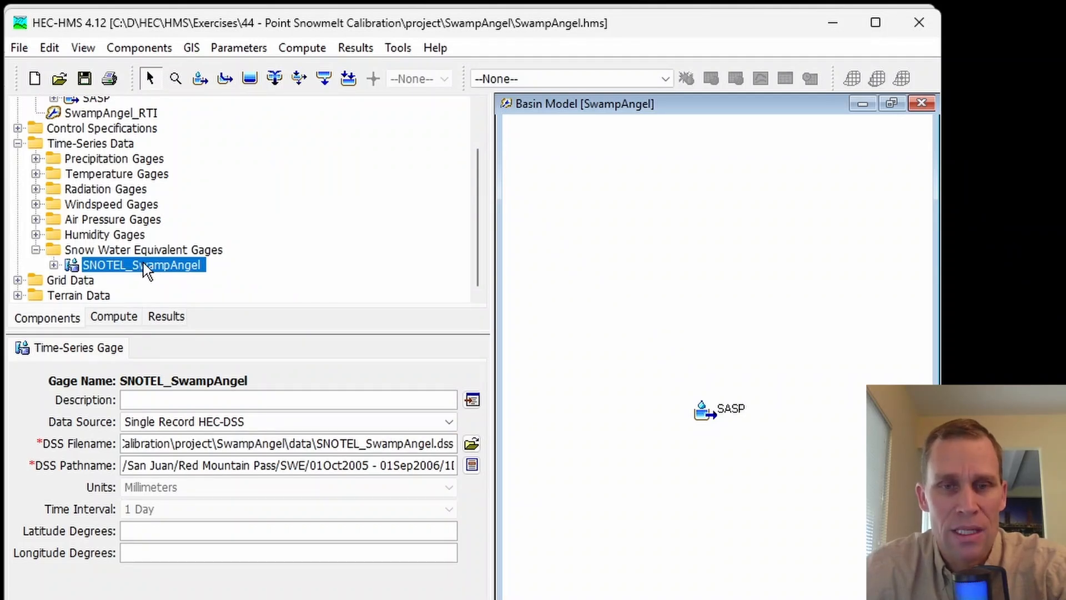
- Assign the SNOTEL_SwampAngel gage as the observed SWE of the SASP subbasin and save the project
left_click(707, 412)
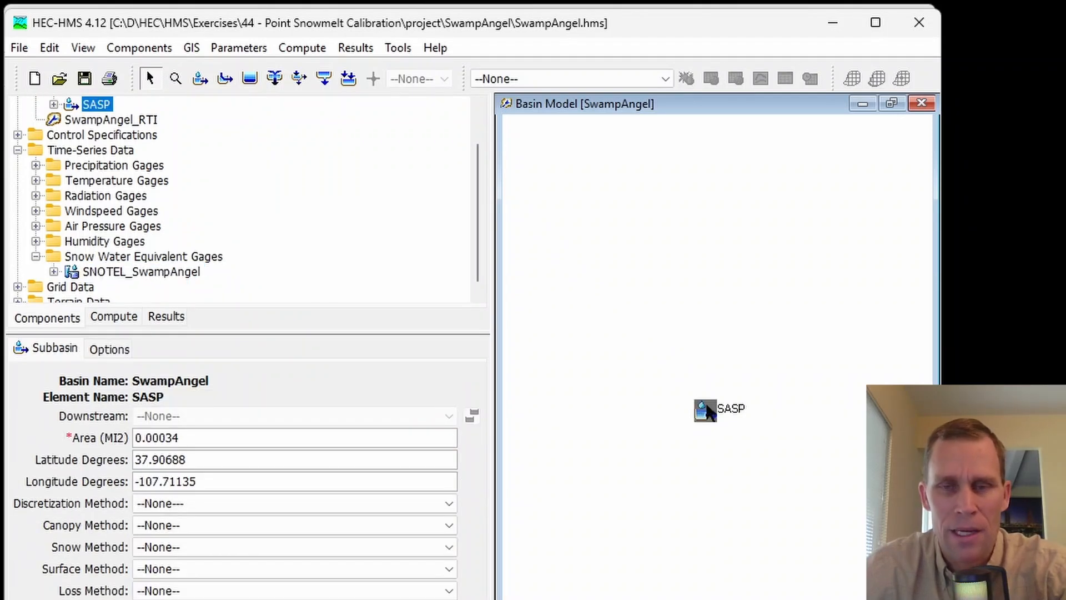
scroll(202, 191, "up", 1)
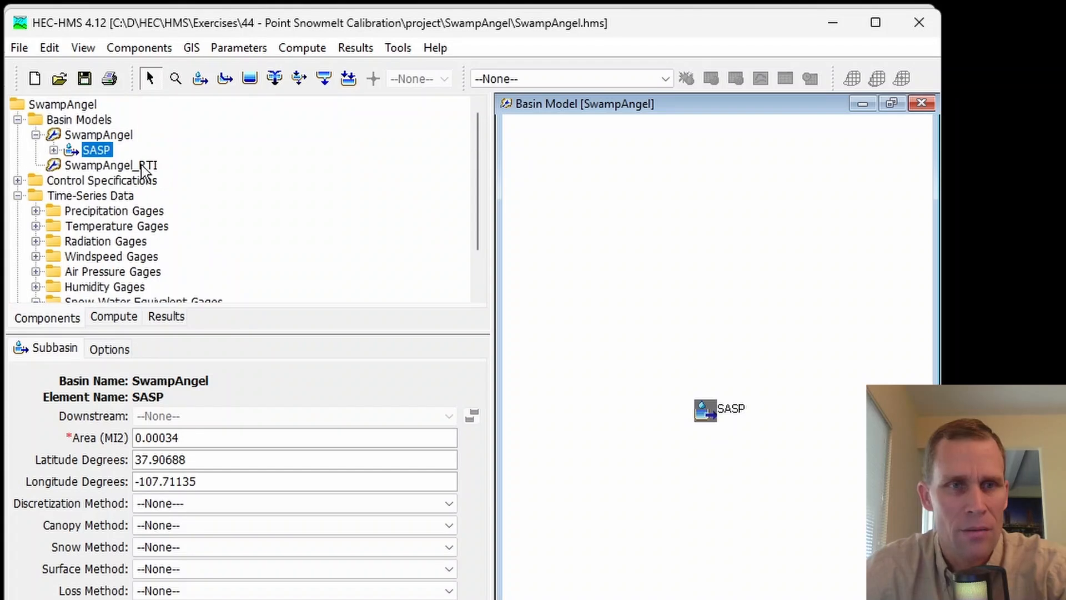
left_click(95, 150)
left_click(109, 348)
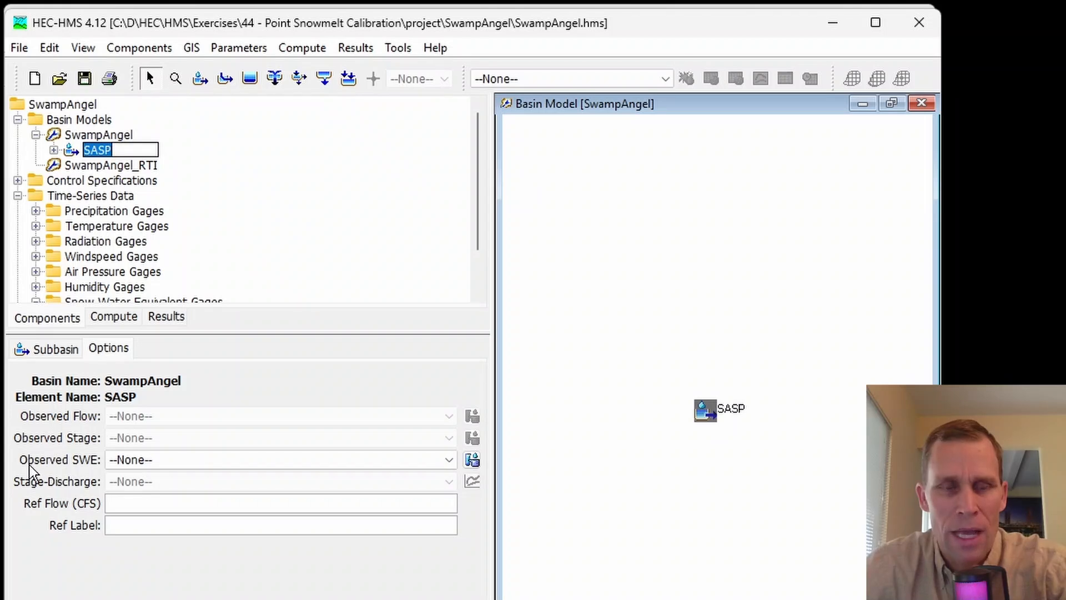
left_click(195, 462)
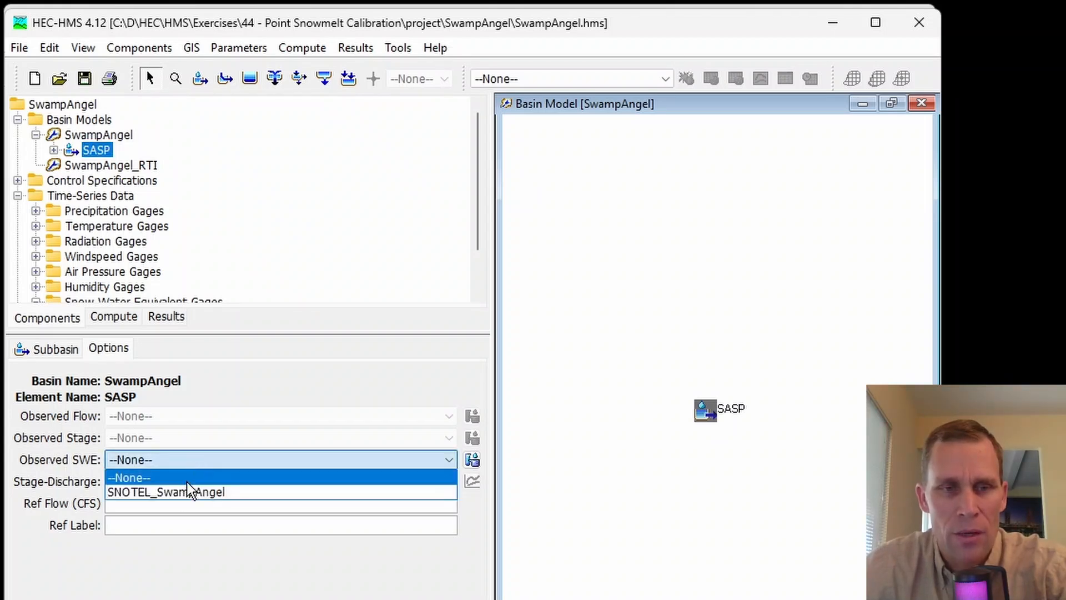
left_click(163, 493)
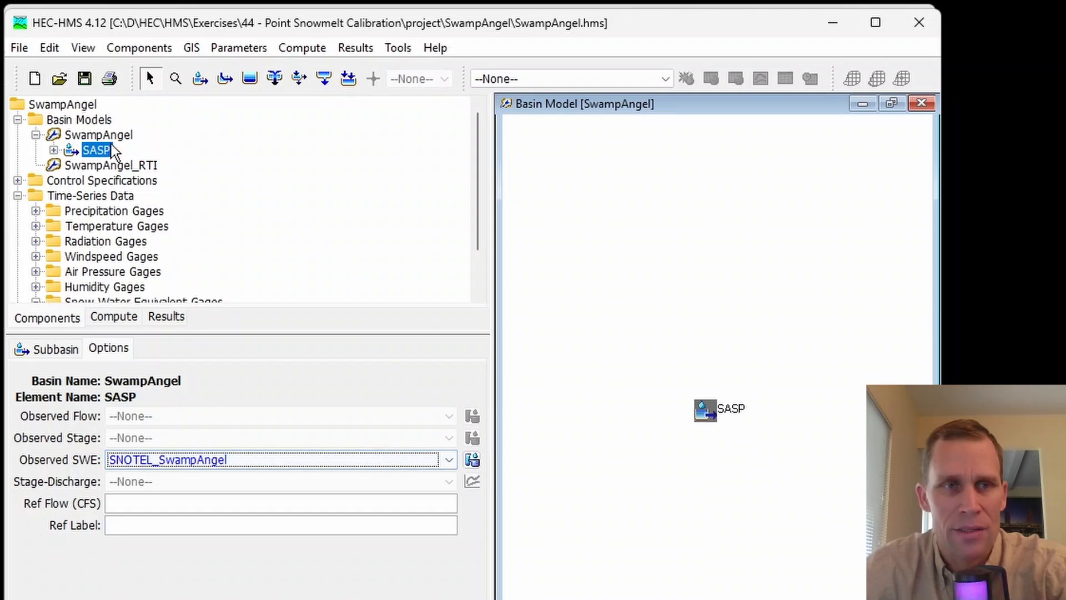
left_click(88, 80)
- Switch to the HEC-HMS tutorial page and read the instructions for creating and parameterizing a new meteorologic model
key("alt+Tab")
scroll(456, 348, "up", 1)
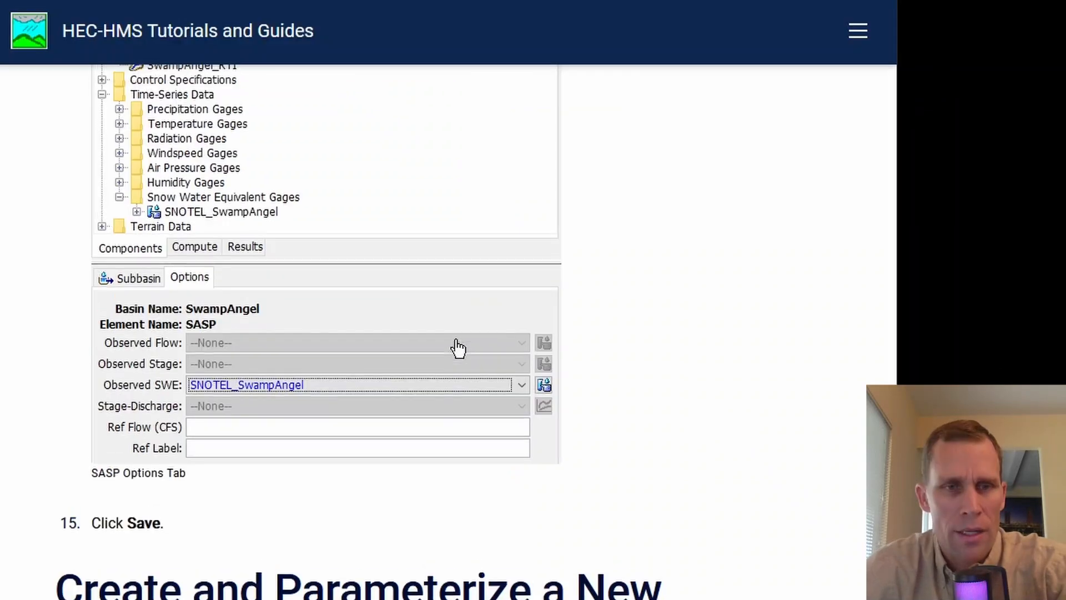
scroll(241, 278, "down", 8)
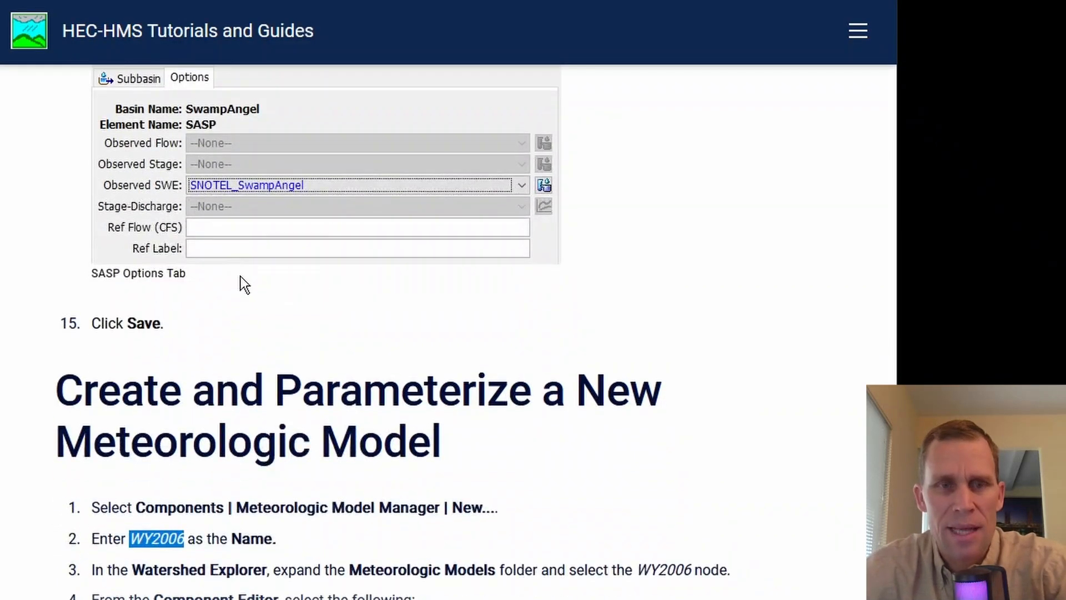
scroll(240, 277, "down", 2)
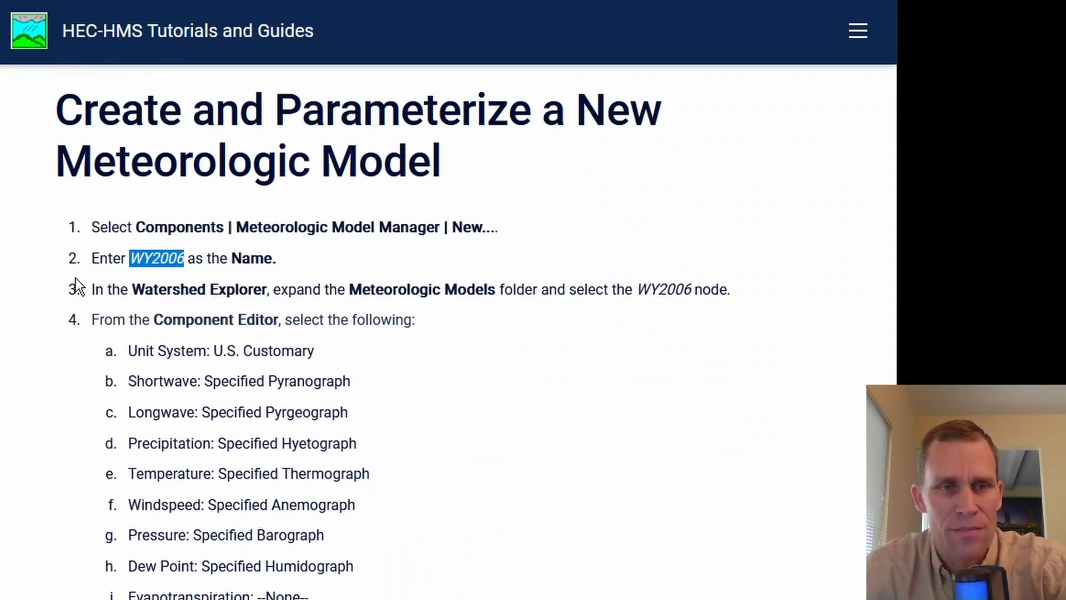
left_click(95, 233)
- Back in HEC-HMS, create a meteorologic model named WY2006 and close the Meteorologic Model Manager
key("alt+Tab")
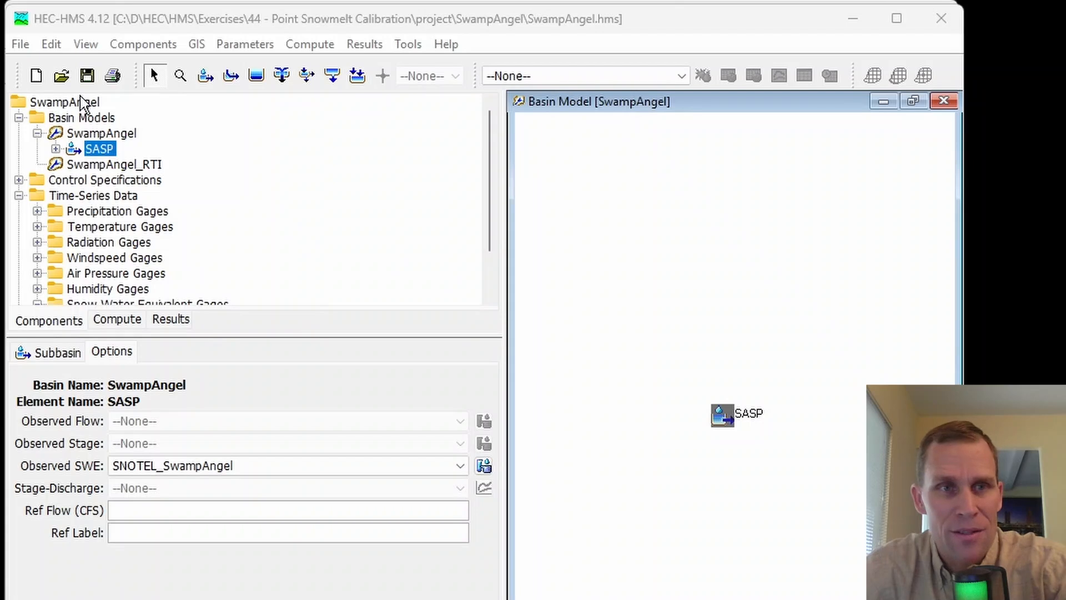
left_click(142, 43)
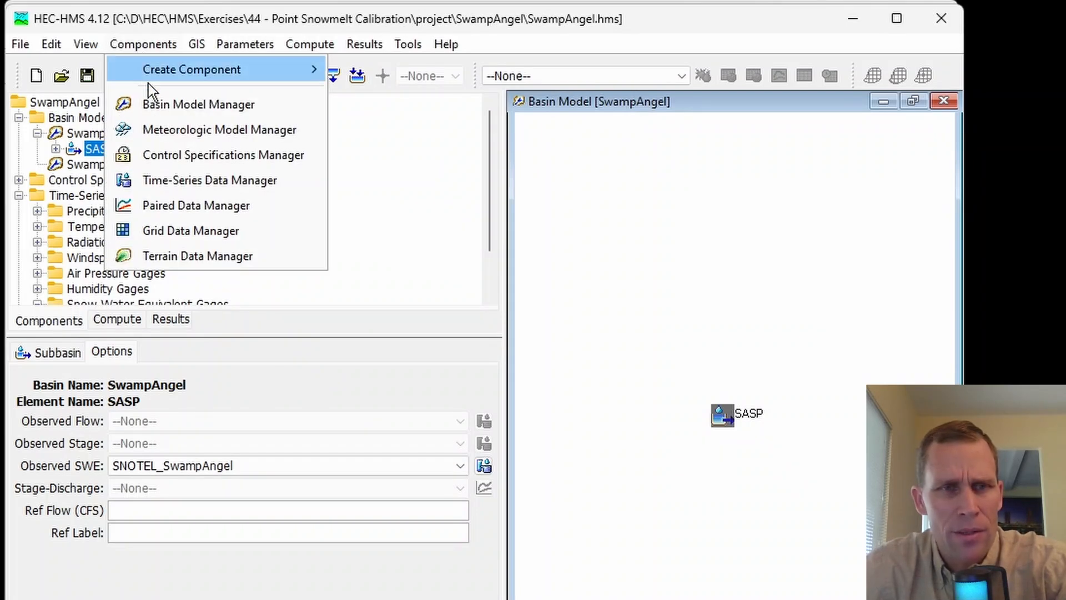
left_click(176, 133)
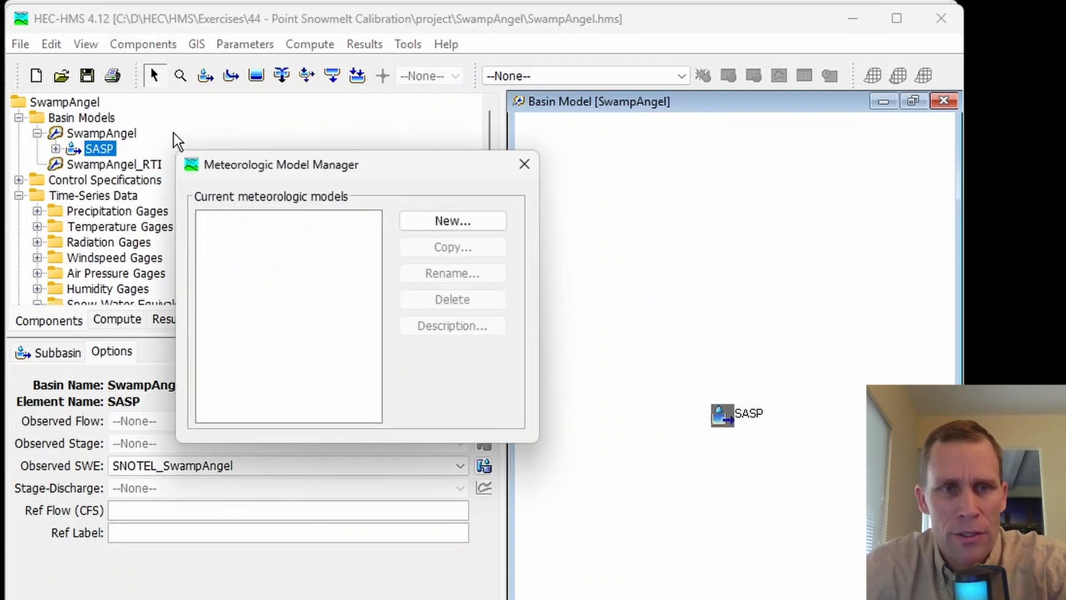
left_click(425, 225)
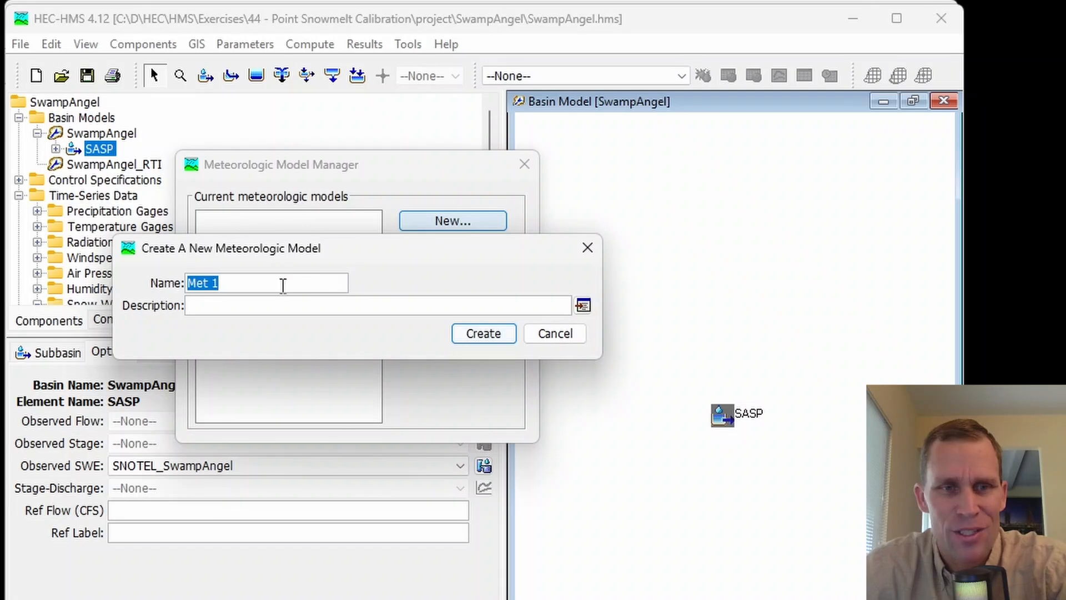
type("WY2006")
left_click_drag(278, 286, 149, 277)
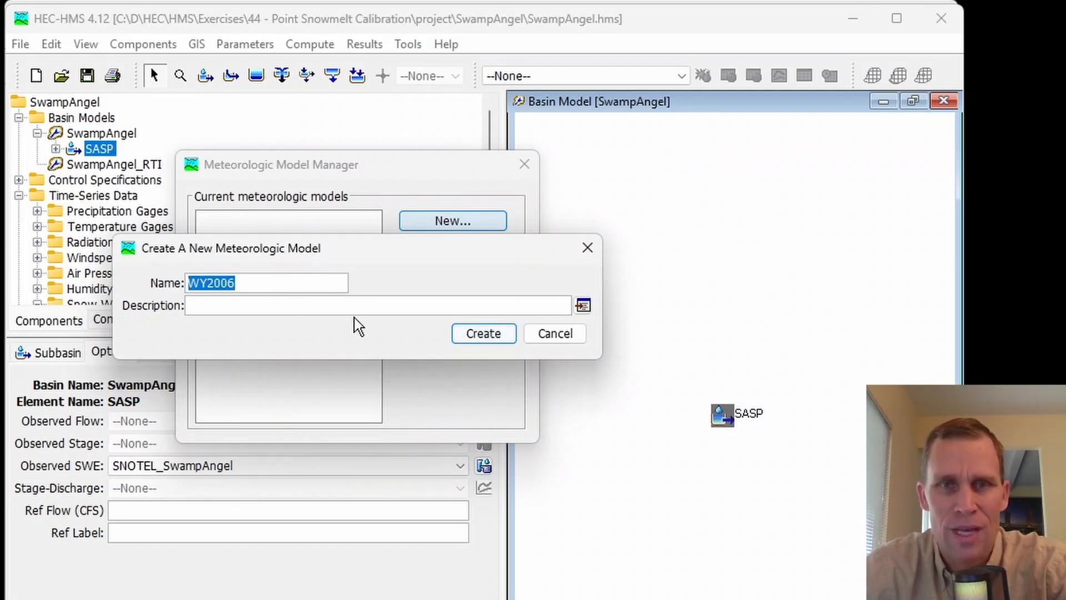
left_click(474, 336)
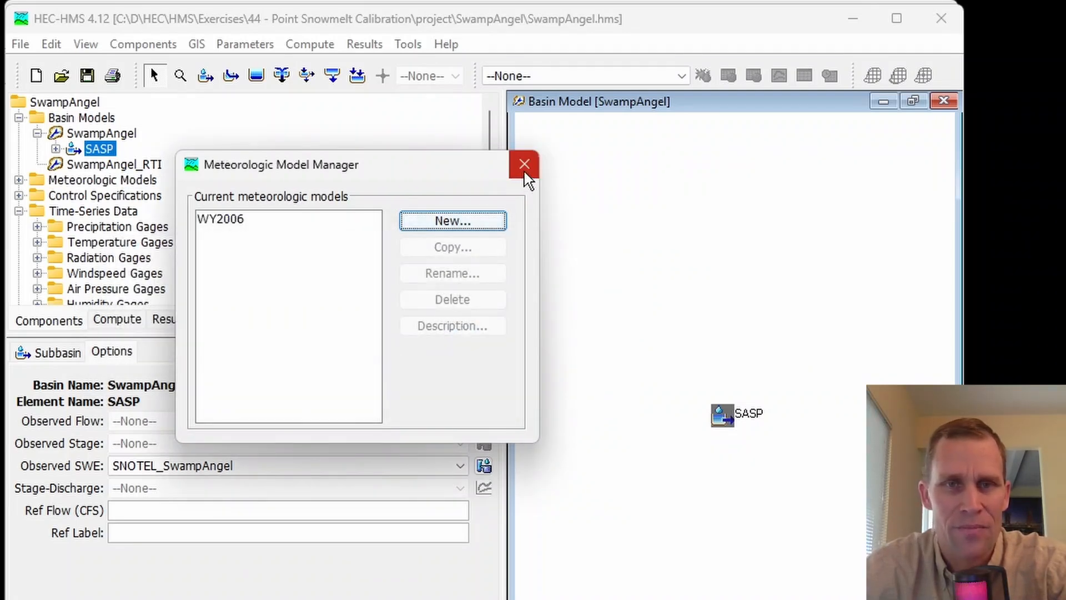
left_click(525, 165)
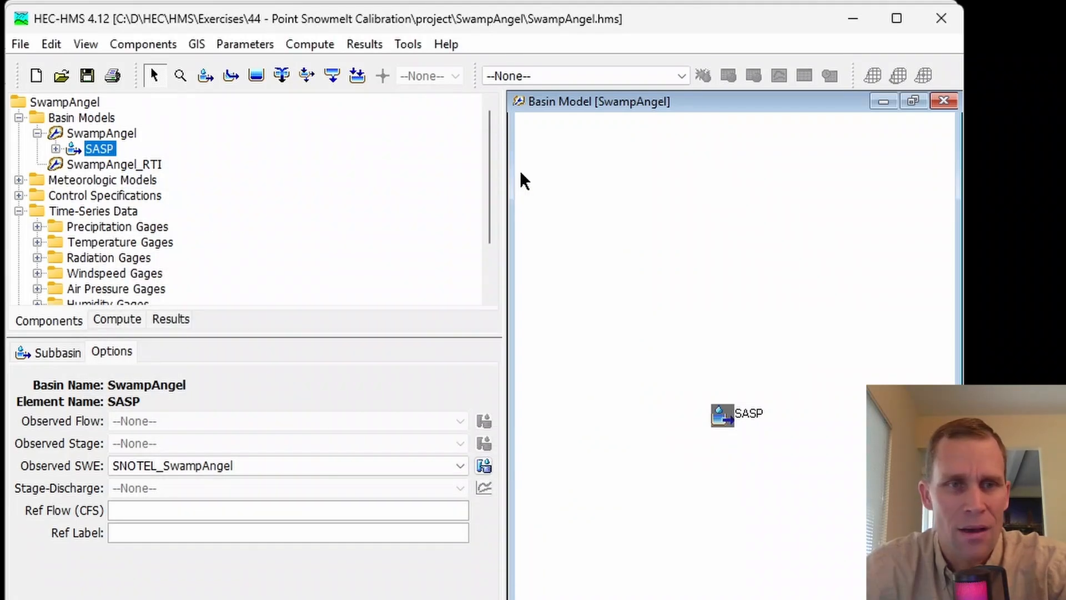
- Open meteorologic model WY2006 and set shortwave to Specified Pyranograph, longwave to Specified Pyrgeograph and precipitation to Specified Hyetograph
left_click(18, 180)
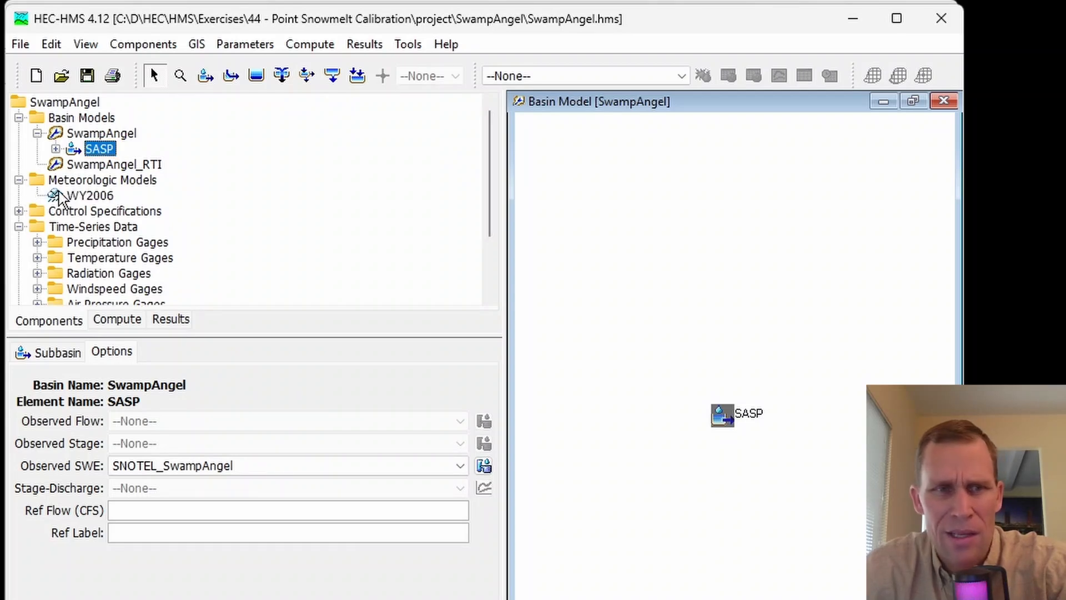
double_click(88, 198)
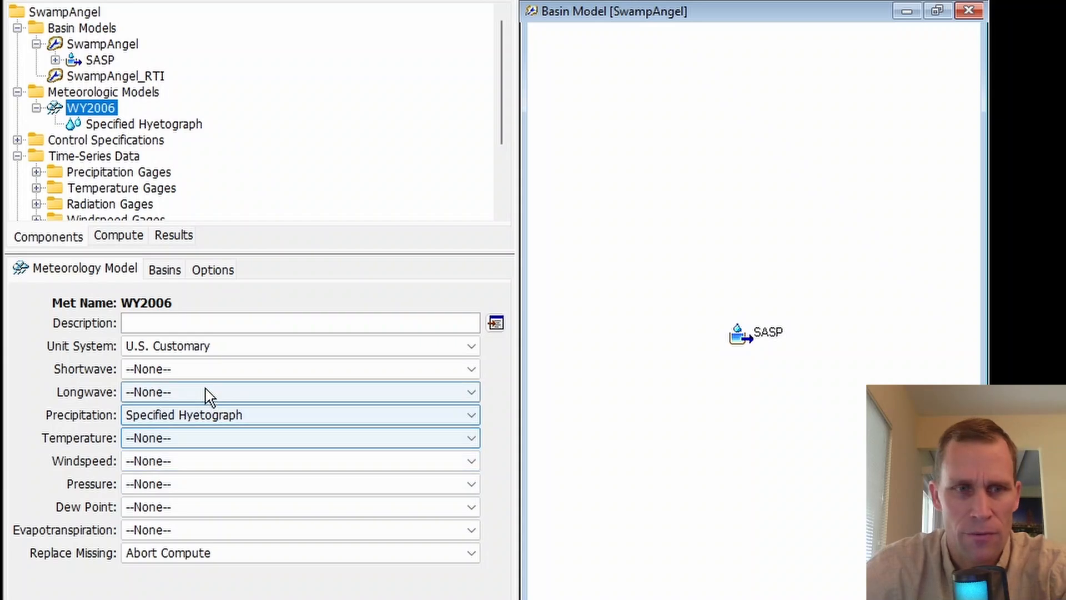
left_click(192, 371)
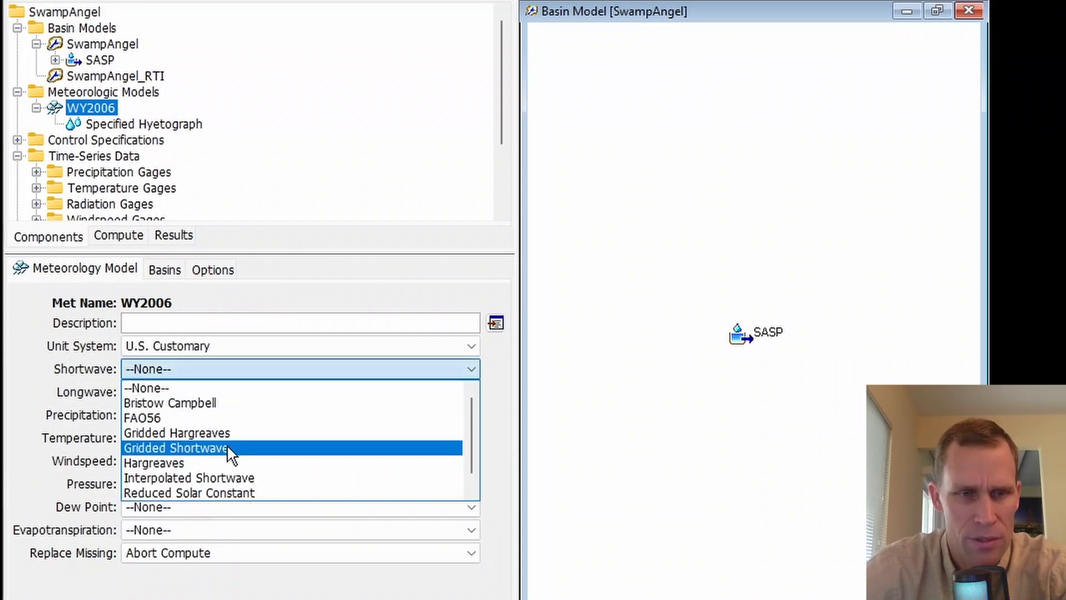
scroll(231, 478, "down", 1)
left_click(231, 494)
left_click(228, 392)
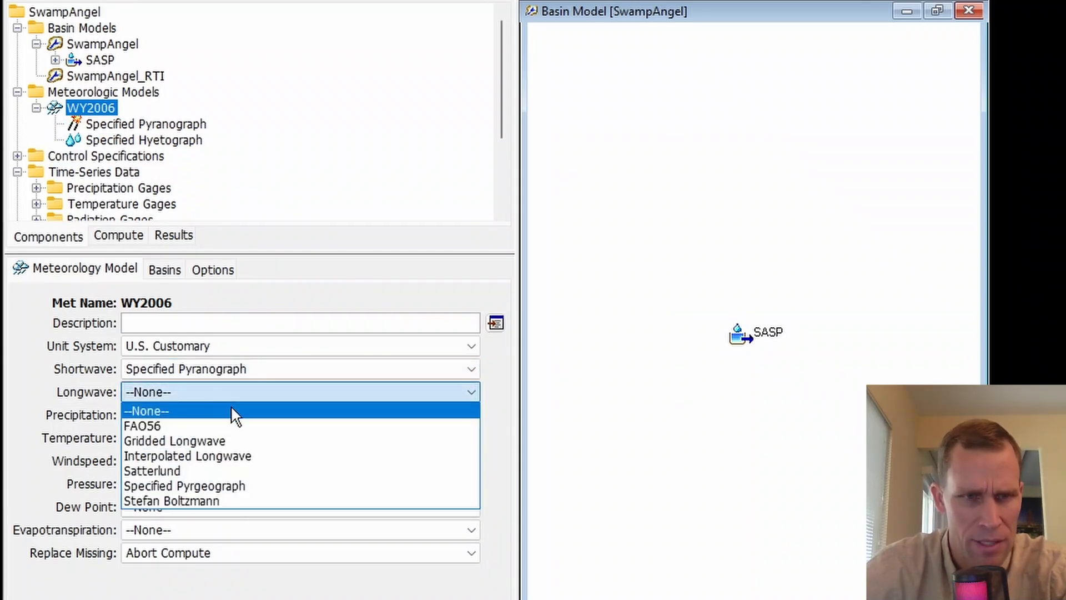
left_click(253, 486)
left_click(256, 416)
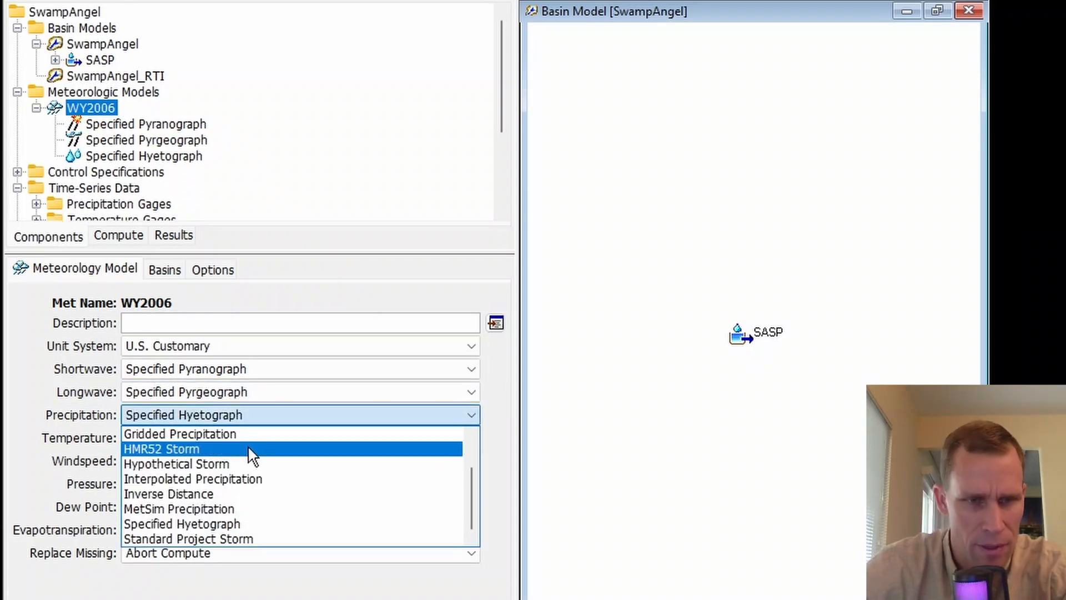
left_click(234, 525)
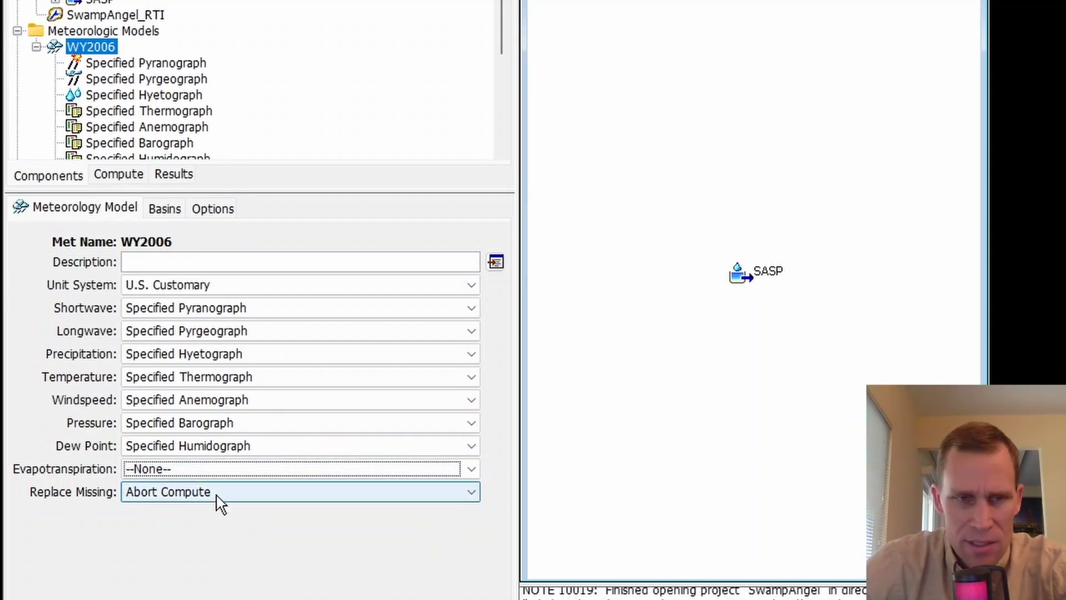
- Set the Replace Missing option of WY2006 to Set To Default and save the project
left_click(217, 493)
left_click(196, 526)
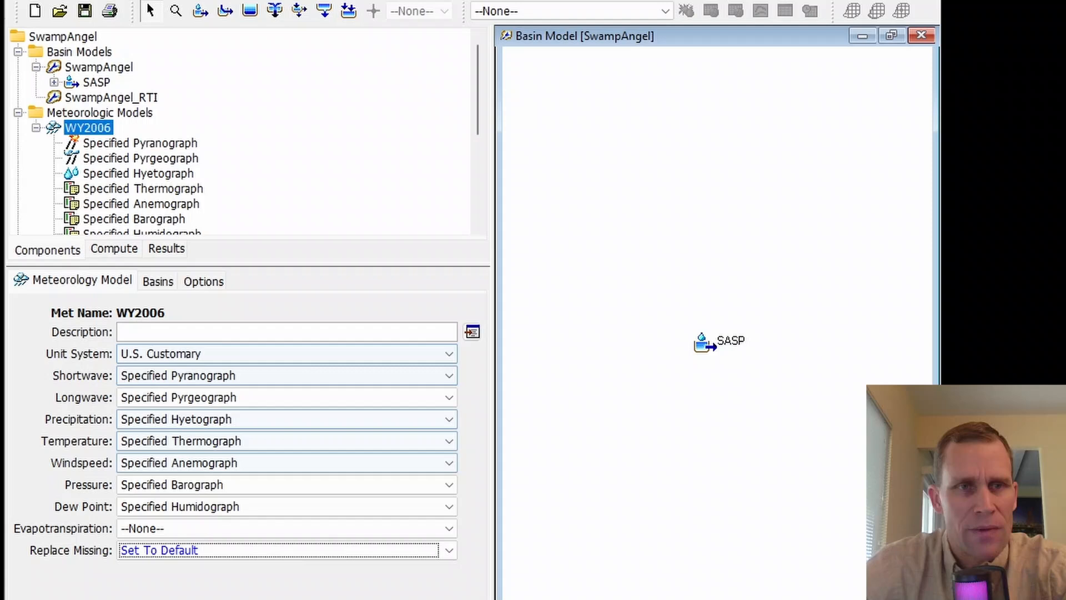
left_click(85, 11)
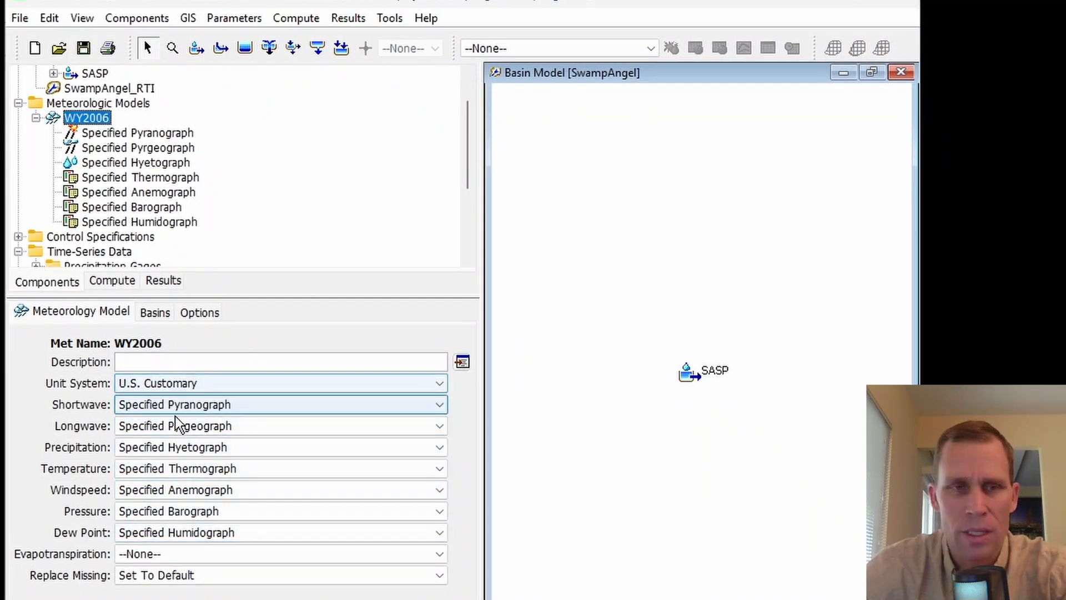
- Include the subbasins of both basin models, SwampAngel and SwampAngel_RTI, in meteorologic model WY2006 and save the project
left_click(156, 315)
left_click(350, 379)
left_click(351, 381)
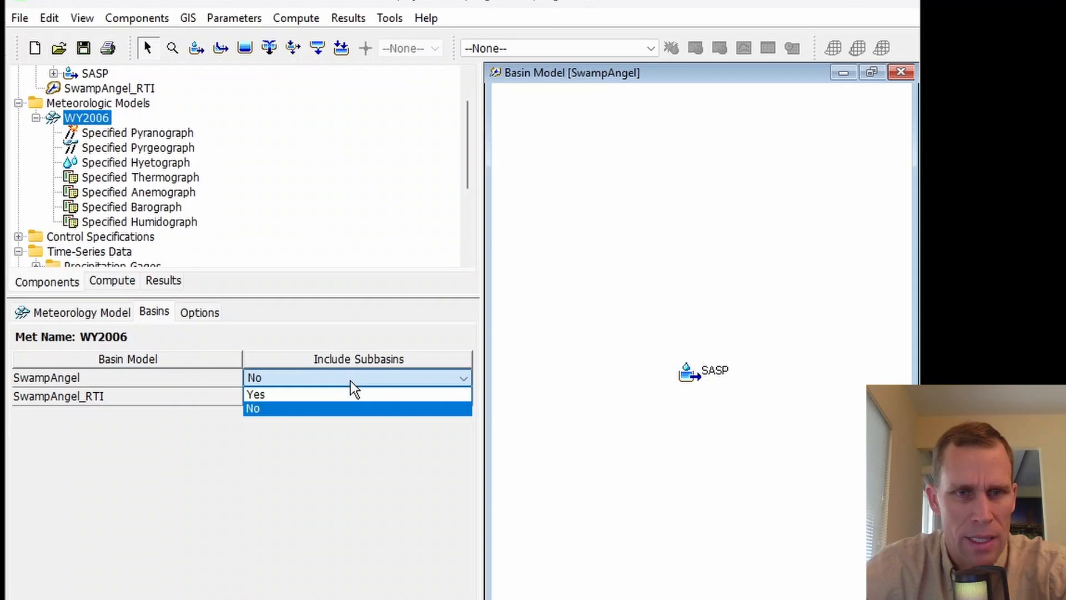
left_click(332, 394)
left_click(332, 397)
left_click(332, 396)
left_click(329, 411)
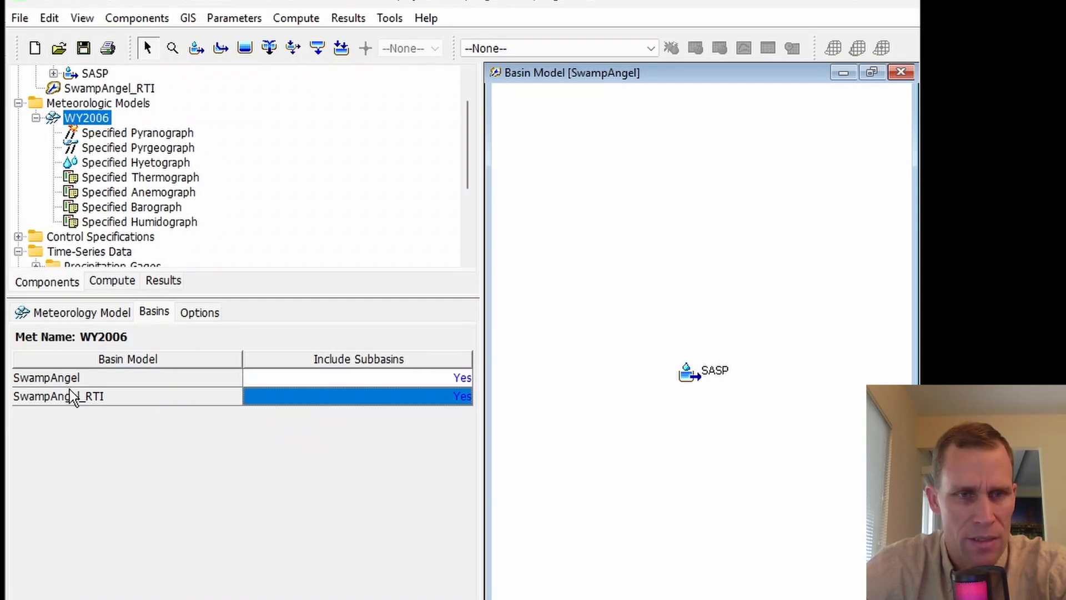
left_click(157, 314)
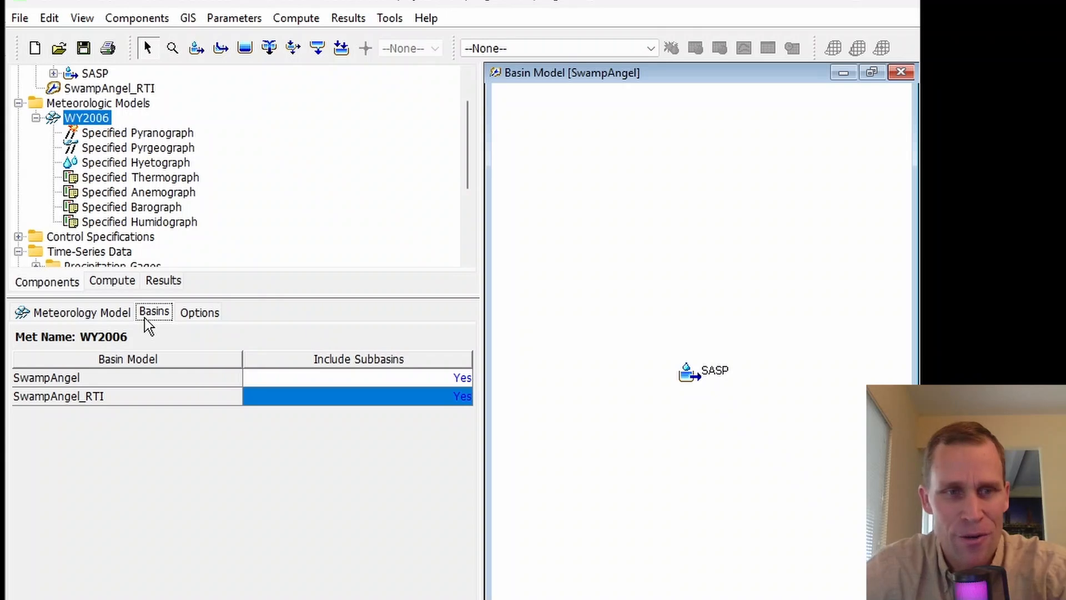
key("ctrl+s")
- For subbasin SASP in WY2006, assign gage SWRadiation to the Specified Pyranograph and LWRadiation to the Specified Pyrgeograph
left_click(98, 313)
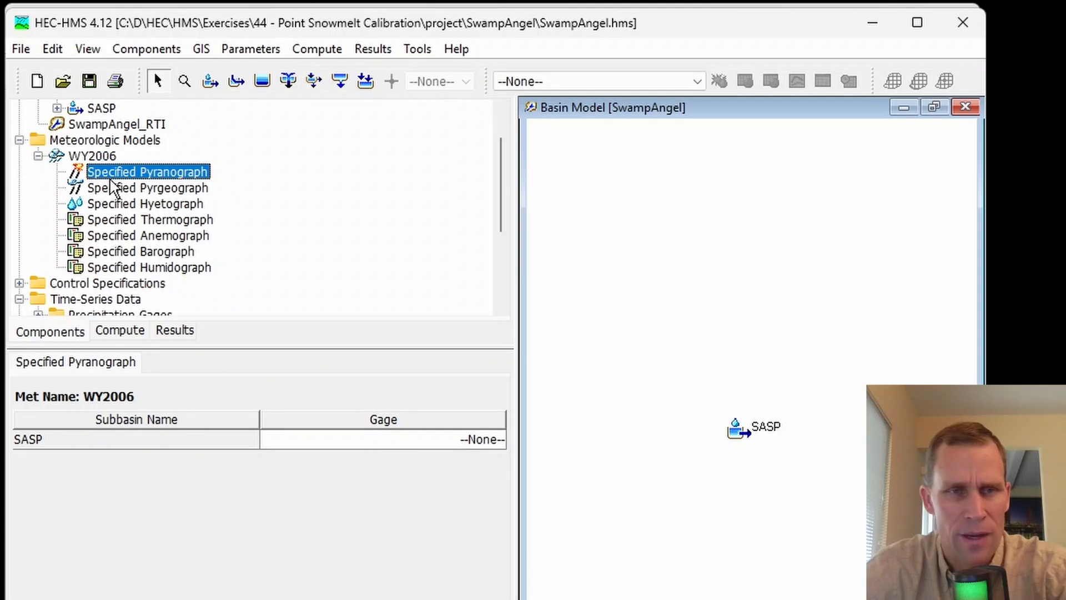
left_click(389, 441)
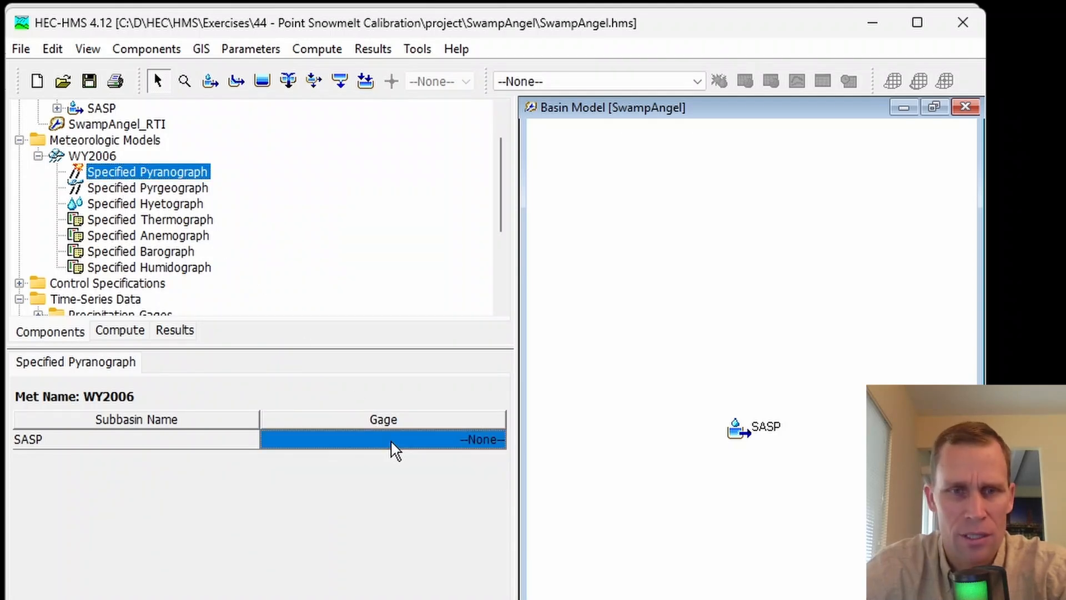
left_click(392, 448)
left_click(352, 488)
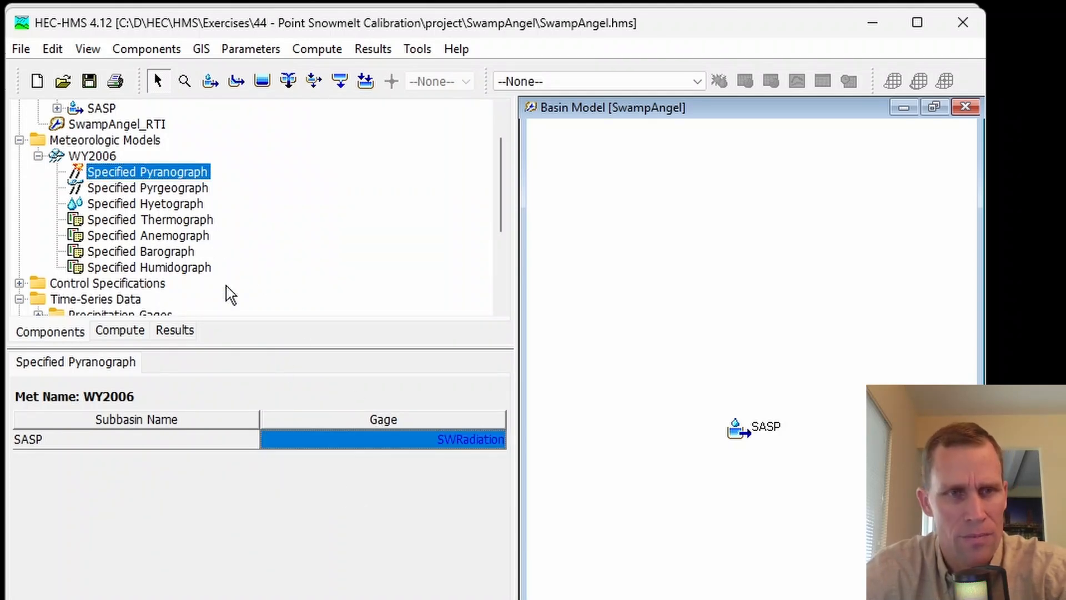
left_click(179, 188)
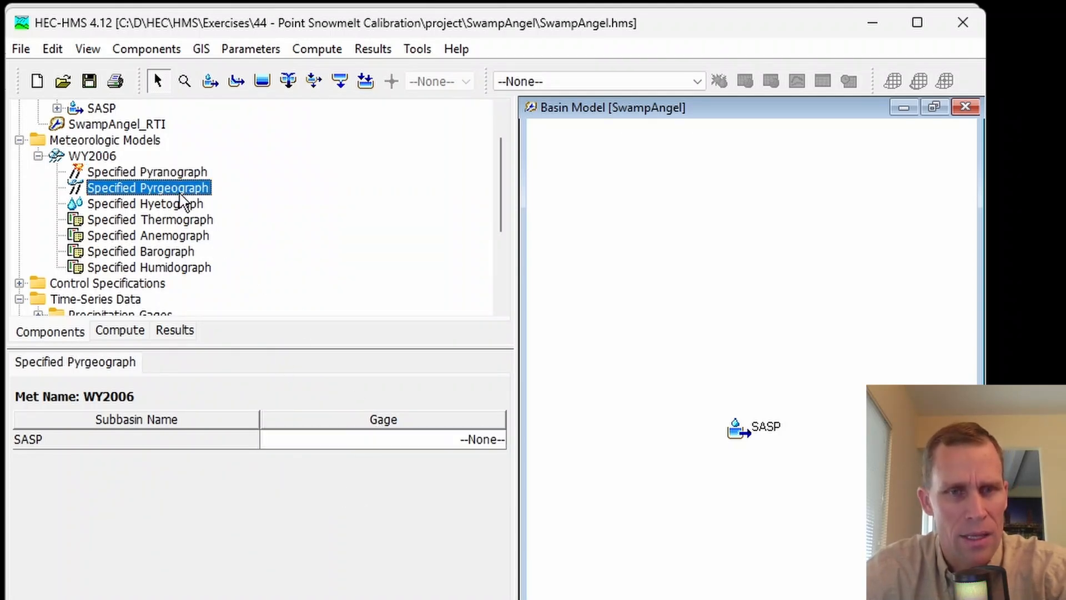
left_click(358, 449)
left_click(357, 447)
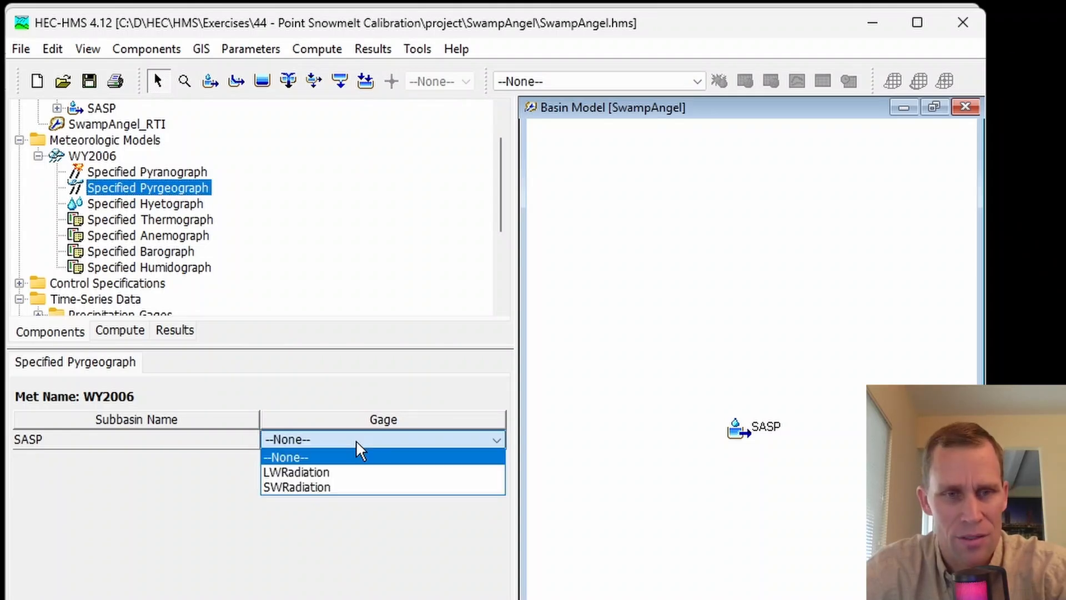
left_click(327, 473)
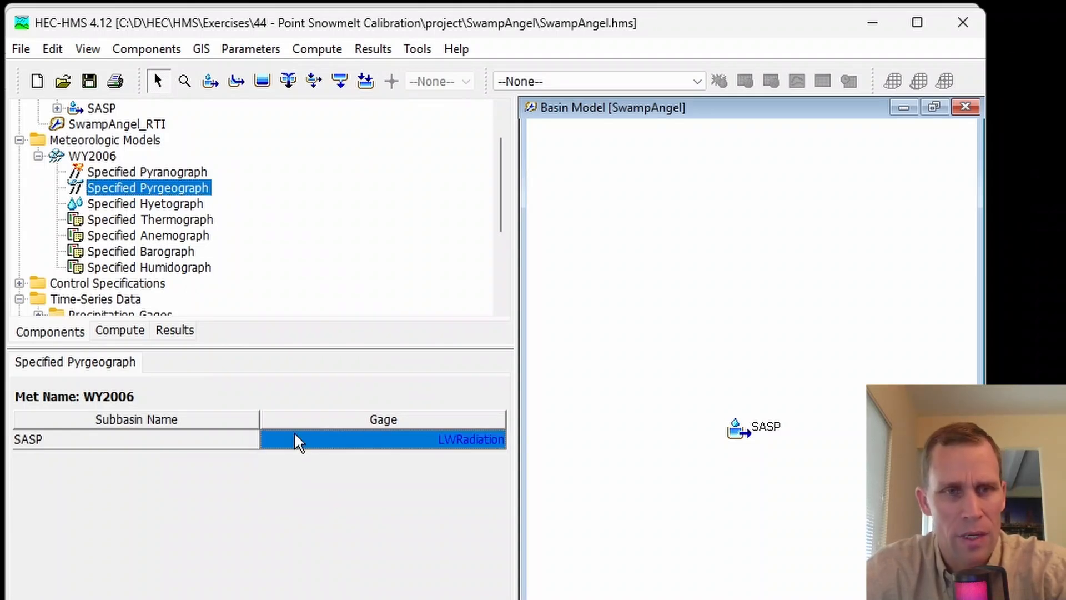
- Assign gage Precipitation to the Specified Hyetograph and AirTemperature to the Specified Thermograph for subbasin SASP
left_click(153, 207)
left_click(313, 434)
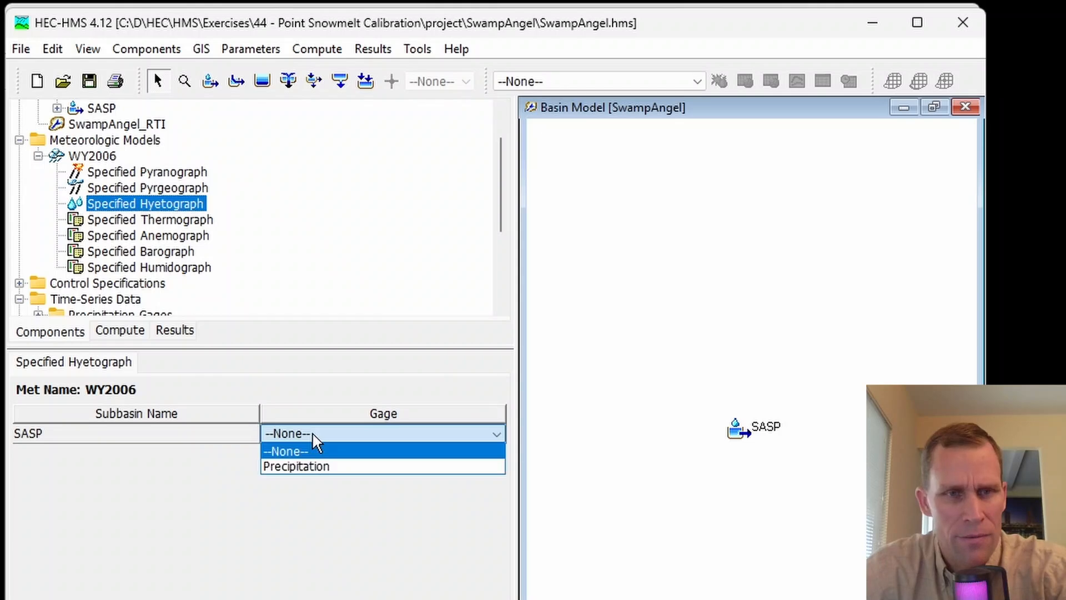
left_click(314, 466)
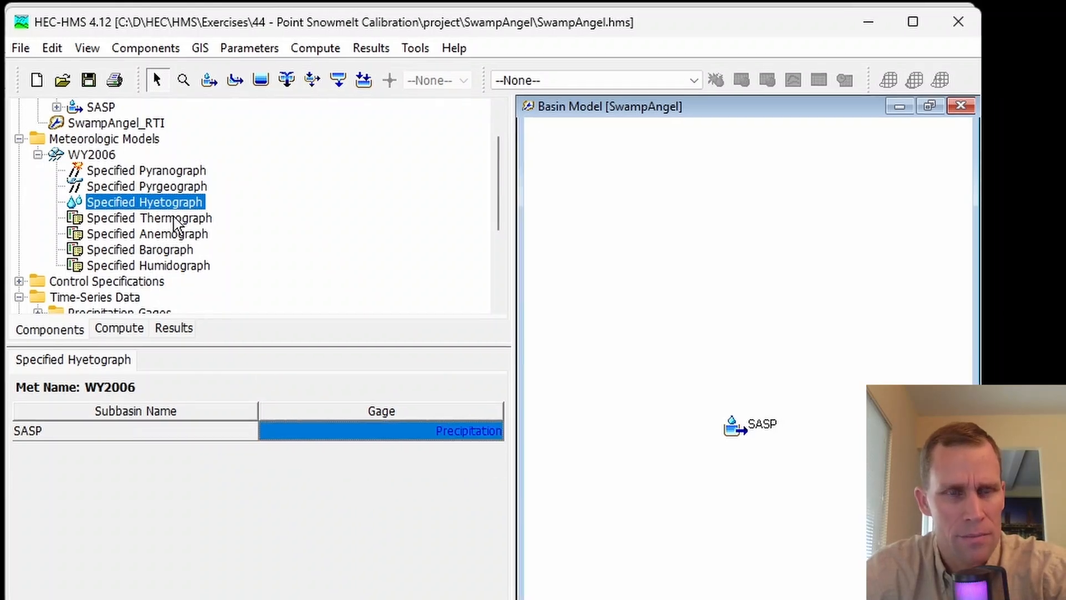
left_click(174, 219)
left_click(334, 460)
left_click(304, 493)
- Assign gage WindSpeed to the Specified Anemograph and AirPressure to the Specified Barograph for subbasin SASP
left_click(147, 235)
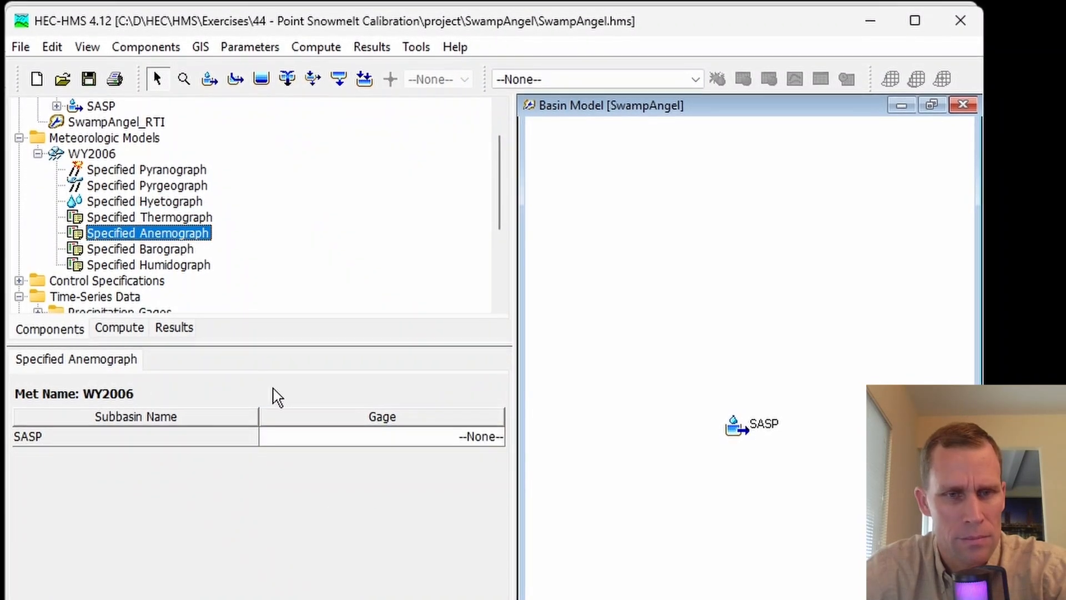
left_click(334, 437)
left_click(310, 468)
left_click(140, 247)
left_click(292, 435)
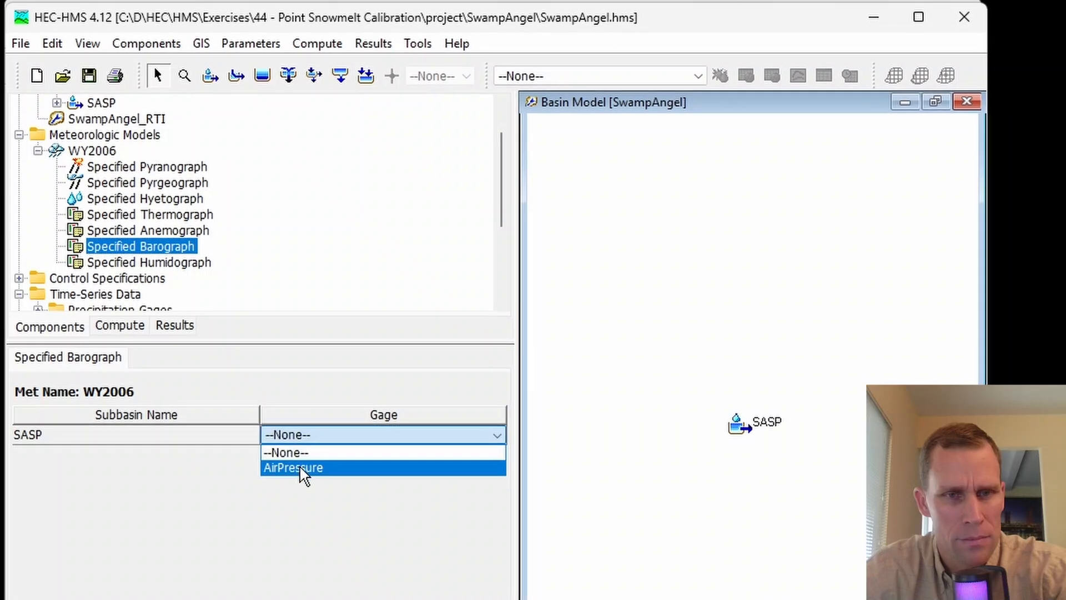
left_click(300, 468)
- Assign gage Humidity to the Specified Humidograph for subbasin SASP and save the project
left_click(149, 264)
left_click(308, 436)
left_click(309, 466)
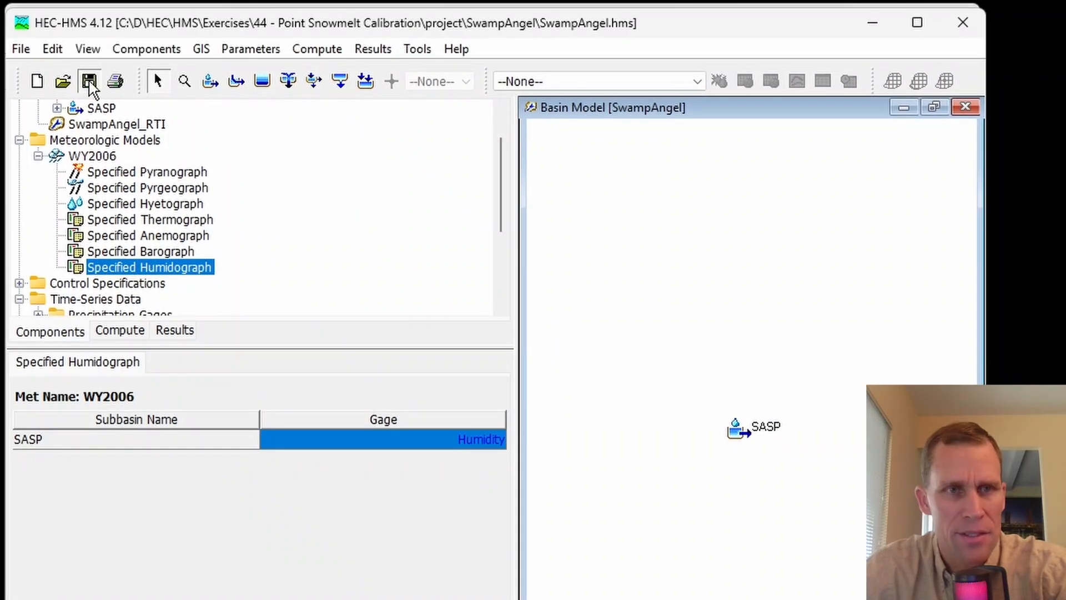
left_click(89, 74)
- Switch to the HEC-HMS tutorial page and open the Option 1 Temperature Index and Option 3 Energy Budget pages in new browser tabs
left_click_drag(1062, 161, 658, 0)
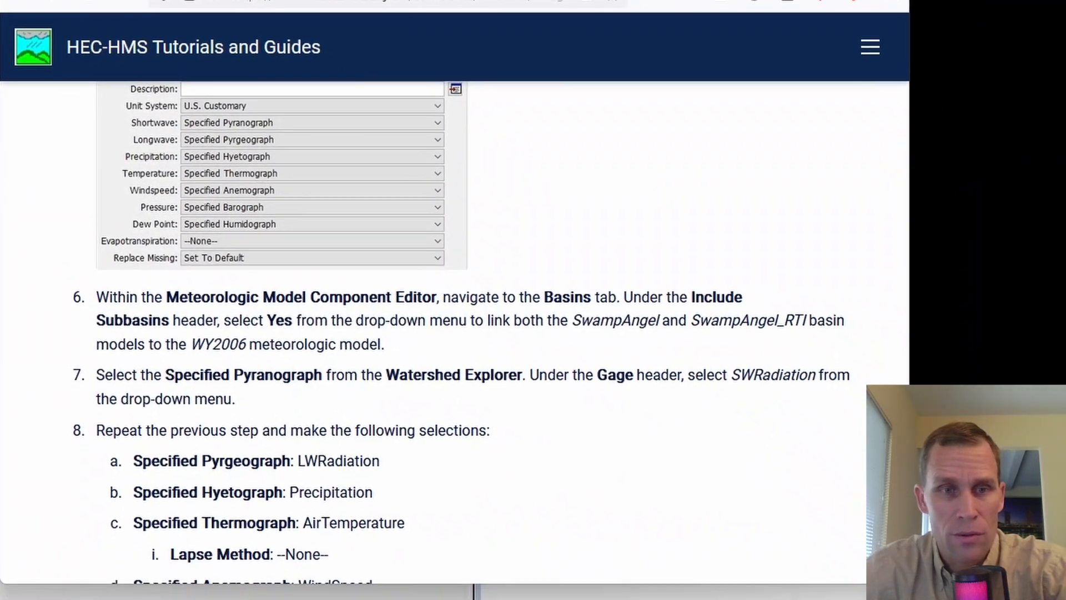
scroll(368, 250, "down", 10)
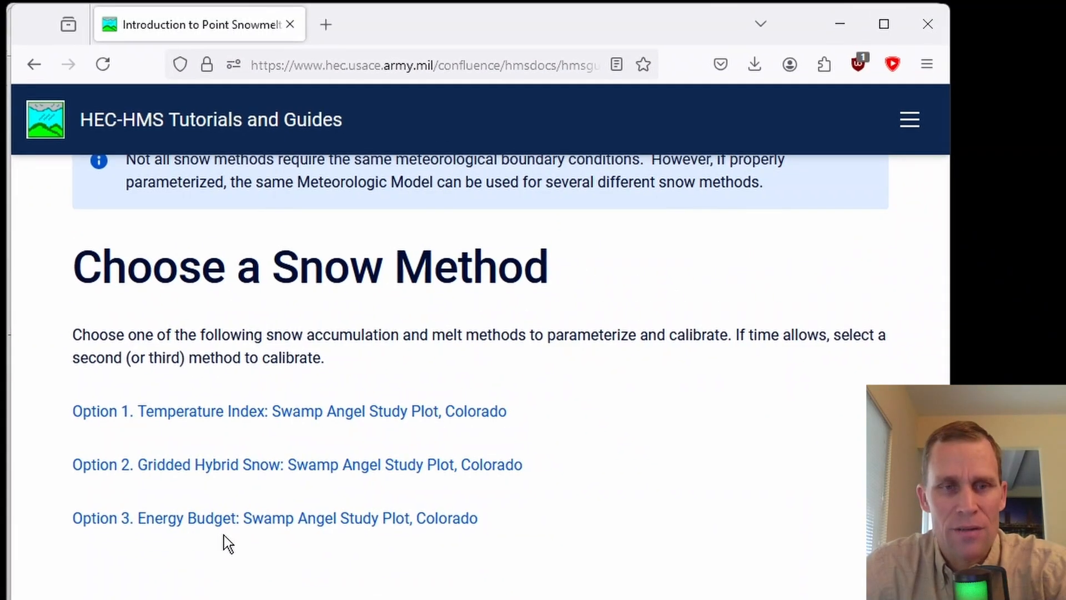
middle_click(262, 421)
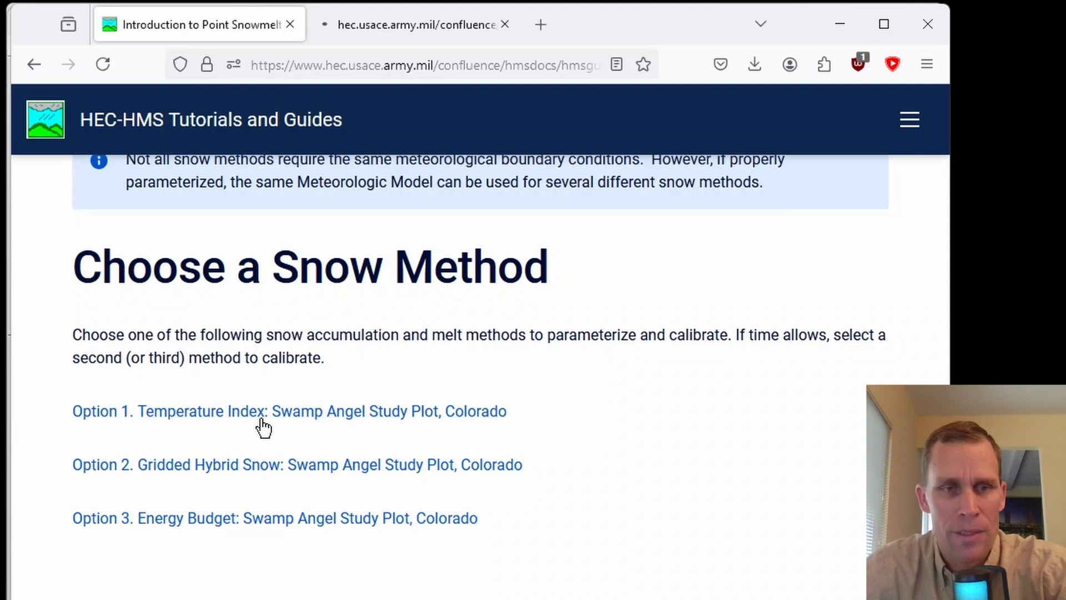
middle_click(165, 523)
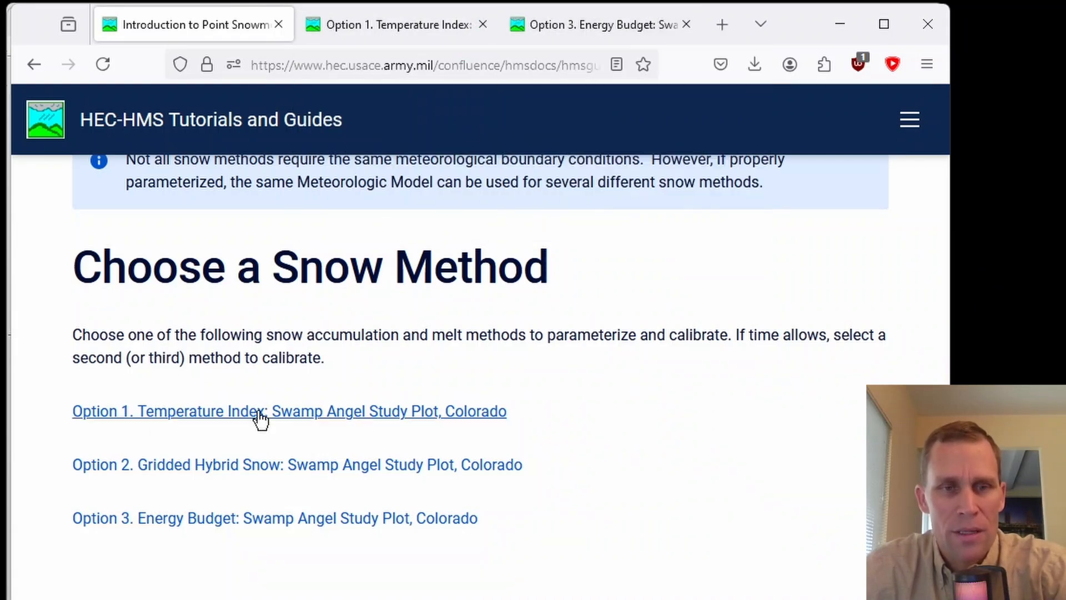
- View the Option 1 Temperature Index page and read its instructions for creating the paired data components
left_click(421, 29)
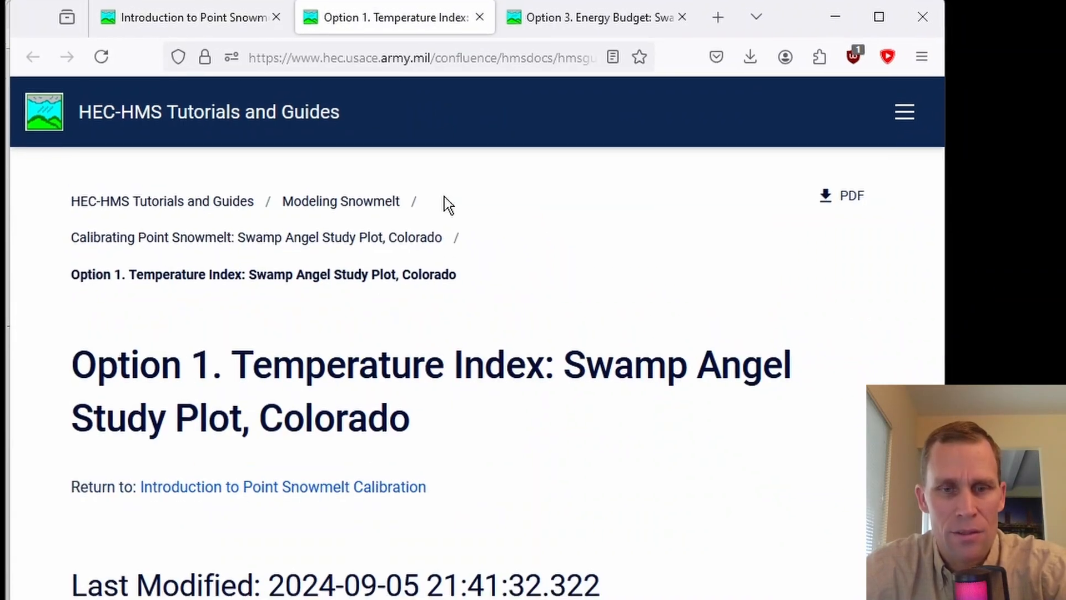
scroll(317, 357, "down", 5)
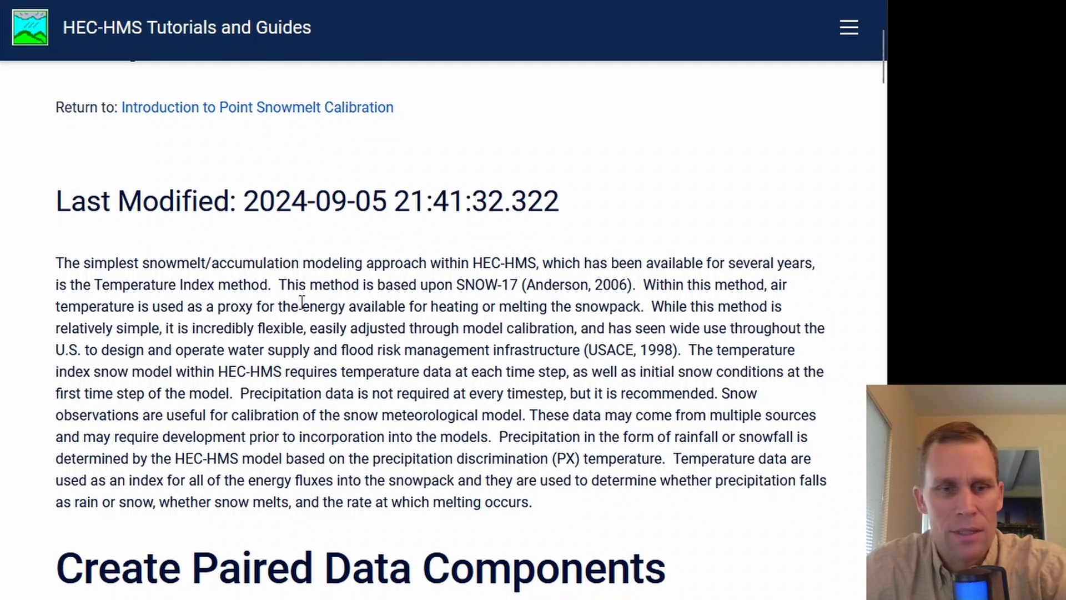
scroll(301, 302, "down", 8)
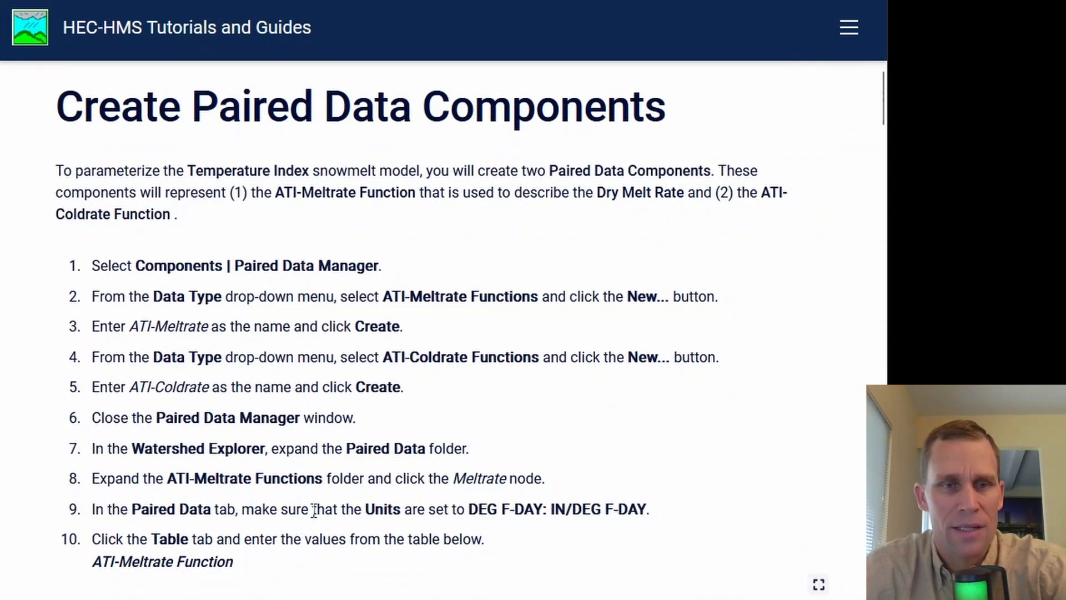
- Back in HEC-HMS, create a paired data component named ATI-Meltrate with data type ATI-Meltrate Functions
key("alt+Tab")
left_click(132, 48)
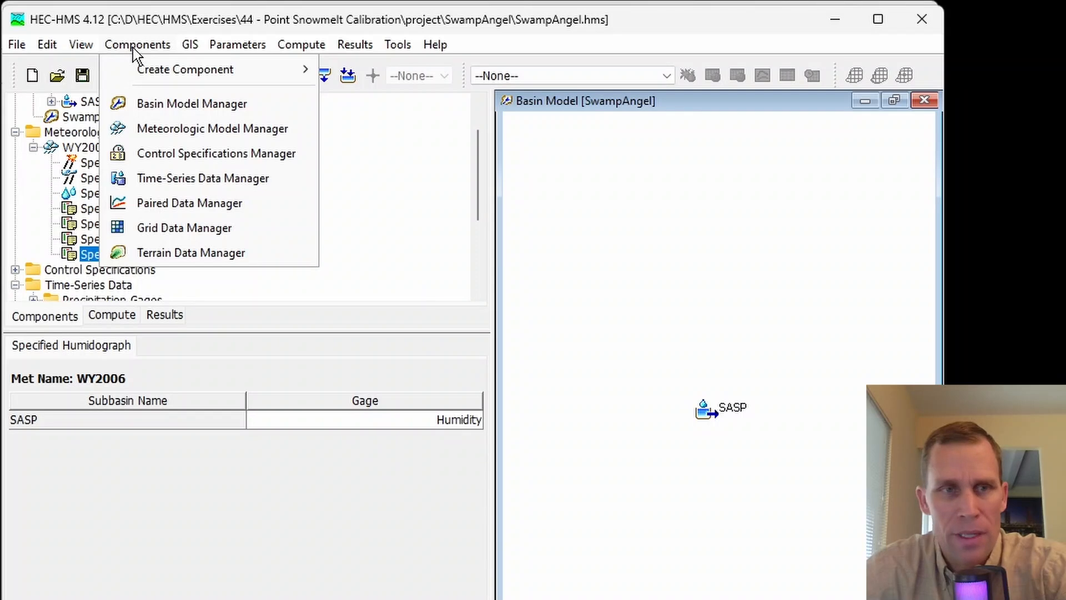
left_click(179, 202)
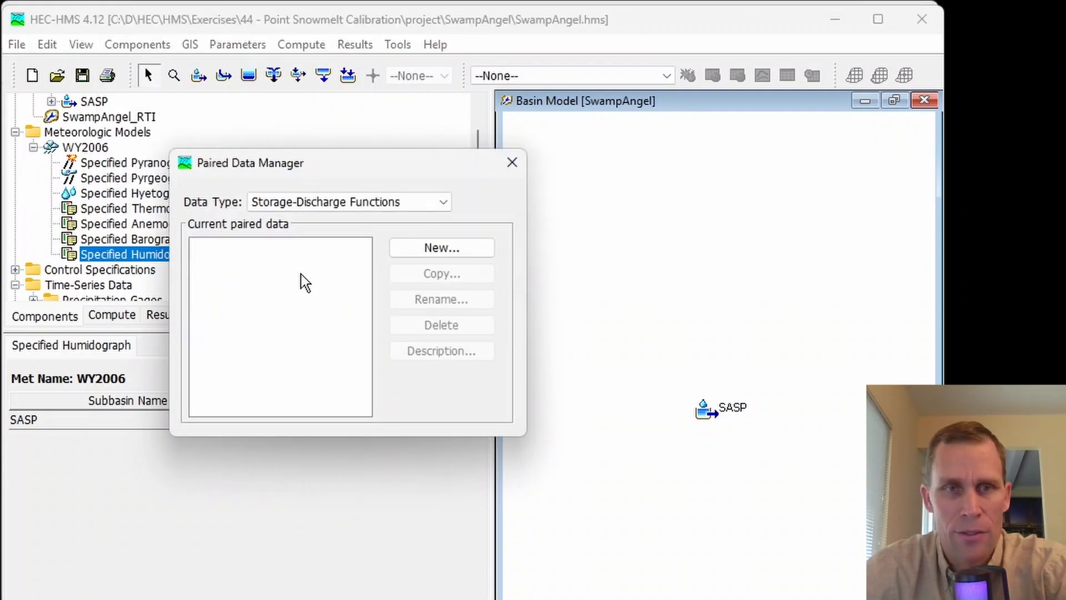
left_click(440, 204)
scroll(350, 272, "down", 2)
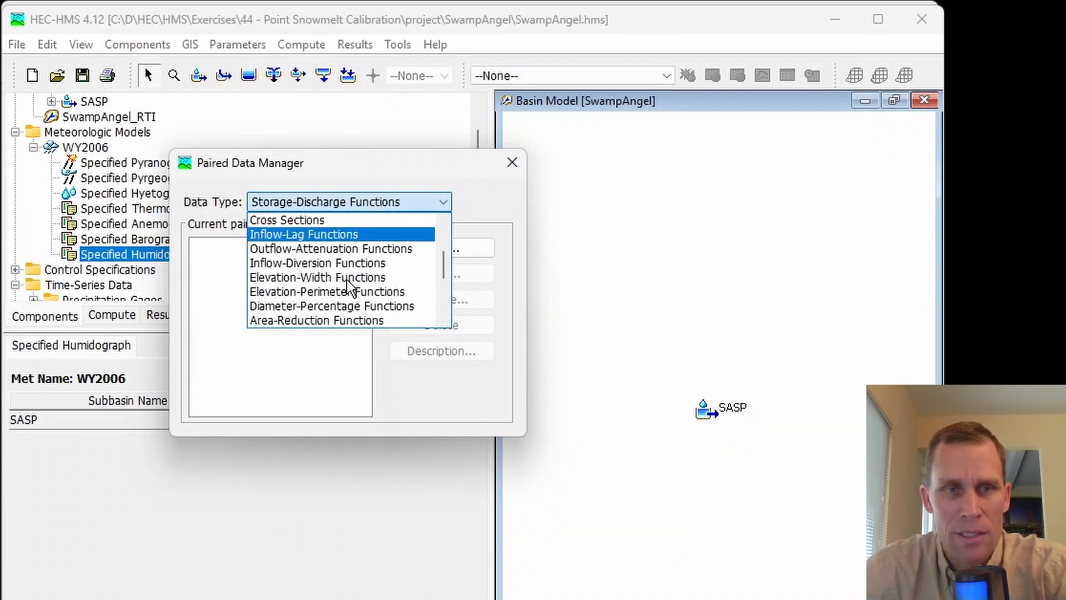
scroll(347, 279, "down", 2)
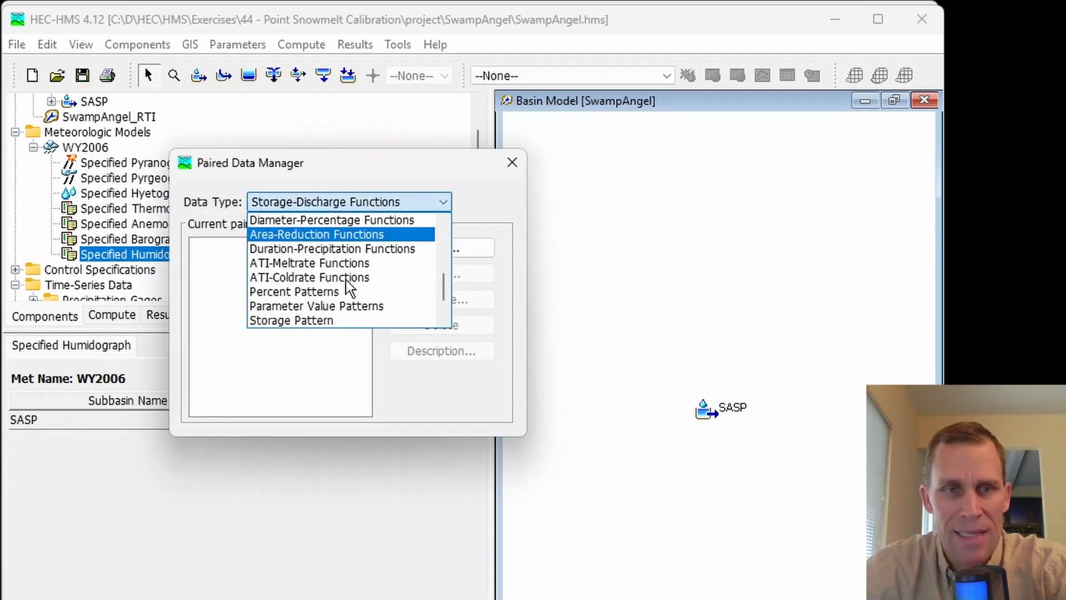
left_click(323, 266)
left_click(441, 247)
left_click_drag(227, 269, 157, 272)
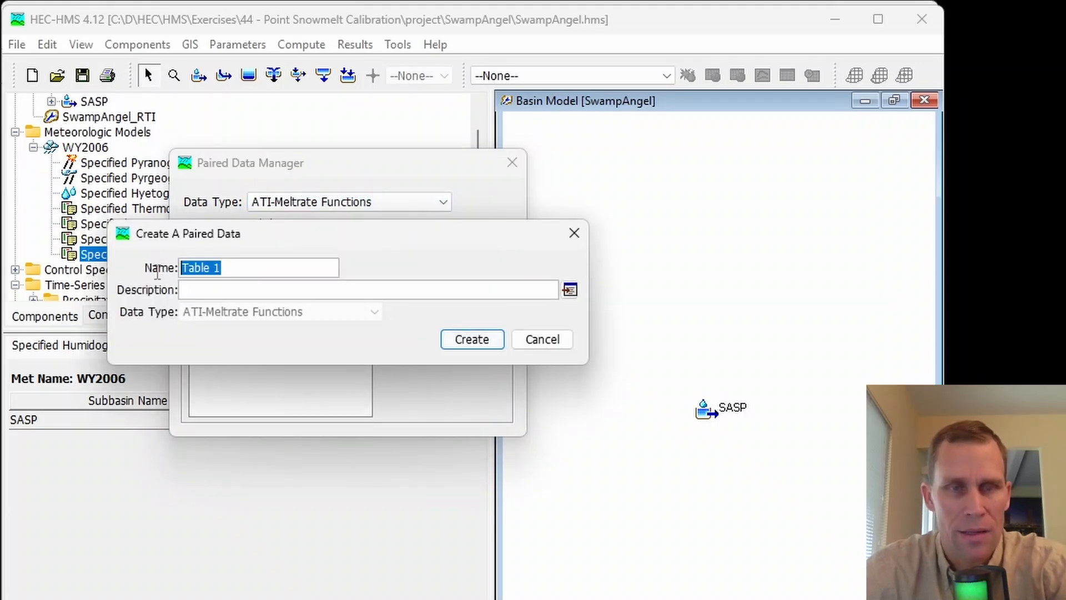
type("ATI-Meltrate")
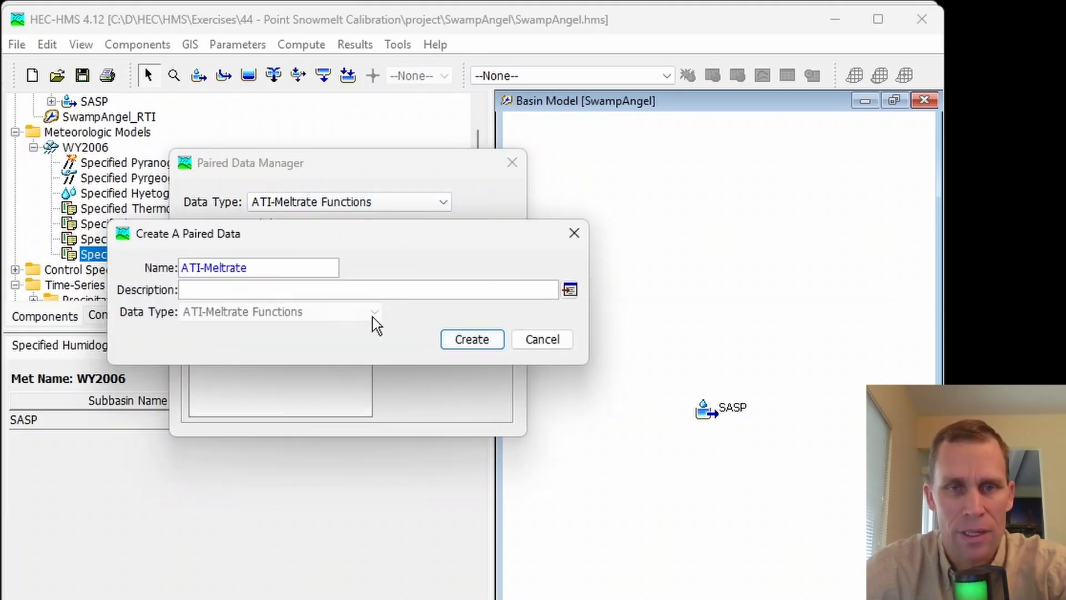
left_click(466, 340)
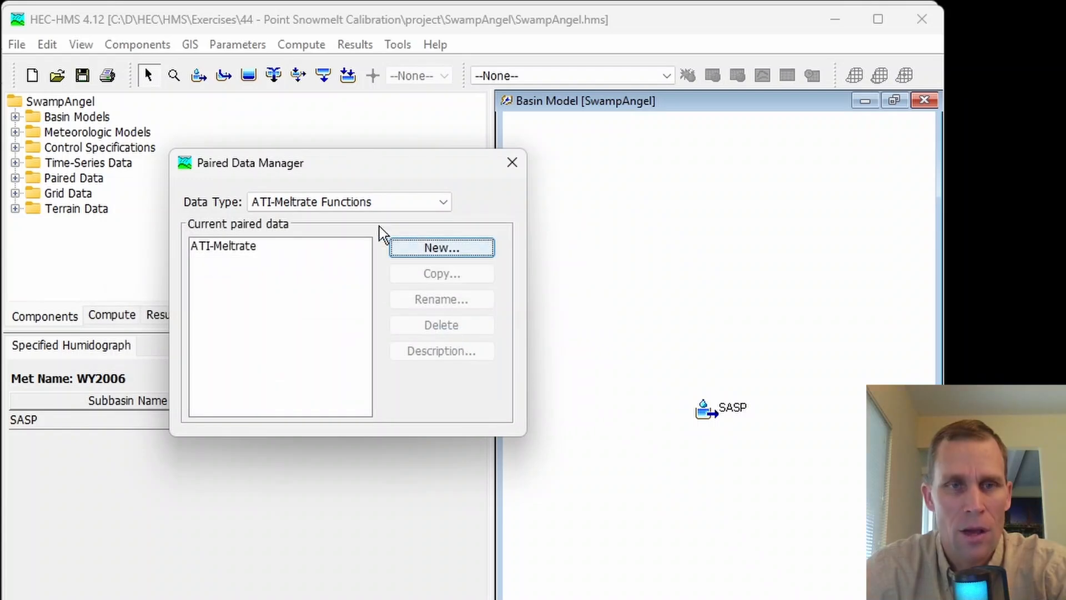
- Create a paired data component named ATI-Coldrate with data type ATI-Coldrate Functions and close the Paired Data Manager
left_click(357, 202)
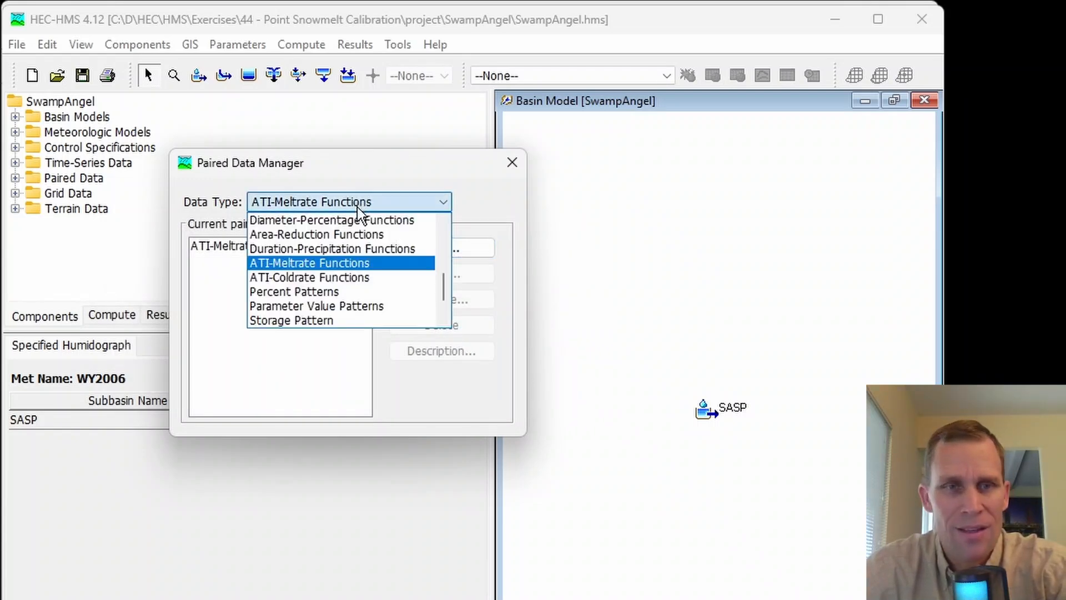
left_click(320, 277)
left_click(428, 252)
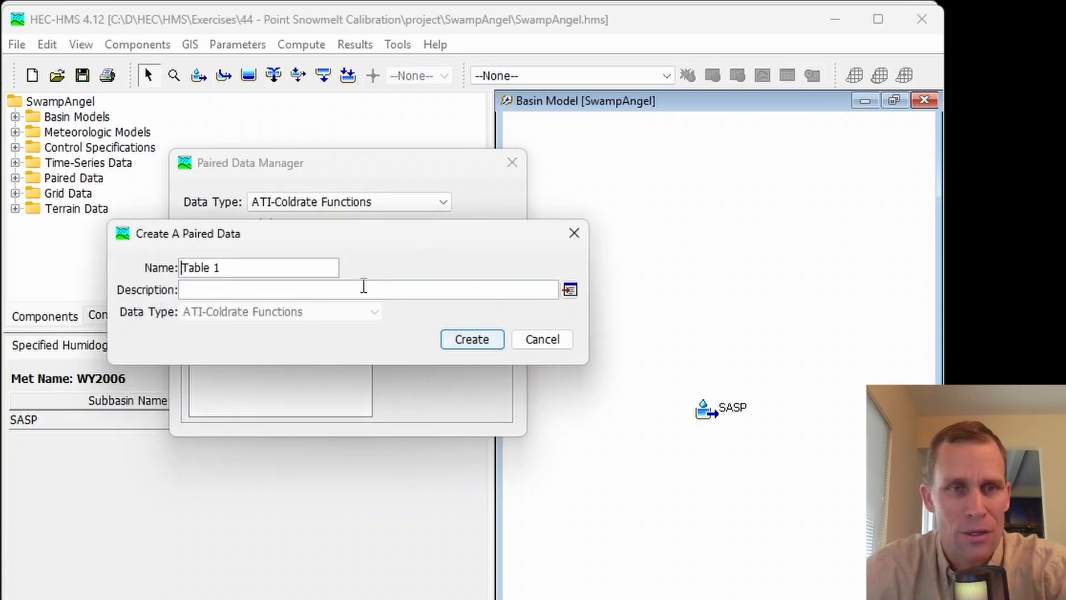
left_click_drag(245, 266, 9, 290)
type("AT")
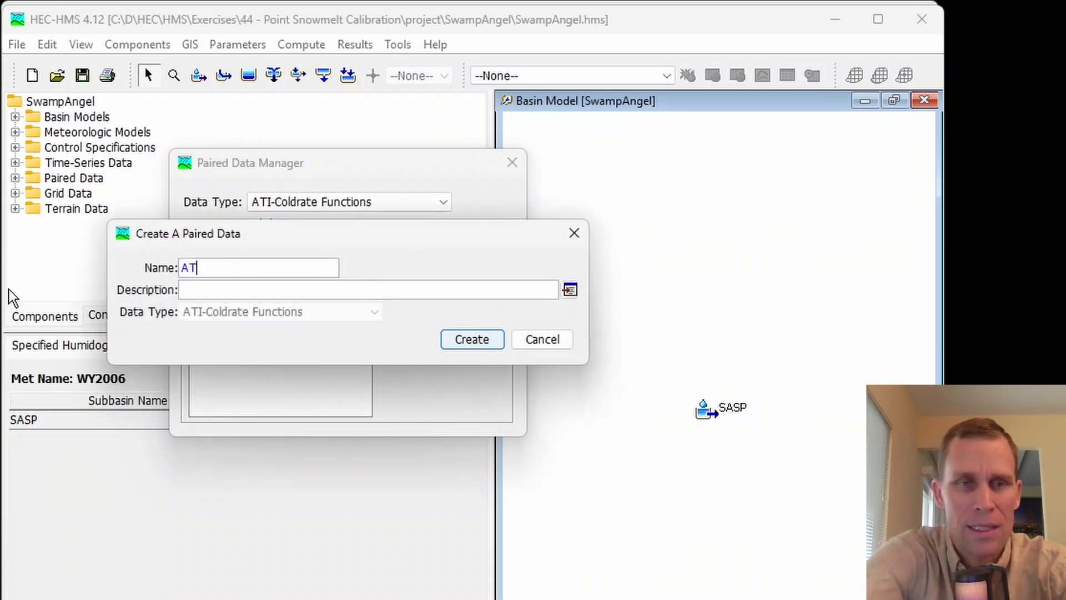
type("I-Coldrate")
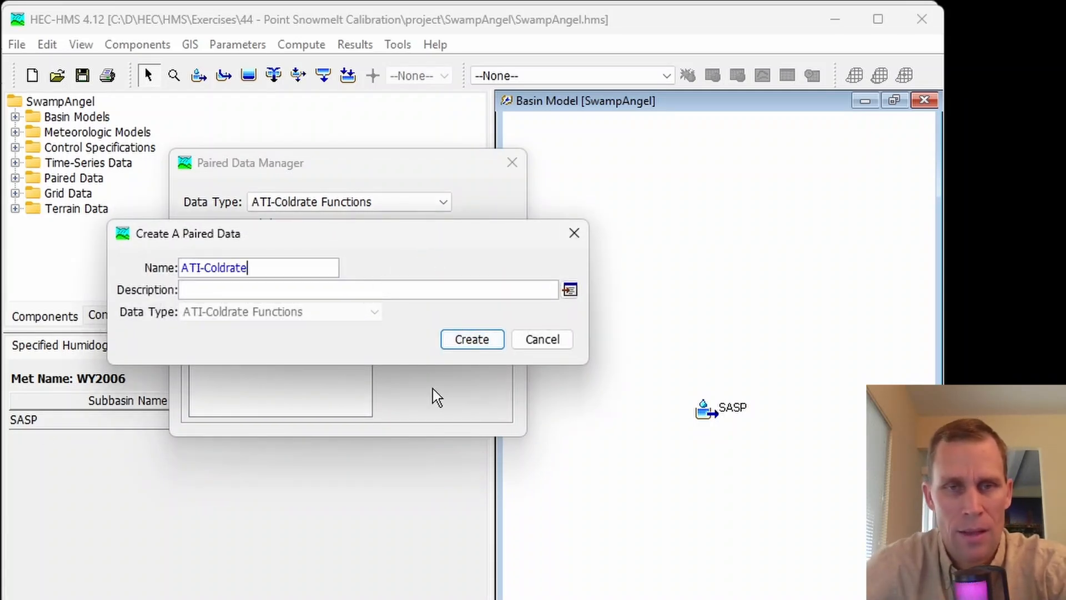
left_click(467, 340)
left_click(512, 165)
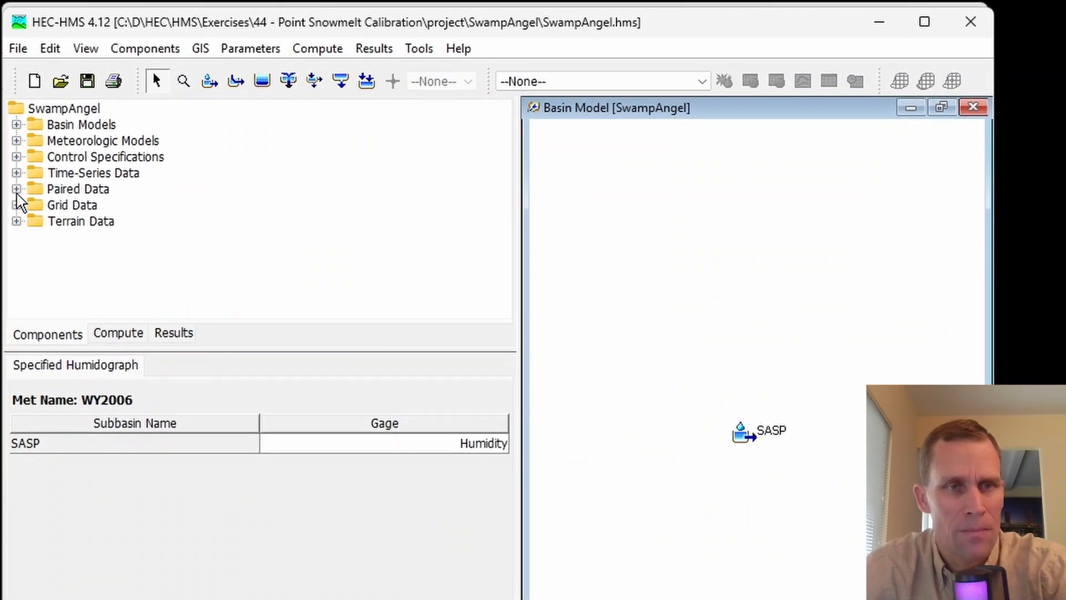
- Expand the Paired Data folders and check the settings of the ATI-Meltrate and ATI-Coldrate functions
left_click(16, 189)
left_click(35, 205)
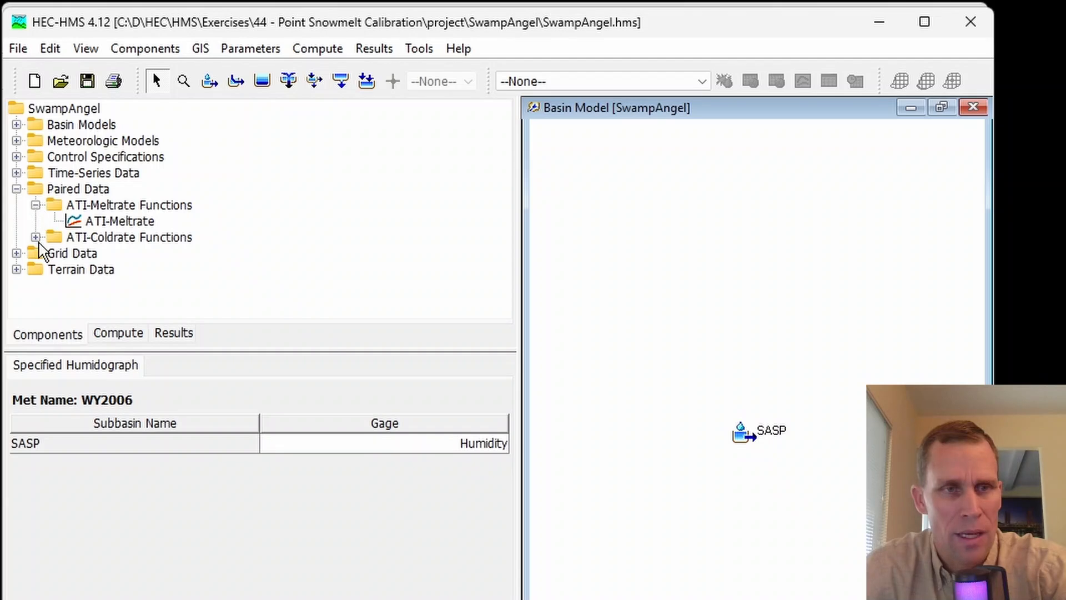
left_click(35, 237)
left_click(118, 222)
left_click(133, 255)
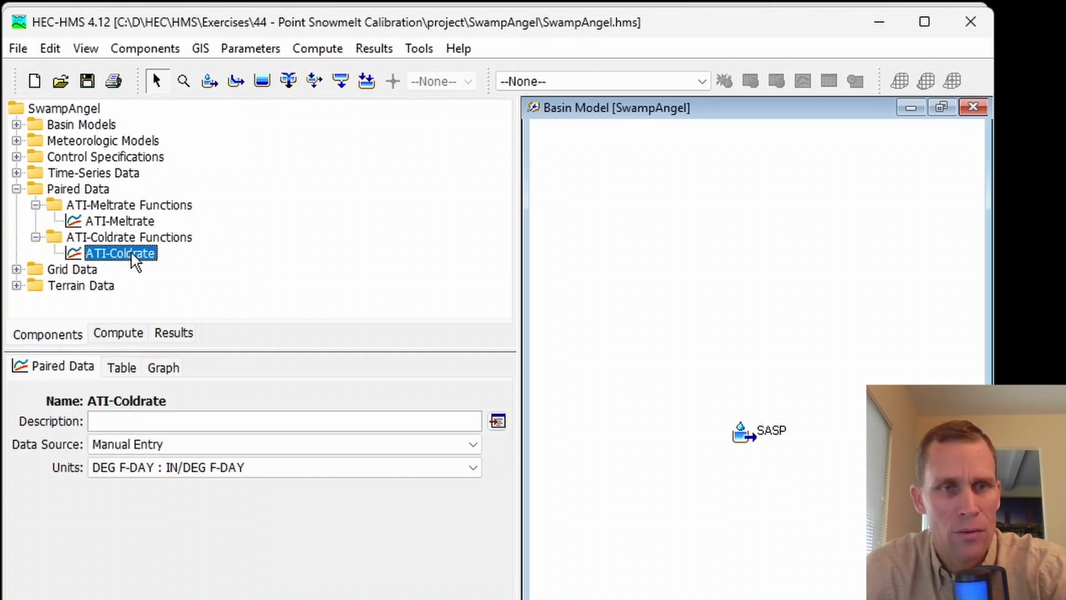
- Fill the ATI-Meltrate function's table with ATI and meltrate pairs 0/0.02, 100/0.05 and 500/0.10
left_click(133, 222)
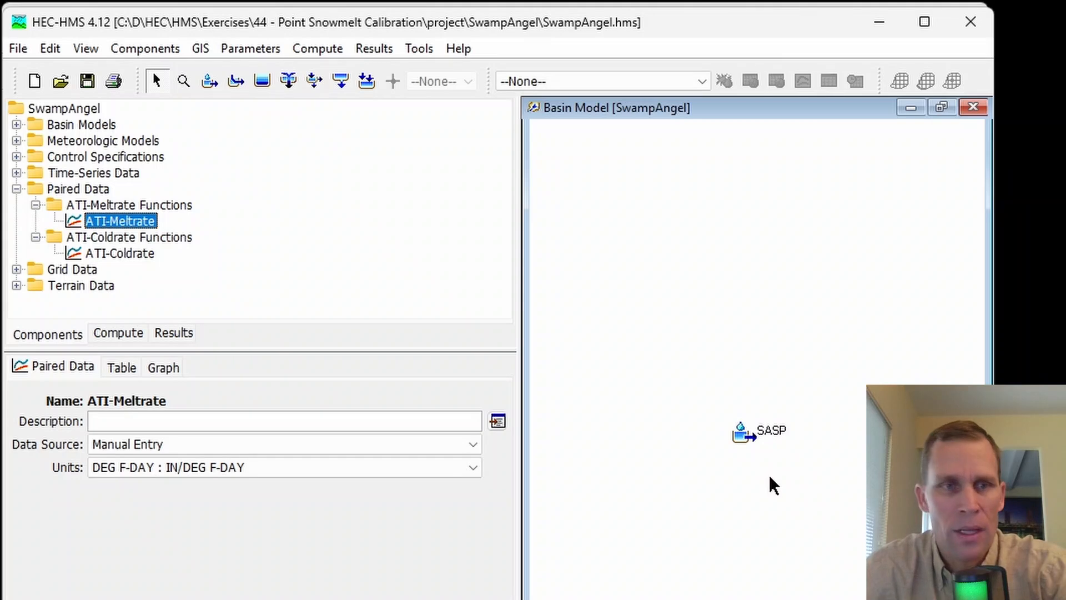
left_click(120, 367)
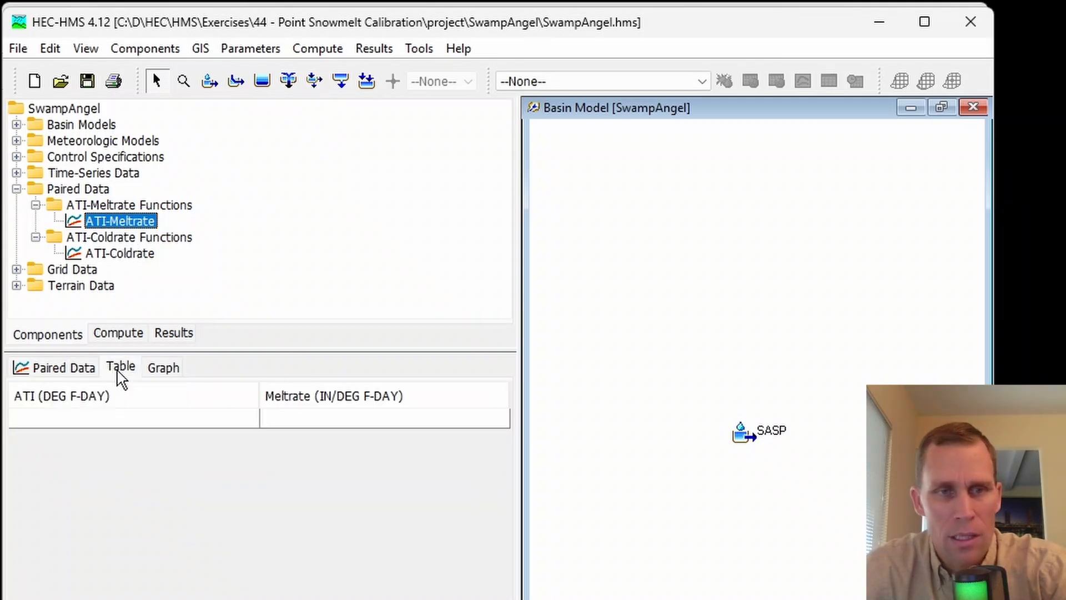
left_click(83, 368)
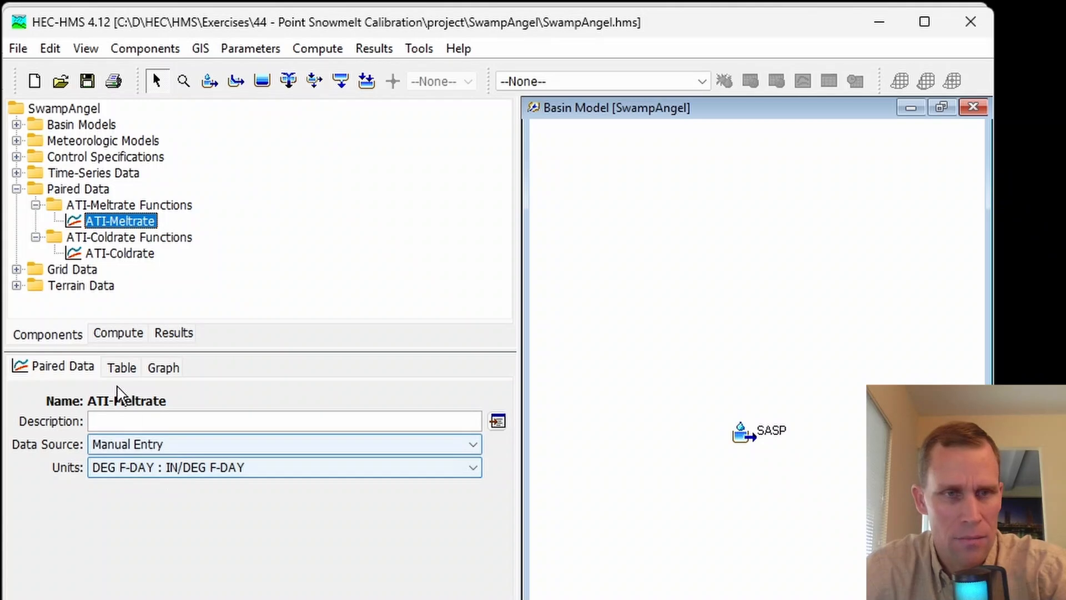
left_click(120, 368)
left_click(144, 428)
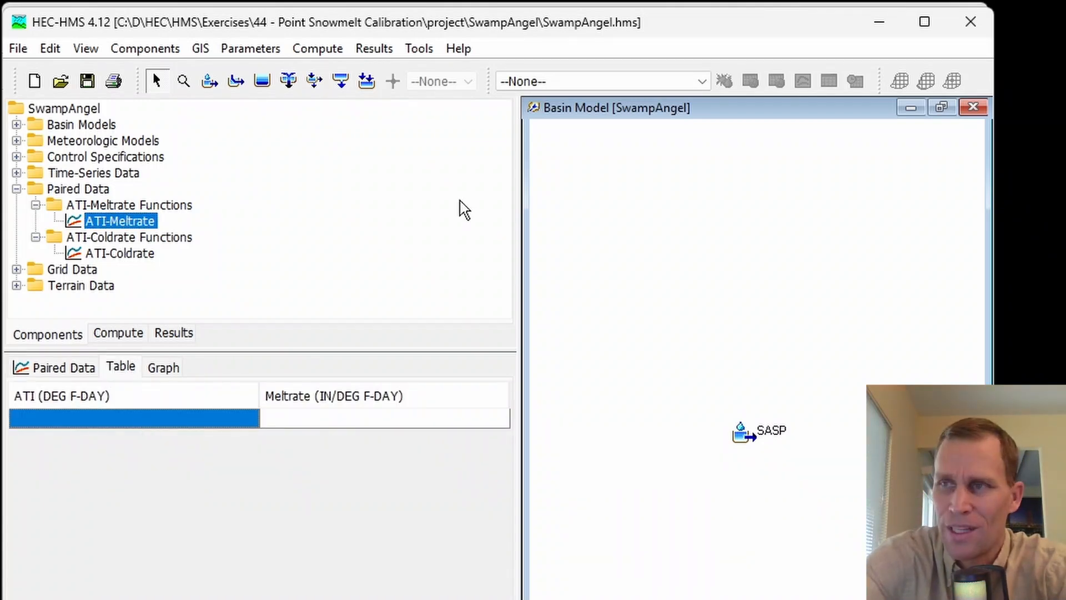
type("05")
type("0\t0.02 100\t0.05 500\t0.10")
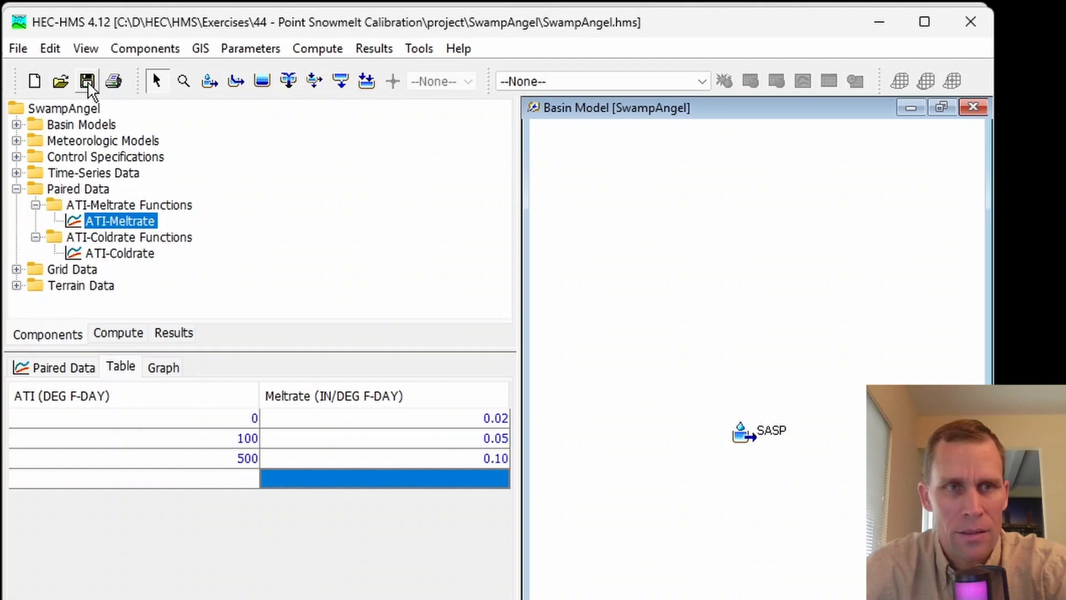
- Fill the ATI-Coldrate function's table with ATI and coldrate pairs 0/0.02 and 500/0.03, and save the project
left_click(135, 256)
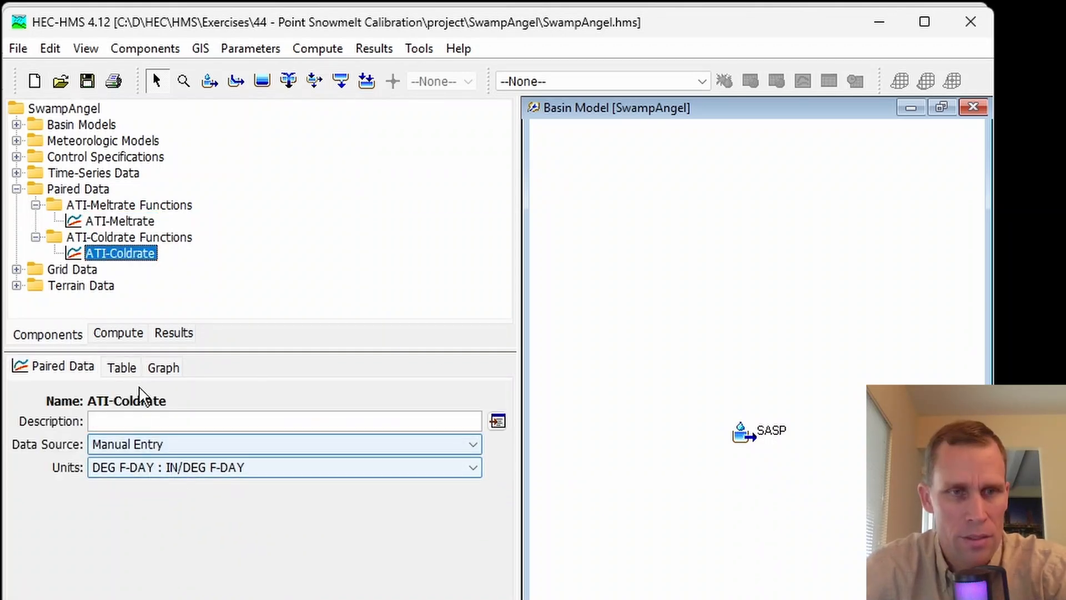
left_click(121, 368)
left_click(117, 421)
type("0\t0.02 500\t0.03")
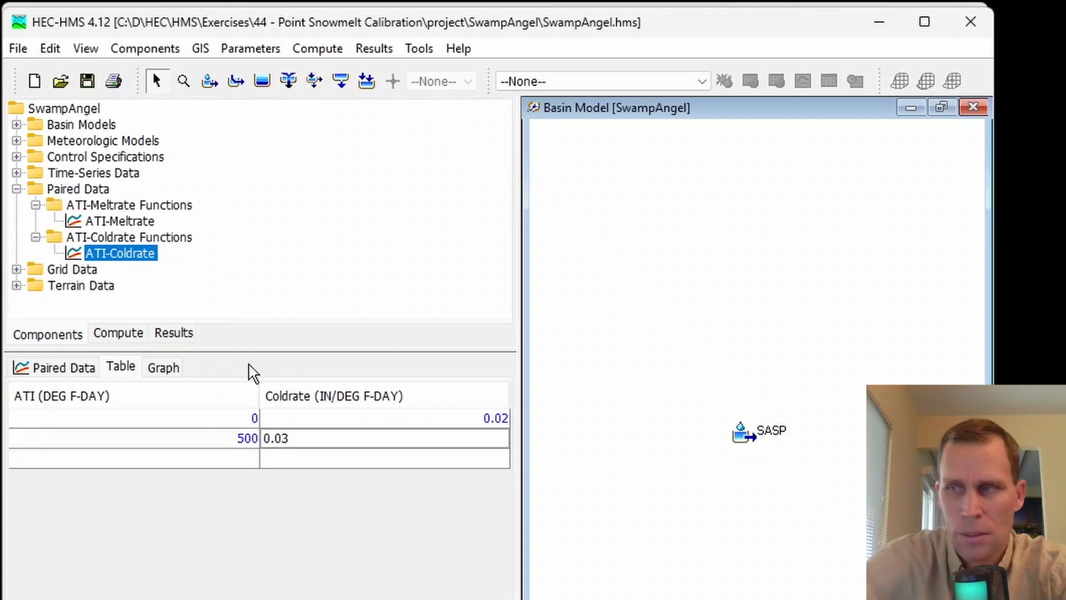
left_click(88, 81)
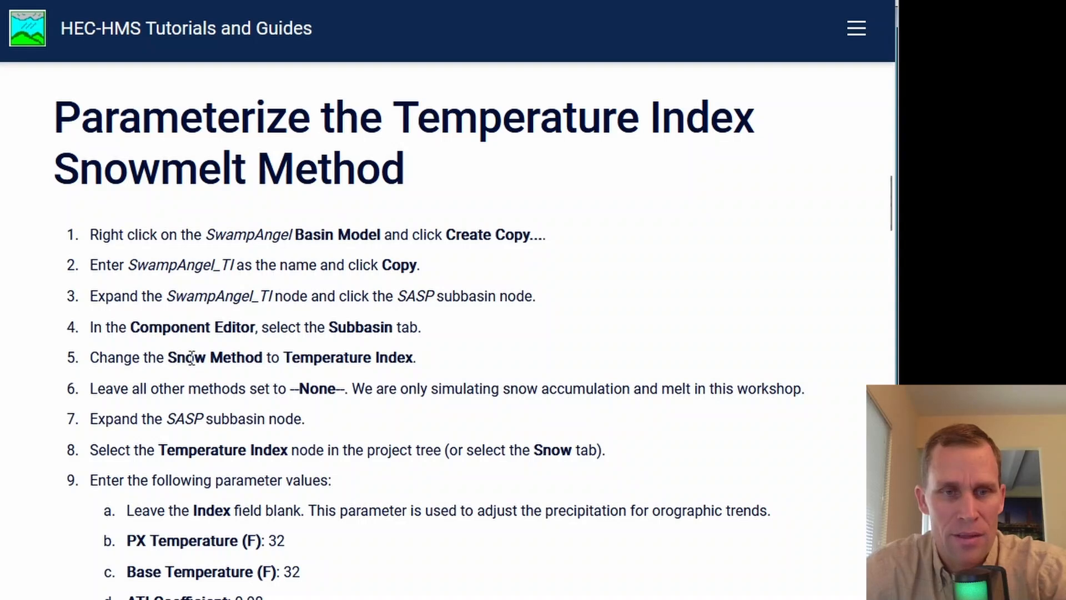
- In the web tutorial, read the instructions and parameter values for parameterizing the Temperature Index snowmelt method
left_click_drag(283, 360, 439, 359)
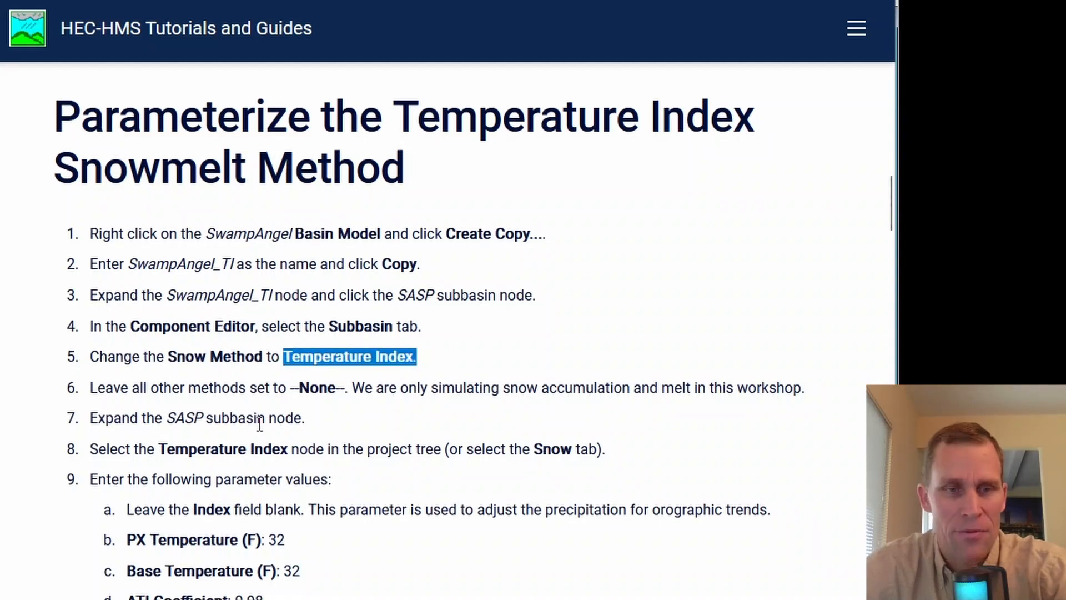
scroll(242, 393, "down", 5)
left_click_drag(195, 291, 246, 568)
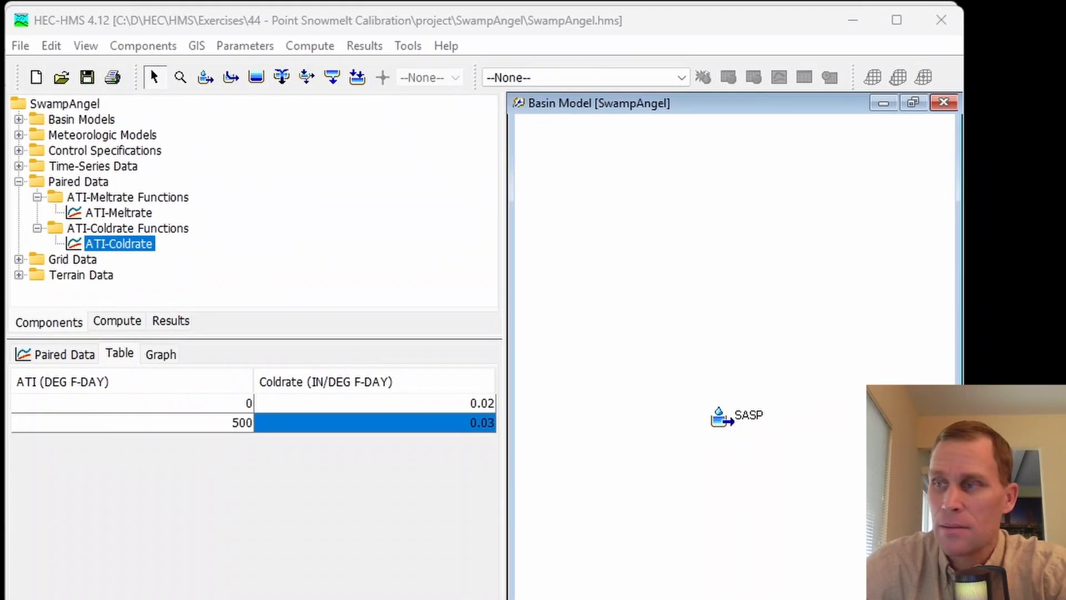
- Back in HEC-HMS, create a copy of the SwampAngel basin model named SwampAngel_TI
left_click(18, 119)
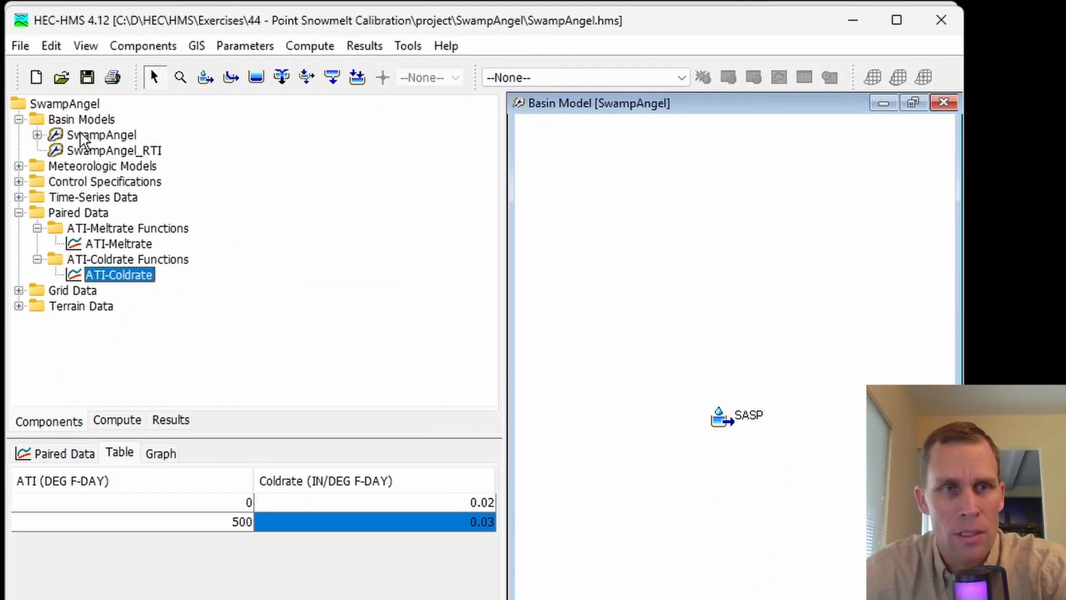
left_click(95, 139)
right_click(95, 139)
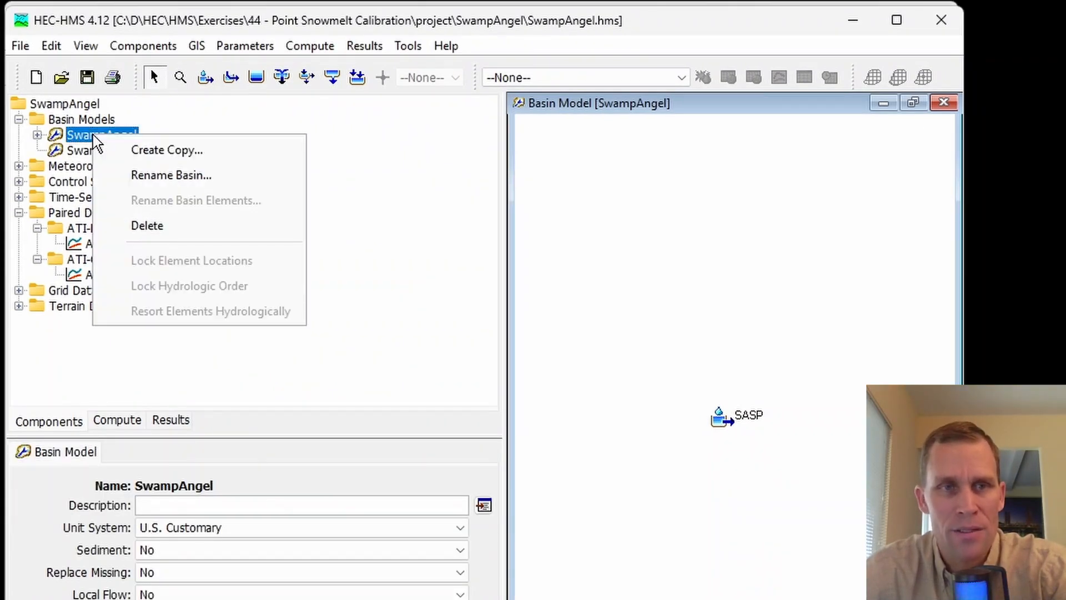
left_click(161, 149)
type("SwampAngel_TI")
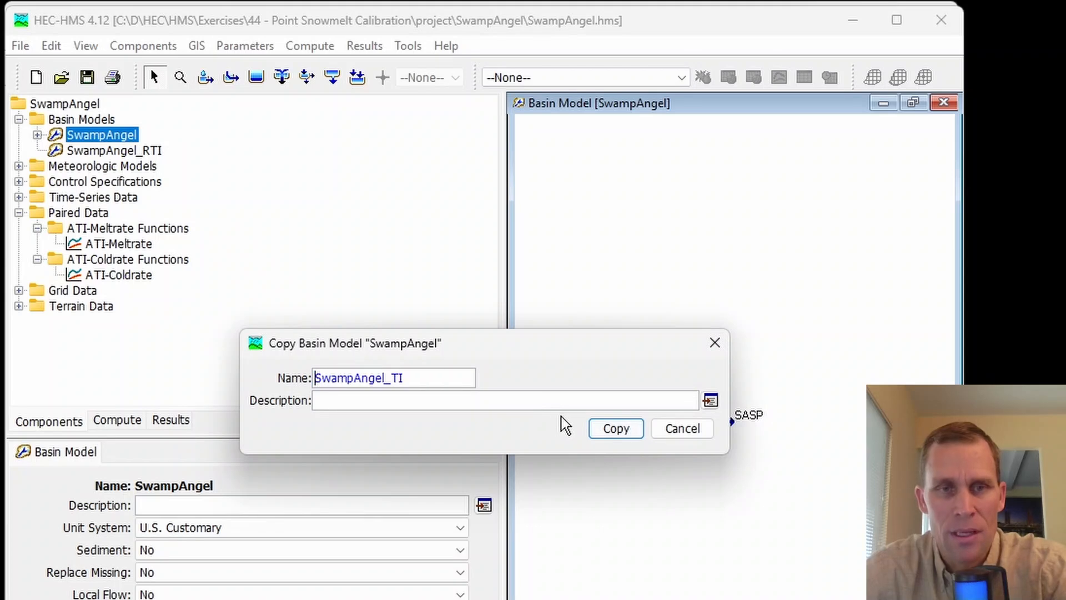
left_click_drag(405, 379, 395, 380)
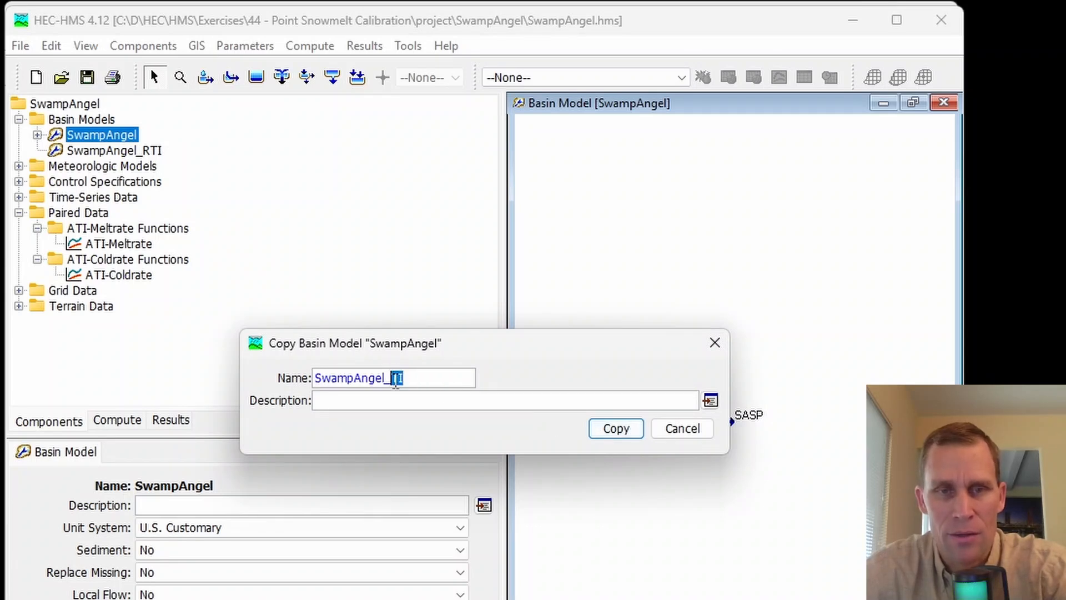
left_click(626, 434)
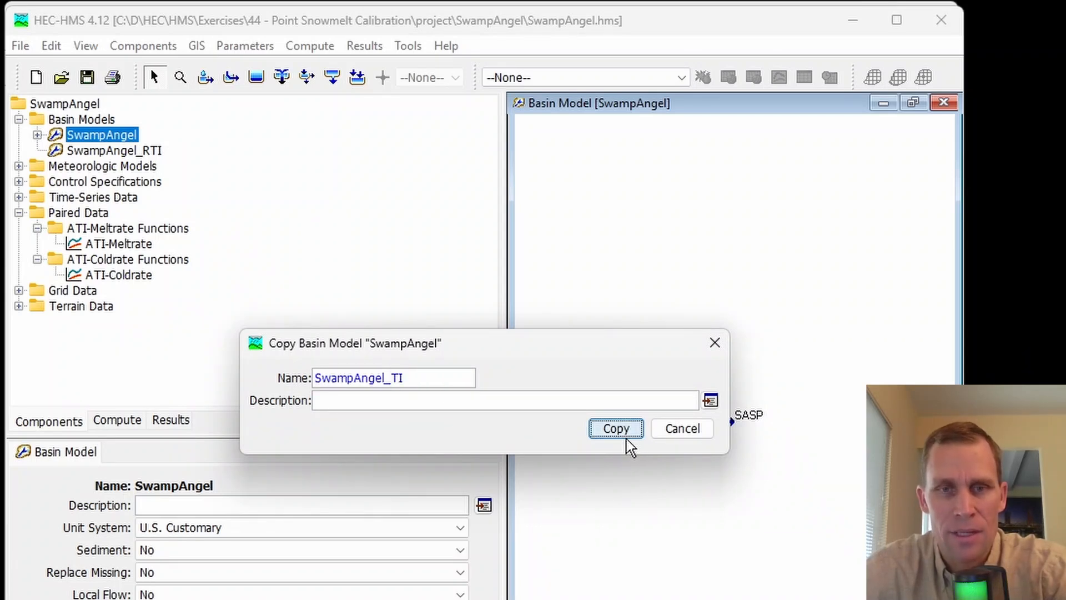
- Set the snow method of subbasin SASP in the SwampAngel_TI basin model to Temperature Index
double_click(111, 167)
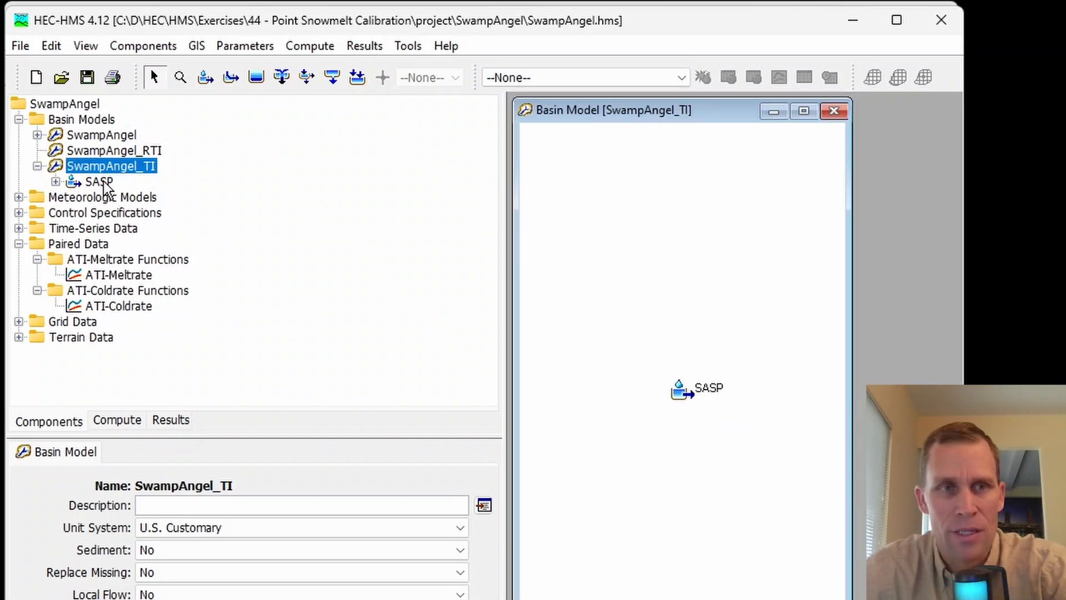
left_click(104, 183)
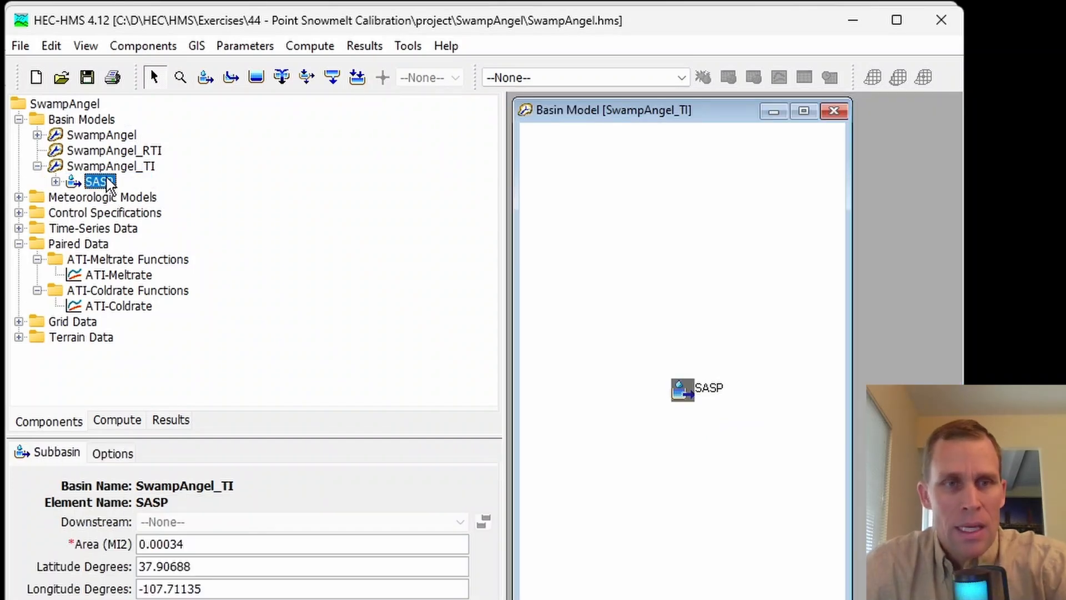
left_click(101, 184)
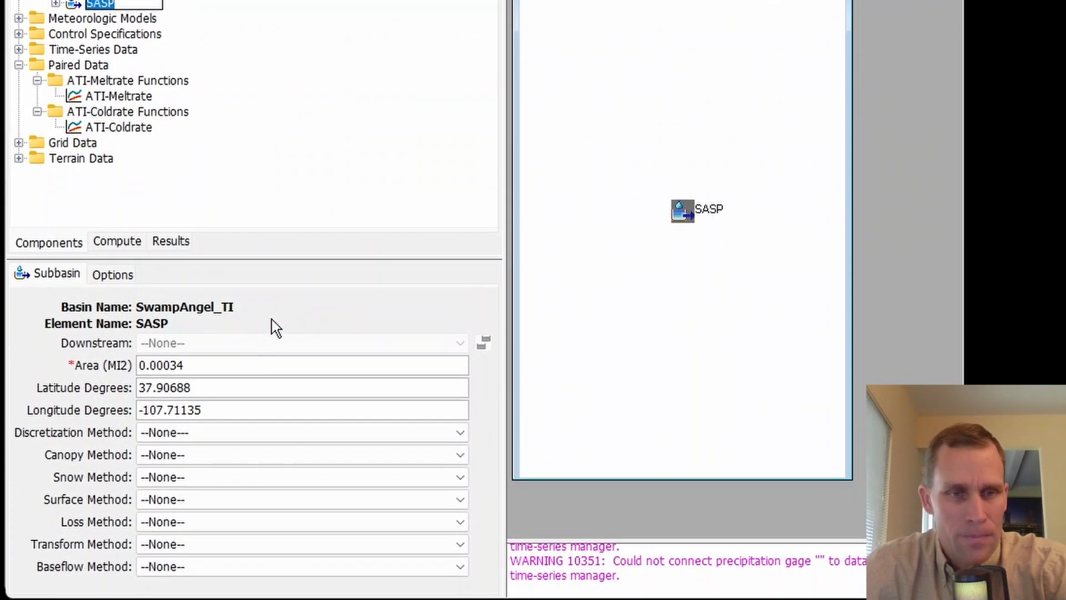
left_click(179, 479)
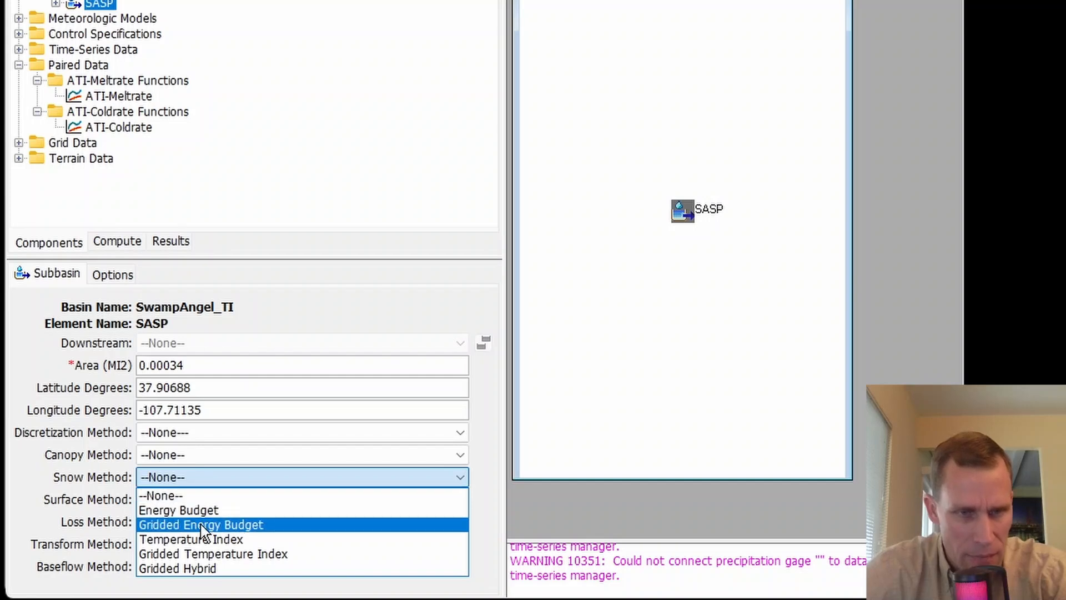
left_click(205, 541)
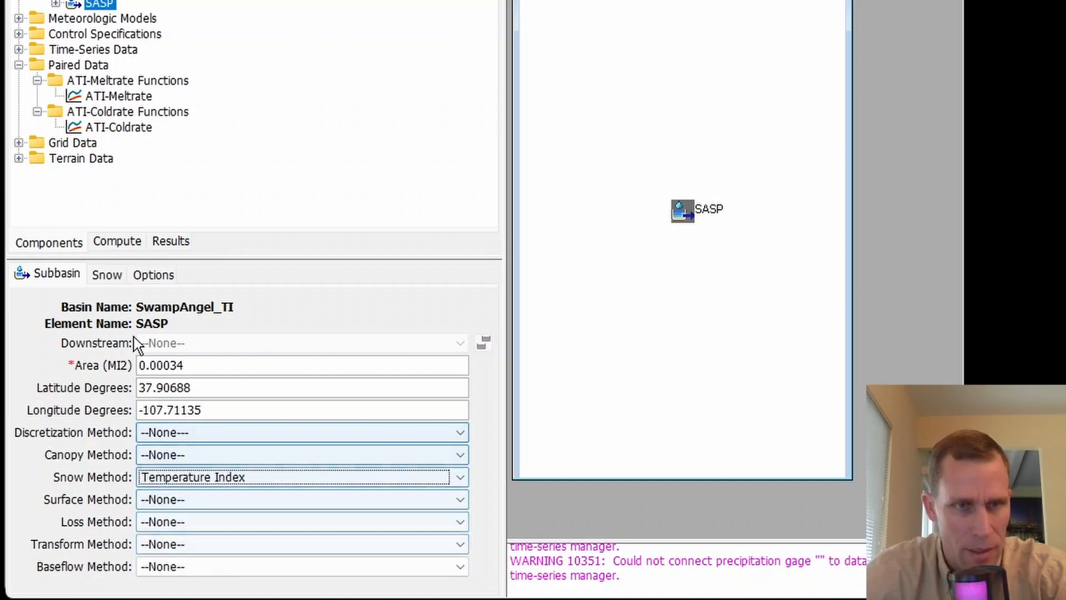
- In SASP's snow parameters, set PX temperature to 32 F, base temperature to 32 F and ATI coefficient to 0.98, leaving Index blank
left_click(105, 278)
left_click_drag(239, 258, 240, 45)
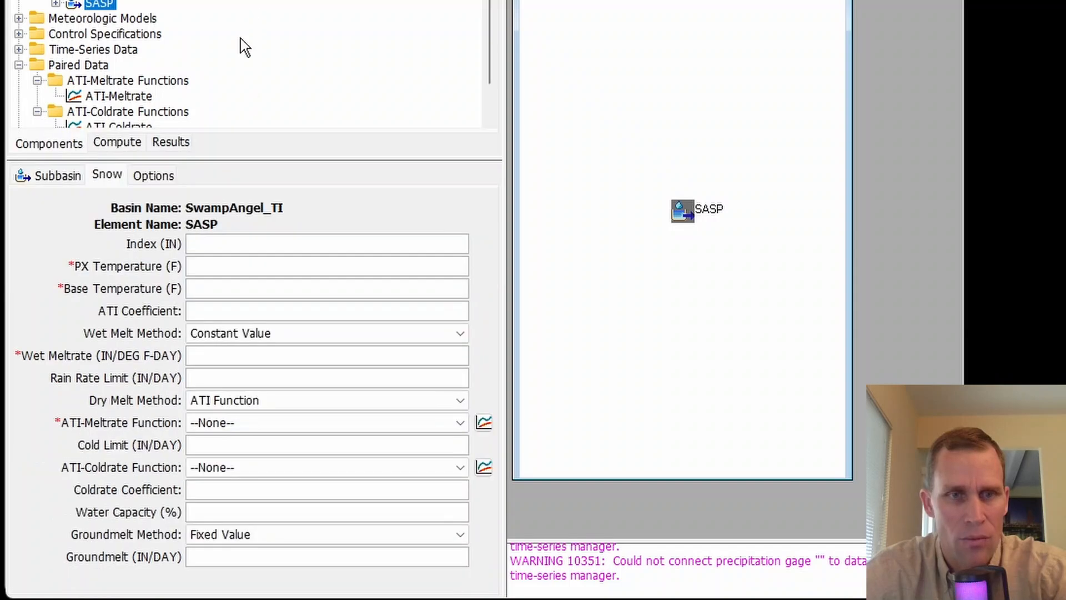
left_click(321, 242)
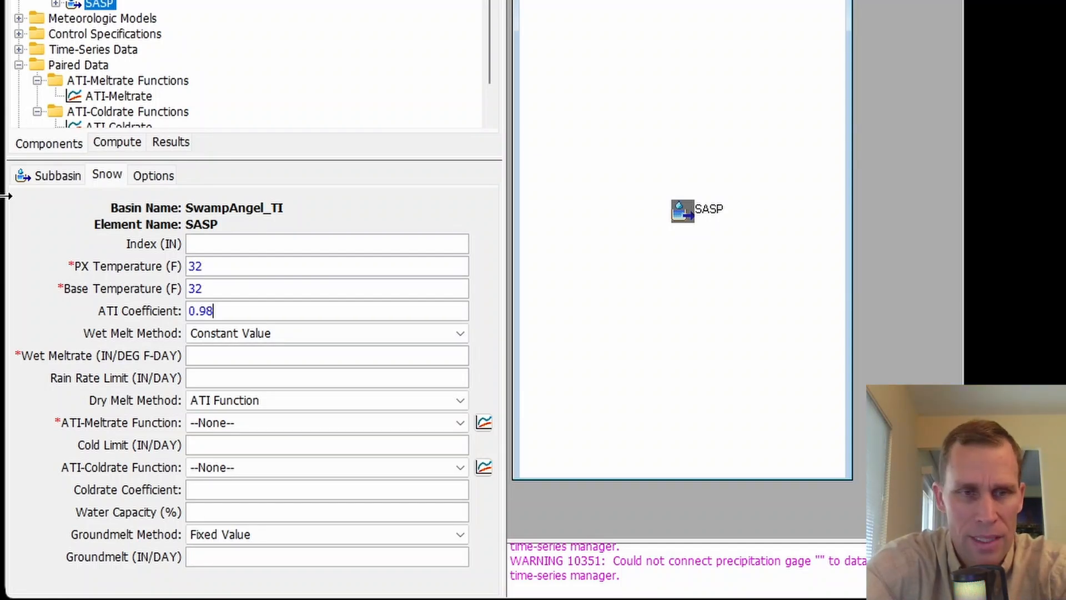
- Set wet meltrate and rain rate limit to 0.1, cold limit 0.2, coldrate coefficient 0.5, water capacity 5%, groundmelt 0, and assign the ATI-Meltrate and ATI-Coldrate functions
key("Tab")
key("Tab")
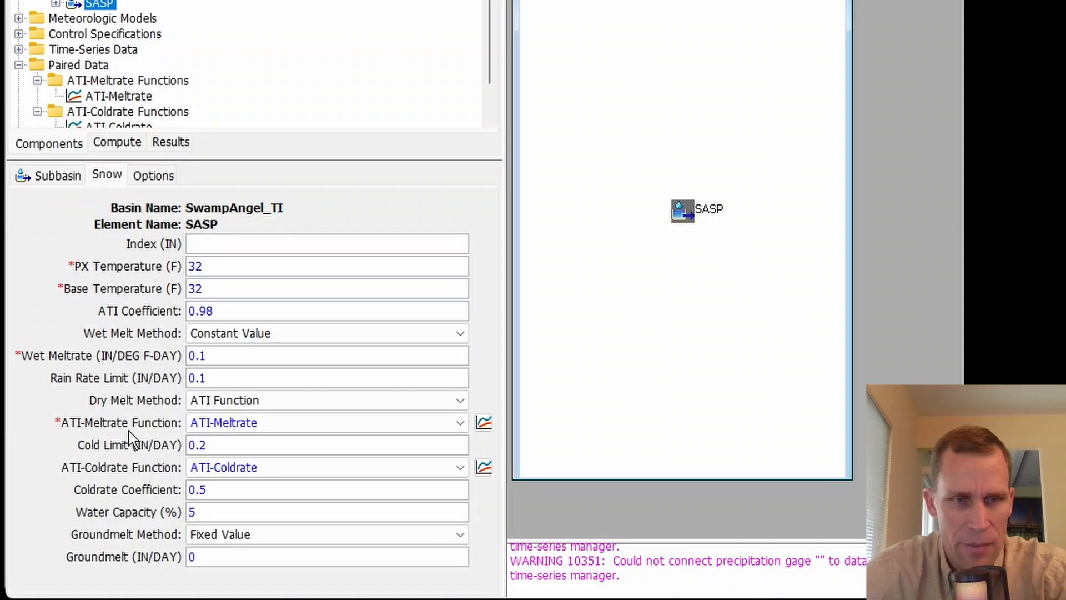
left_click(240, 429)
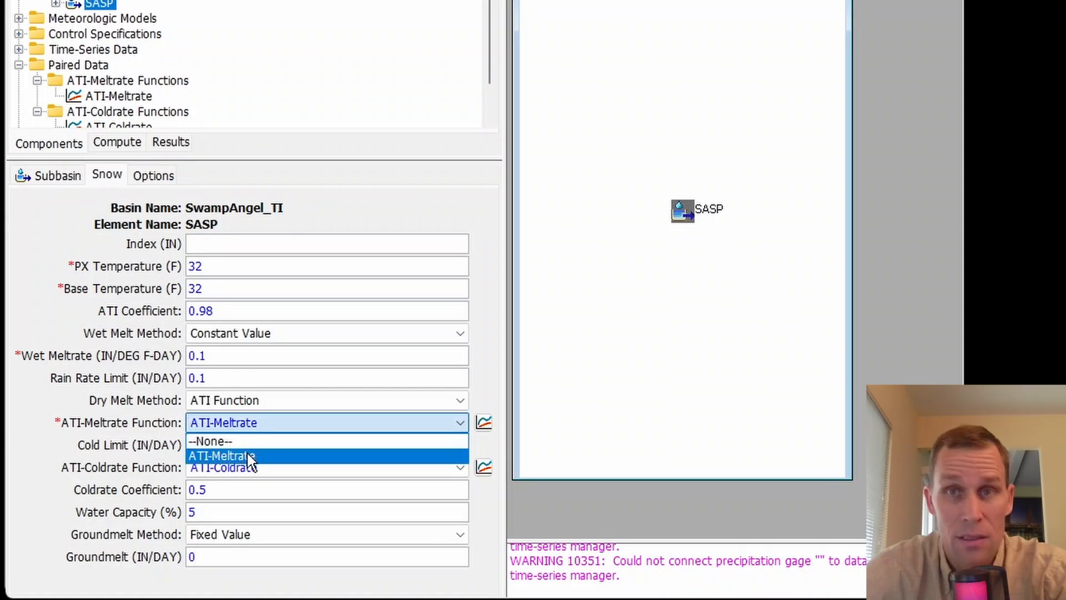
left_click(247, 454)
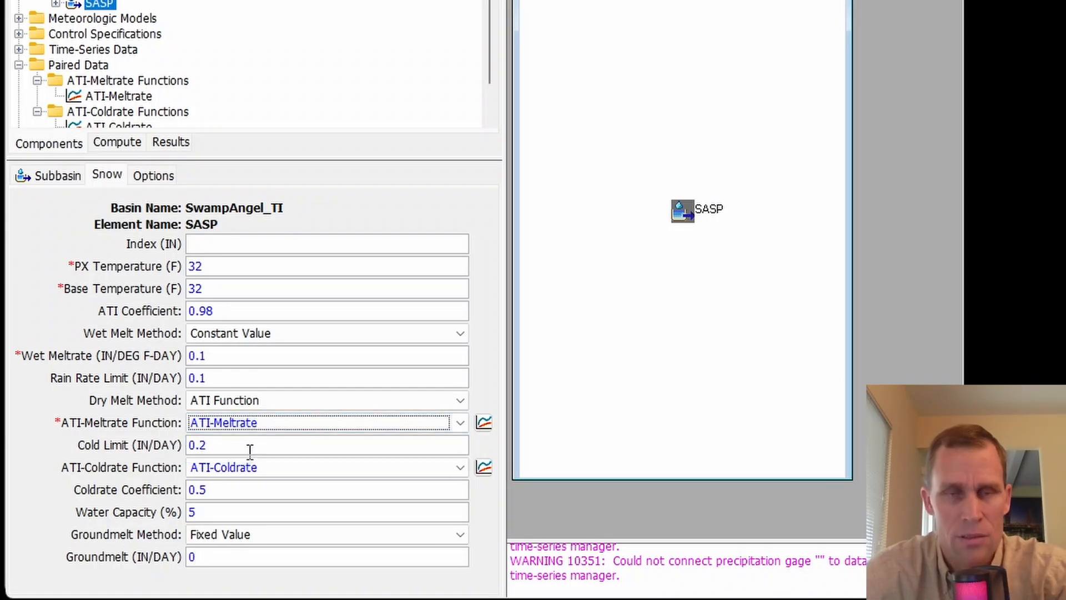
left_click(230, 469)
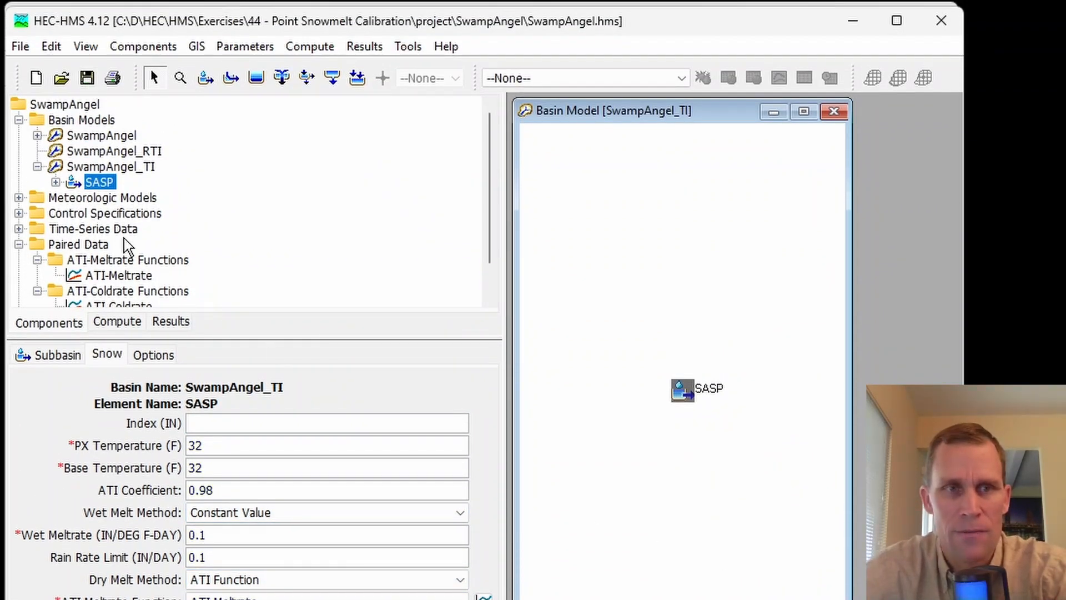
- Add an elevation band to SASP's Temperature Index method and expand the method's node to show it
left_click(56, 183)
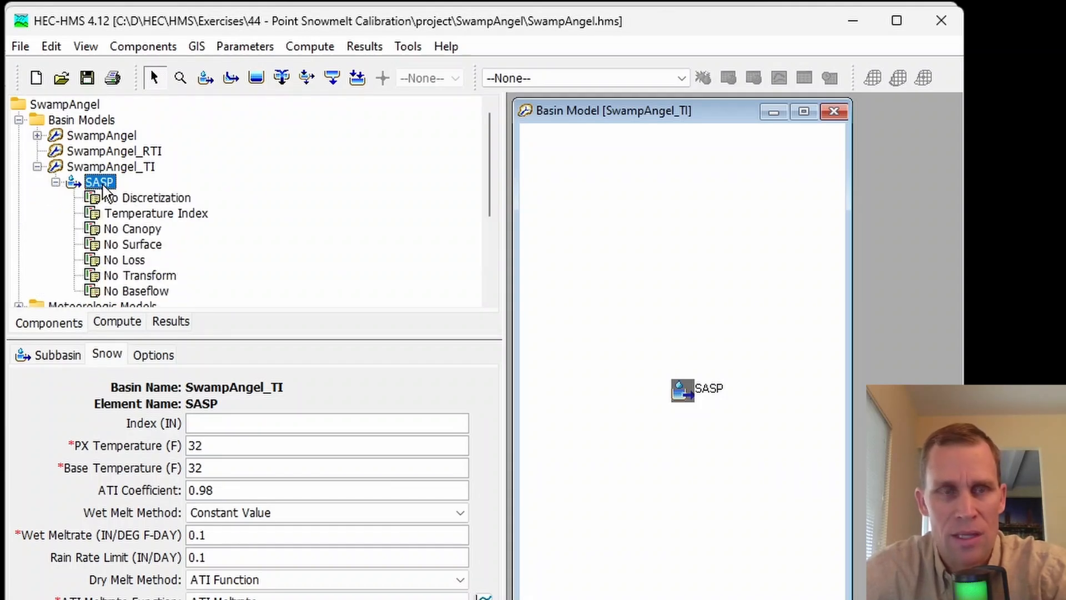
left_click(135, 215)
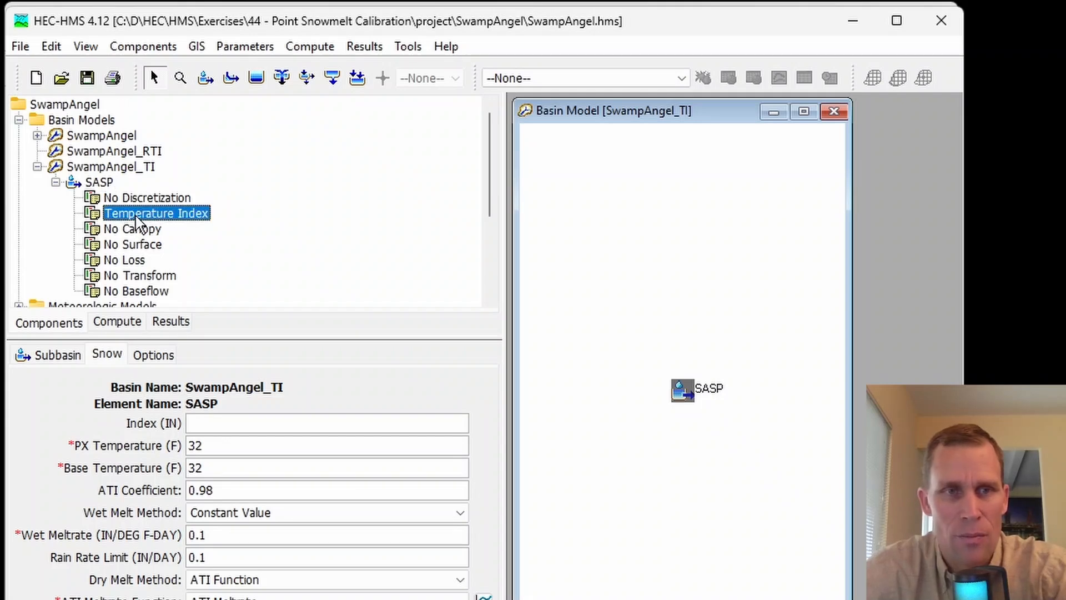
right_click(150, 216)
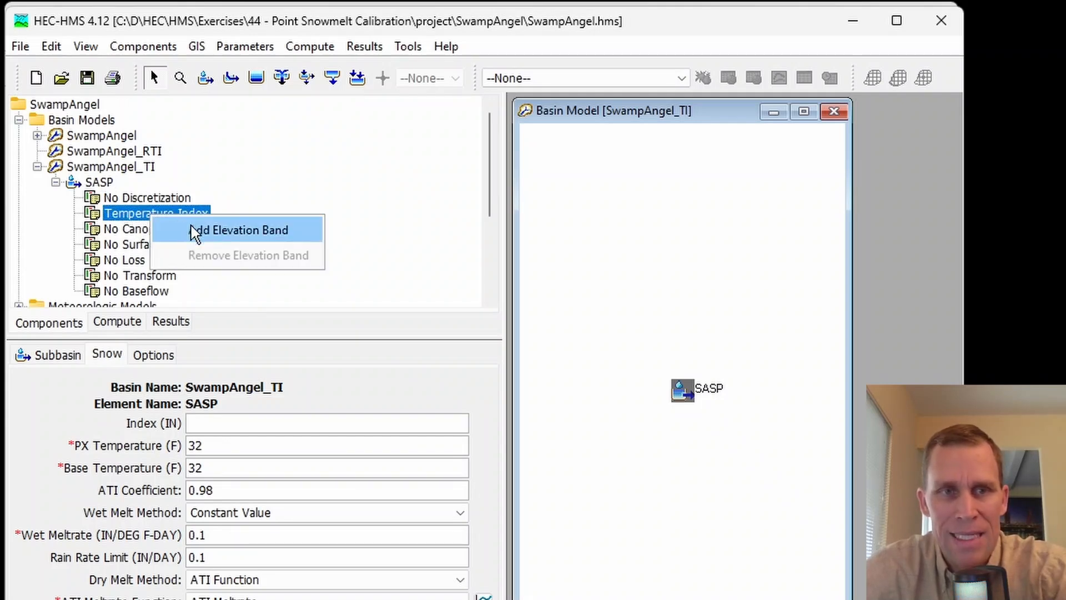
left_click(214, 229)
scroll(214, 236, "down", 2)
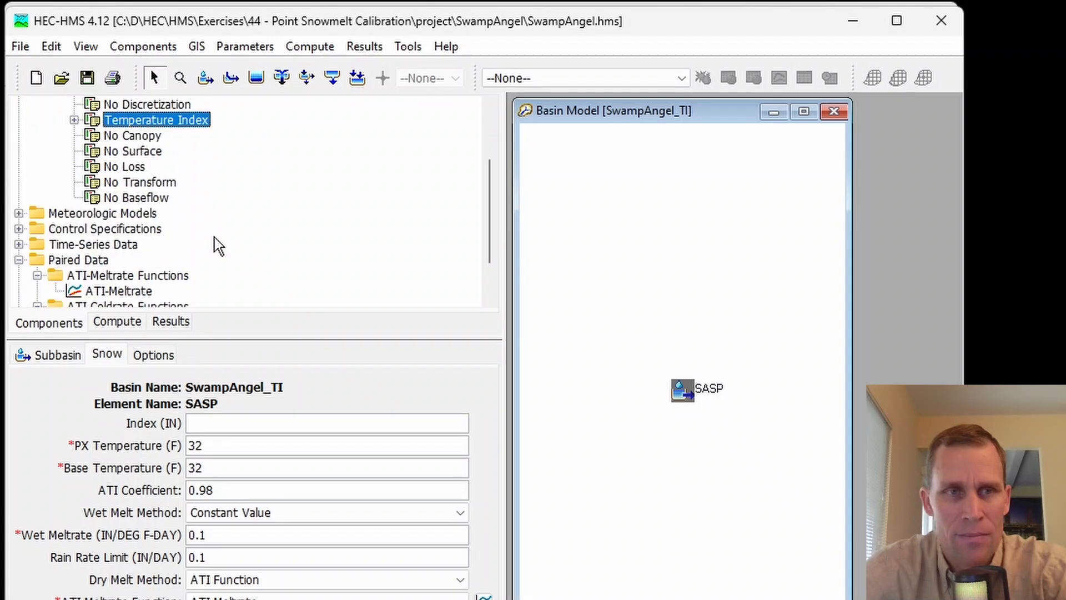
scroll(167, 217, "up", 1)
left_click(74, 167)
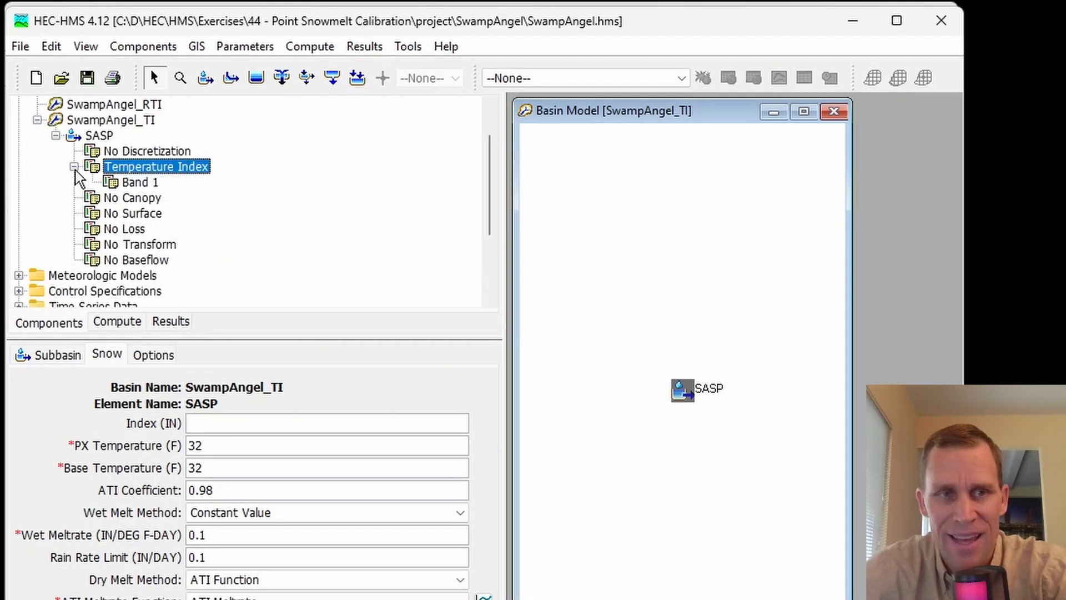
- Set Band 1 to 100 percent and elevation 11060 ft, with all initial snow values at 0 and Index blank
left_click(140, 183)
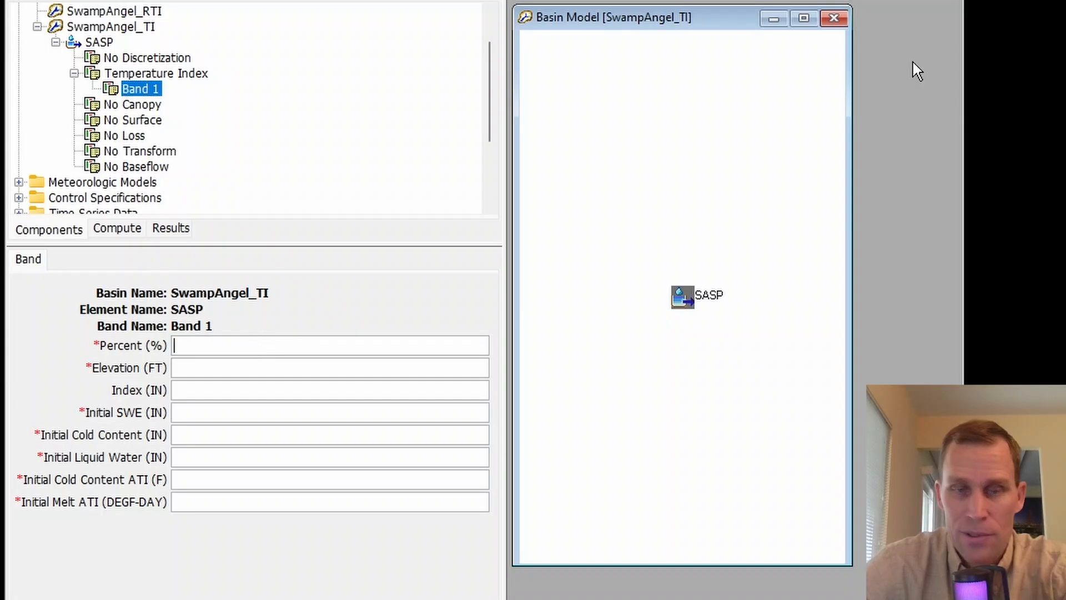
type("100")
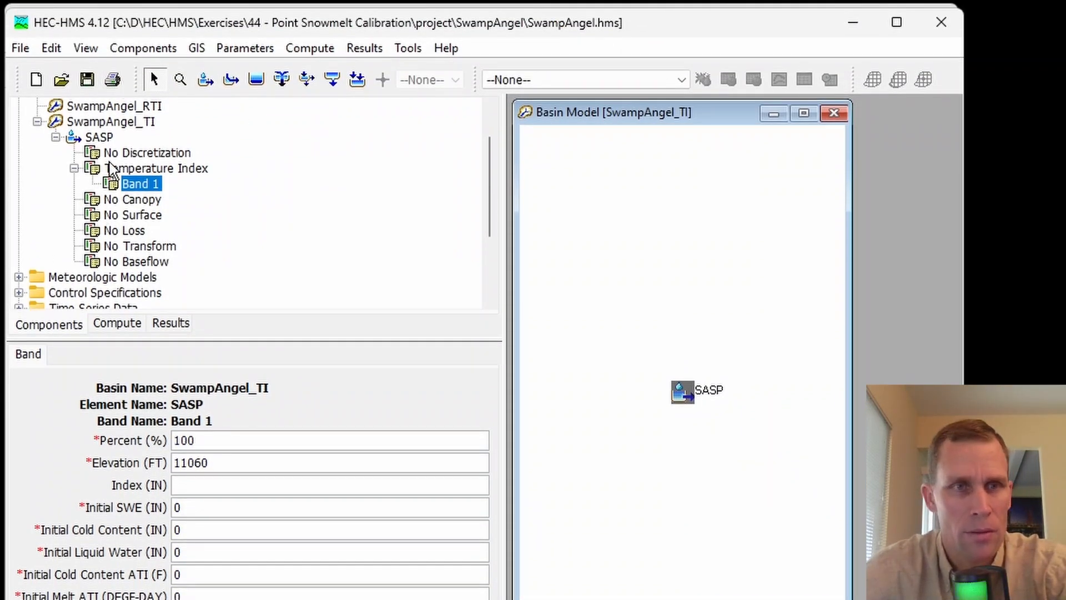
- Include the subbasins of basin model SwampAngel_TI in meteorologic model WY2006
scroll(113, 170, "up", 1)
left_click(37, 168)
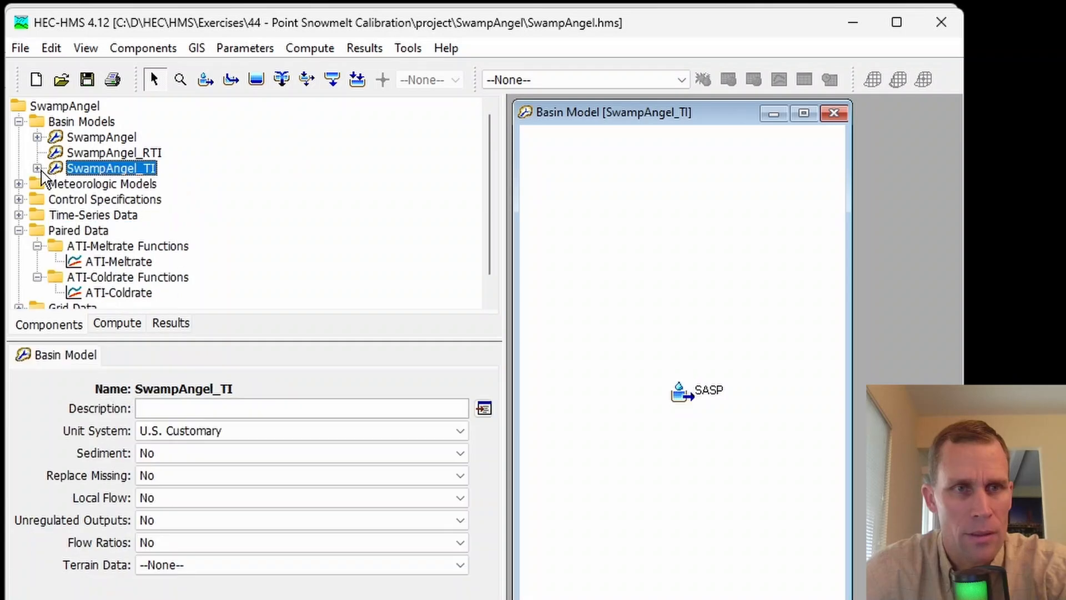
left_click(18, 184)
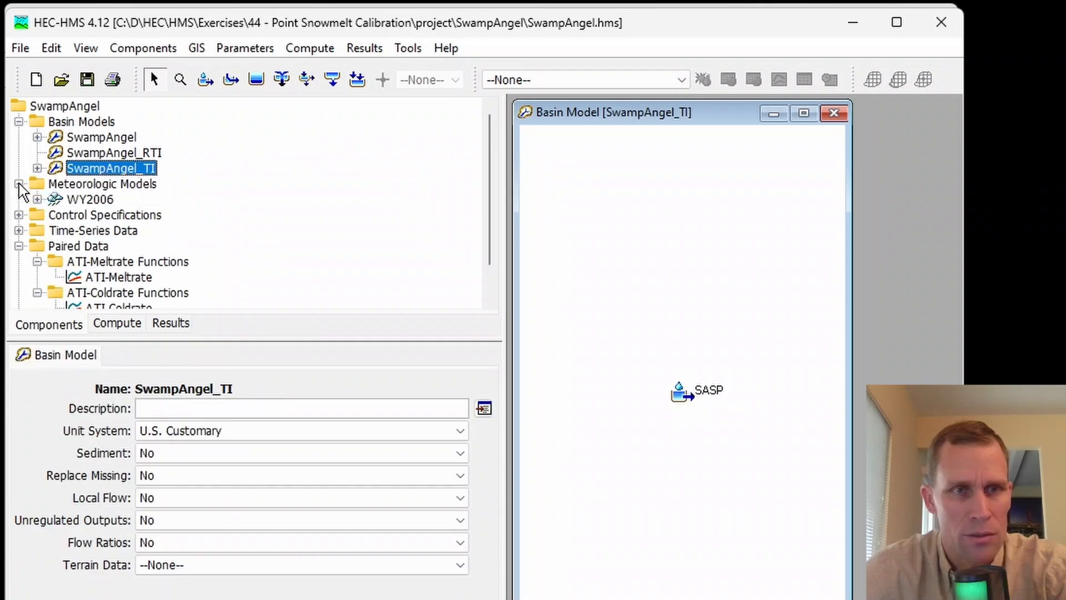
left_click(90, 201)
left_click(160, 358)
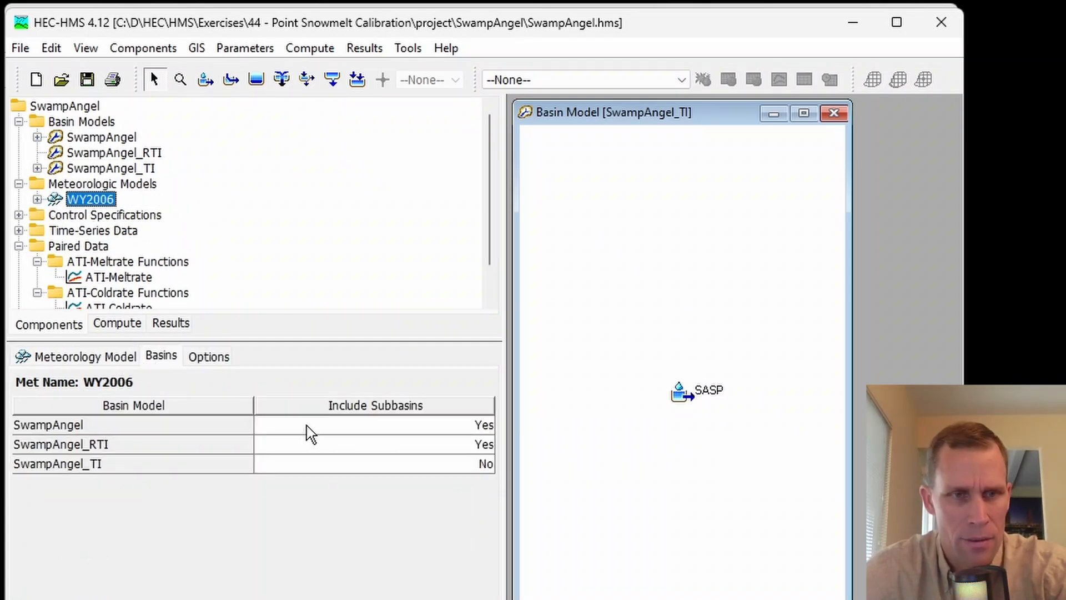
left_click(415, 465)
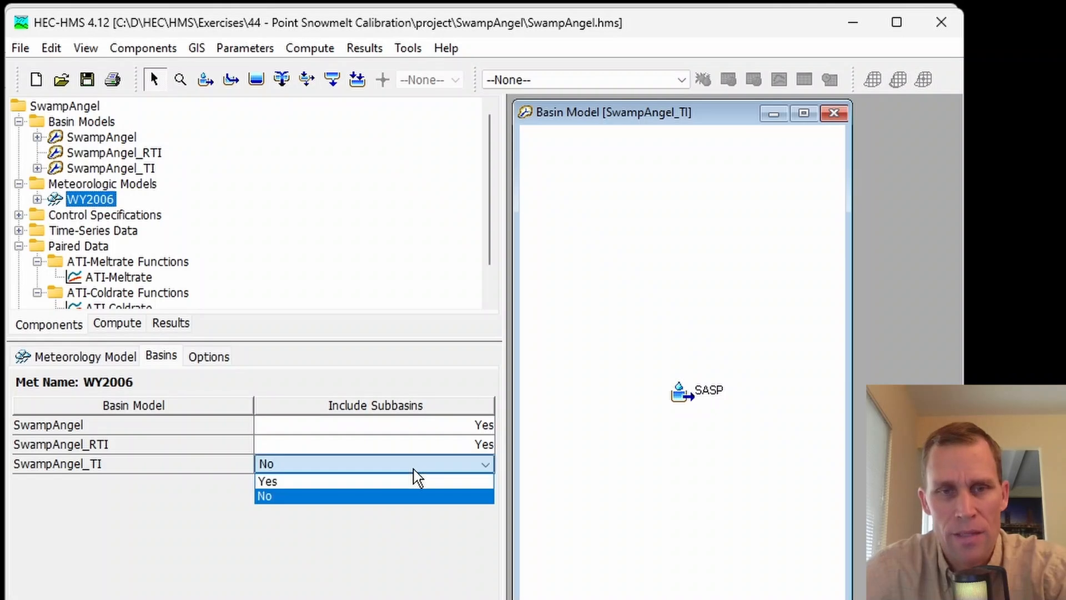
left_click(381, 479)
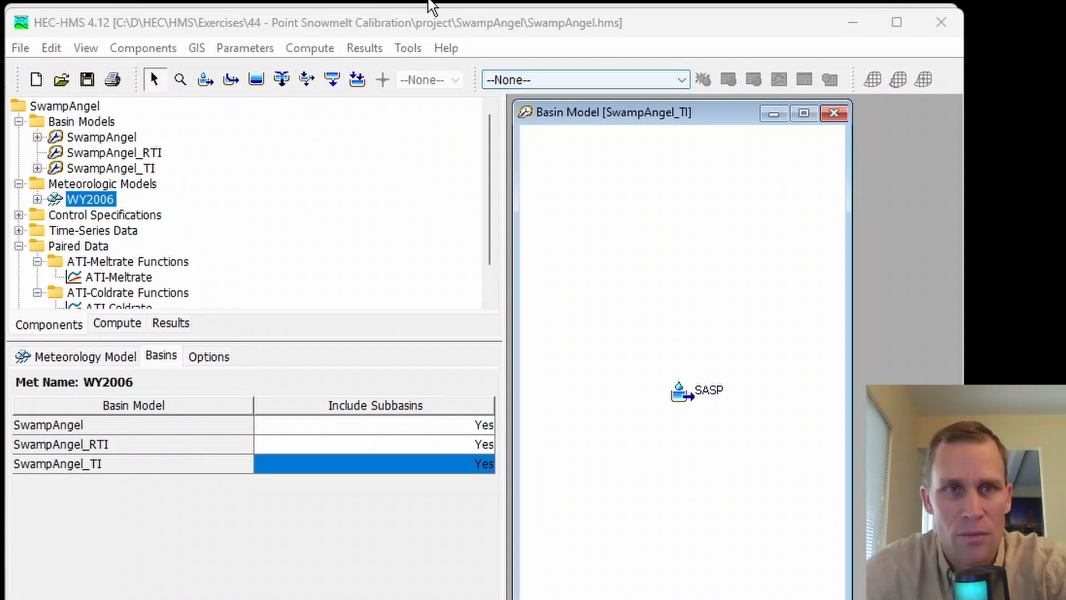
- Create simulation run WY2006_TI using basin model SwampAngel_TI, meteorologic model WY2006 and the WY2006 control specifications
left_click(315, 49)
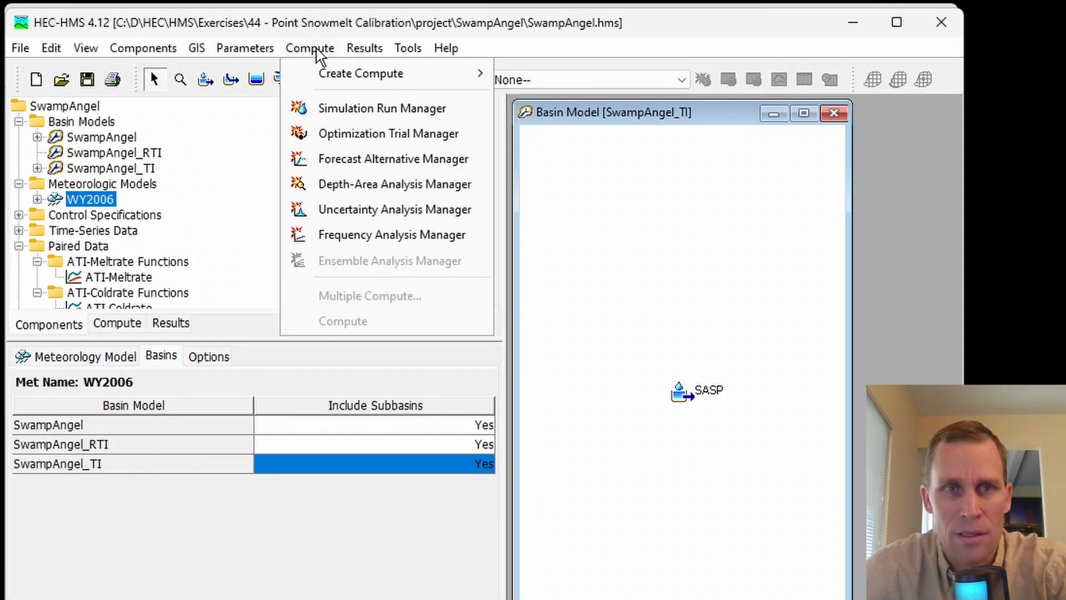
left_click(347, 110)
left_click(414, 222)
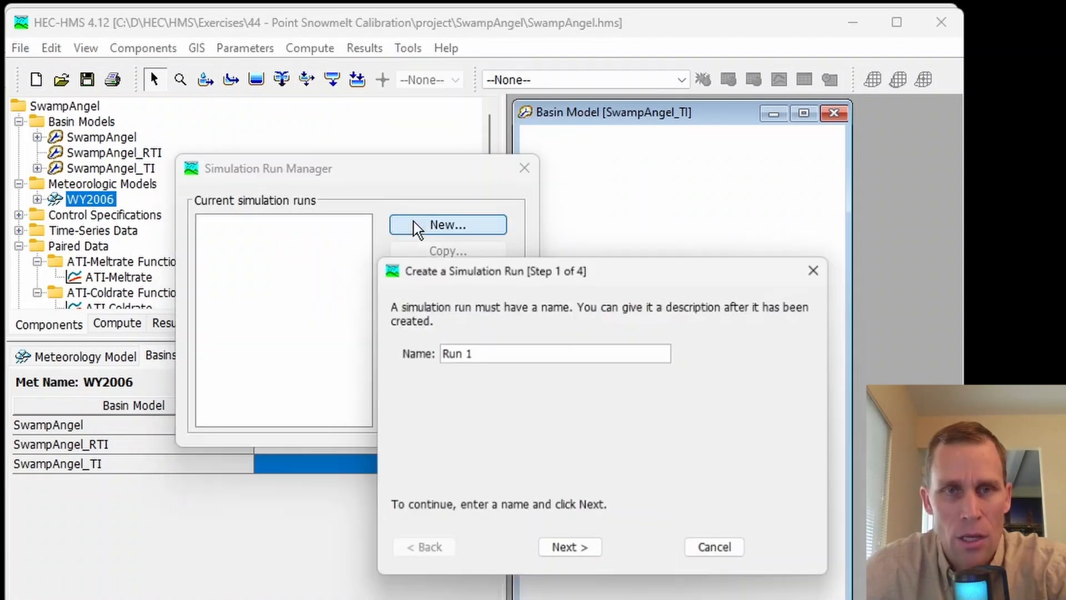
left_click_drag(502, 354, 417, 361)
type("WY2006_TI")
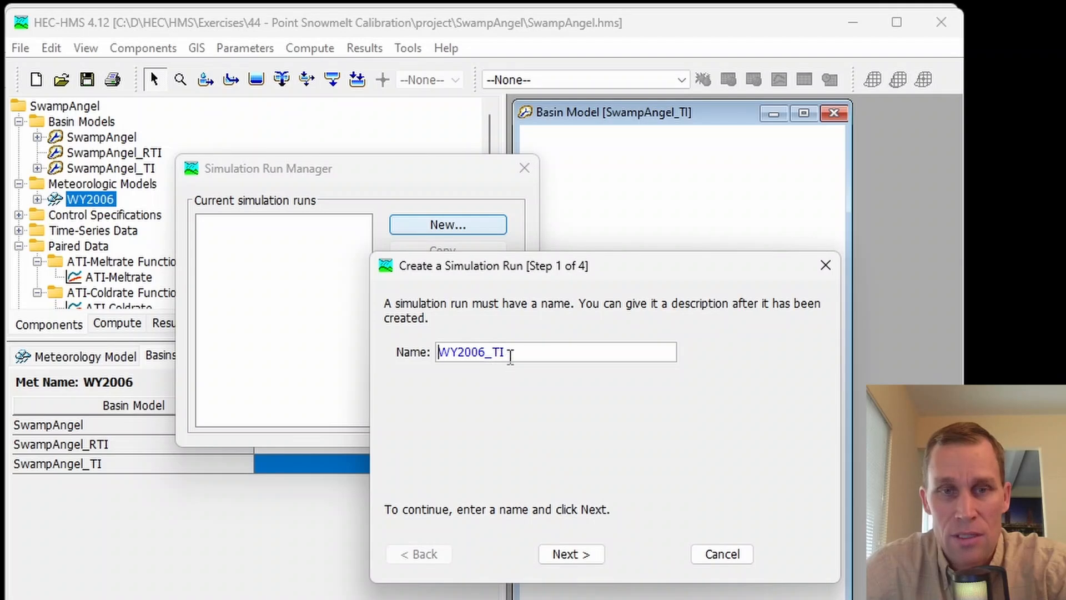
left_click(587, 555)
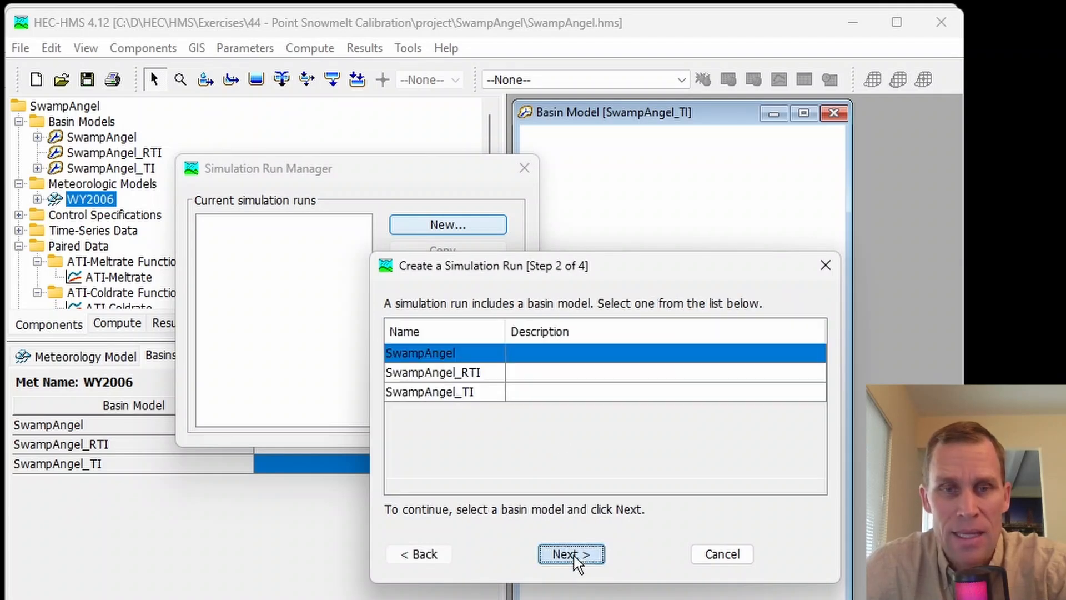
left_click(422, 394)
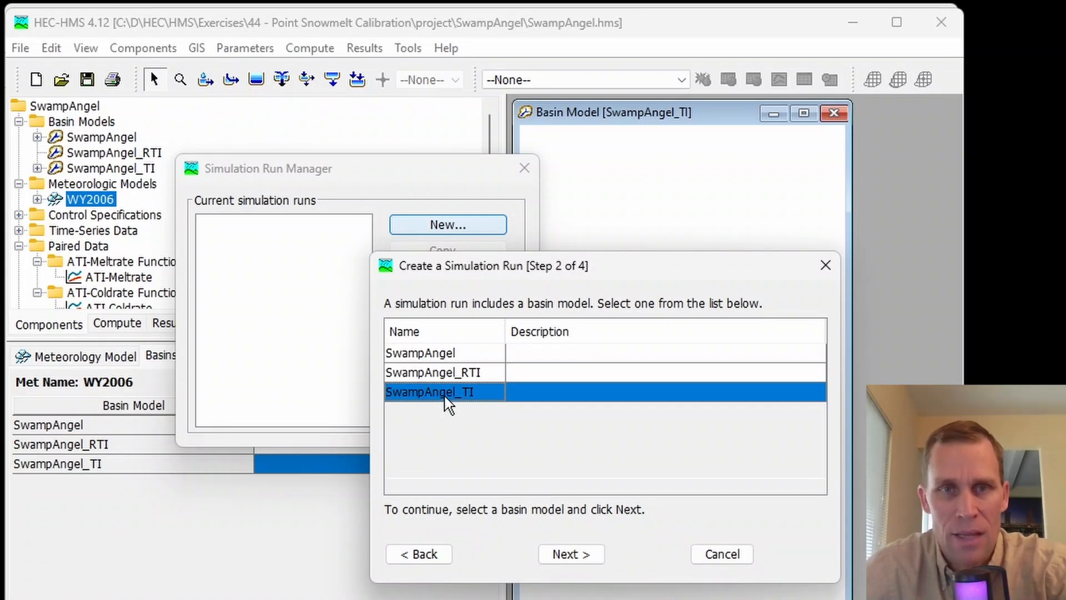
left_click(572, 554)
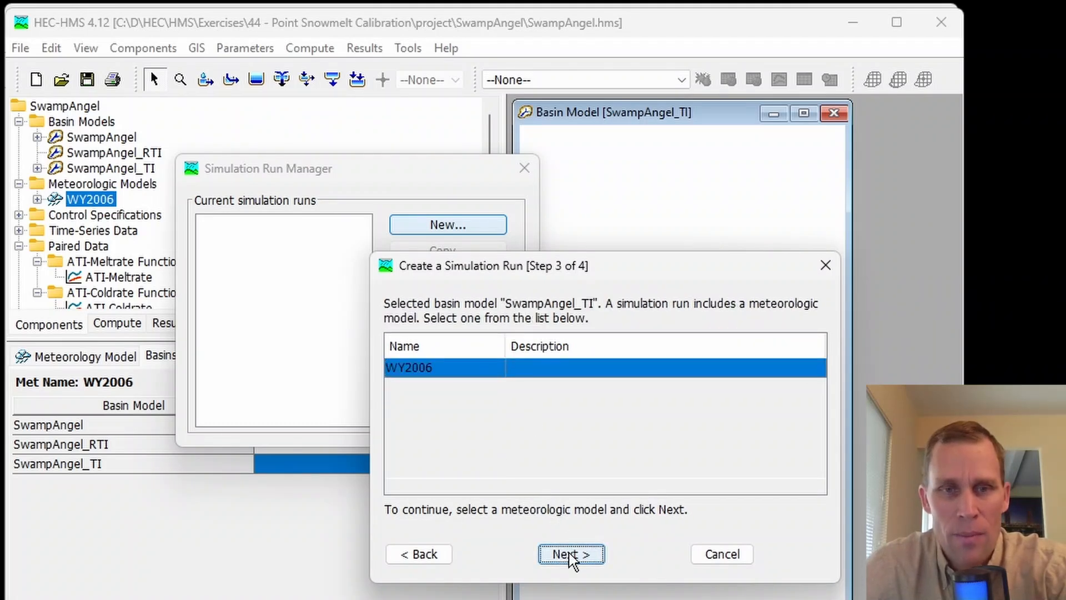
left_click(568, 555)
left_click(567, 554)
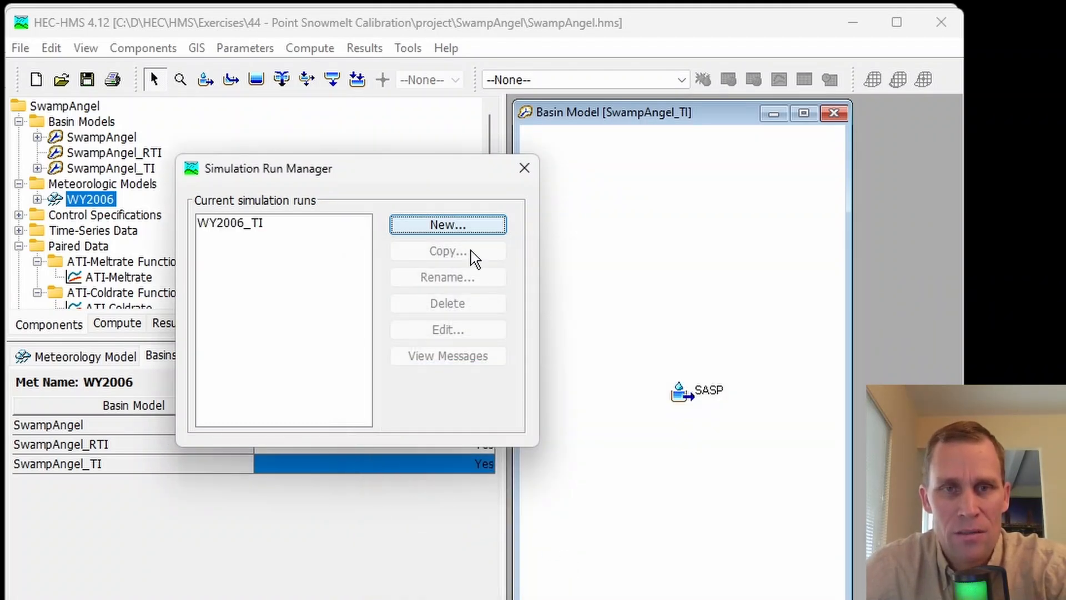
left_click(524, 168)
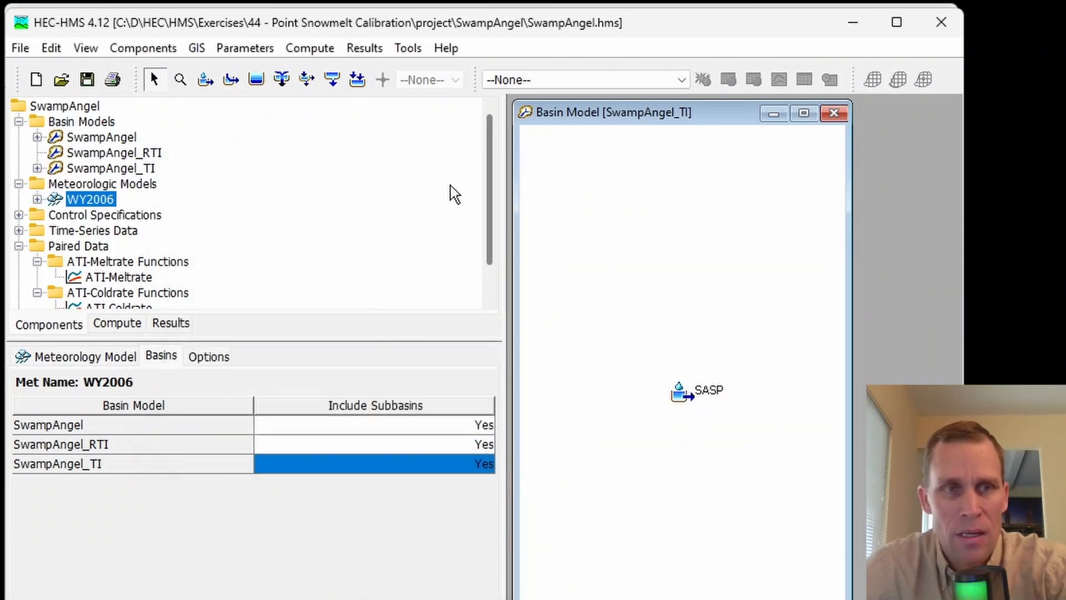
- Check the start and end dates in the WY2006 control specifications
left_click(19, 215)
left_click(83, 232)
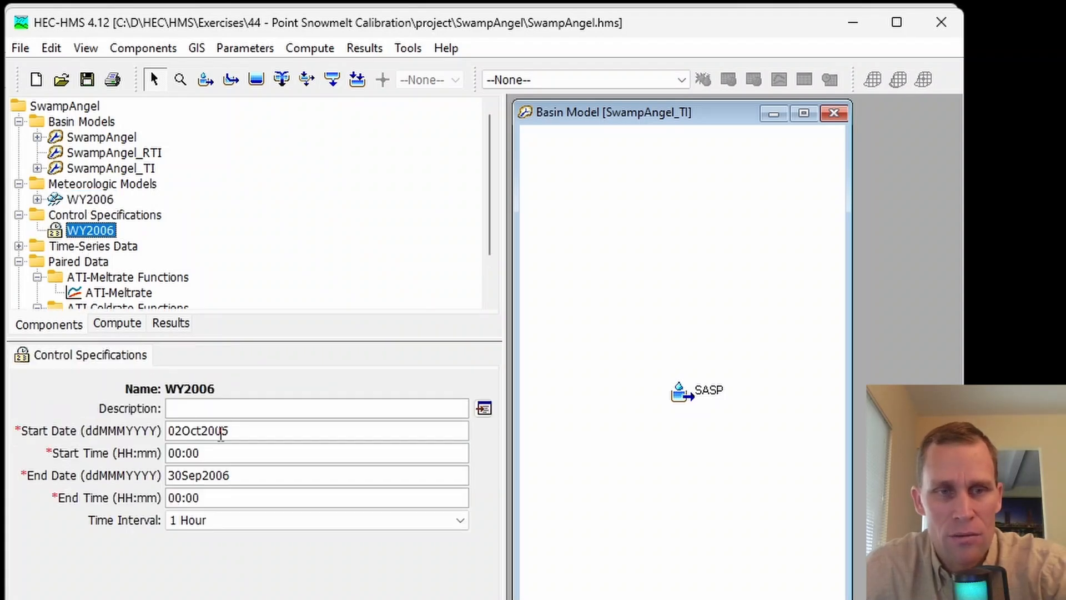
left_click_drag(243, 432, 168, 432)
left_click_drag(243, 475, 168, 476)
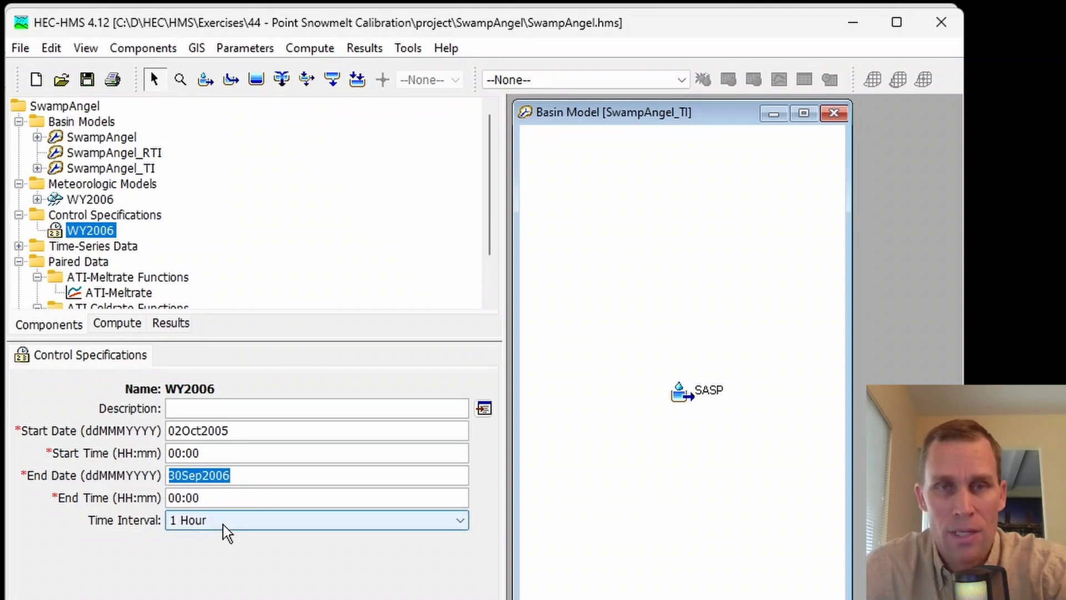
- Save the project, select simulation run WY2006_TI and compute it
left_click(87, 80)
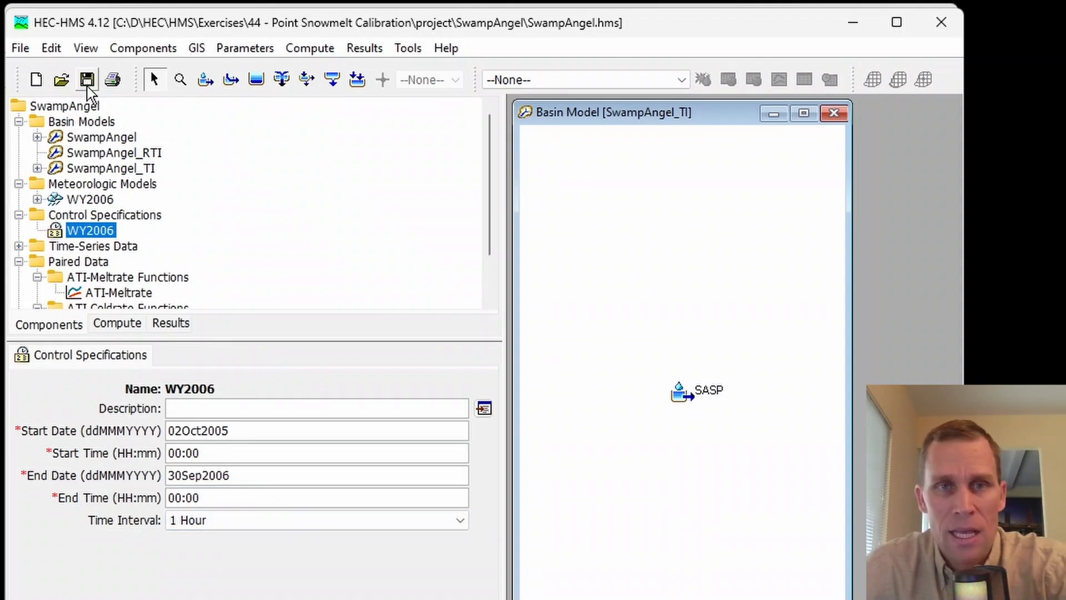
left_click(594, 82)
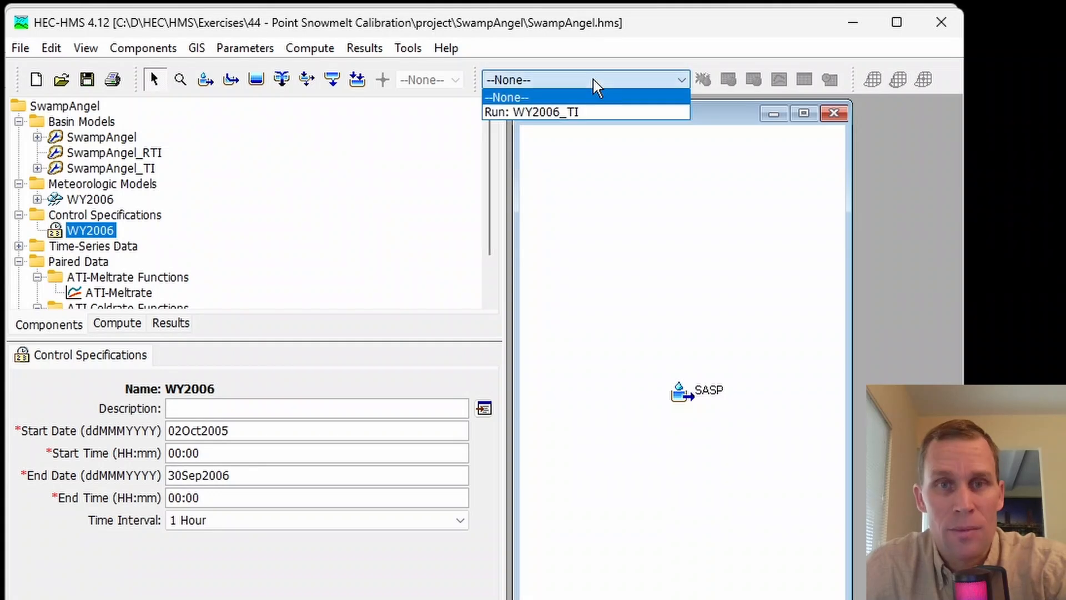
left_click(540, 112)
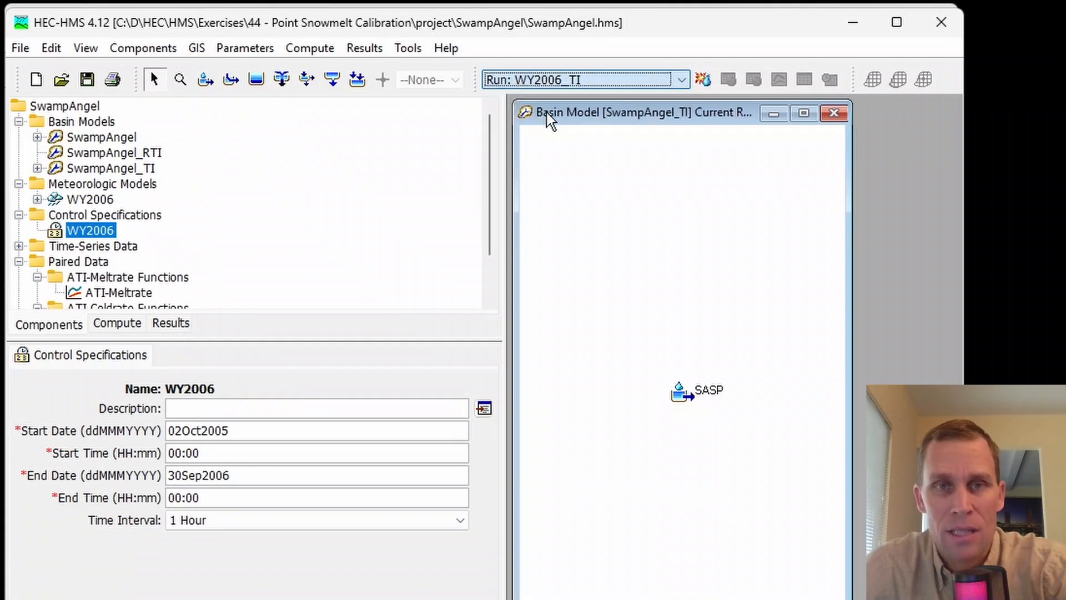
left_click(702, 80)
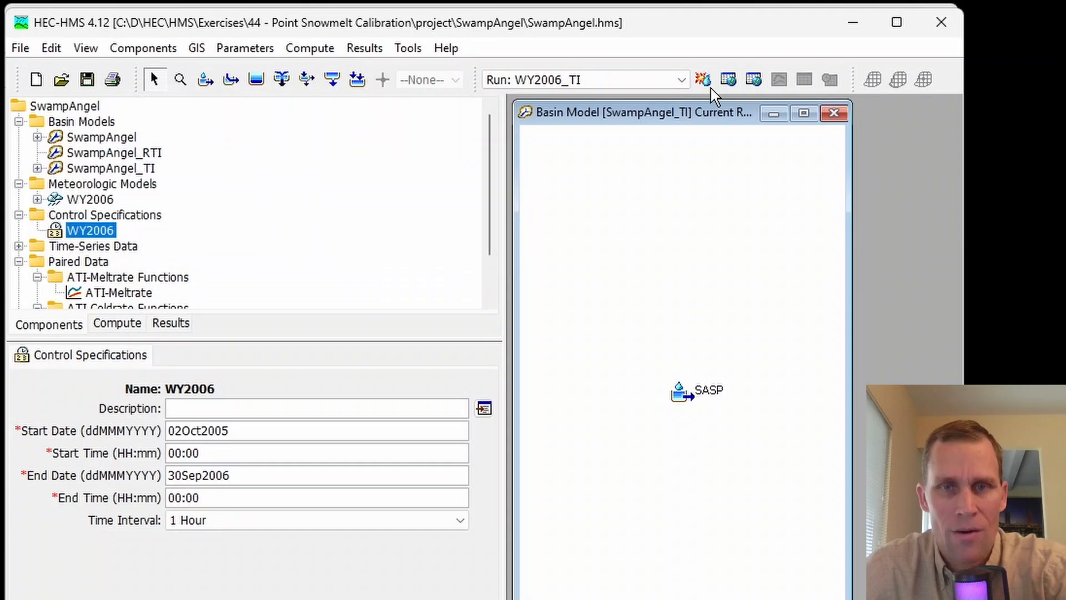
- View the snowmelt graph for subbasin SASP from run WY2006_TI, examining precipitation, air temperature and SWE, and close it
left_click_drag(740, 306, 700, 174)
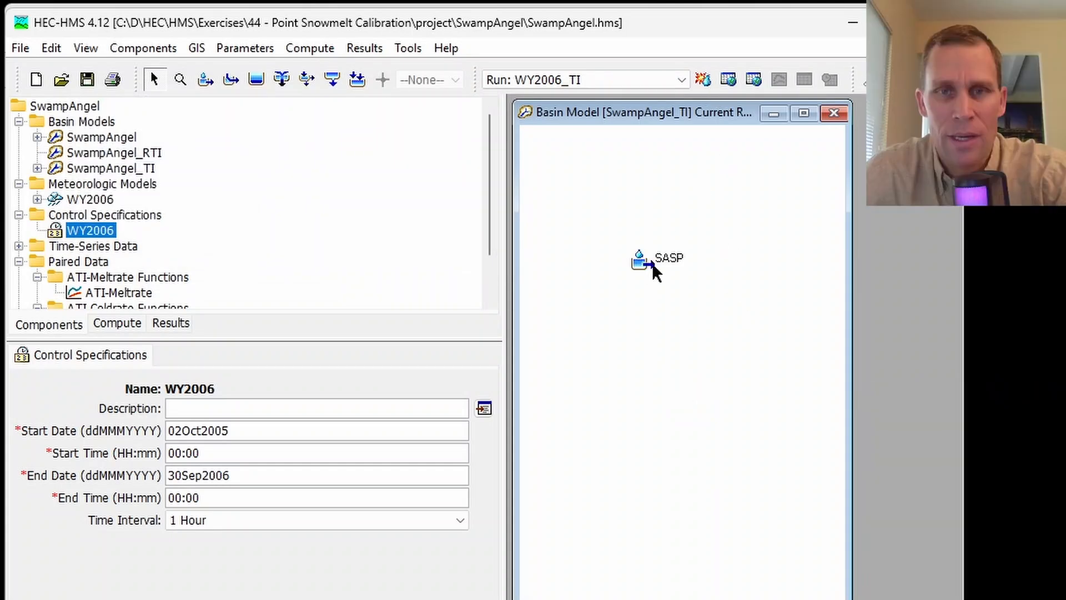
left_click_drag(656, 246, 623, 226)
right_click(621, 238)
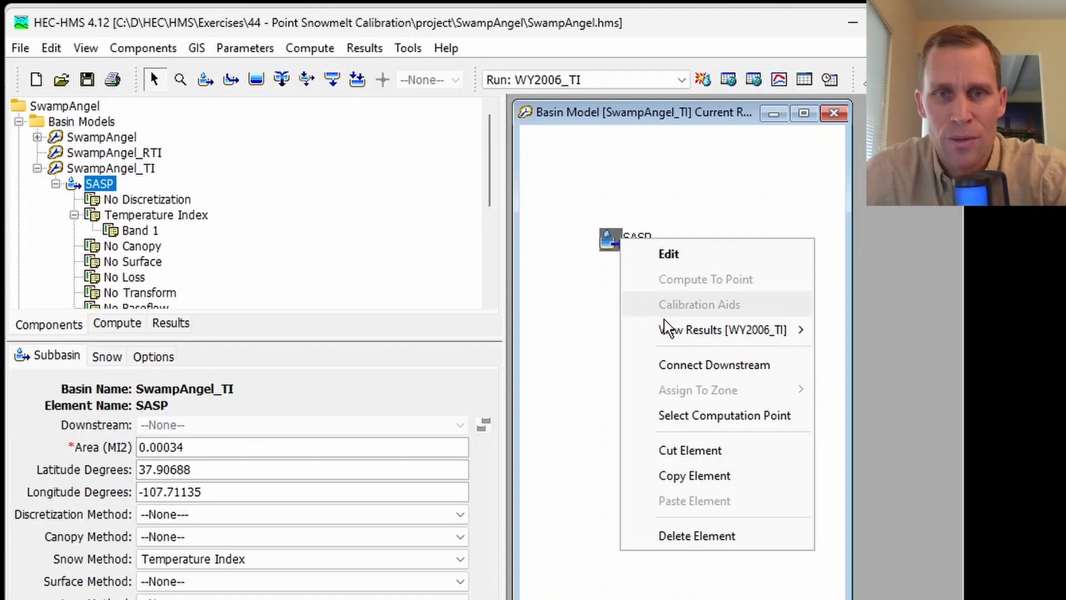
mouse_move(694, 330)
left_click(854, 354)
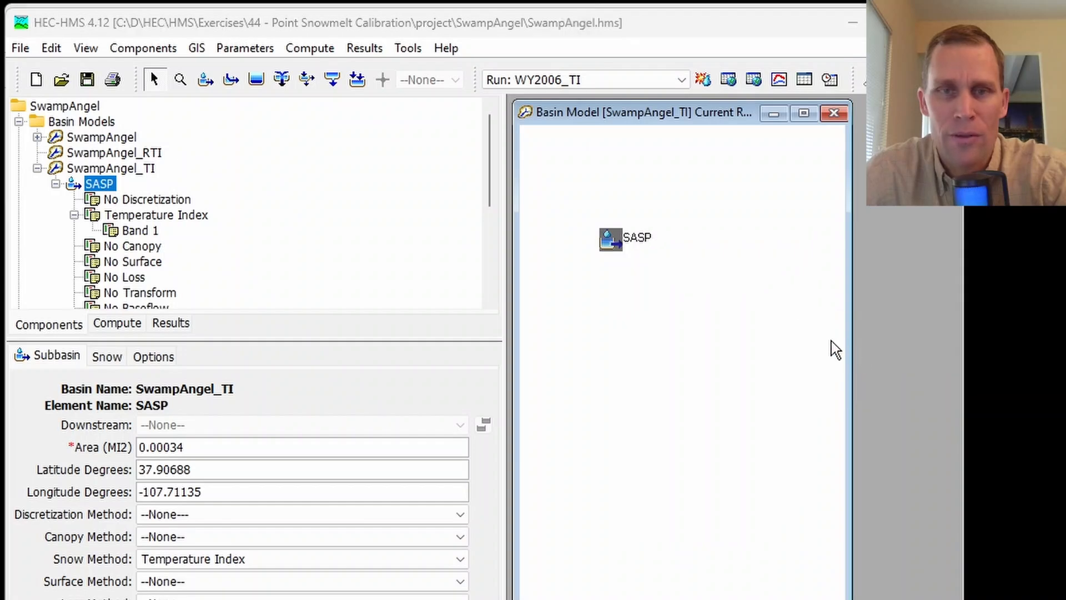
left_click_drag(395, 35, 434, 49)
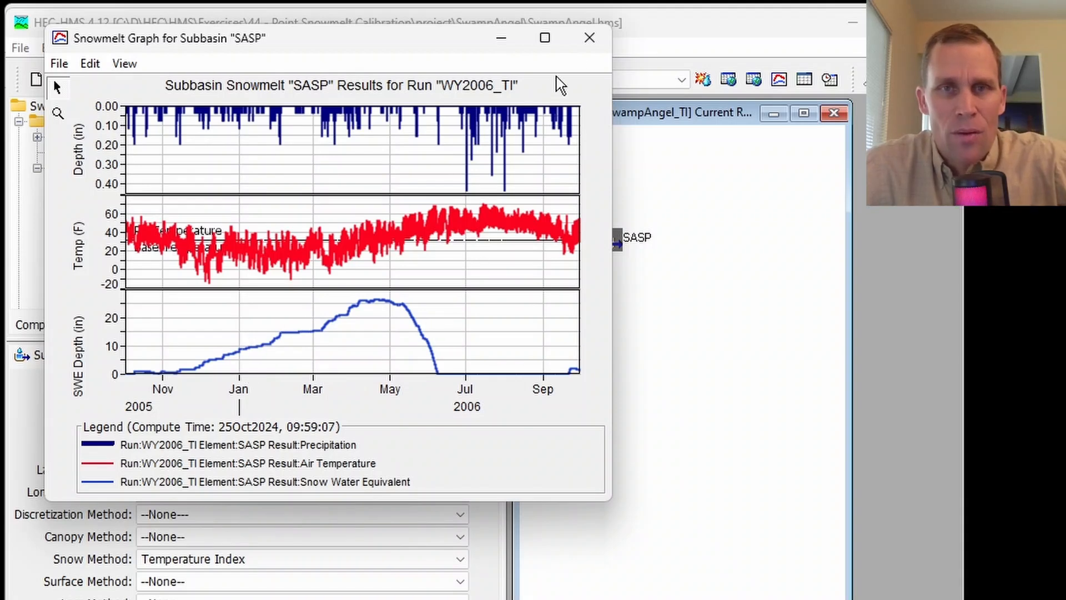
left_click(590, 38)
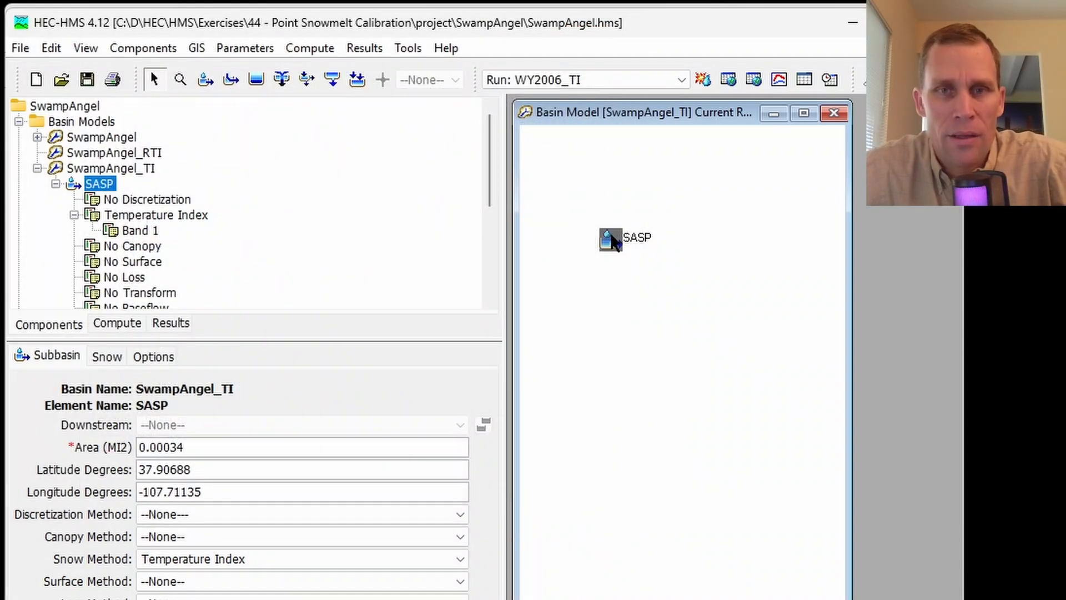
- Assign SNOTEL_SwampAngel as the observed SWE for subbasin SASP and save the project
left_click(154, 358)
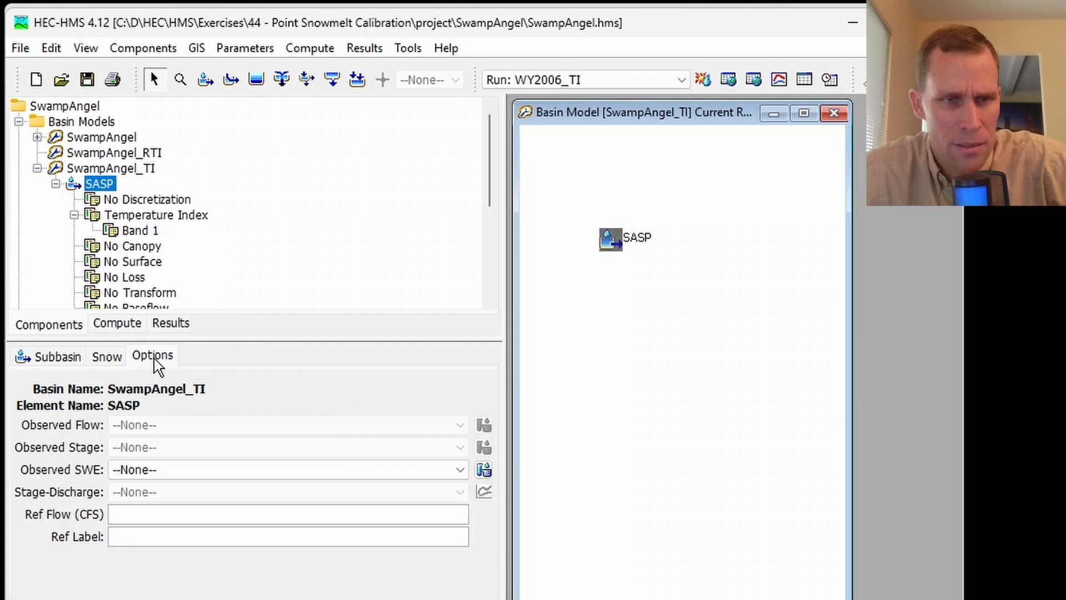
left_click(176, 470)
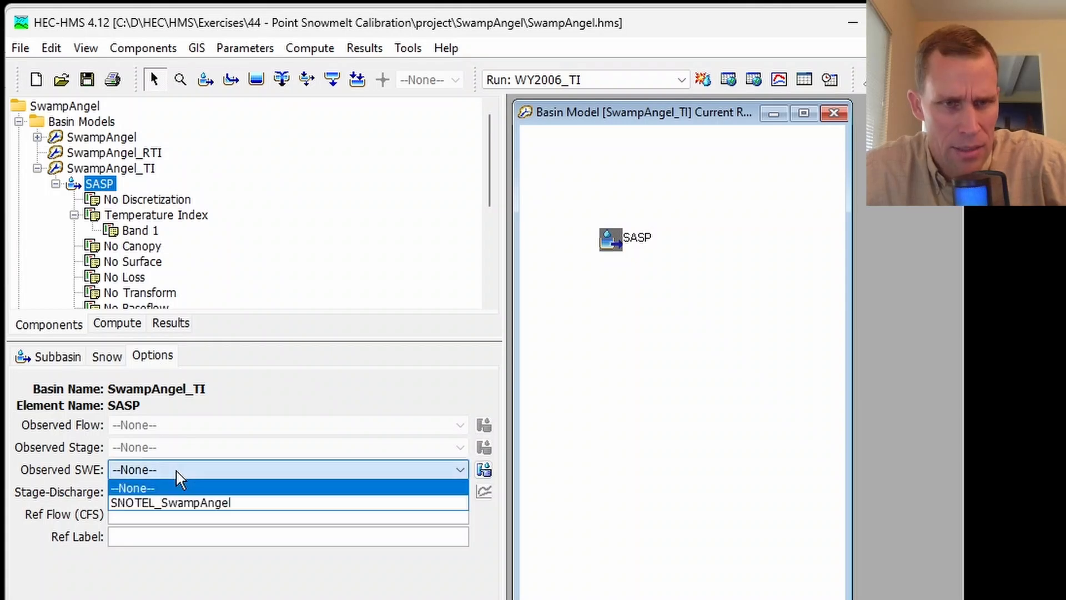
left_click(201, 503)
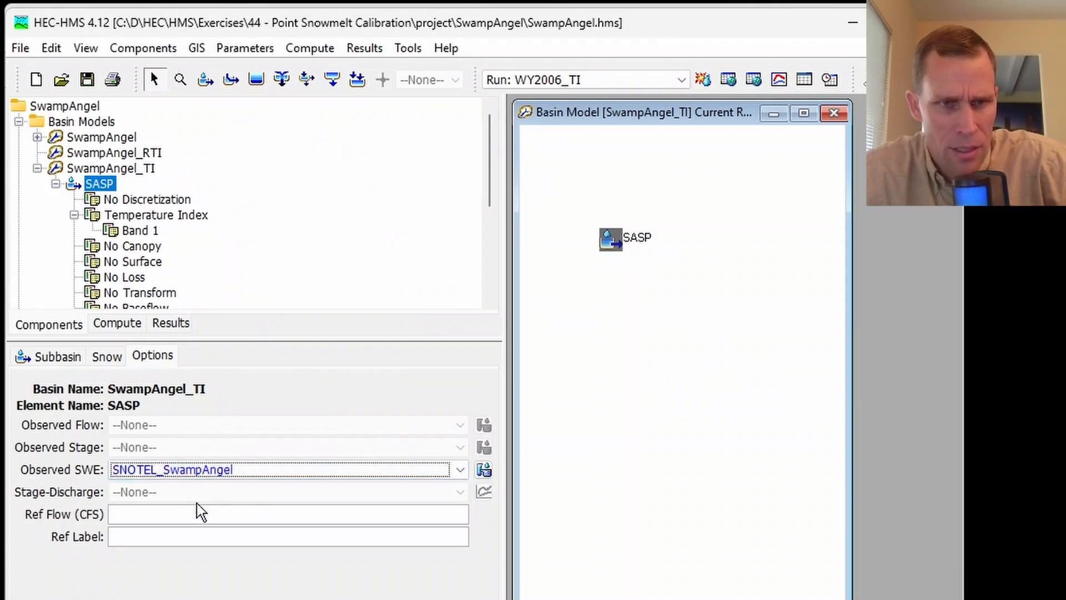
left_click(88, 81)
- Reopen SASP's snowmelt graph to check whether observed SWE is plotted, and close it
right_click(610, 240)
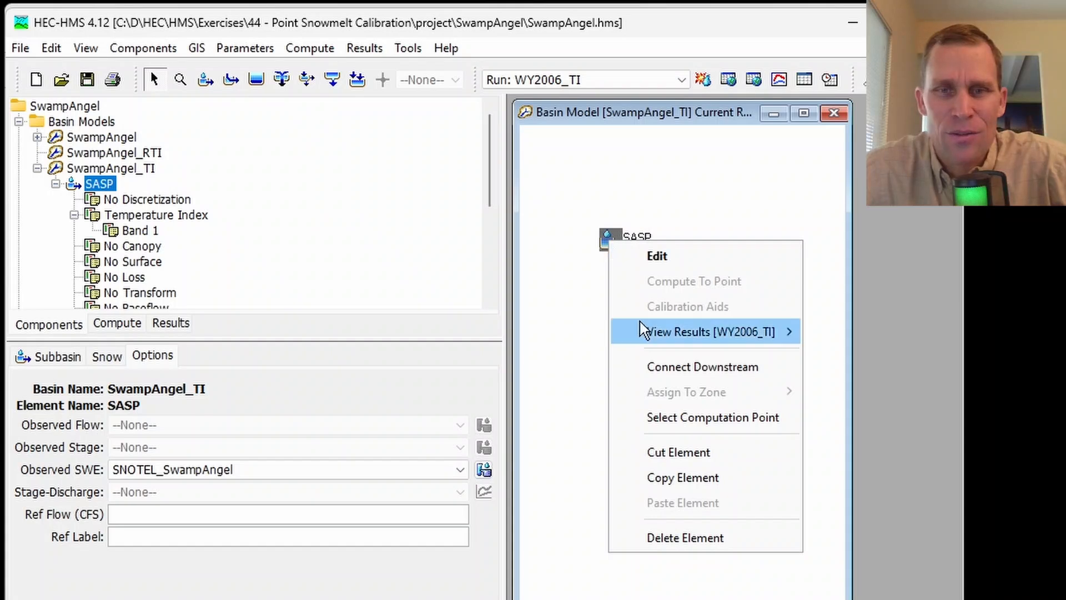
mouse_move(716, 331)
left_click(859, 357)
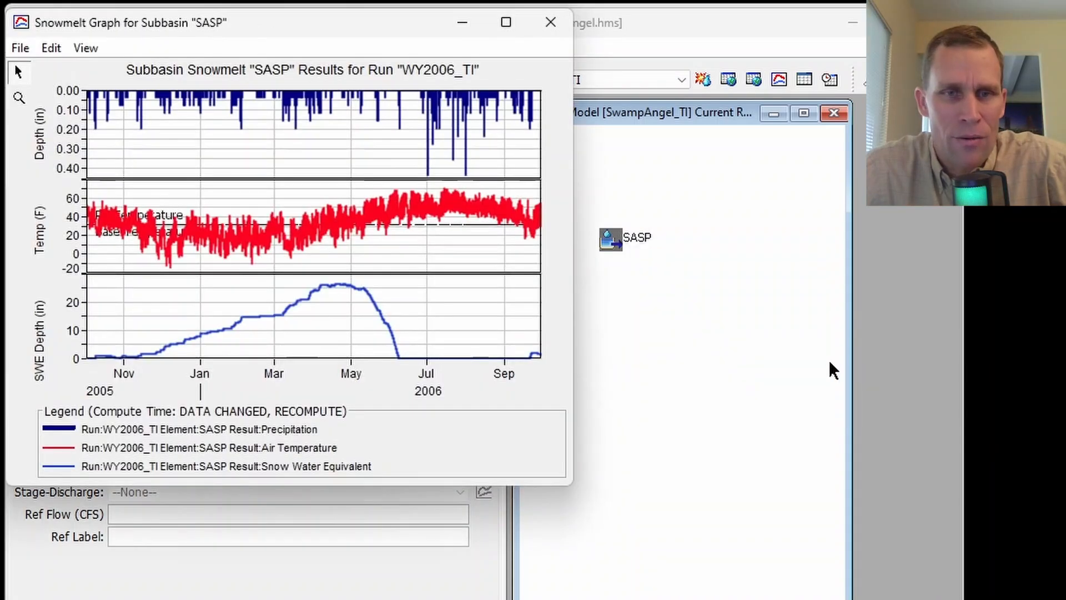
left_click(550, 23)
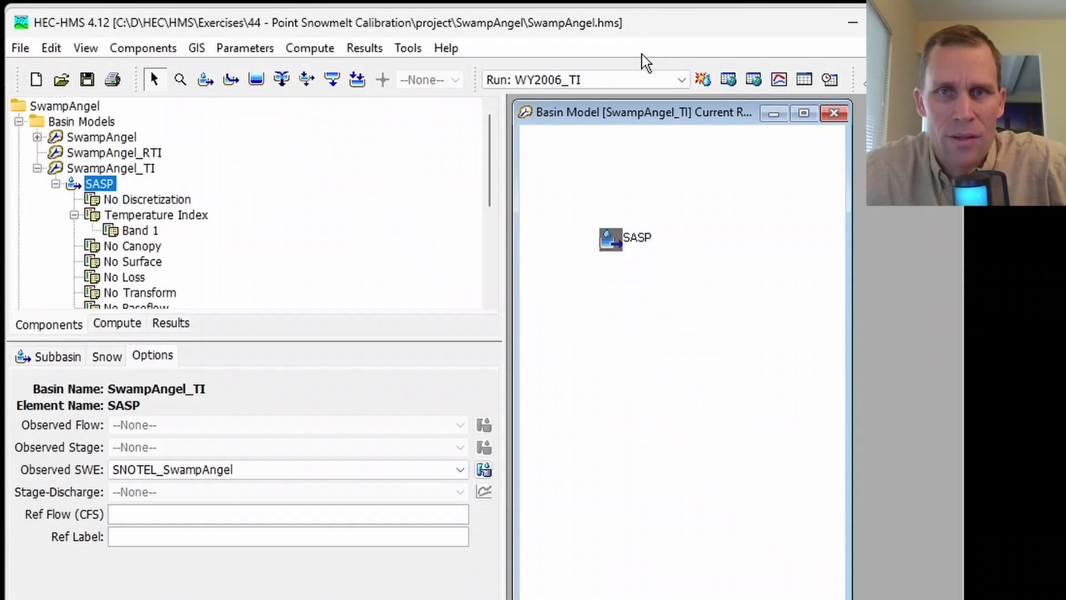
- Recompute run WY2006_TI and compare simulated with observed SWE in SASP's snowmelt graph, closing the graph when done
left_click(702, 79)
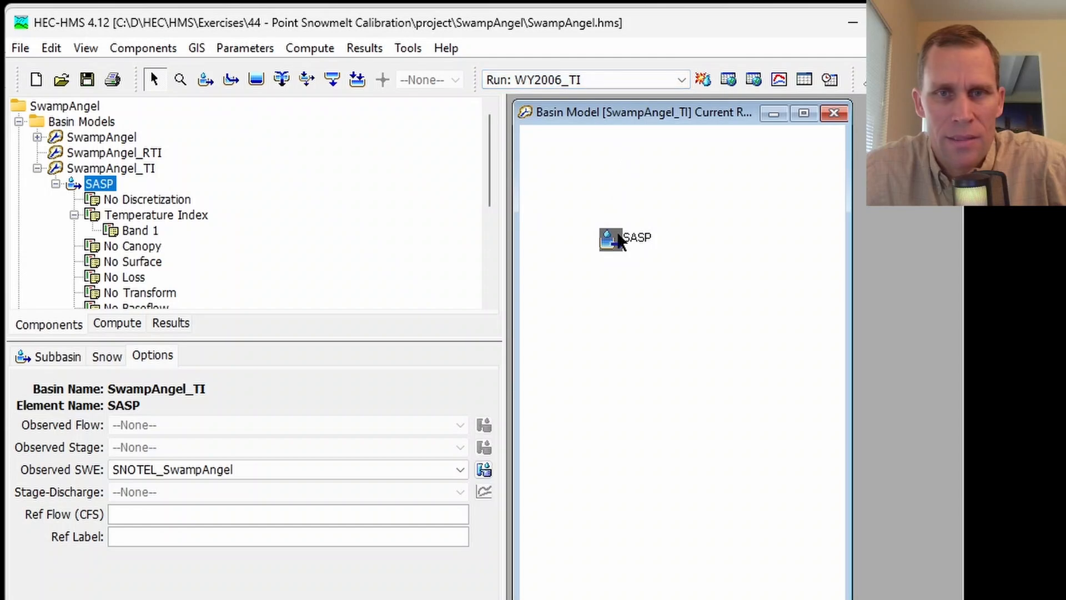
right_click(618, 238)
mouse_move(676, 326)
left_click(860, 351)
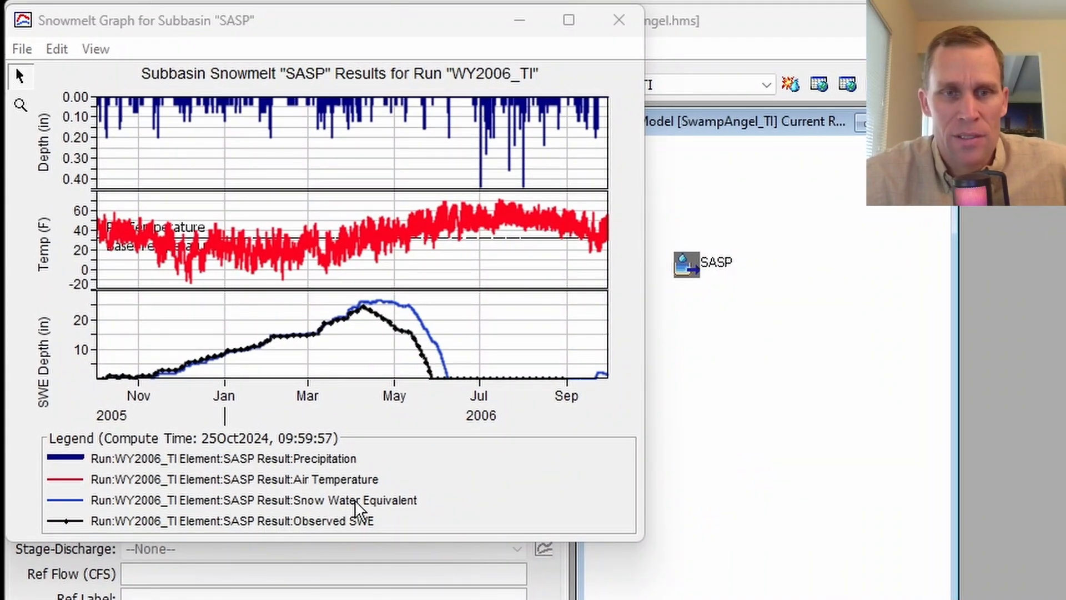
left_click(618, 22)
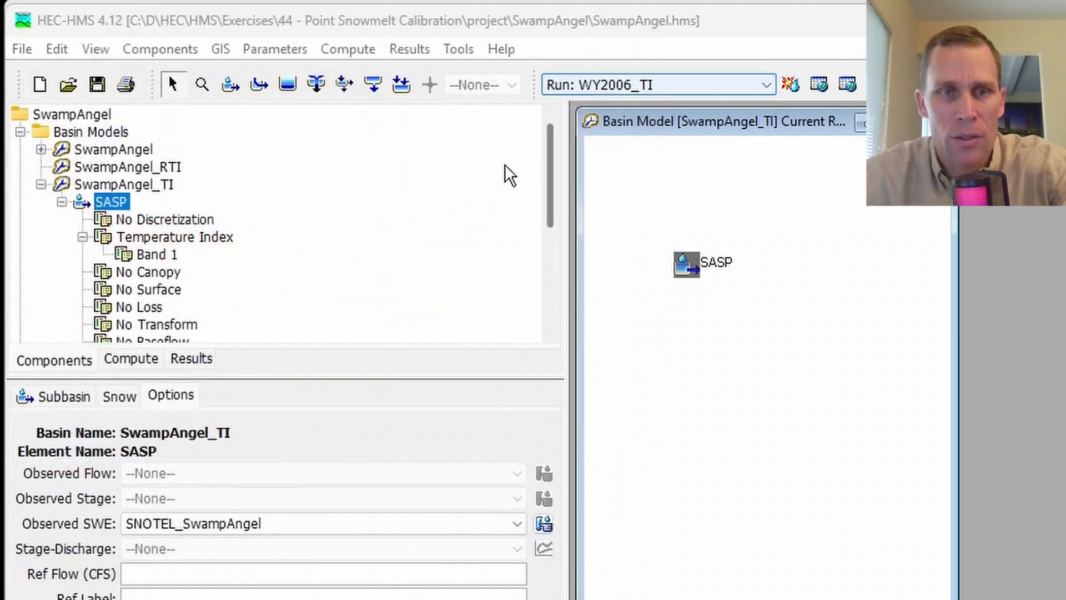
- Plot Observed SWE and Snow Water Equivalent together in one graph from subbasin SASP's results for run WY2006_TI
left_click(185, 338)
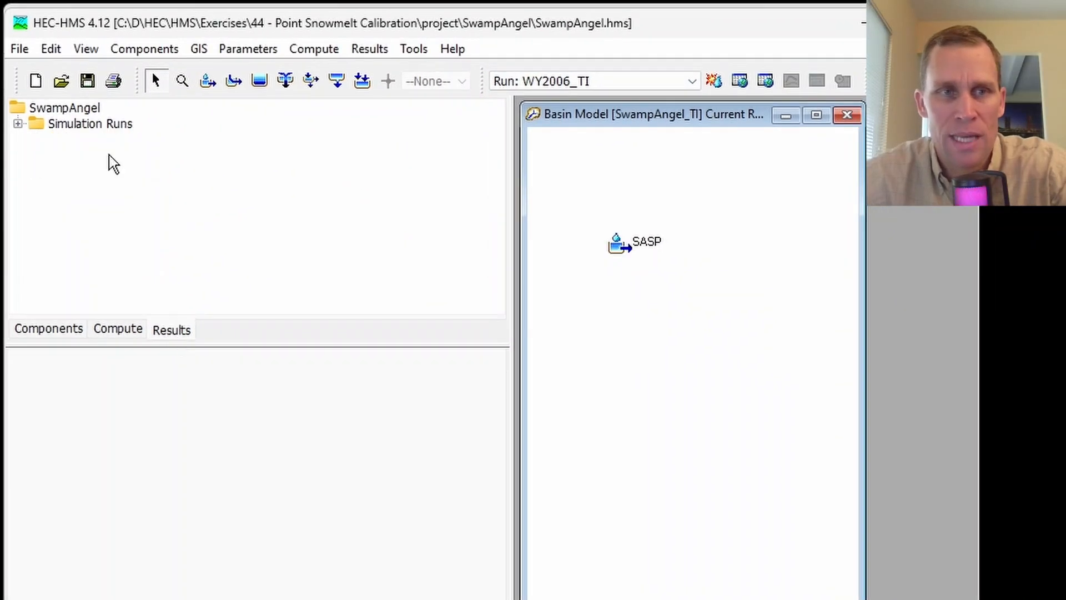
left_click(18, 124)
double_click(97, 139)
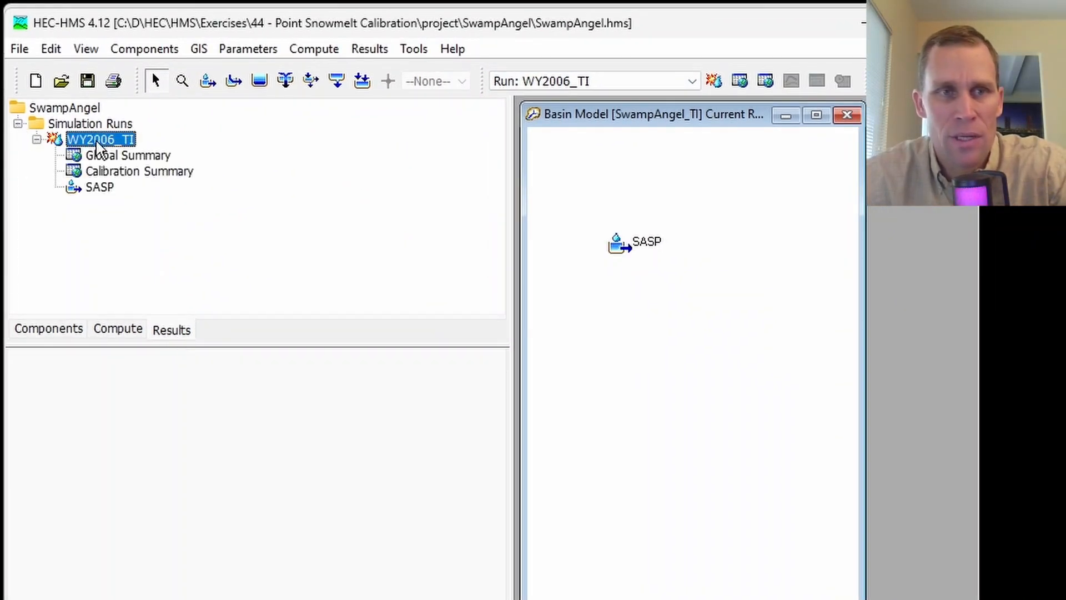
double_click(99, 189)
scroll(329, 222, "down", 1)
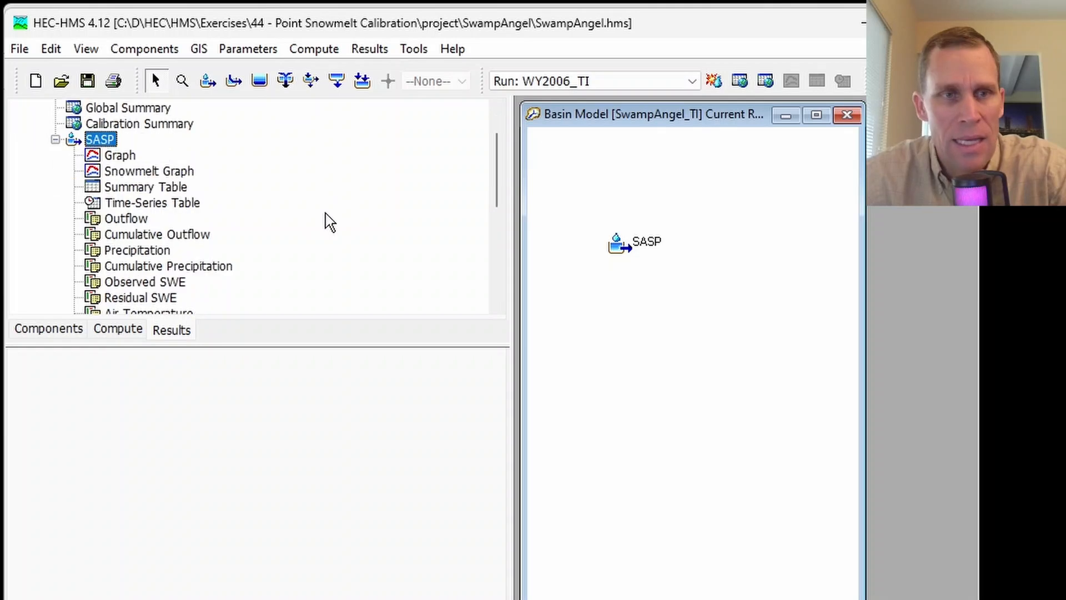
left_click(158, 283)
scroll(317, 240, "down", 2)
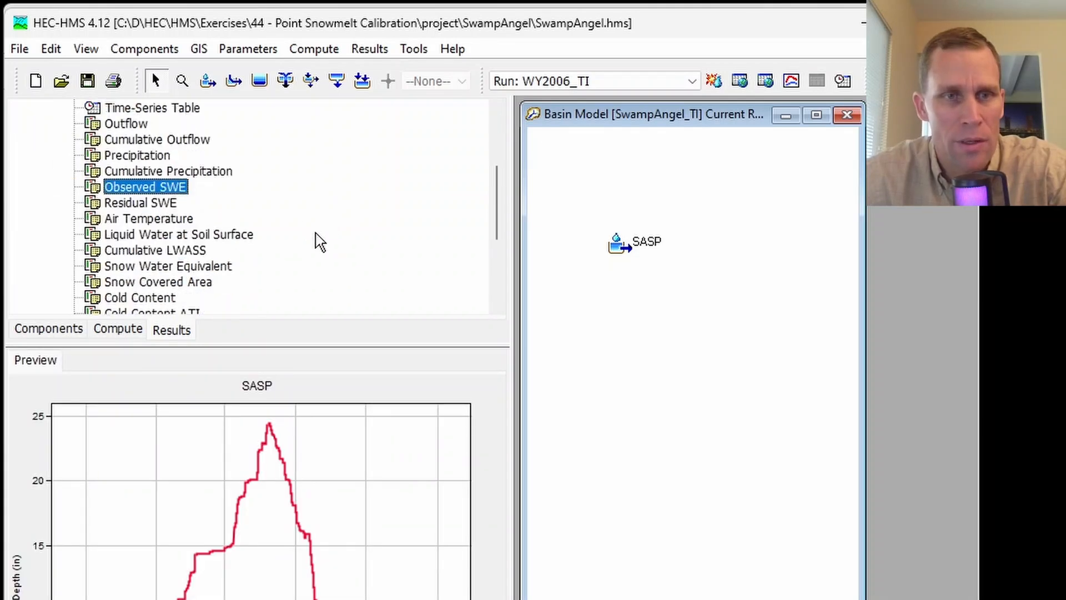
left_click(189, 281, "ctrl")
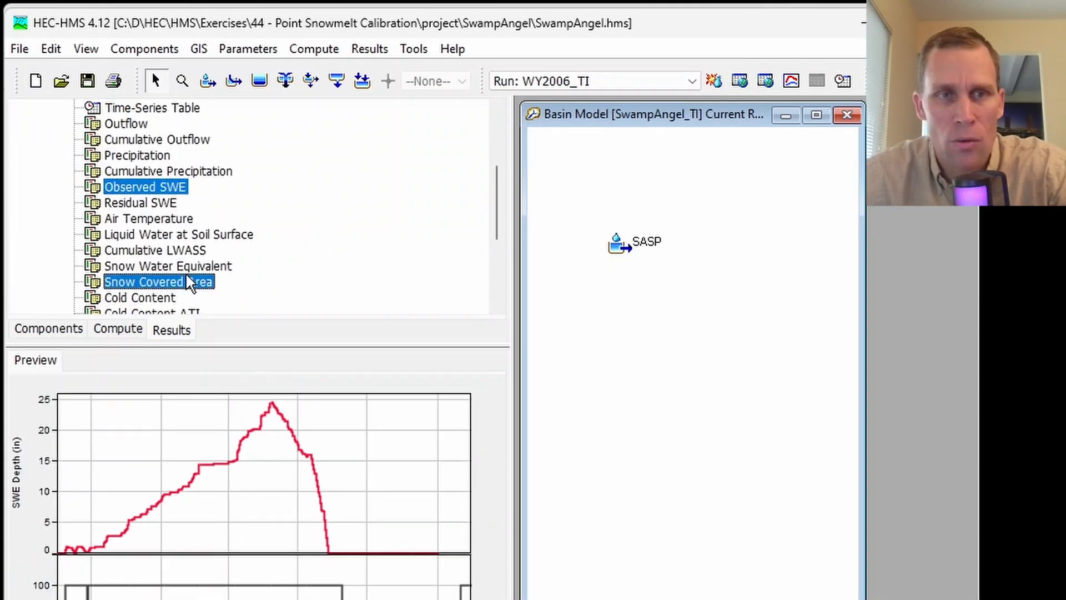
left_click(185, 274, "ctrl")
left_click(186, 267, "ctrl")
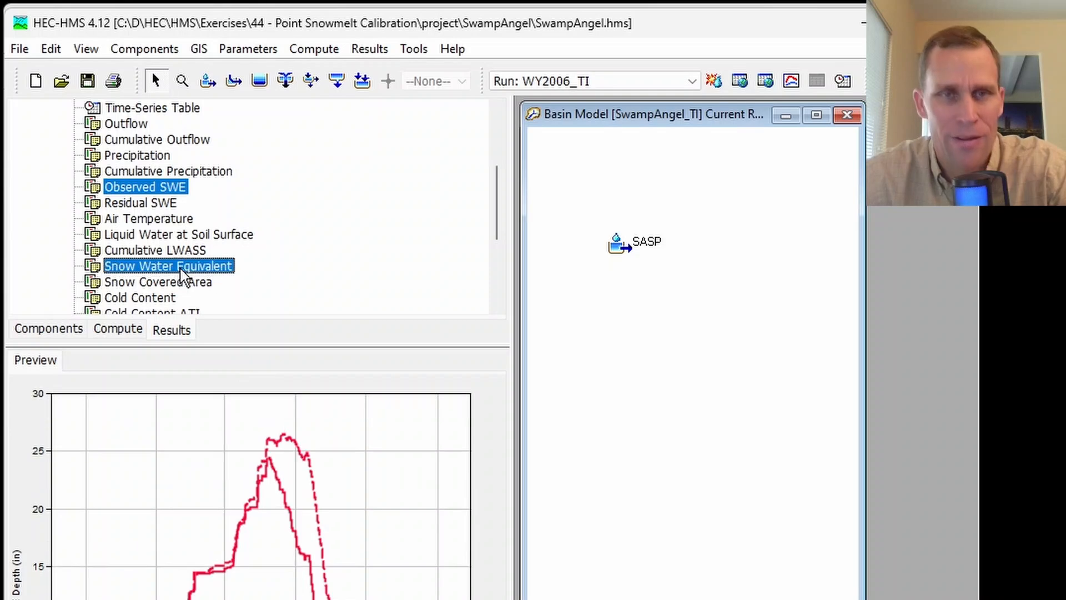
left_click(791, 82)
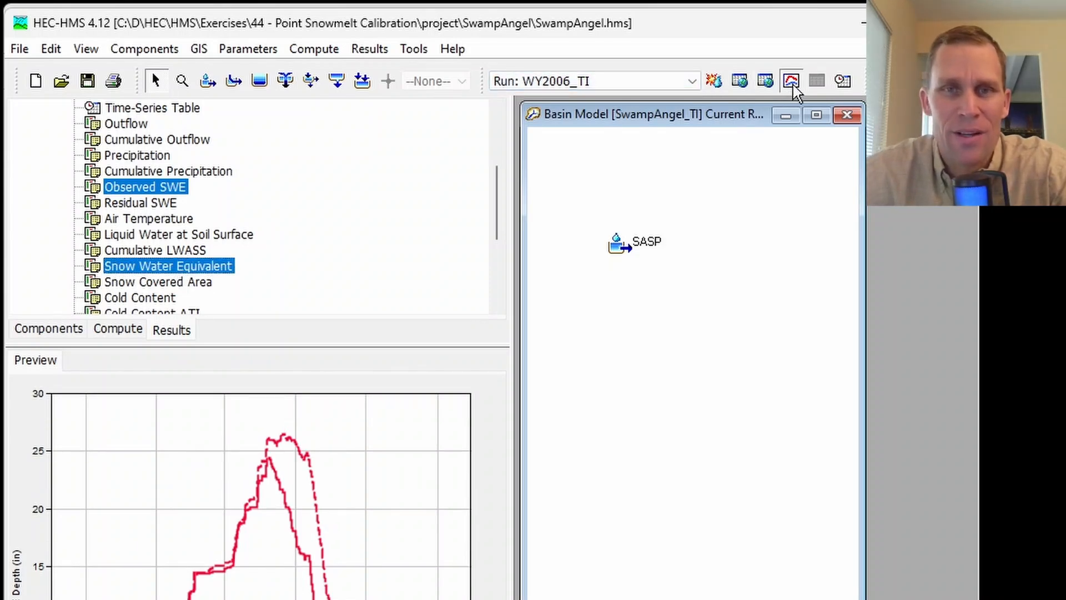
- Give the Observed SWE curve a thicker line in the graph's plot properties
left_click(49, 51)
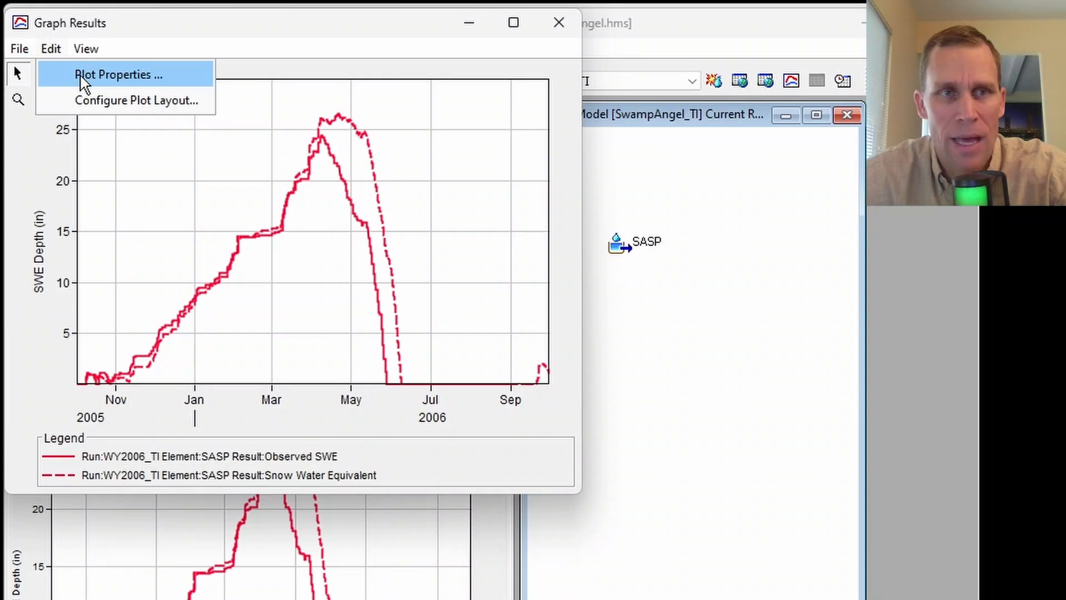
left_click(97, 84)
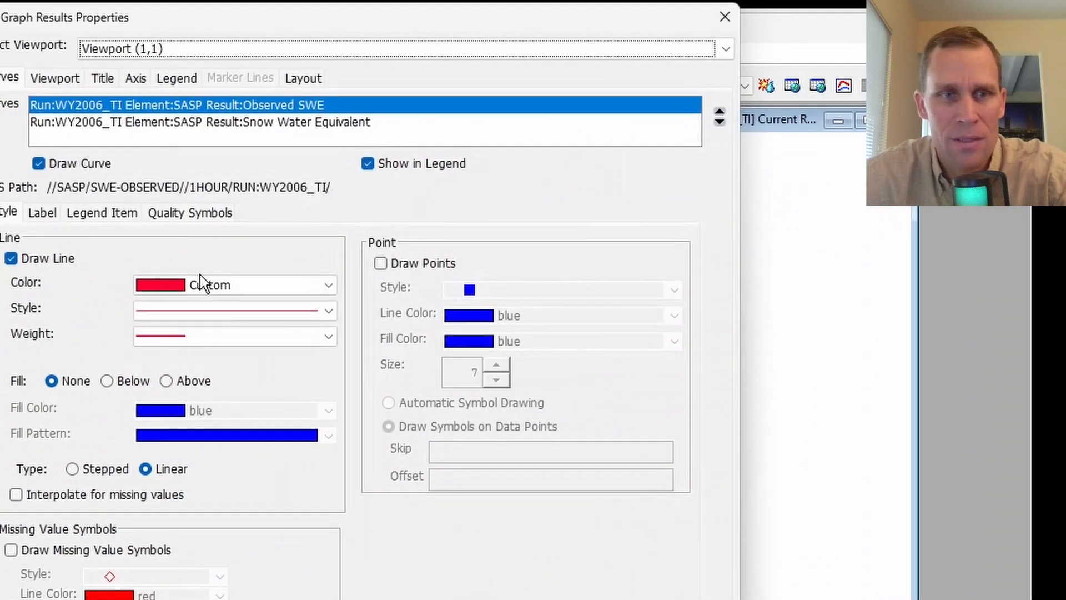
left_click(200, 331)
left_click(269, 389)
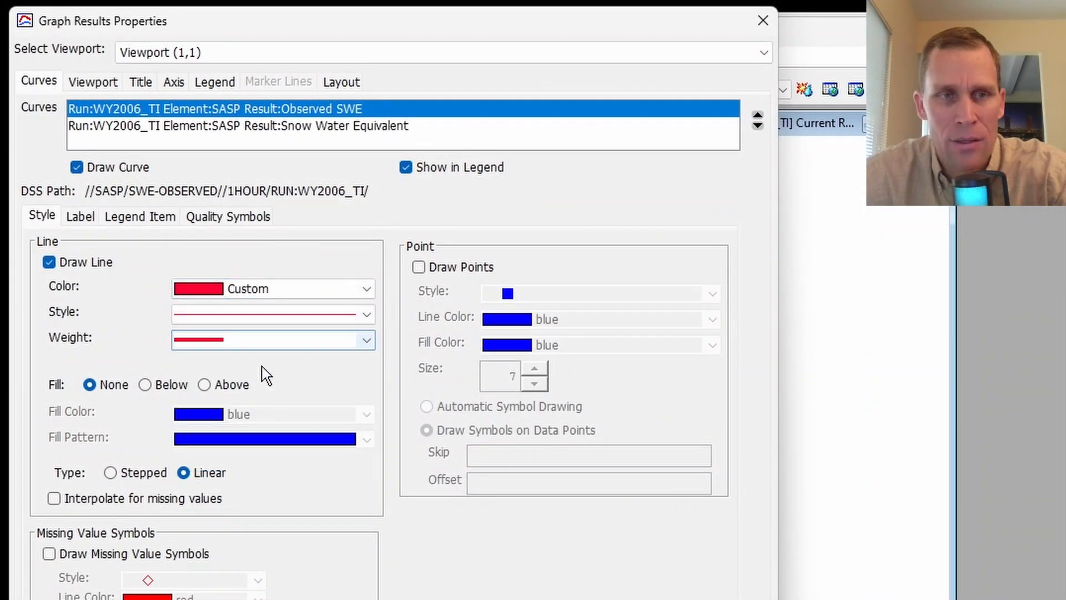
- Format the Snow Water Equivalent curve as a thicker, solid blue line and apply the plot properties
left_click(230, 131)
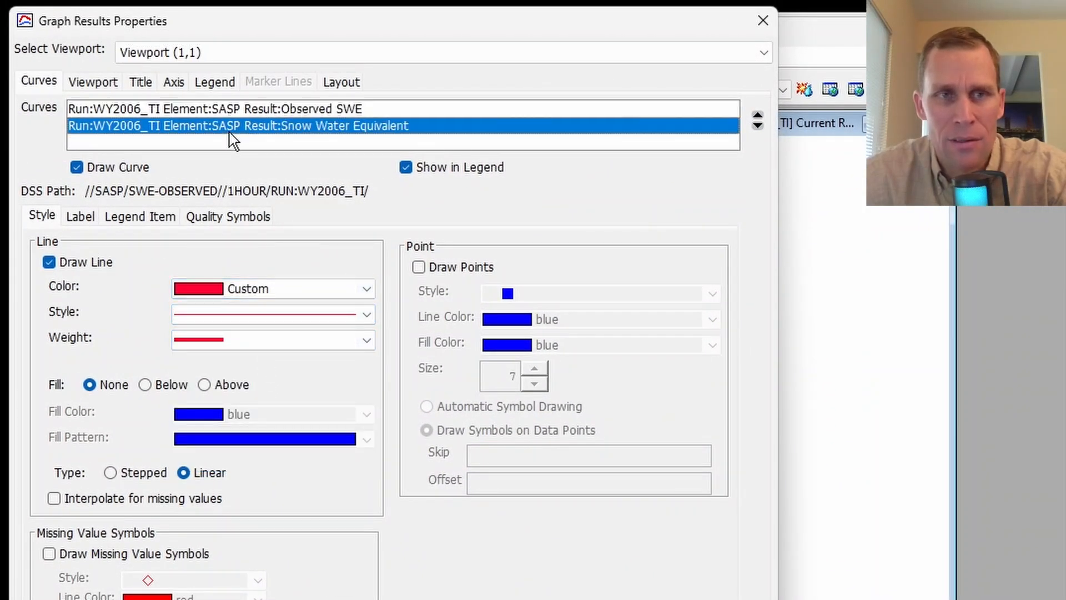
left_click(264, 290)
scroll(259, 371, "up", 2)
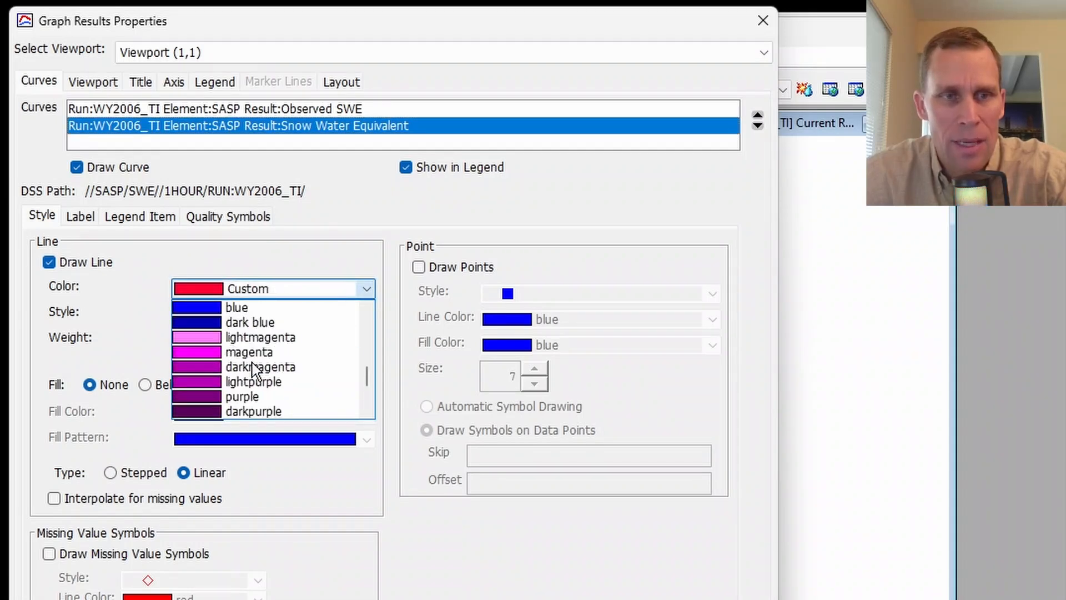
left_click(240, 307)
left_click(268, 313)
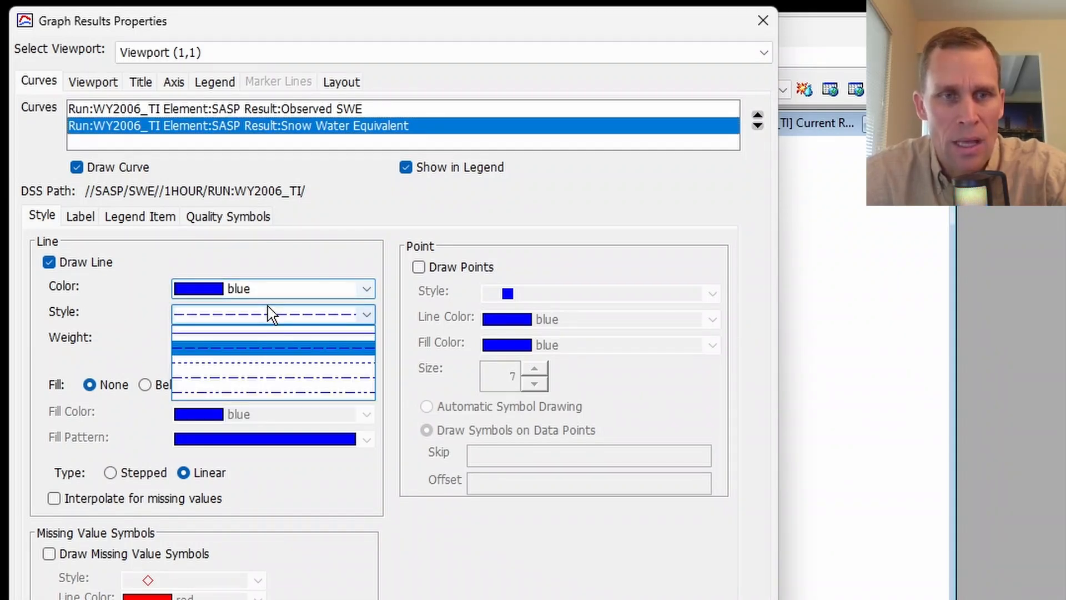
left_click(268, 335)
left_click(269, 342)
left_click(257, 389)
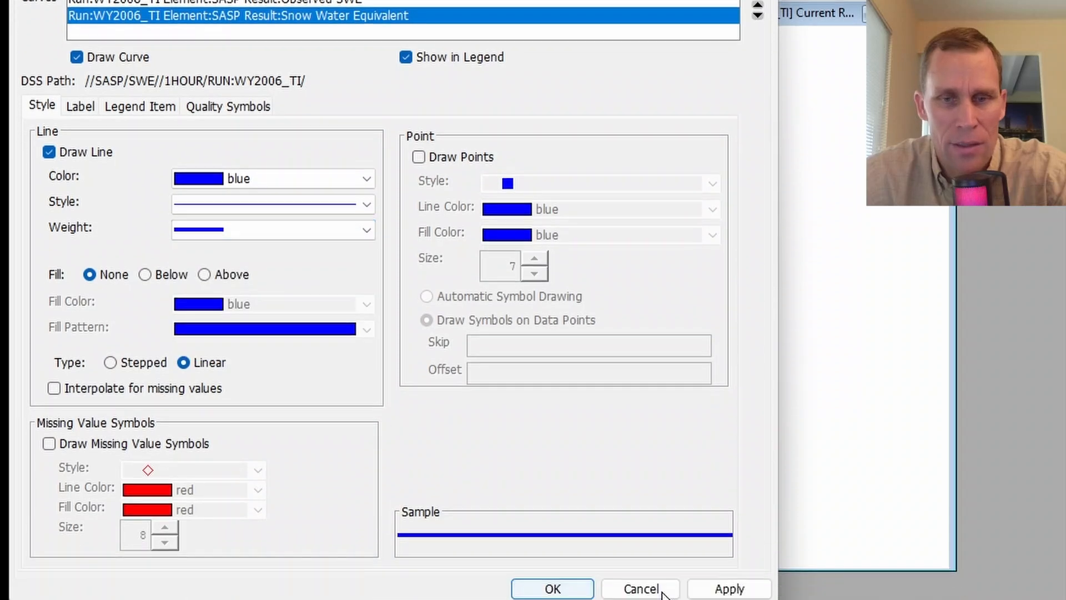
left_click(729, 574)
left_click(574, 572)
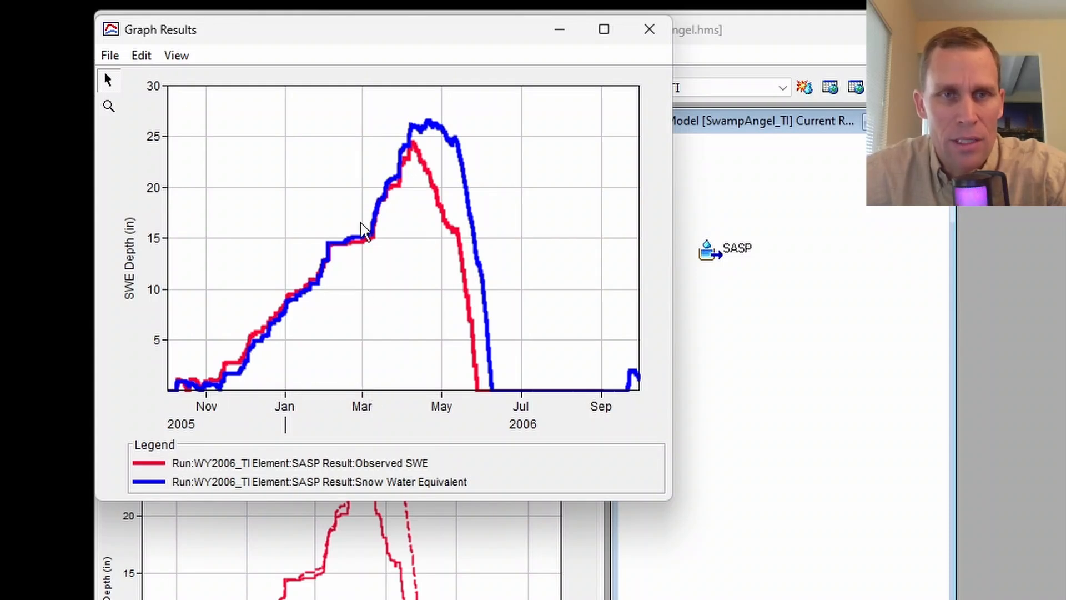
- Compare the observed and simulated SWE curves through peak and melt-out, and close the graph
mouse_move(384, 192)
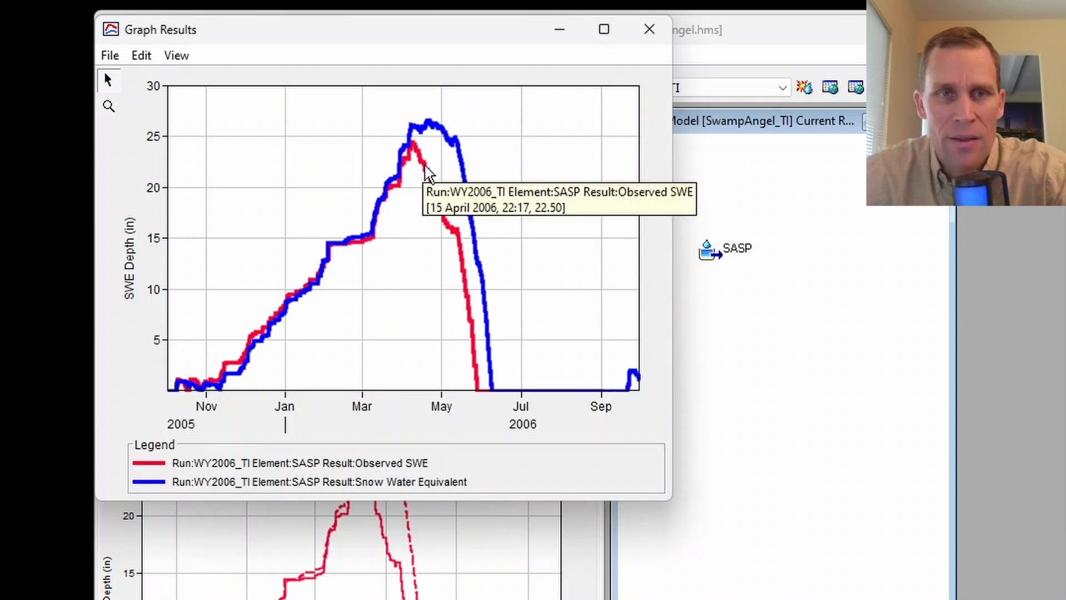
mouse_move(433, 133)
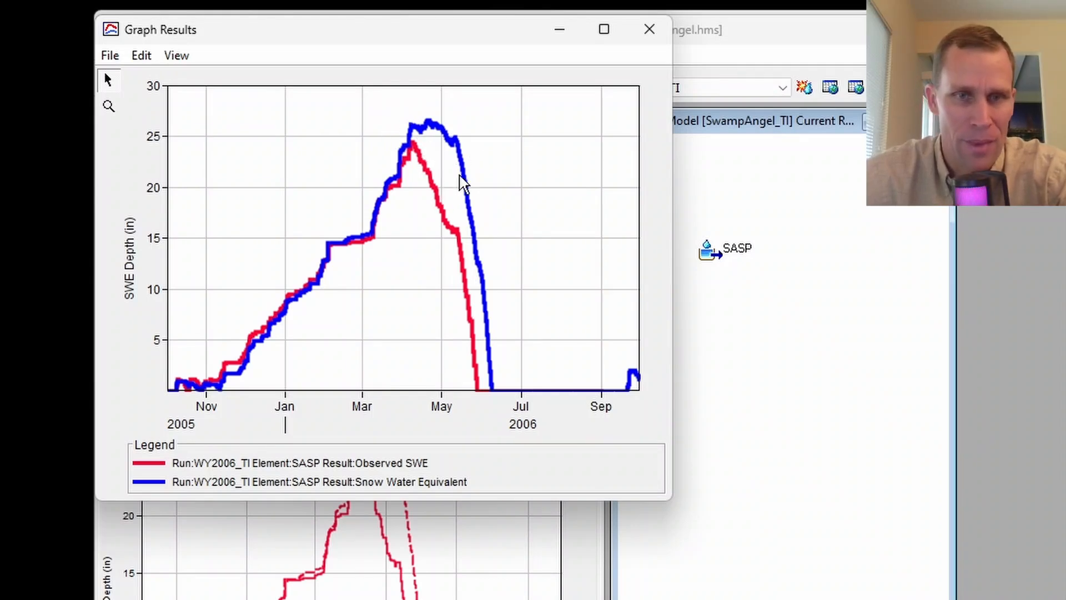
left_click(650, 29)
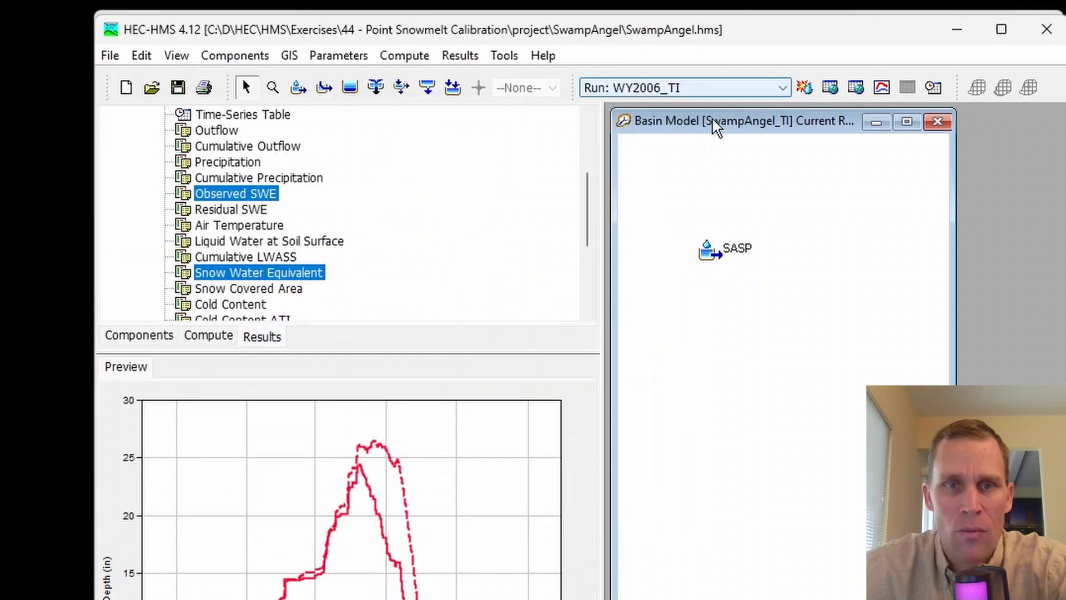
- Review the computed and observed SWE statistics in subbasin SASP's summary results, and close the summary
left_click(715, 257)
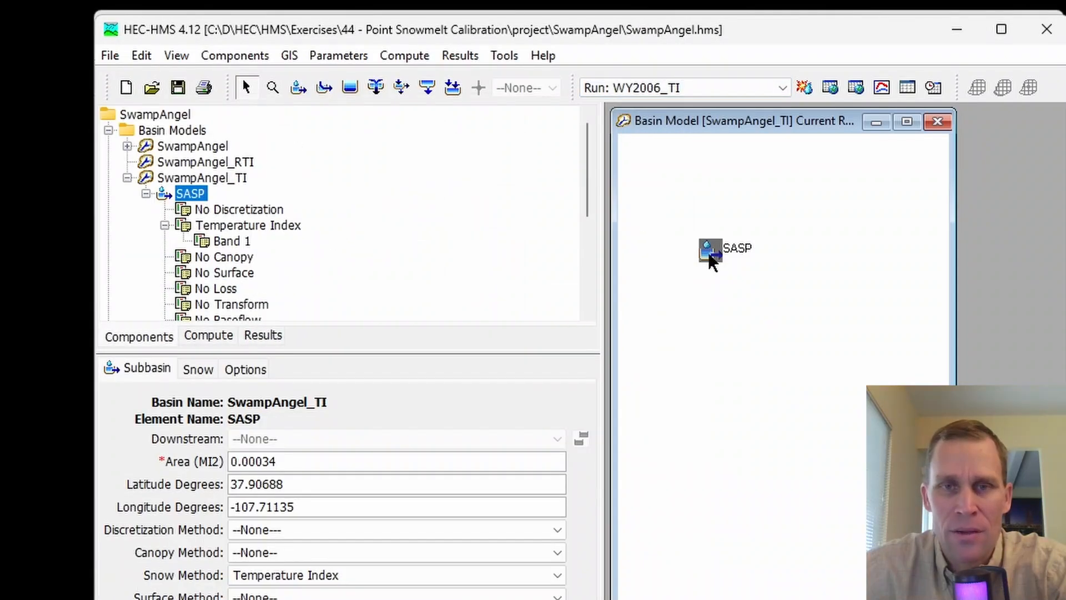
left_click(909, 89)
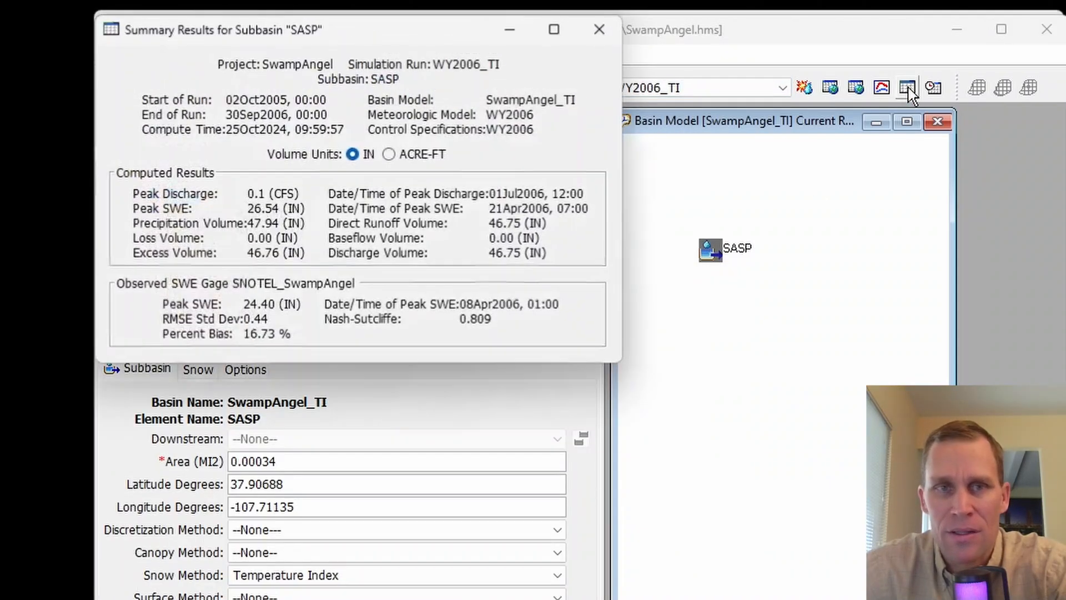
left_click_drag(514, 42, 542, 95)
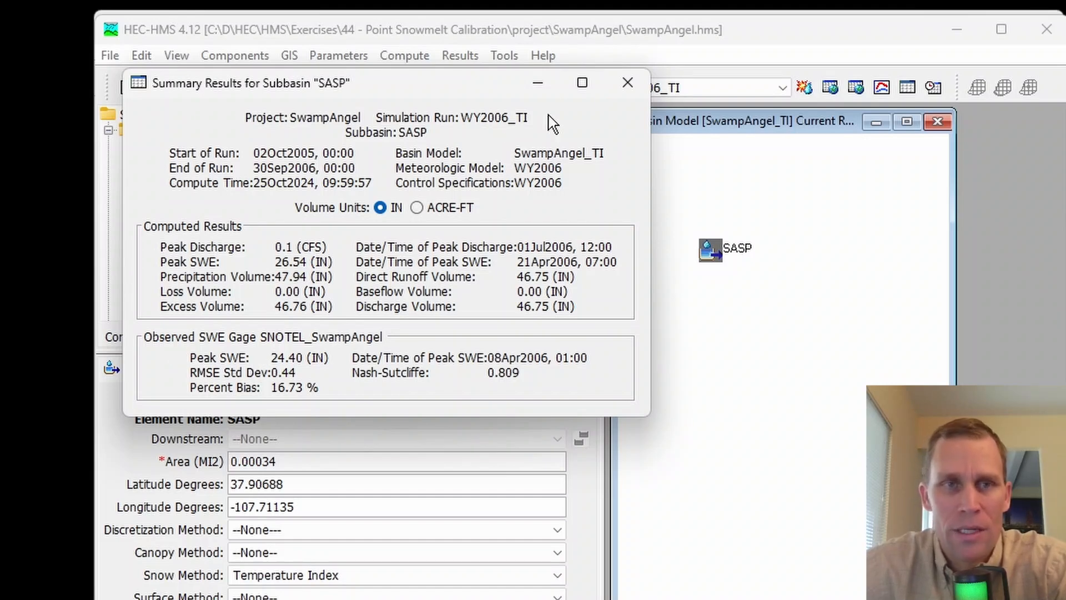
left_click(631, 85)
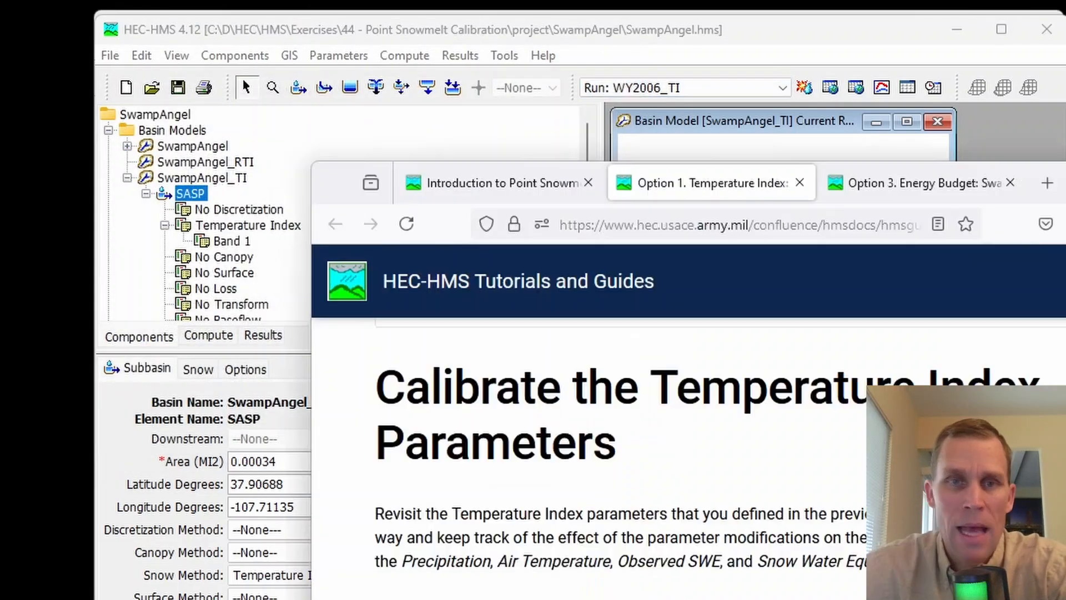
- Switch to the browser tutorial, read the instructions for calibrating the Temperature Index parameters, and return to HEC-HMS
left_click_drag(1065, 181, 936, 44)
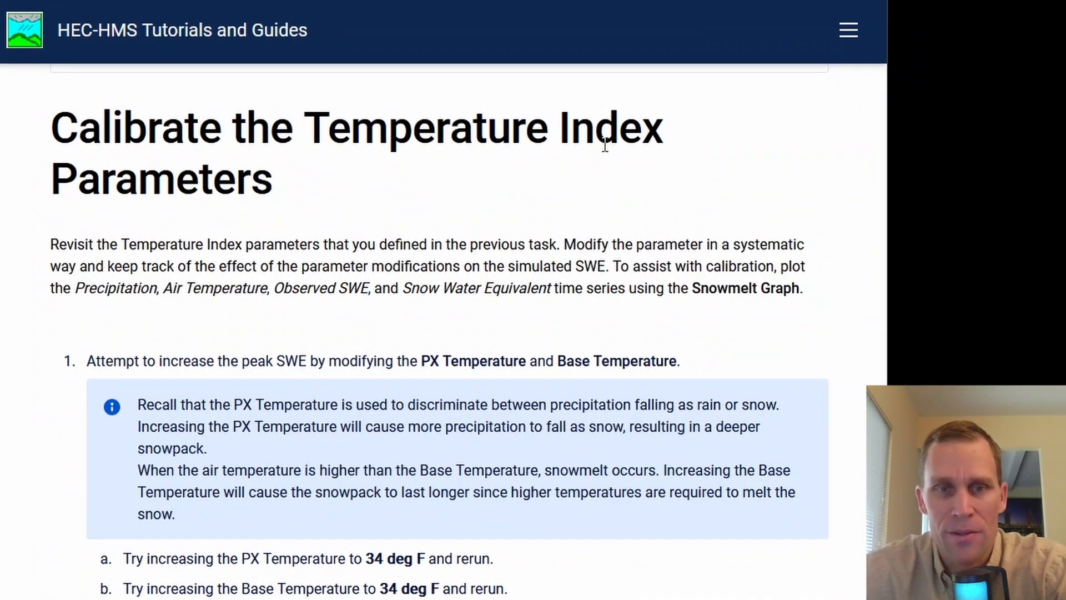
middle_click(13, 205)
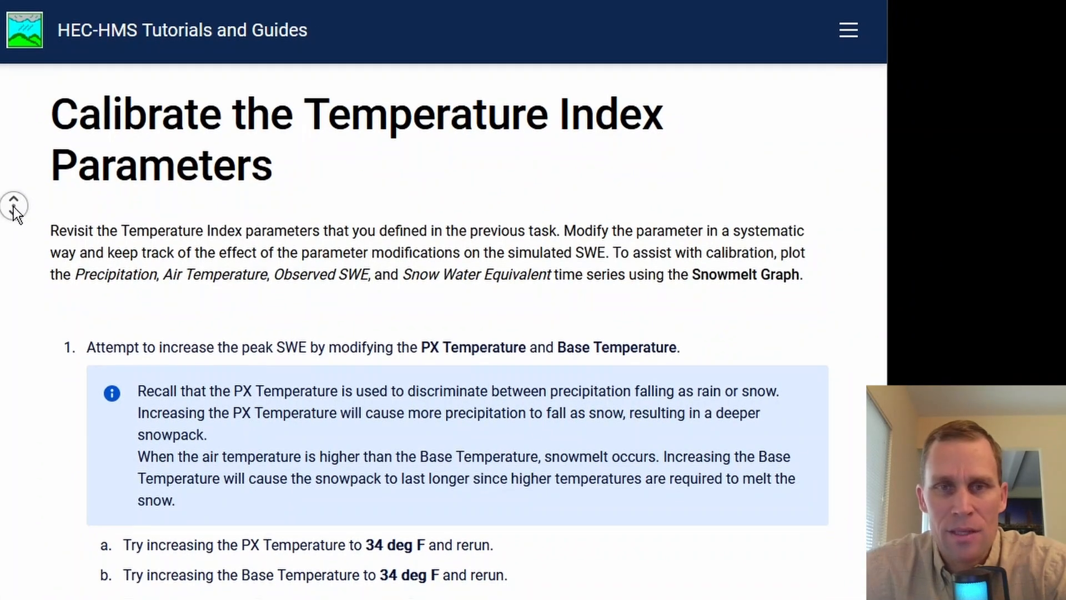
middle_click(22, 242)
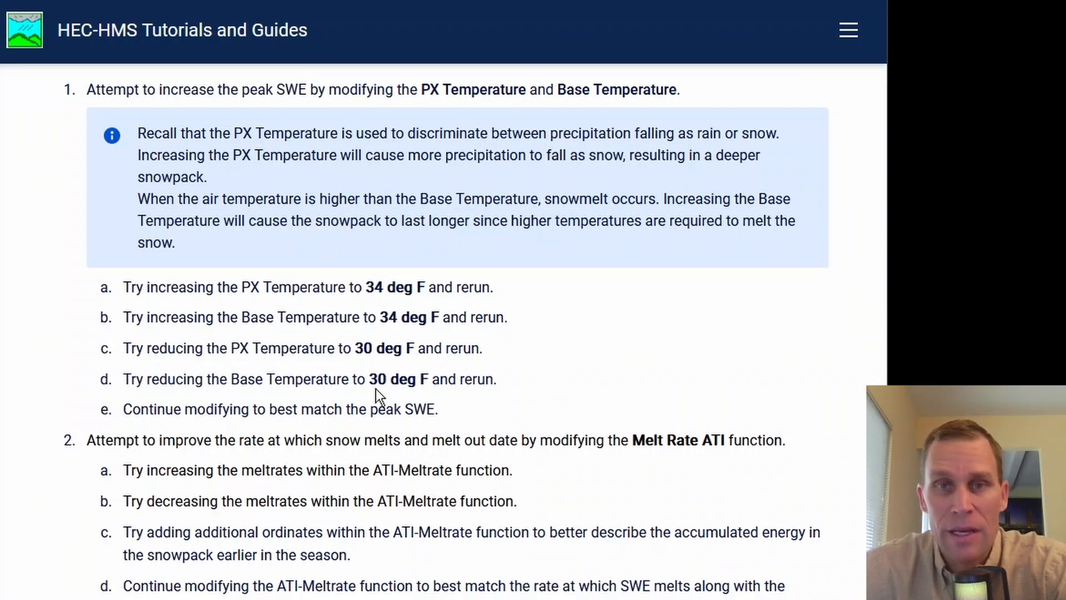
left_click_drag(105, 89, 696, 167)
scroll(630, 251, "down", 3)
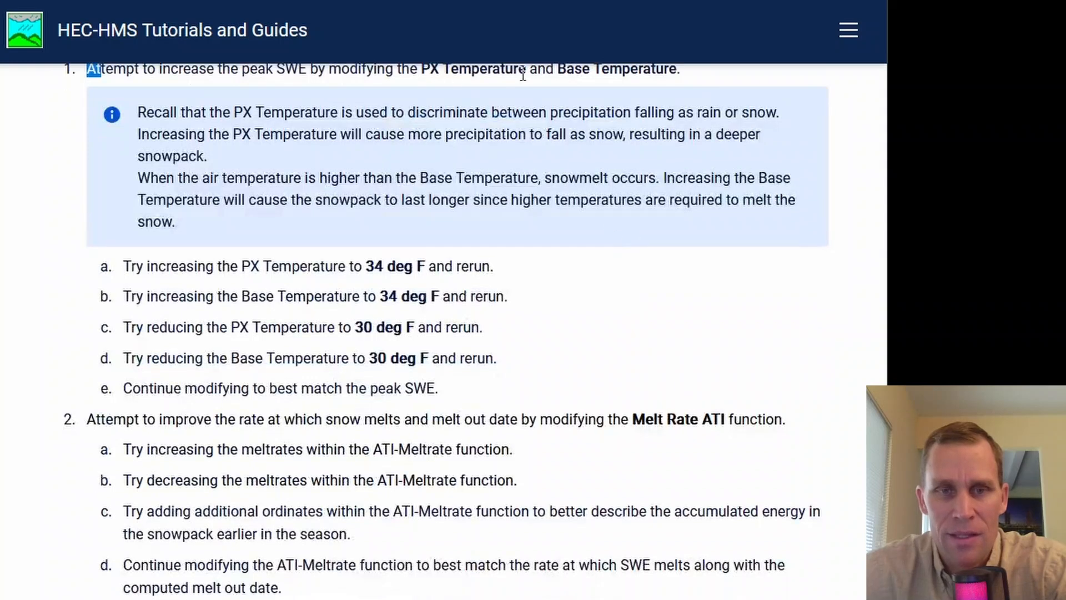
scroll(308, 438, "down", 3)
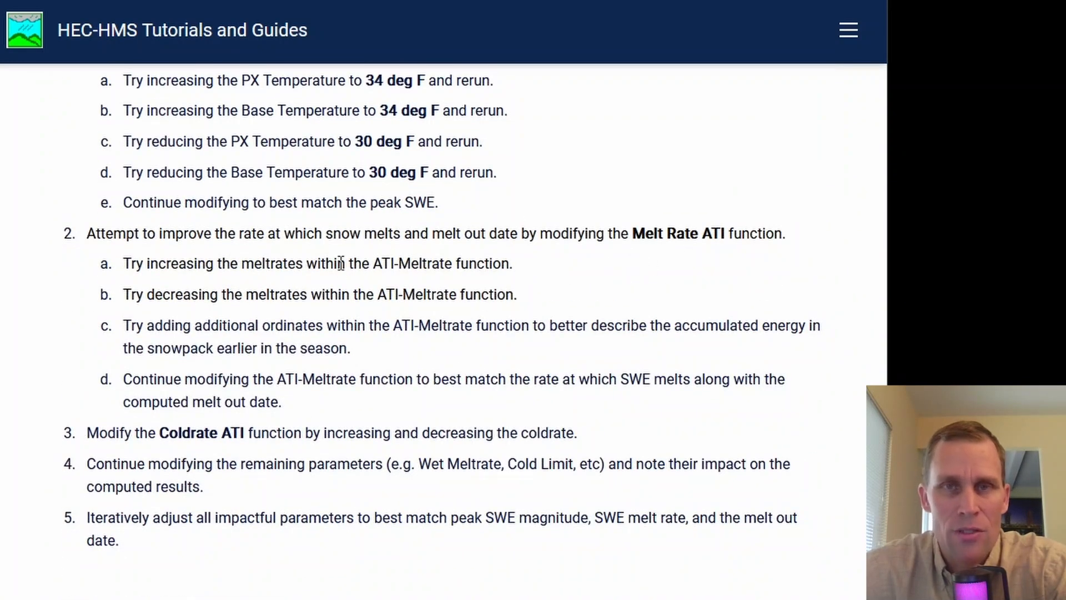
left_click_drag(639, 1, 1065, 100)
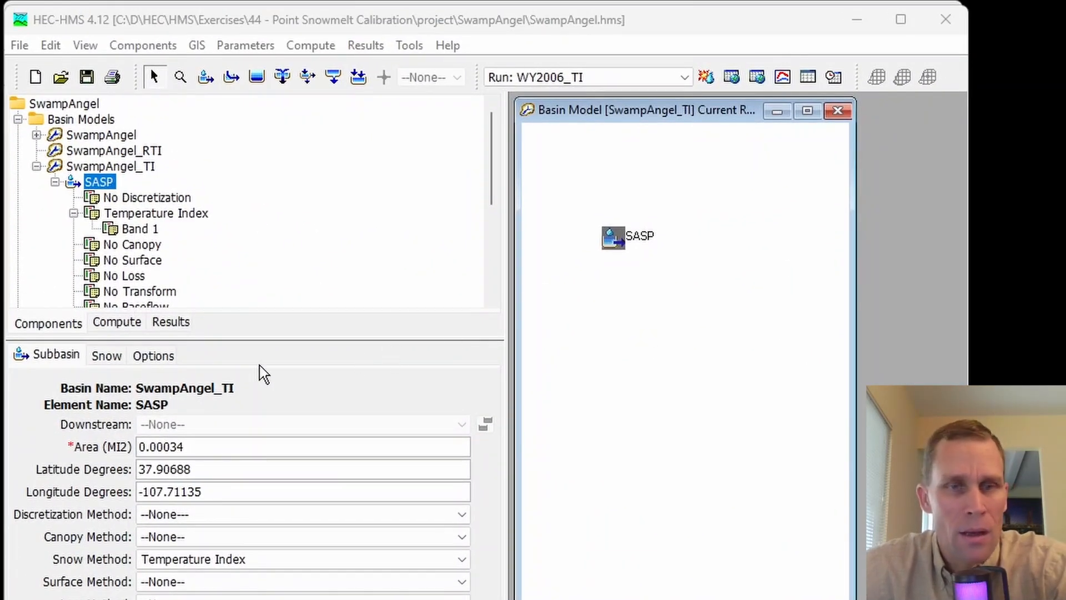
- Set subbasin SASP's PX Temperature and Base Temperature to 30 °F and save the project
left_click(611, 248)
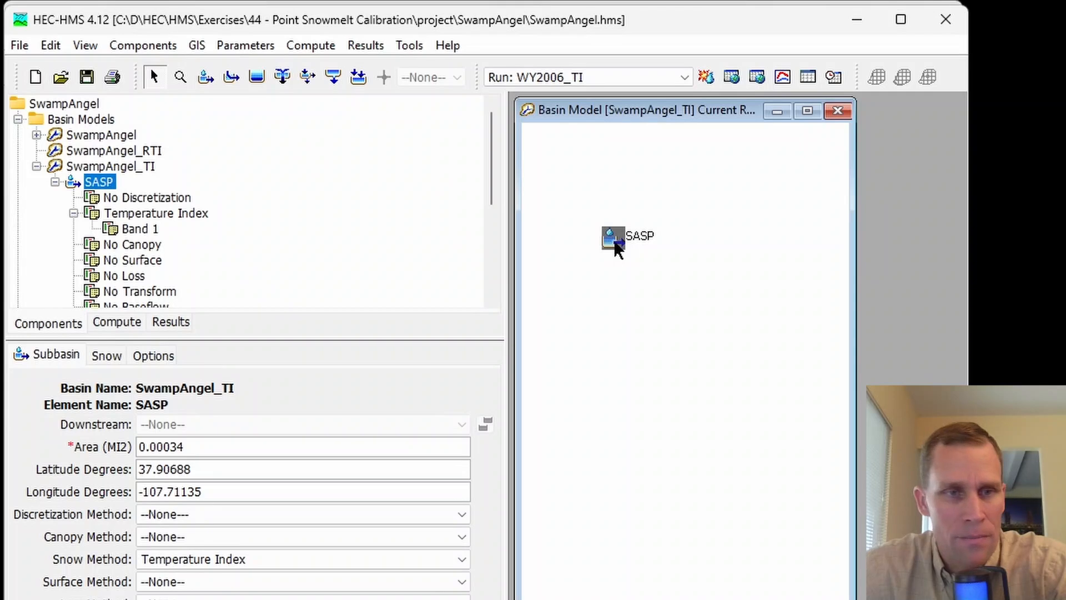
left_click(107, 355)
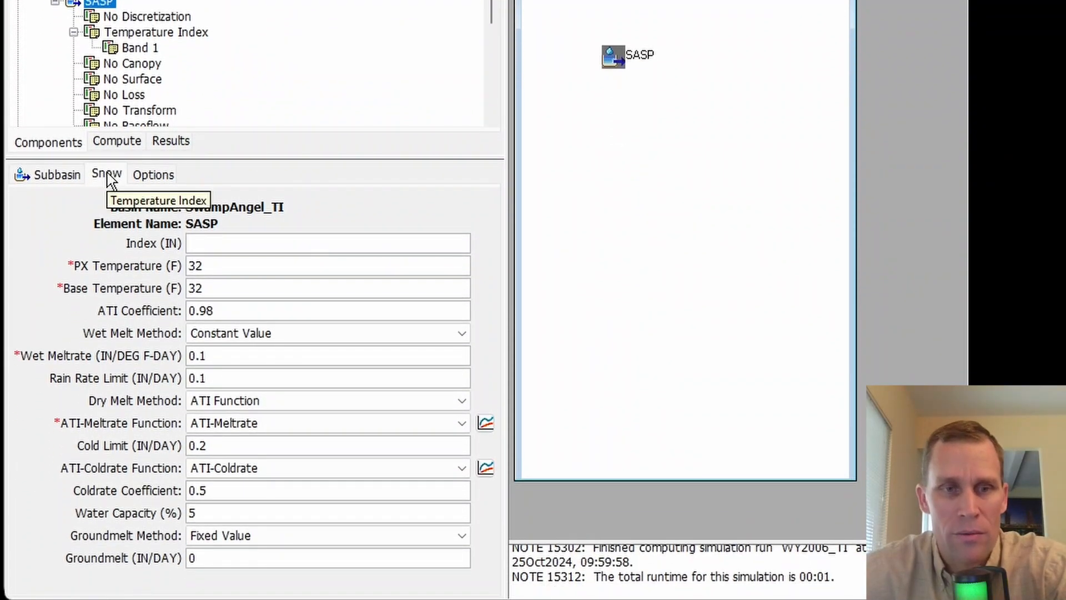
left_click_drag(222, 267, 190, 269)
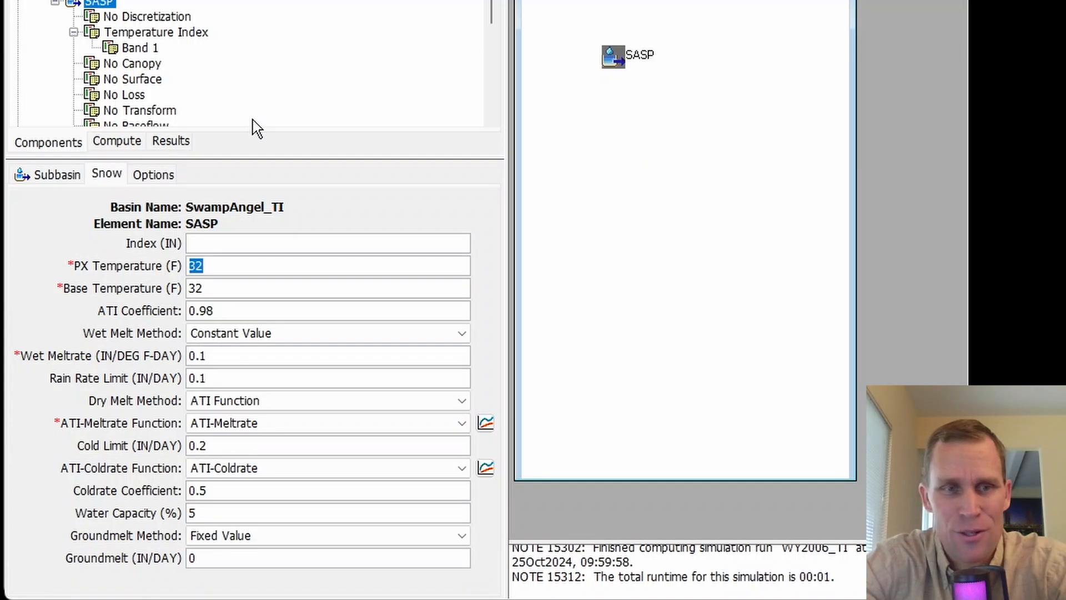
type("30")
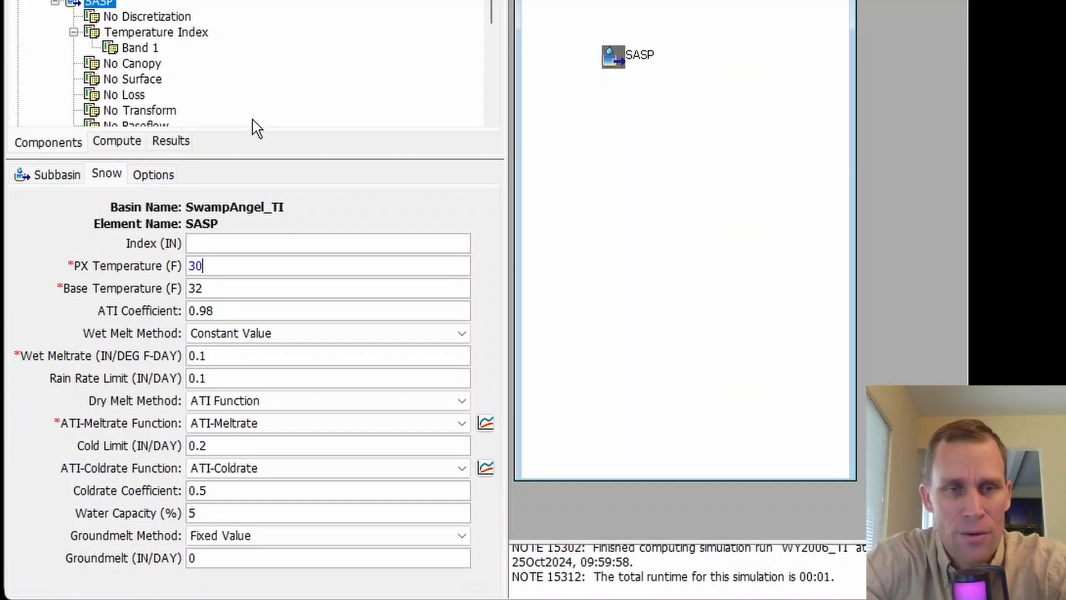
key("Tab")
type("30")
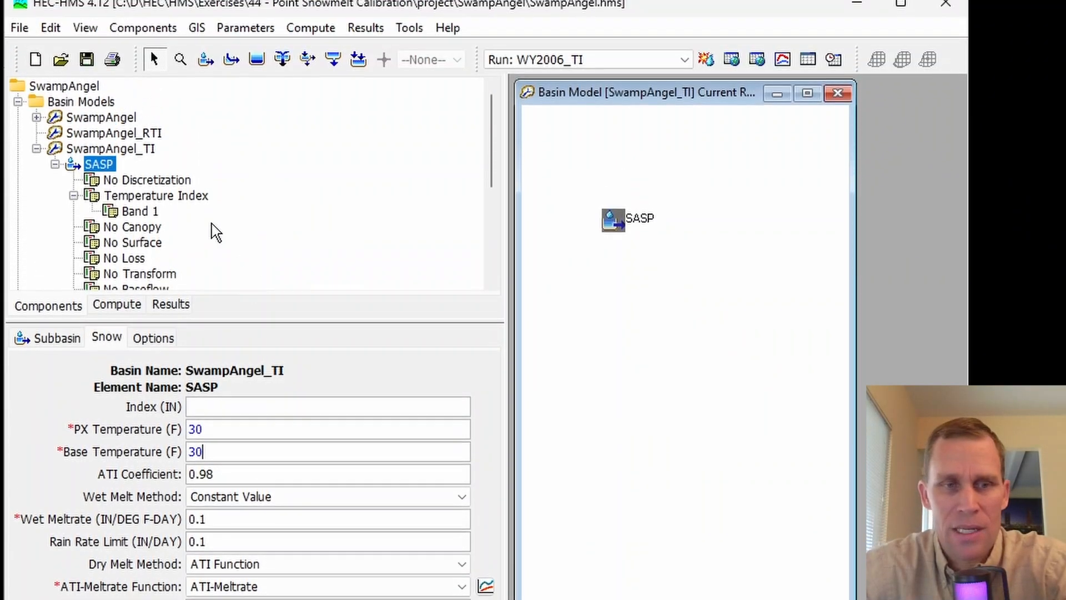
left_click(86, 78)
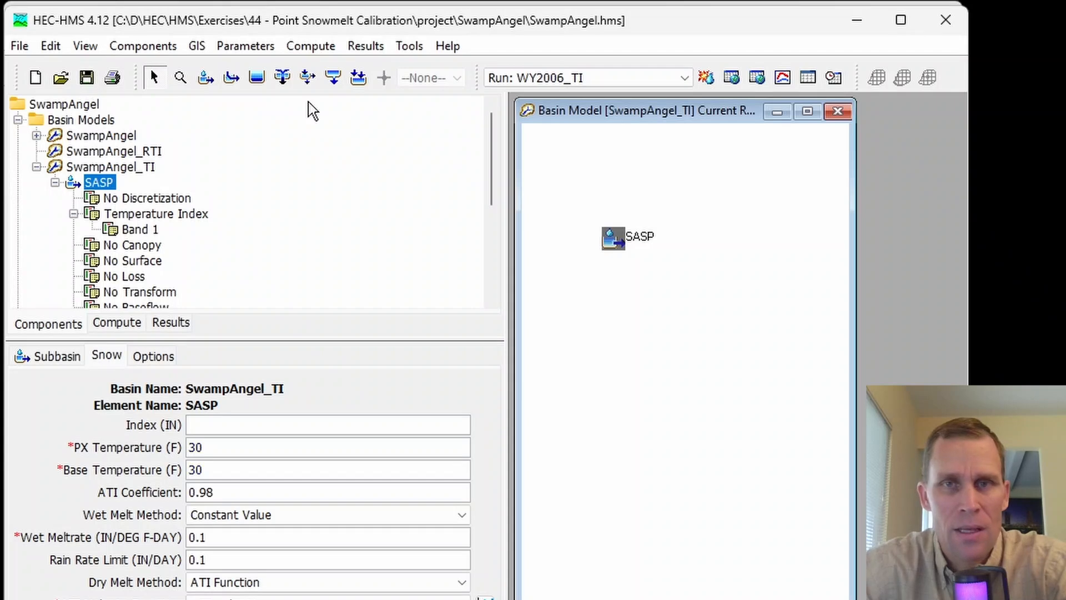
- Compute simulation run WY2006_TI, check subbasin SASP's snowmelt graph for the match between simulated and observed SWE, and close it
left_click(706, 78)
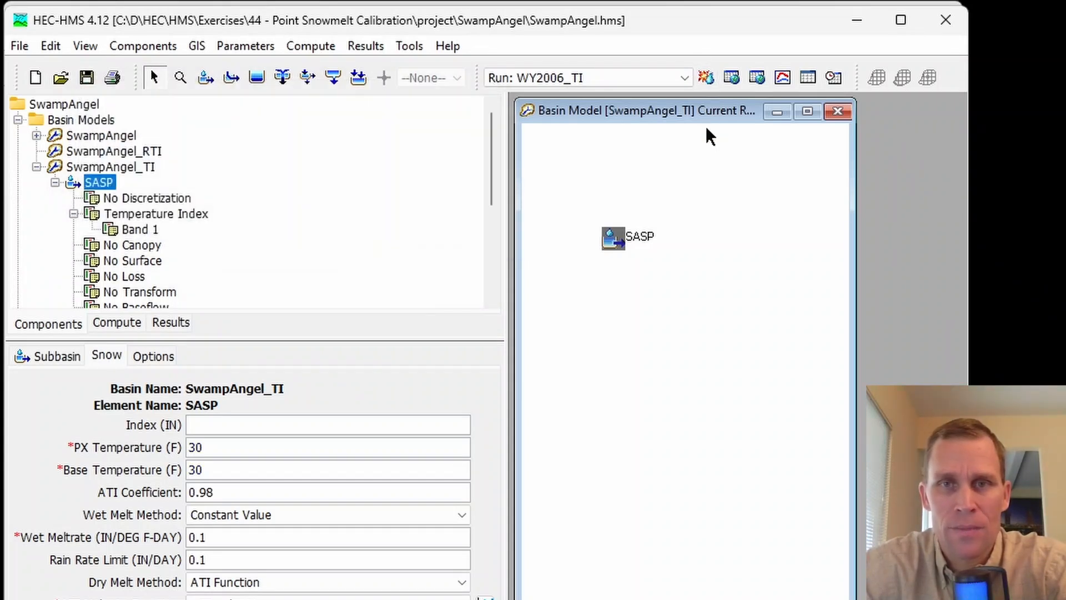
right_click(614, 236)
mouse_move(778, 332)
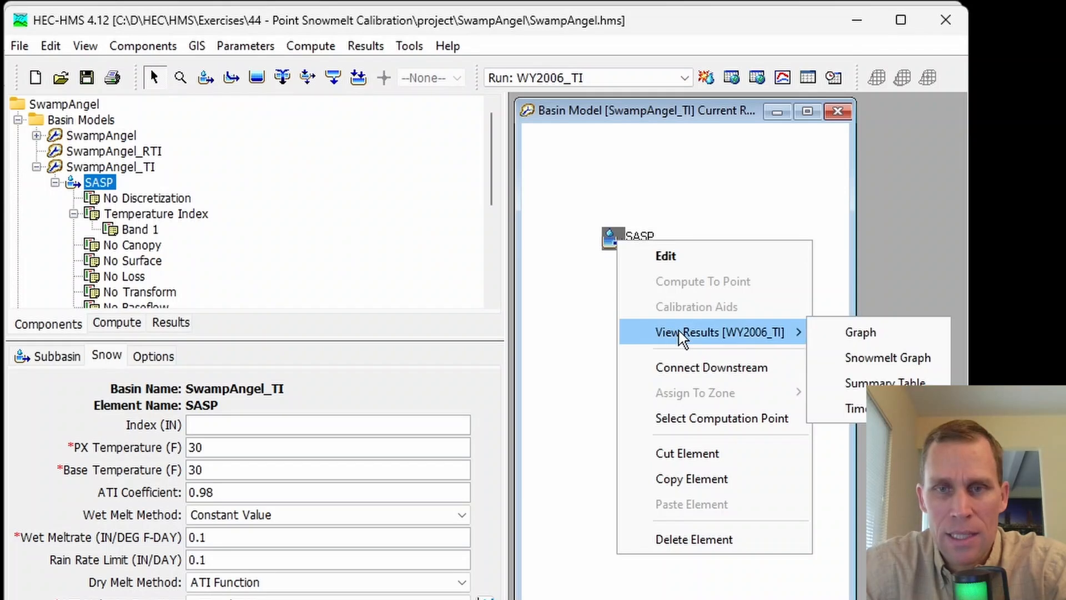
left_click(862, 358)
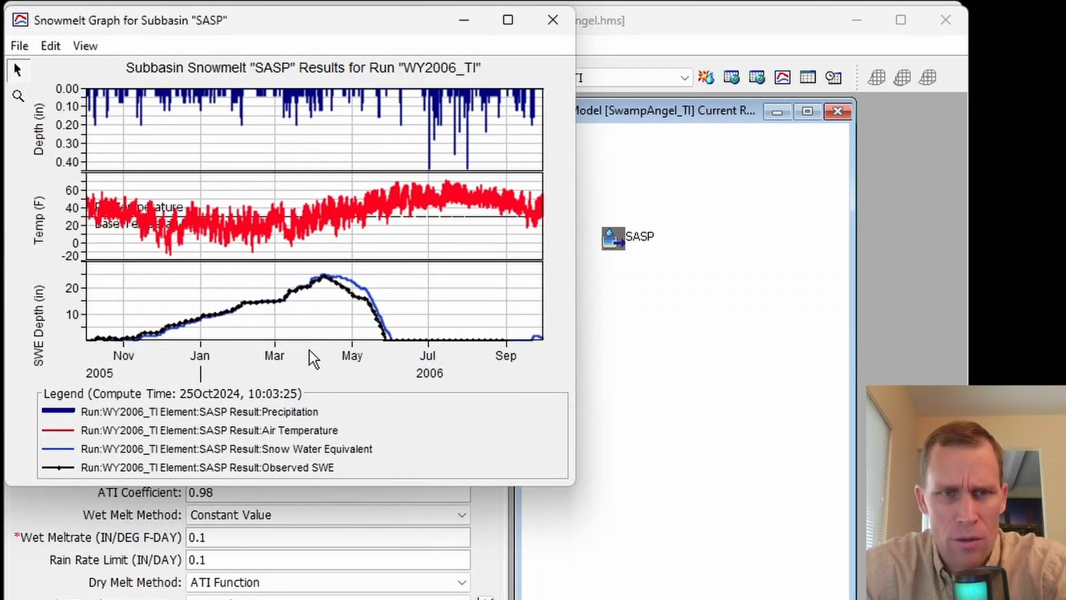
left_click(553, 20)
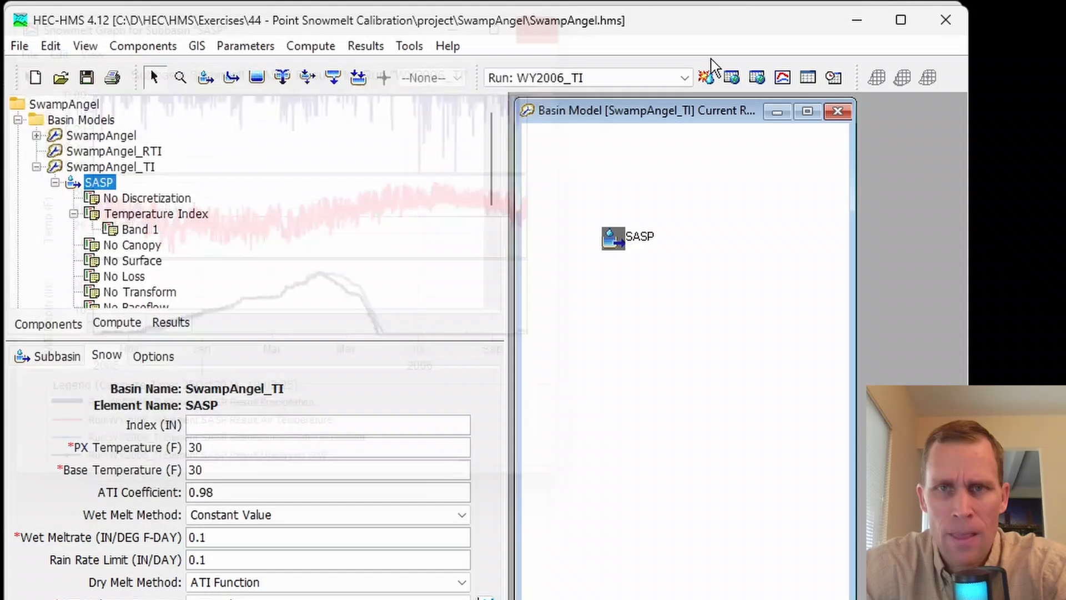
- Check SASP's summary results for the computed and observed peak SWE, Nash-Sutcliffe and percent bias, and close them
left_click(806, 79)
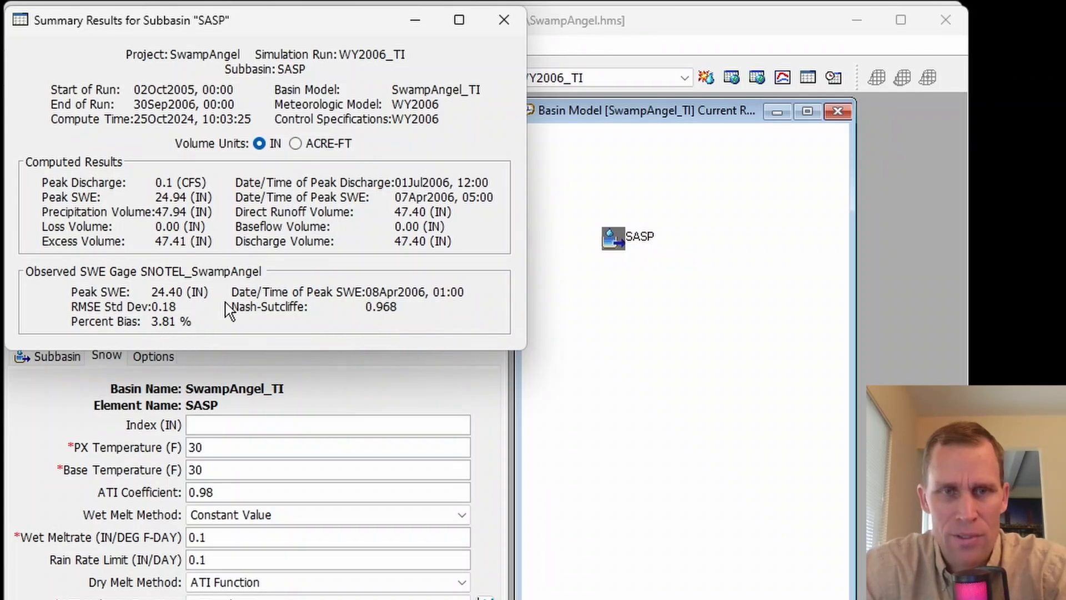
left_click(503, 20)
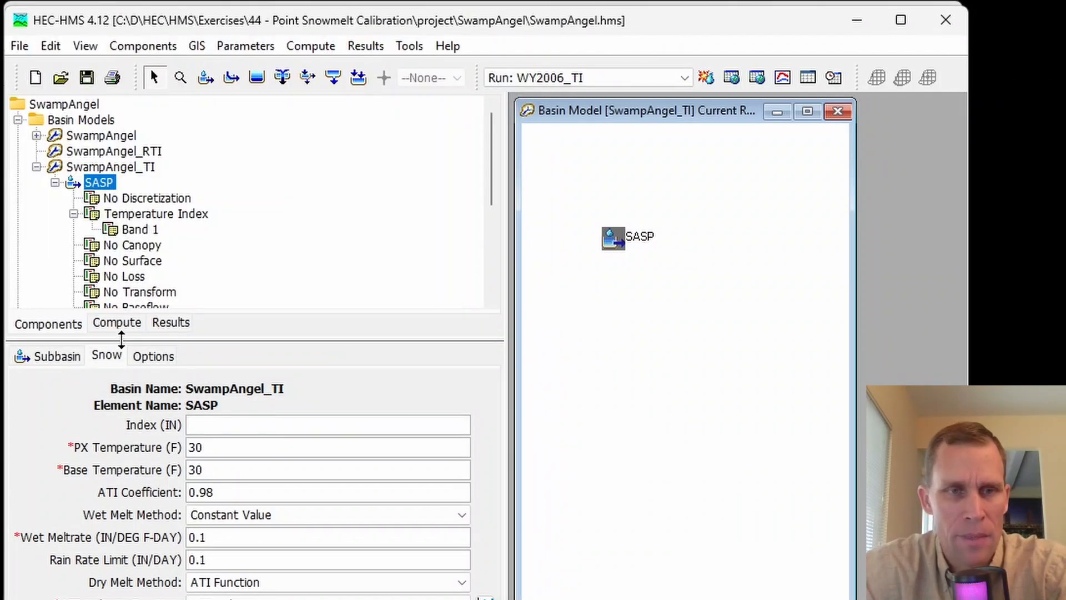
- Plot SASP's Observed SWE and Snow Water Equivalent results together in one graph, compare their peak and melt-out, and close it
left_click(166, 323)
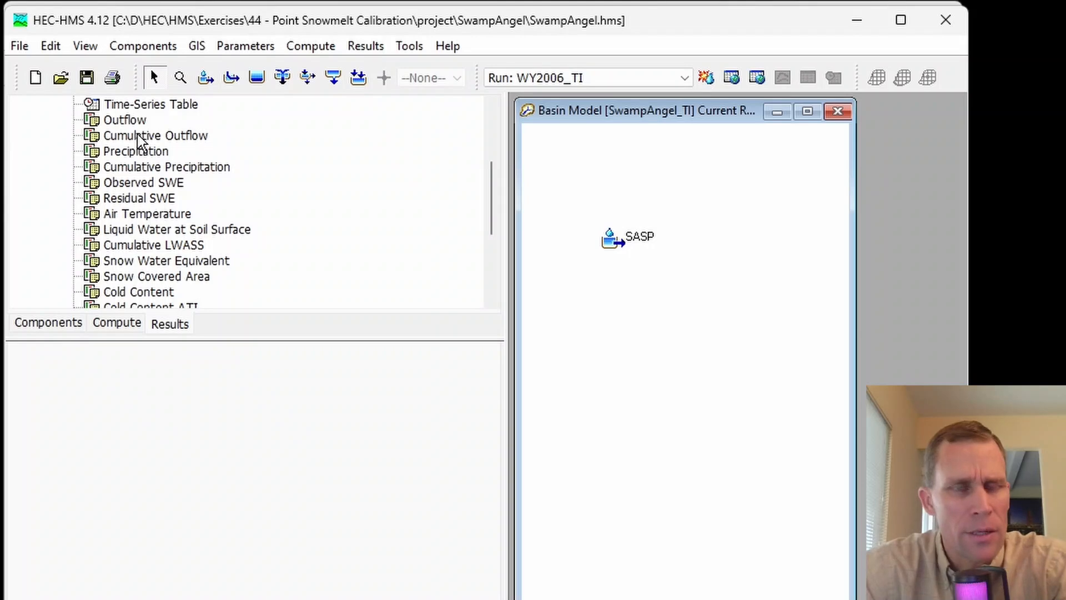
scroll(141, 143, "up", 1)
left_click(151, 228)
scroll(206, 261, "down", 1)
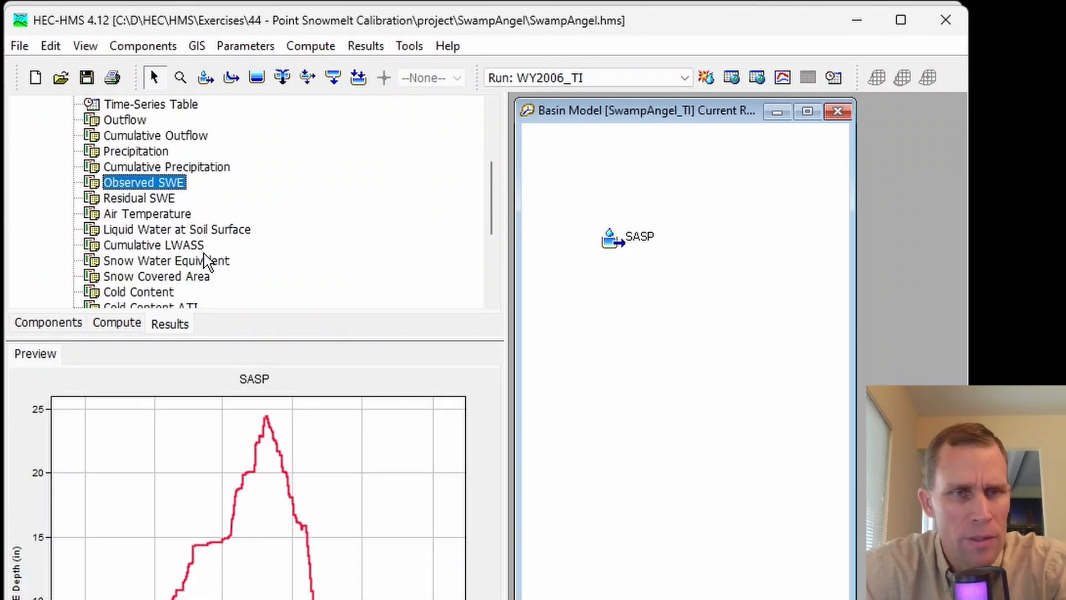
left_click(181, 262, "ctrl")
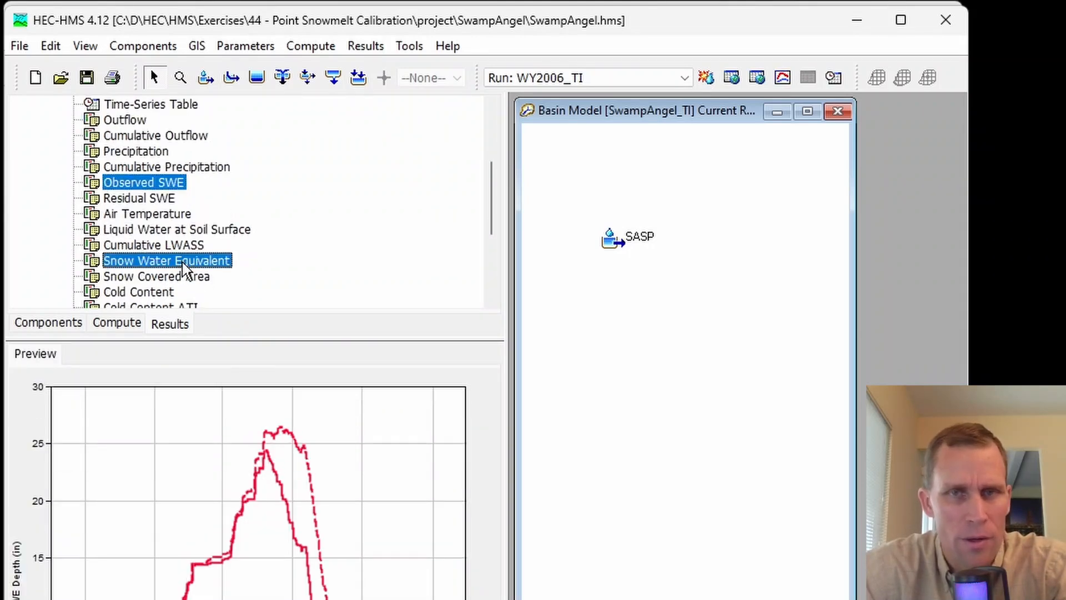
left_click(782, 78)
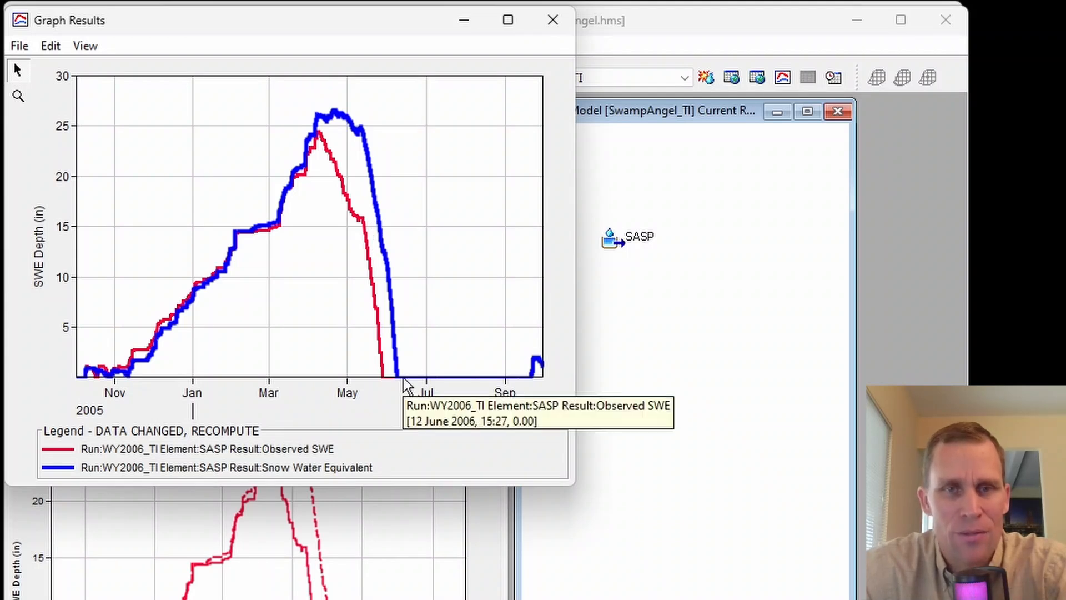
left_click(553, 21)
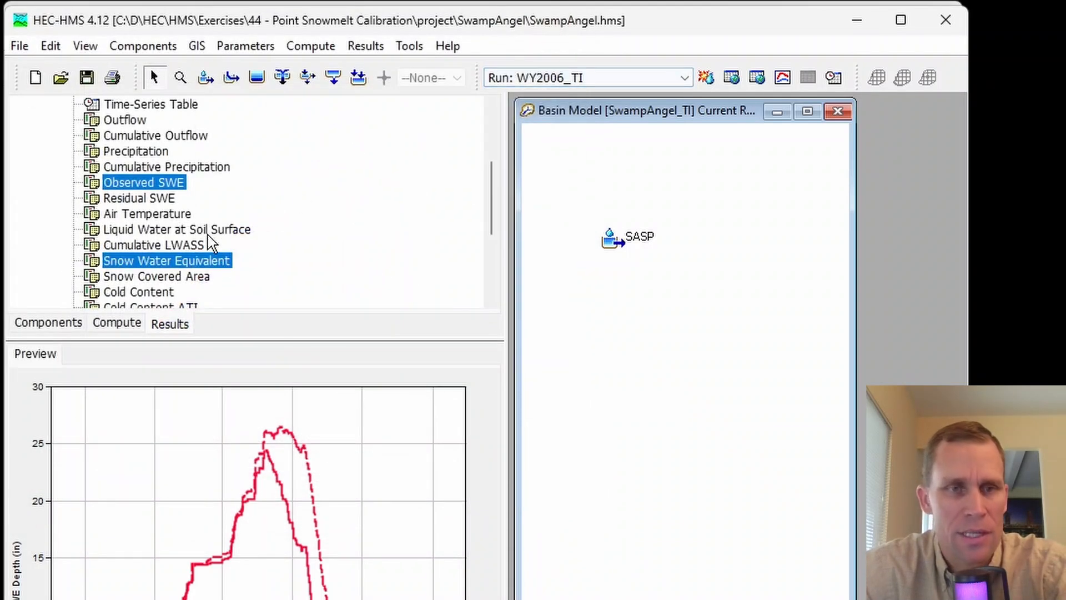
- Return to subbasin SASP's snow parameters and examine the PX Temperature and the assigned ATI-Meltrate function
left_click(65, 326)
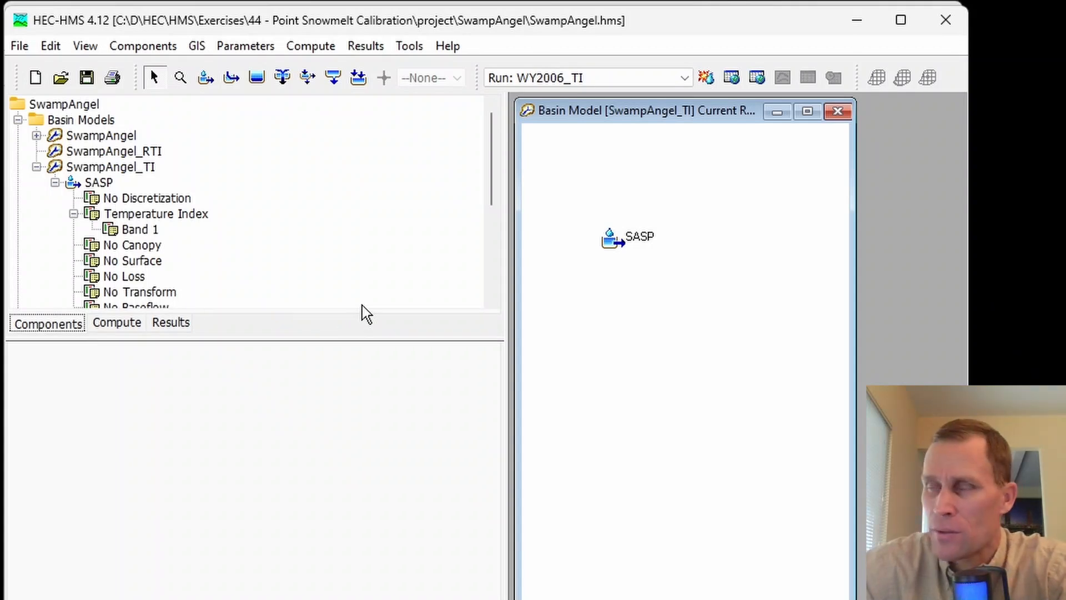
left_click(626, 235)
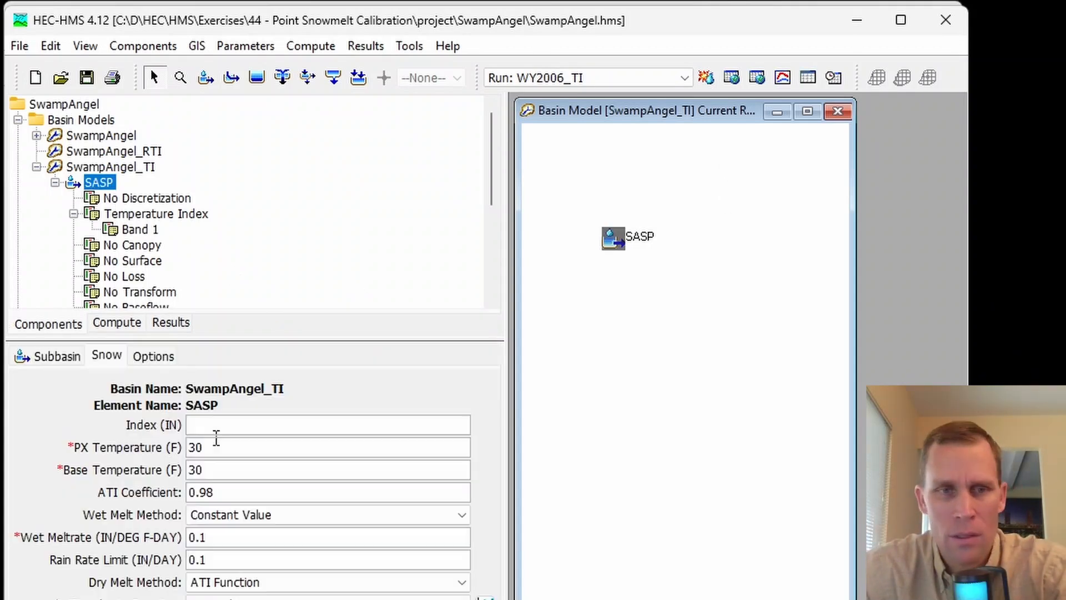
left_click_drag(240, 448, 188, 449)
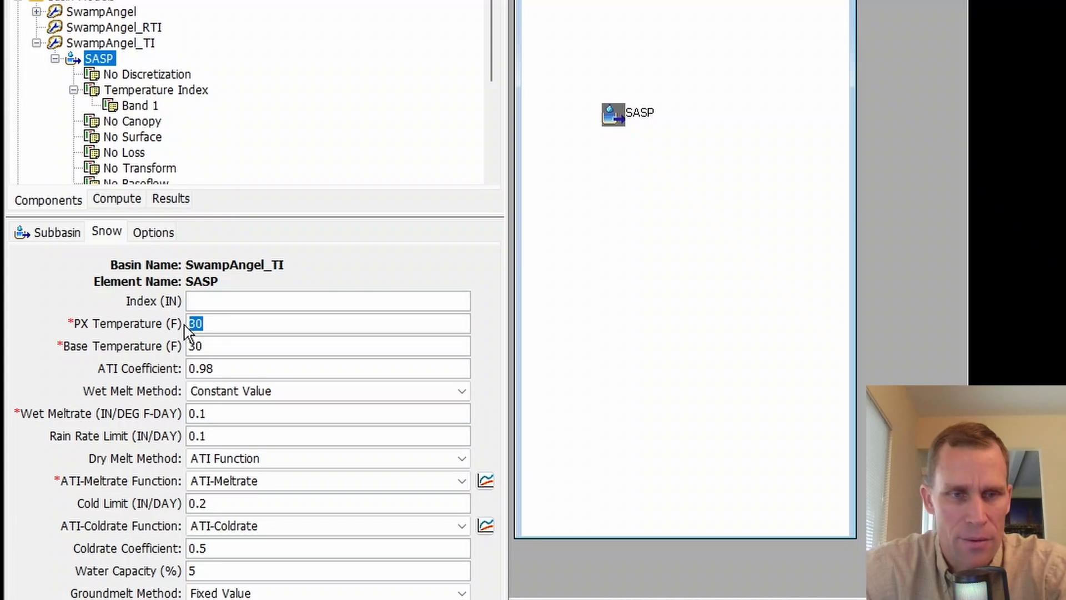
left_click(248, 481)
left_click(248, 481)
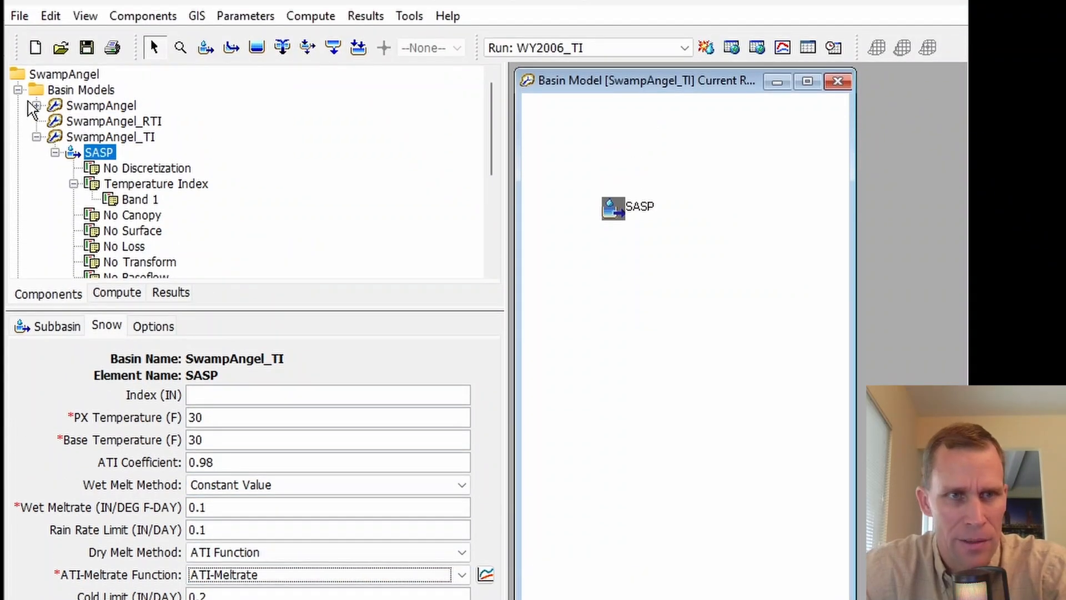
- Set the ATI-Meltrate function's meltrates to 0.04, 0.10 and 0.20 for ATI values 0, 100 and 500, and save the project
left_click(18, 90)
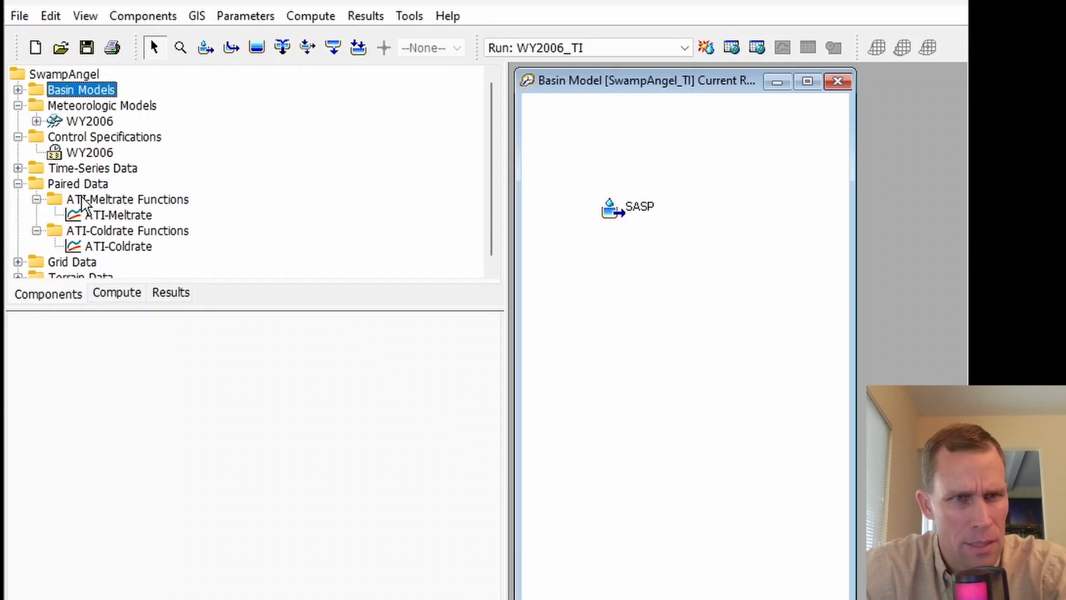
left_click(112, 216)
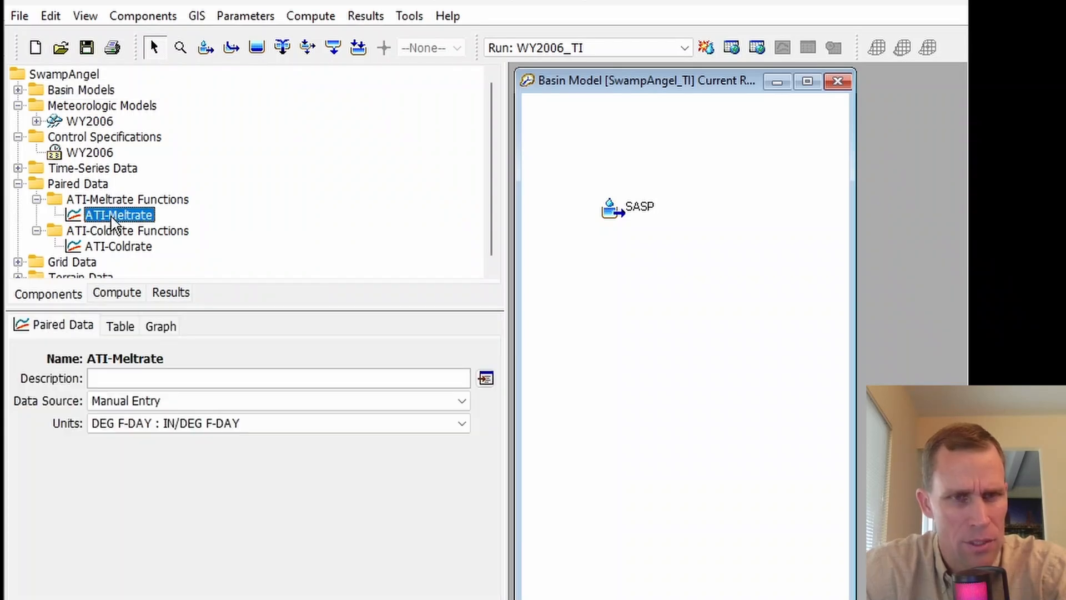
left_click(124, 340)
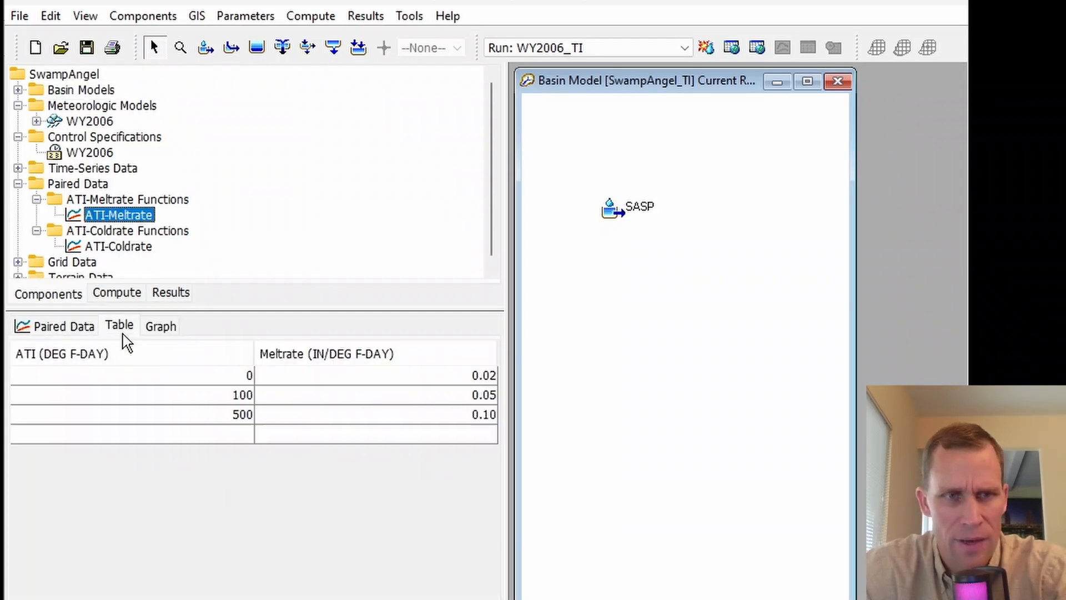
left_click(428, 382)
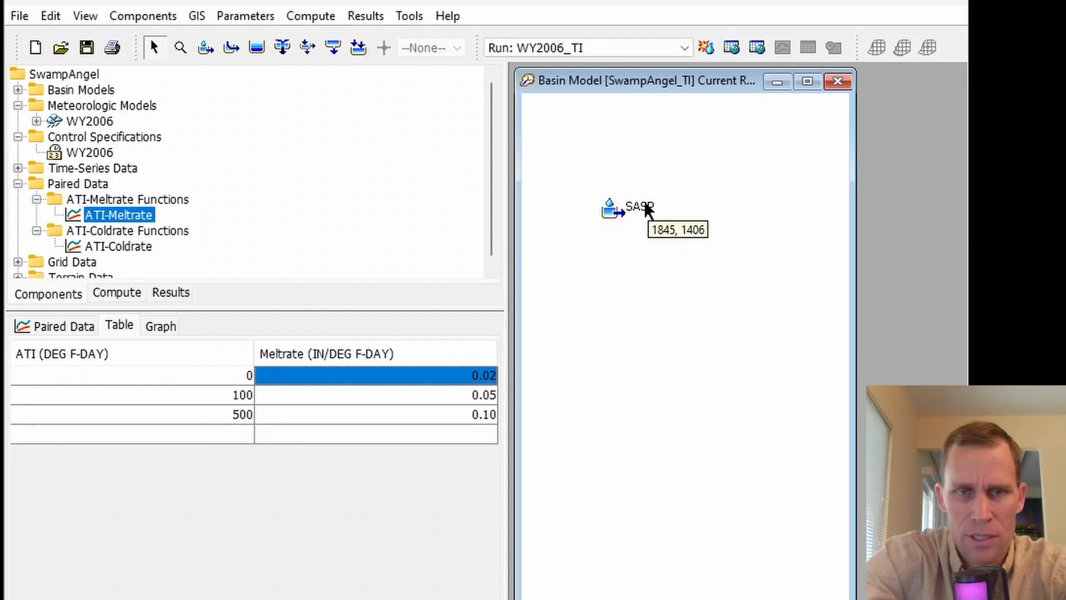
type("0")
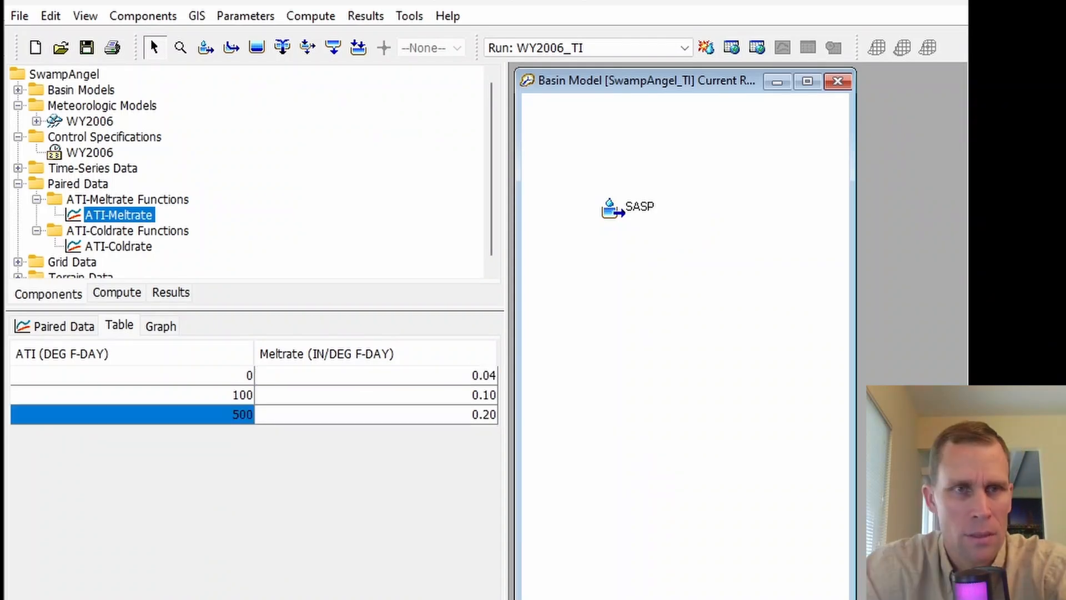
left_click(85, 51)
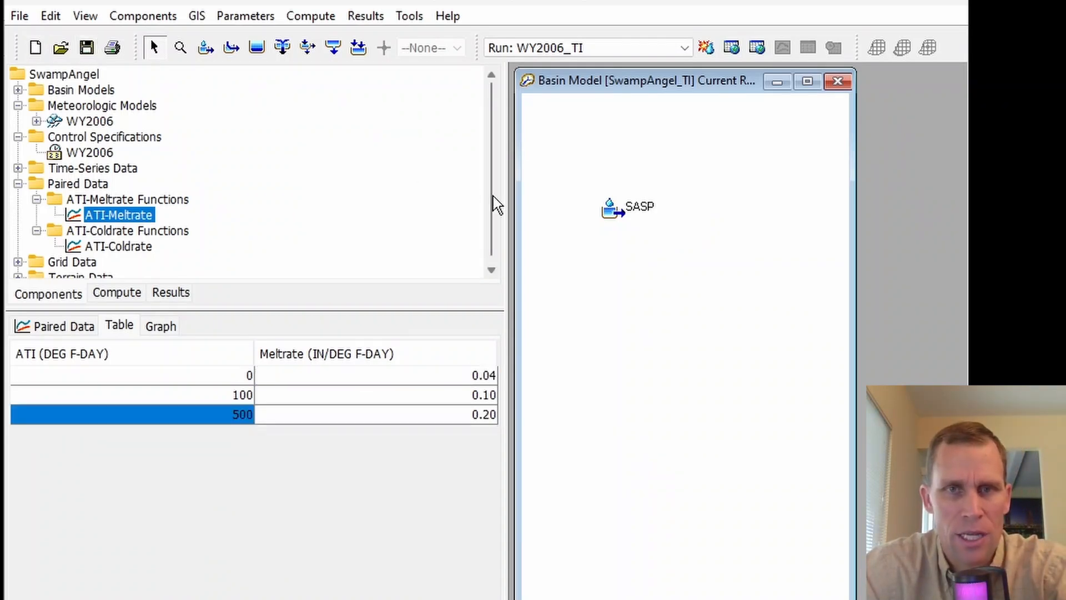
- Recompute run WY2006_TI with the revised meltrates, inspect SASP's snowmelt graph, and close it
left_click(706, 49)
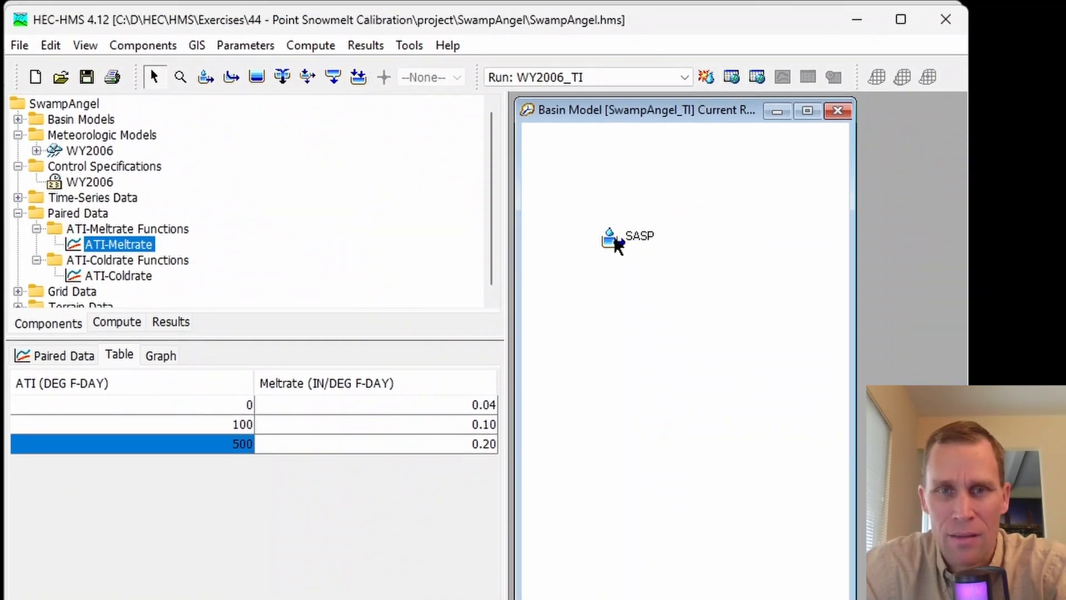
right_click(618, 244)
mouse_move(664, 331)
left_click(837, 356)
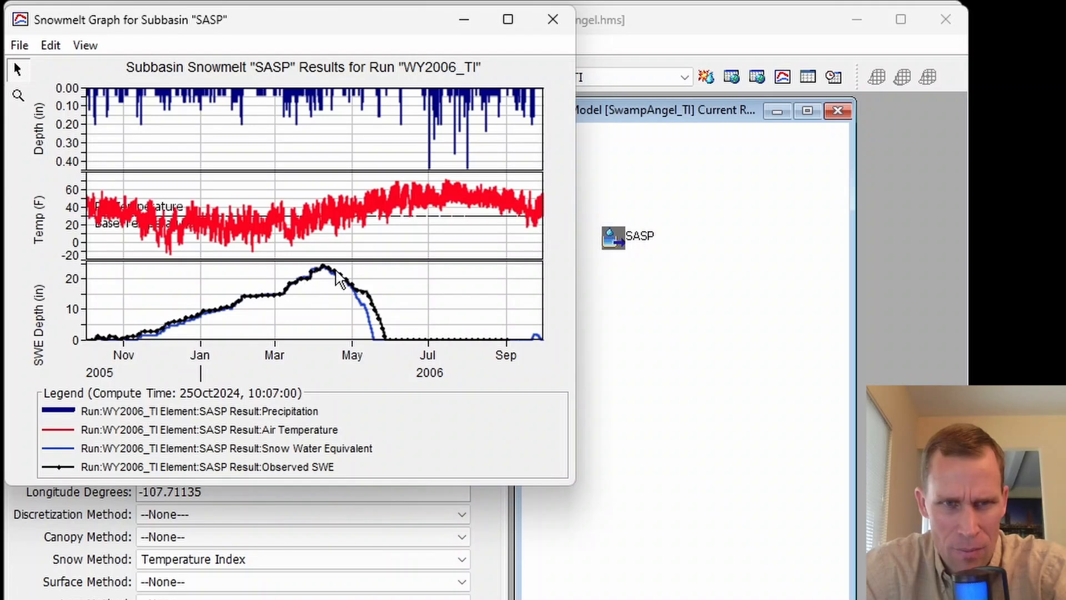
left_click(546, 21)
- Review SASP's summary SWE statistics, and compare Observed SWE with Snow Water Equivalent in a combined results graph
left_click(805, 81)
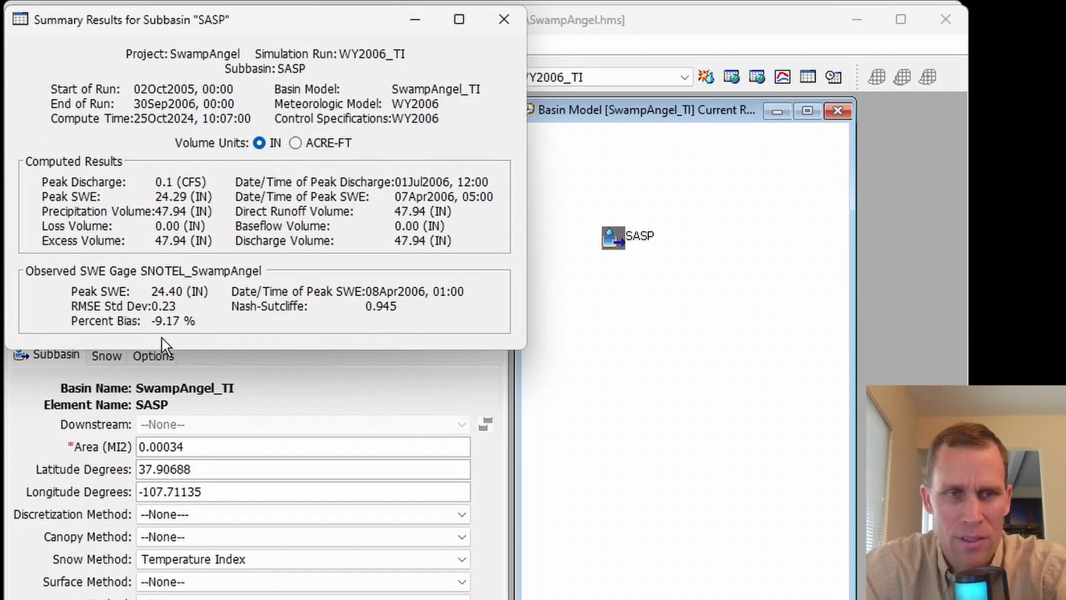
left_click(505, 19)
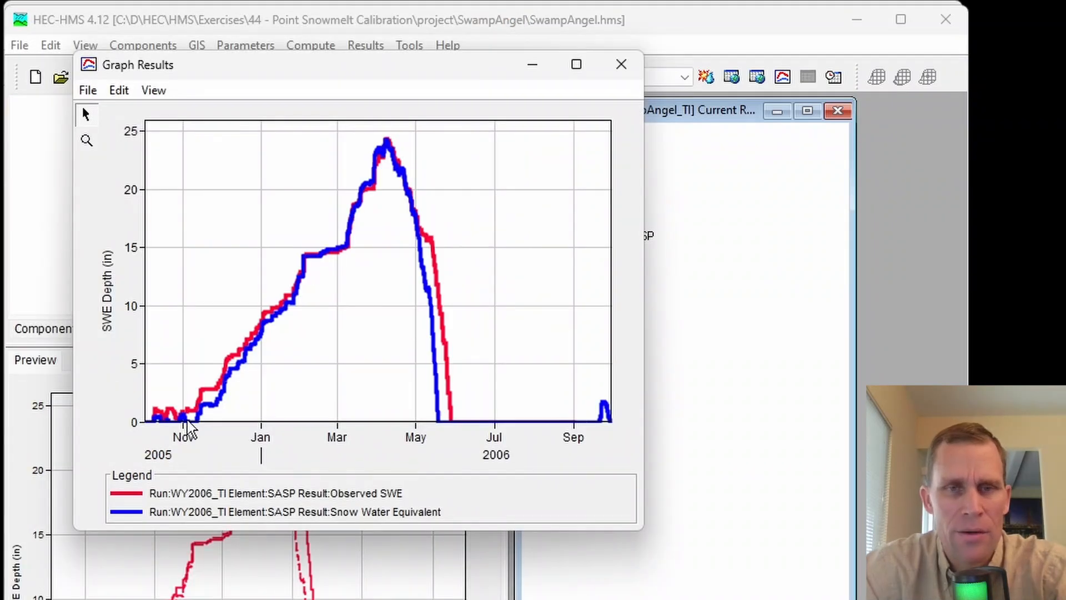
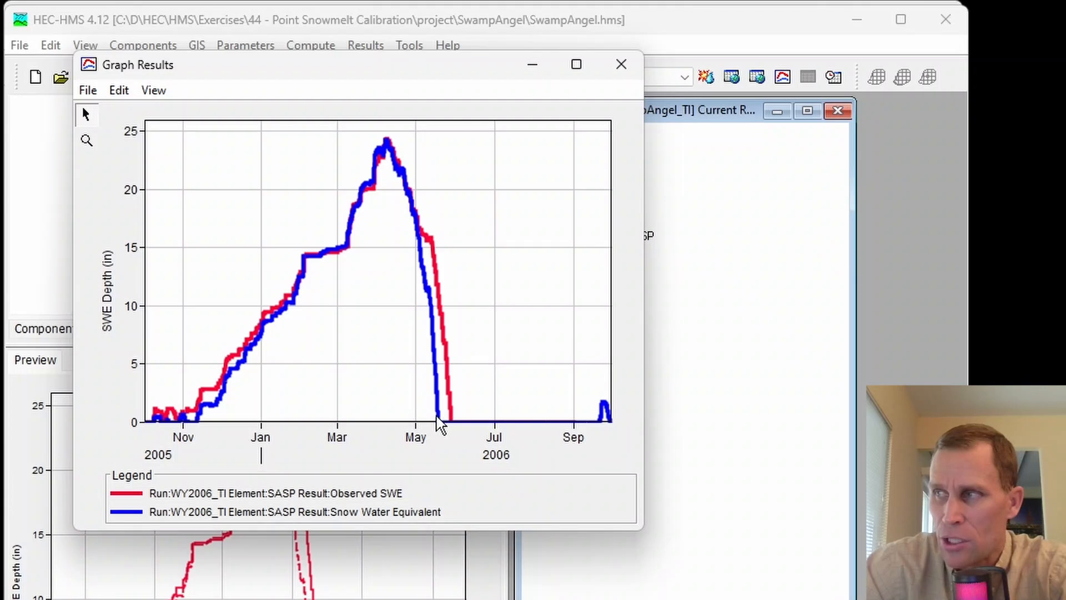
mouse_move(437, 417)
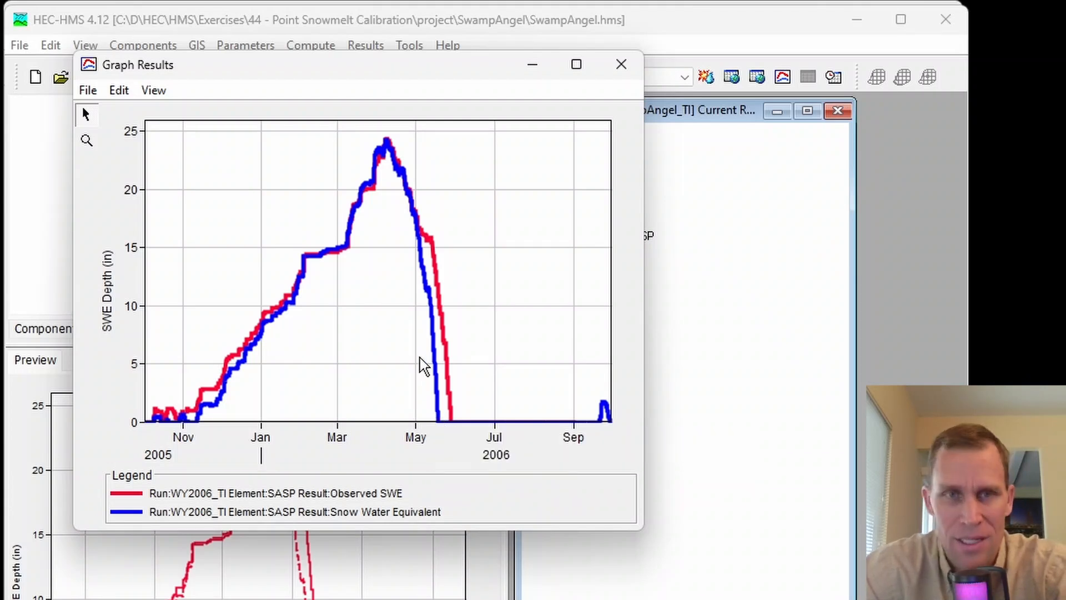
left_click(619, 55)
- Set subbasin SASP's PX Temperature and Base Temperature to 32 °F and save the project
left_click(611, 243)
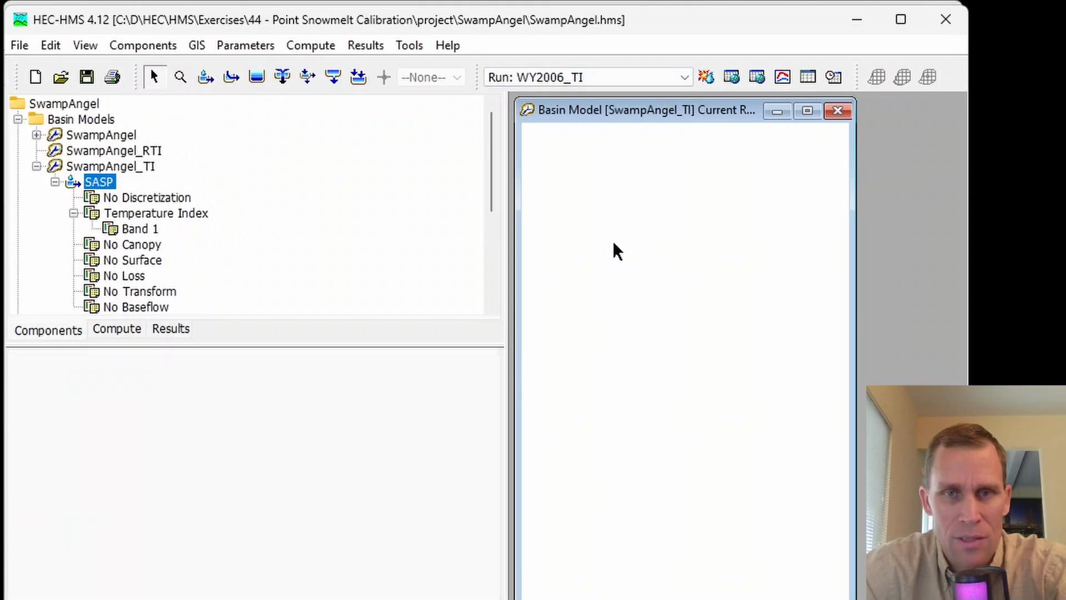
left_click(111, 365)
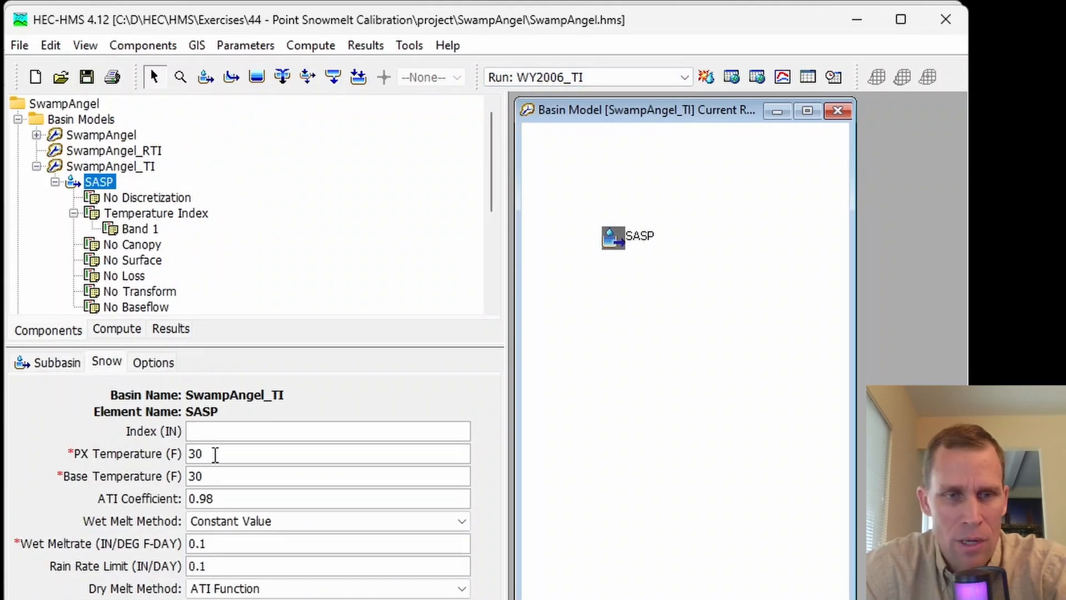
double_click(215, 455)
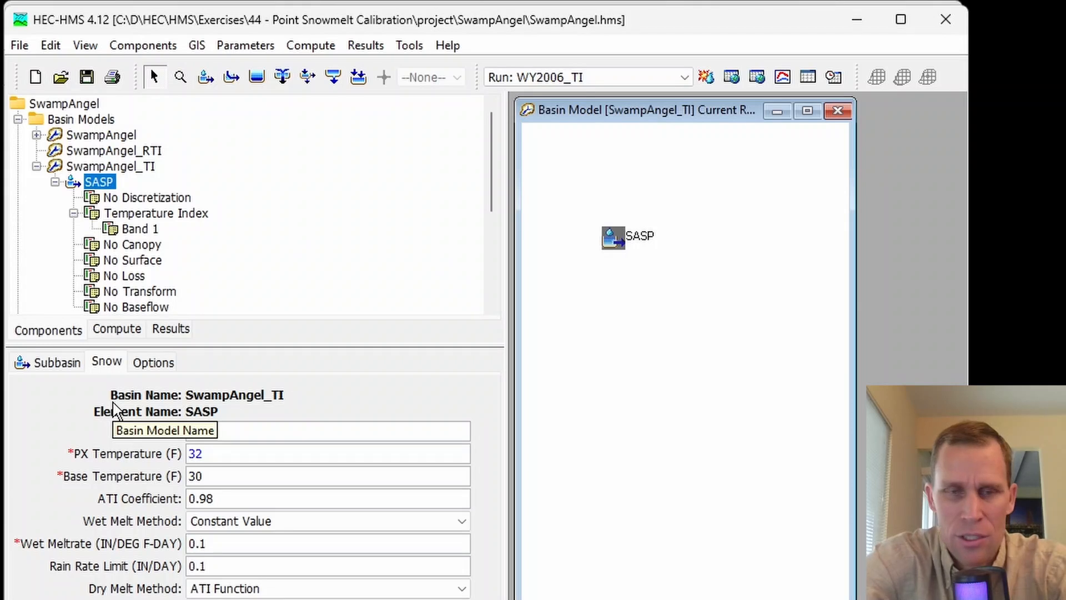
type("32")
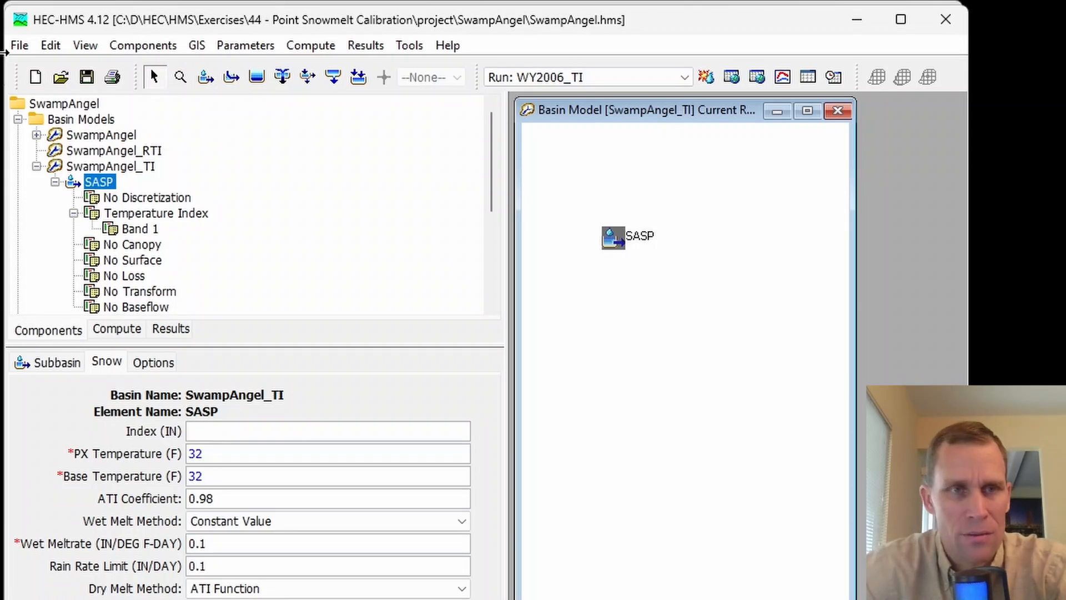
left_click(88, 79)
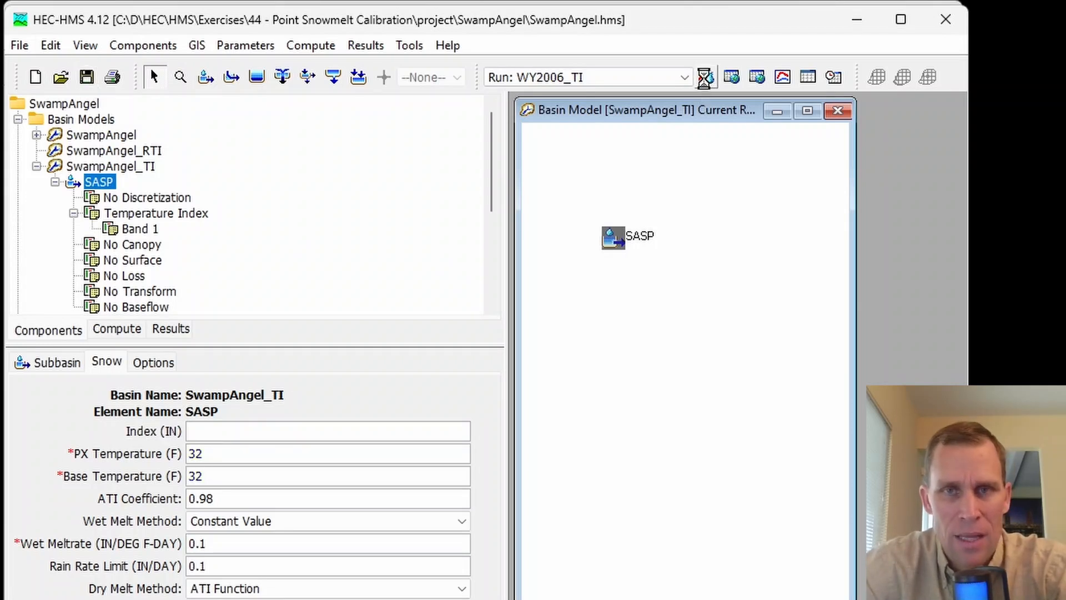
- Recompute simulation run WY2006_TI with the updated PX and Base Temperatures
left_click(706, 78)
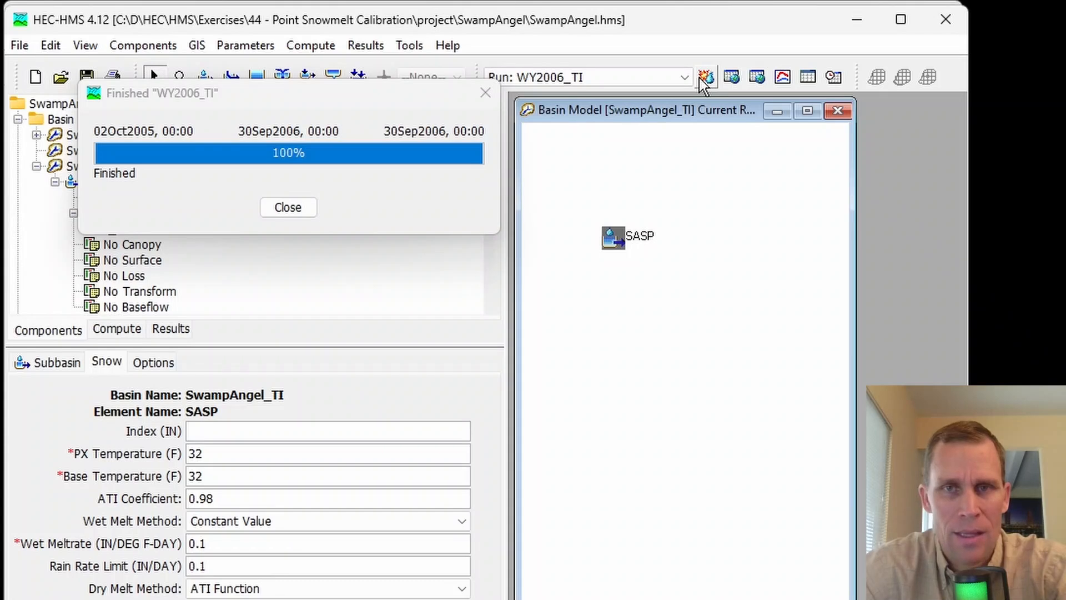
right_click(617, 245)
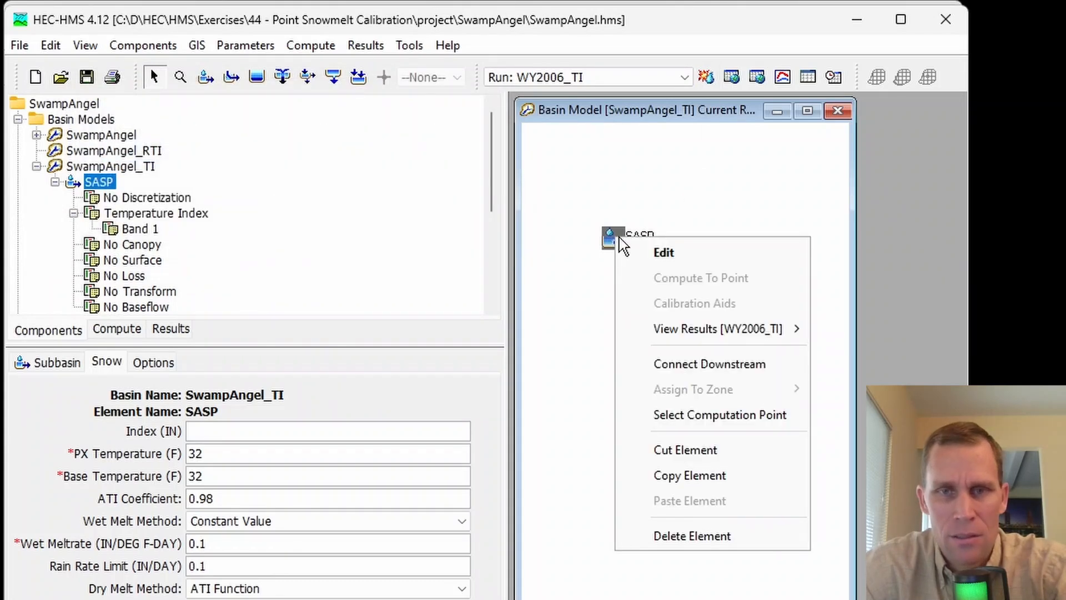
left_click(625, 199)
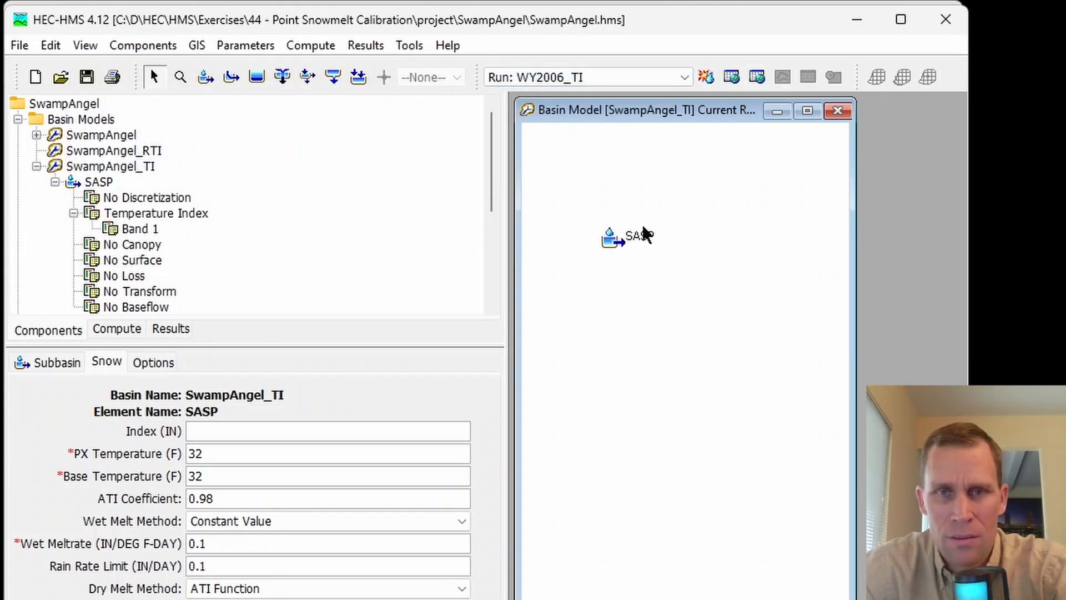
- Review subbasin SASP's summary results from the recomputed run, and plot Observed SWE against Snow Water Equivalent to compare the curves
left_click(616, 244)
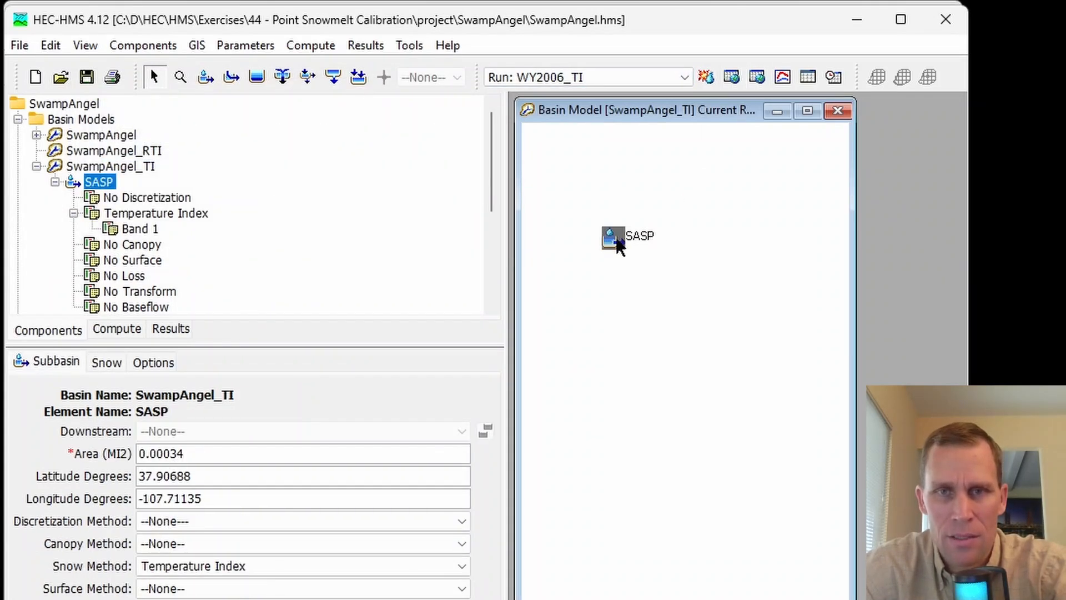
left_click(808, 77)
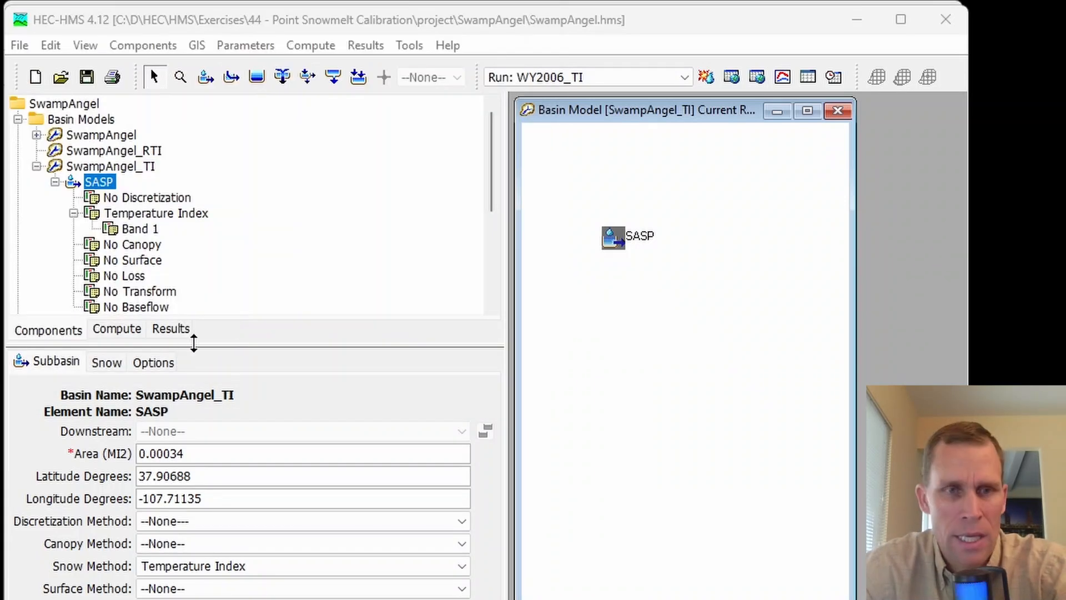
left_click(173, 335)
scroll(169, 248, "up", 1)
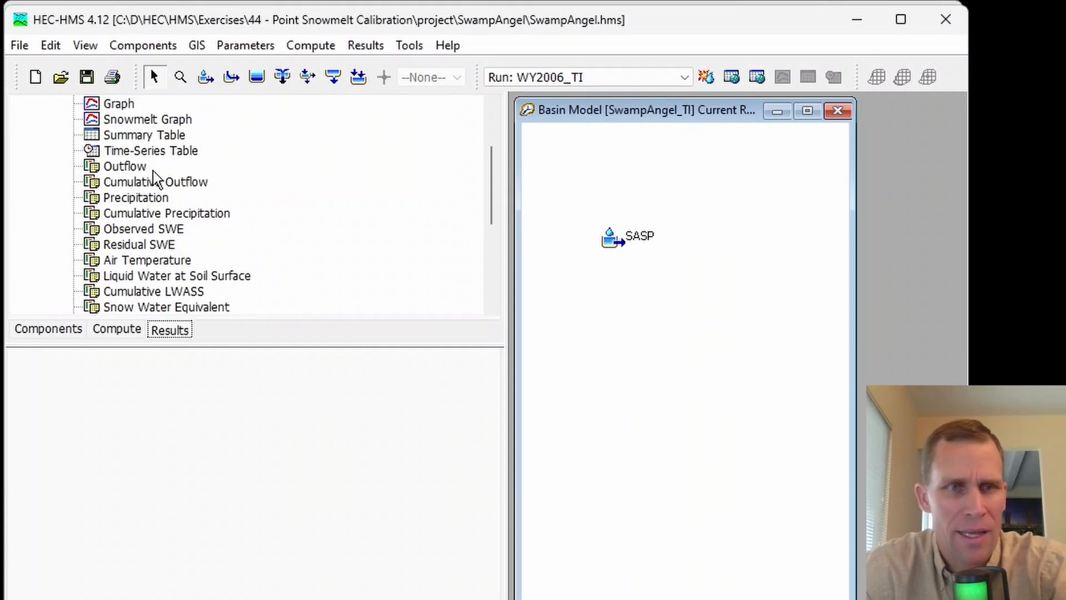
left_click(142, 228)
scroll(188, 283, "down", 1)
left_click(176, 260, "ctrl")
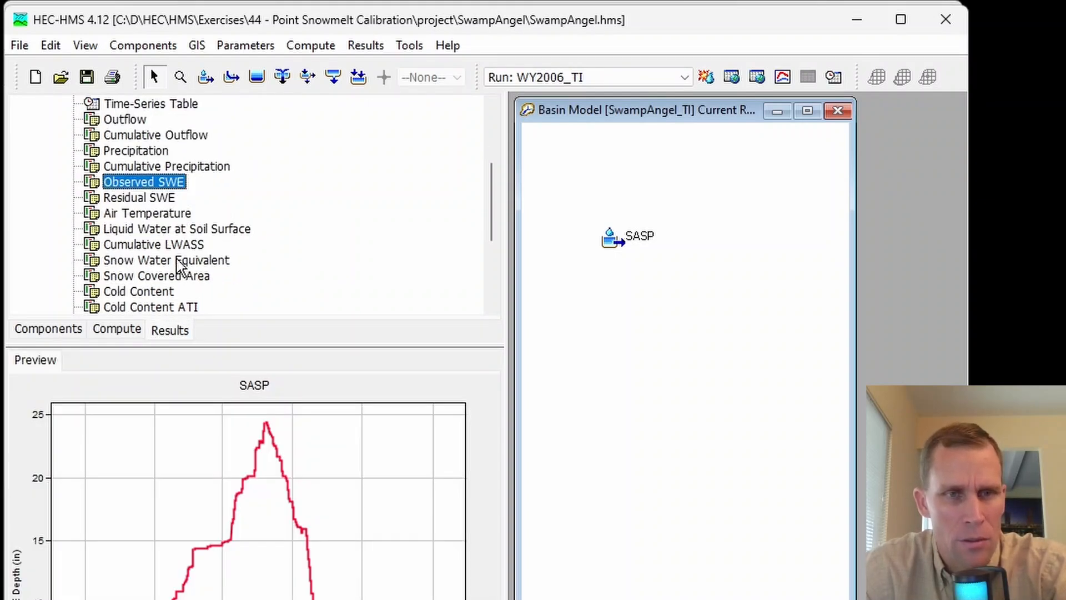
left_click(783, 76)
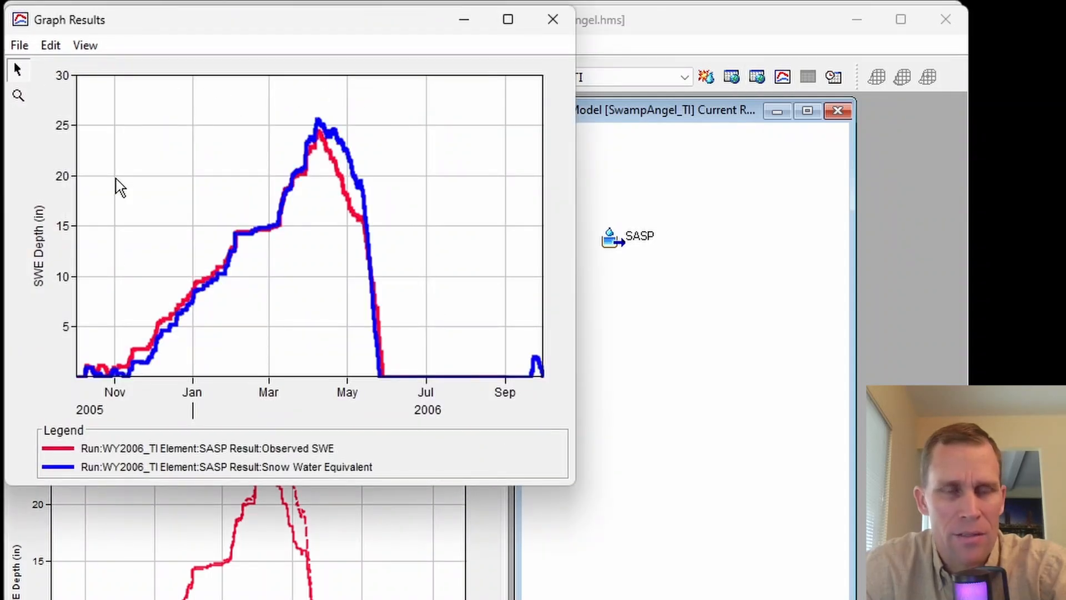
mouse_move(127, 378)
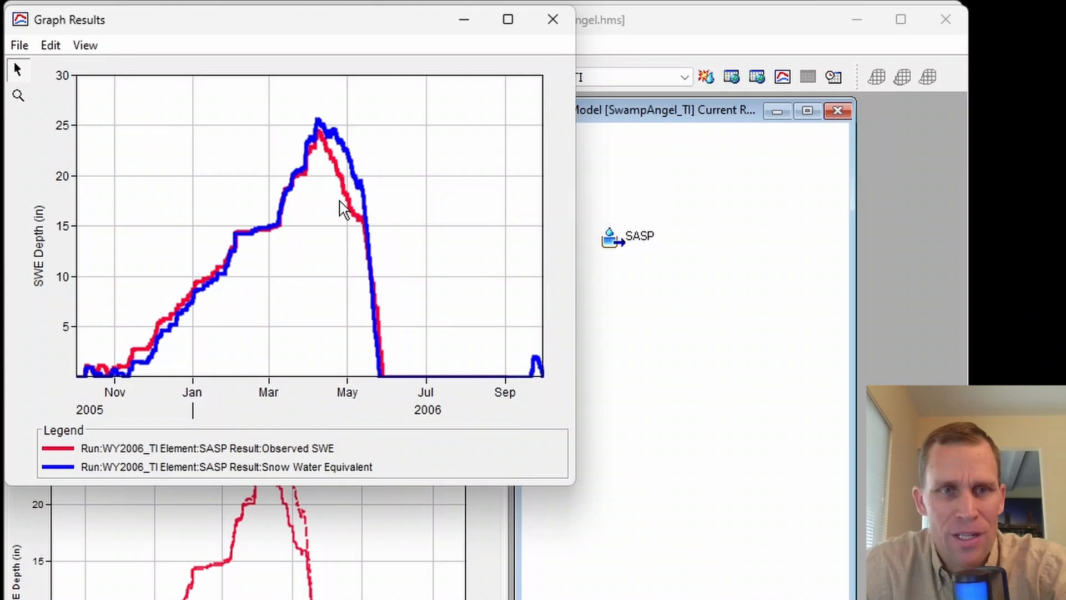
mouse_move(331, 153)
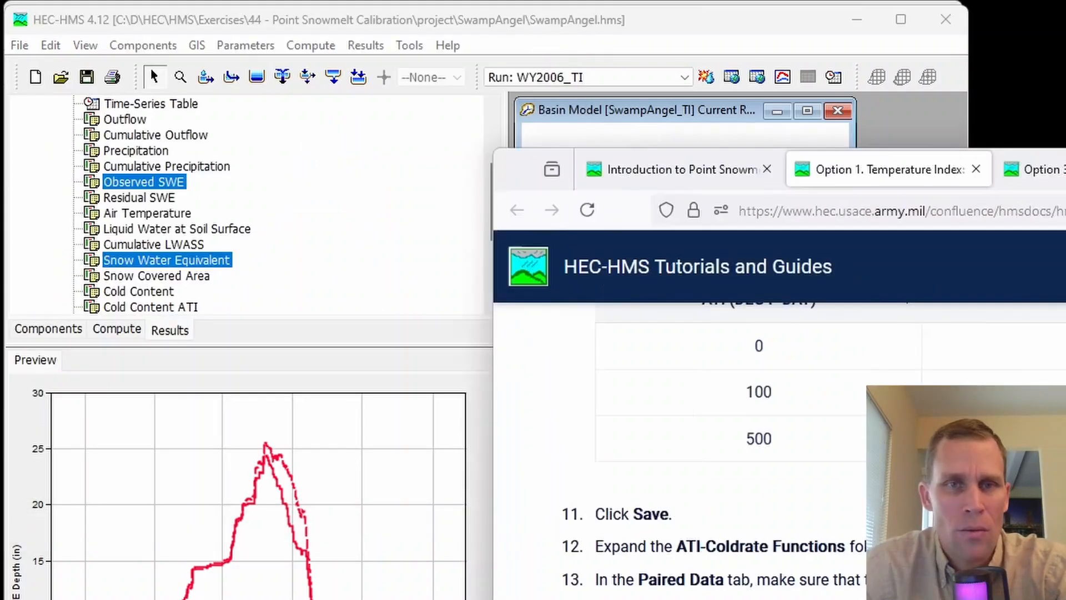
- Switch to the browser and review the remaining calibration instructions and questions in the Option 1 Temperature Index tutorial
left_click_drag(1065, 173, 825, 25)
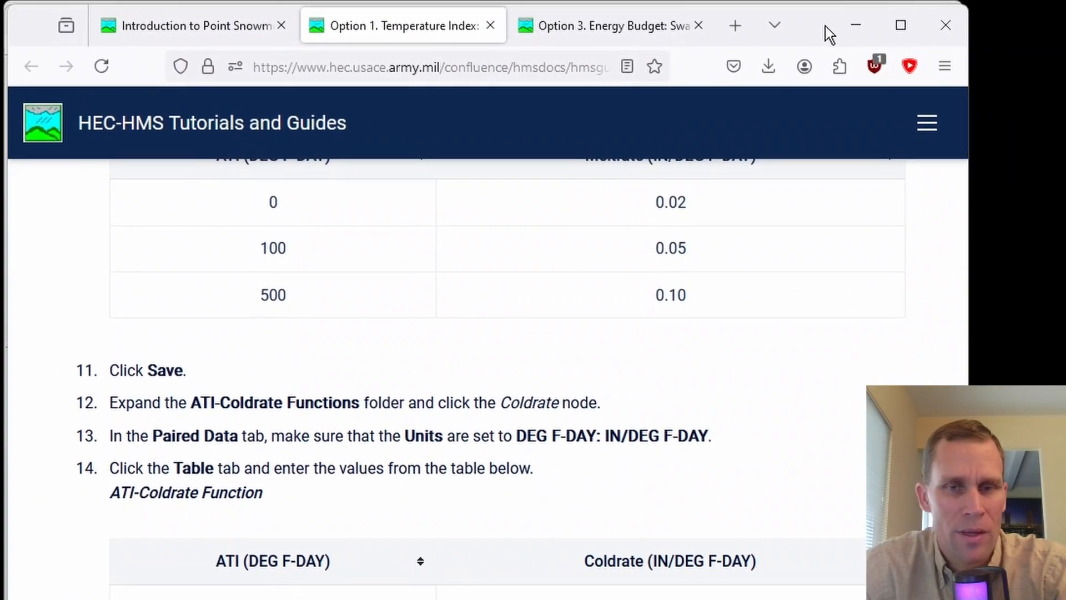
scroll(938, 325, "up", 5)
left_click_drag(963, 323, 963, 517)
scroll(934, 488, "down", 2)
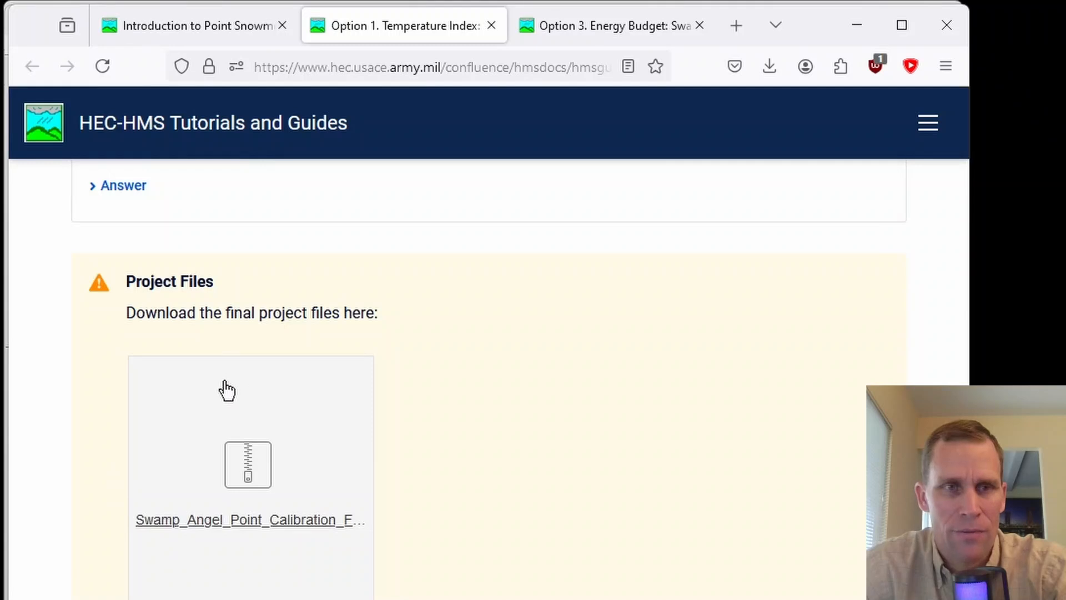
scroll(226, 388, "up", 10)
scroll(235, 328, "down", 3)
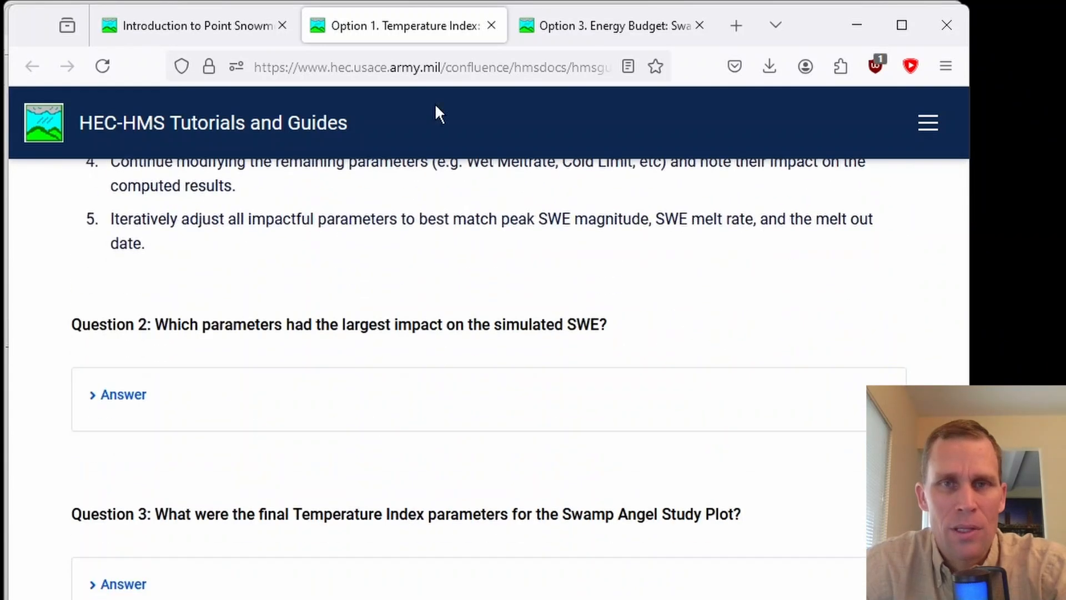
- Read the Option 3 Energy Budget tutorial's instructions for the basin model copy, snow method and snowmelt parameter values
left_click(565, 26)
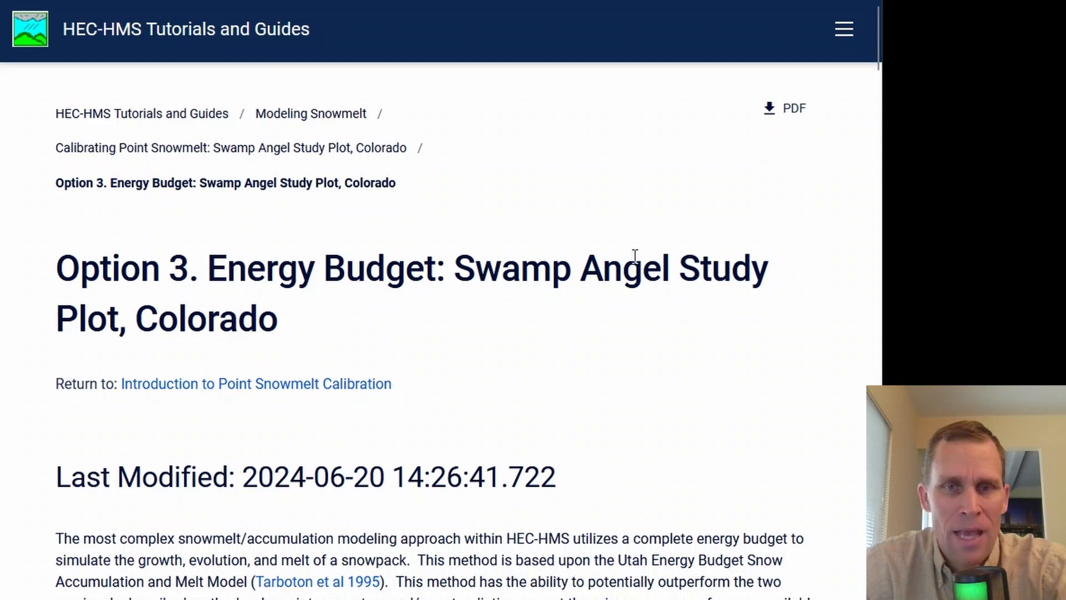
scroll(629, 245, "down", 5)
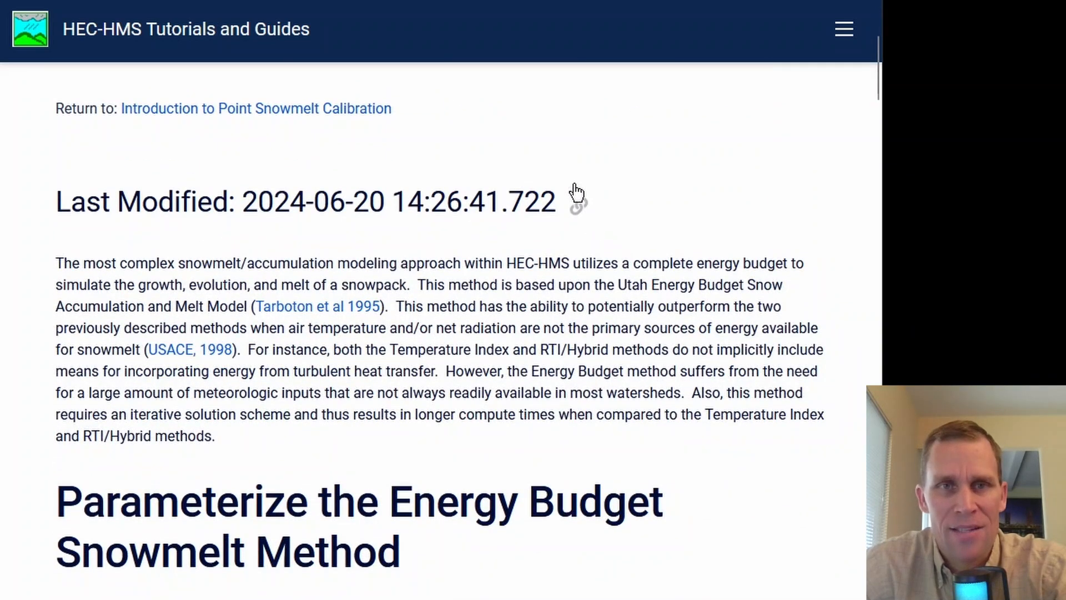
scroll(128, 271, "down", 7)
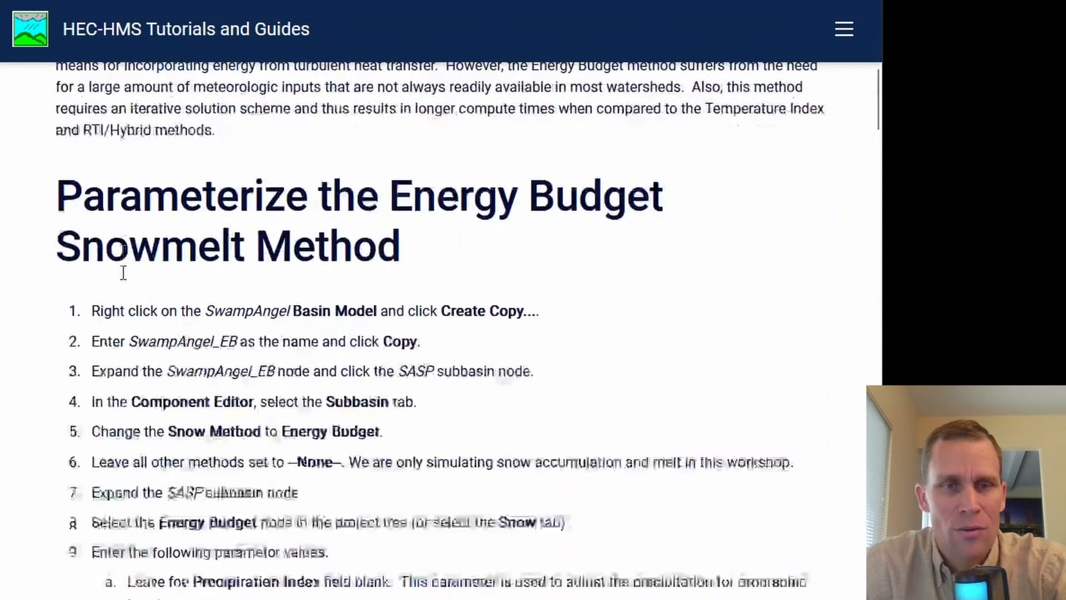
double_click(222, 280)
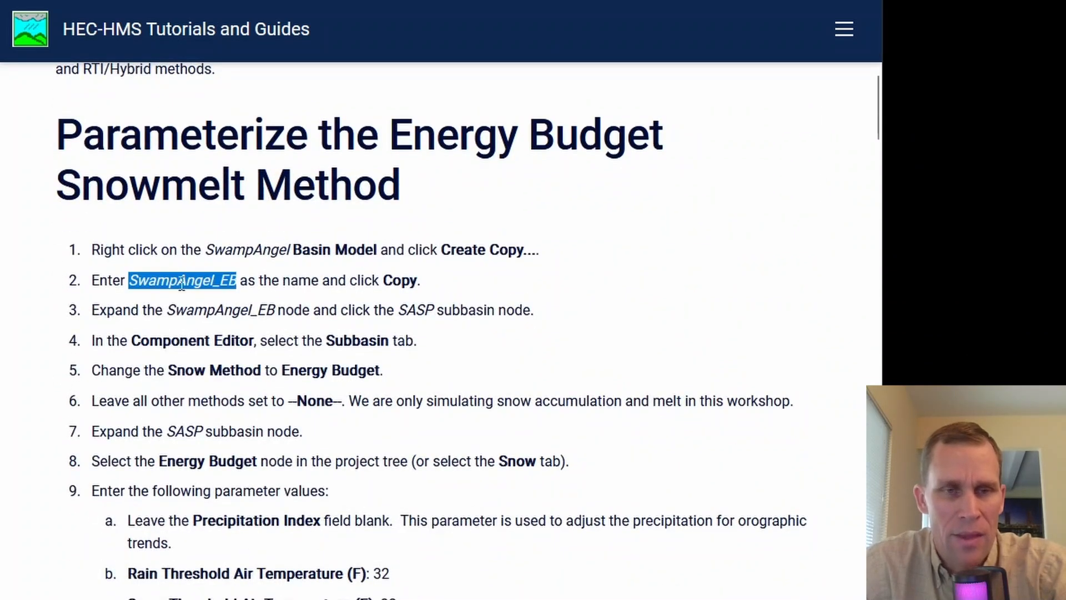
left_click_drag(282, 370, 380, 371)
scroll(213, 369, "down", 7)
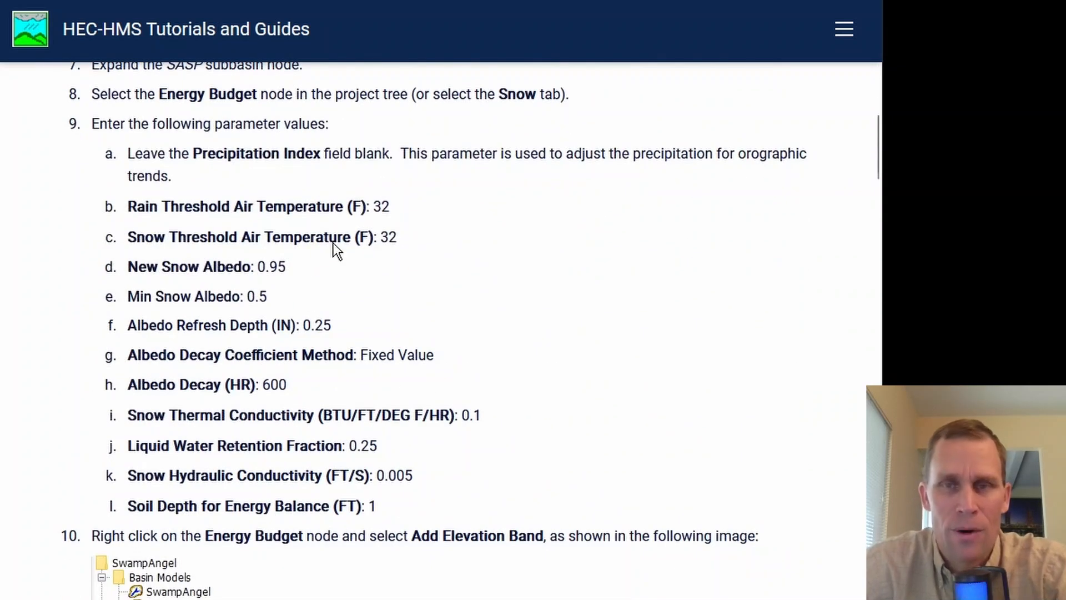
- Return to HEC-HMS and create a copy of the SwampAngel basin model named SwampAngel_EB
key("alt+Tab")
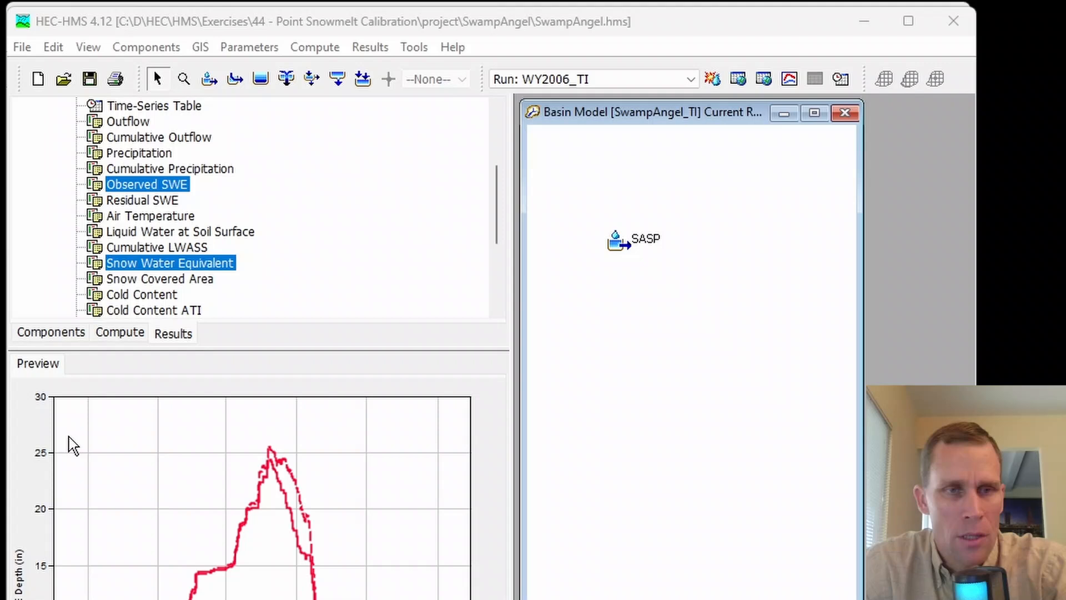
left_click(52, 333)
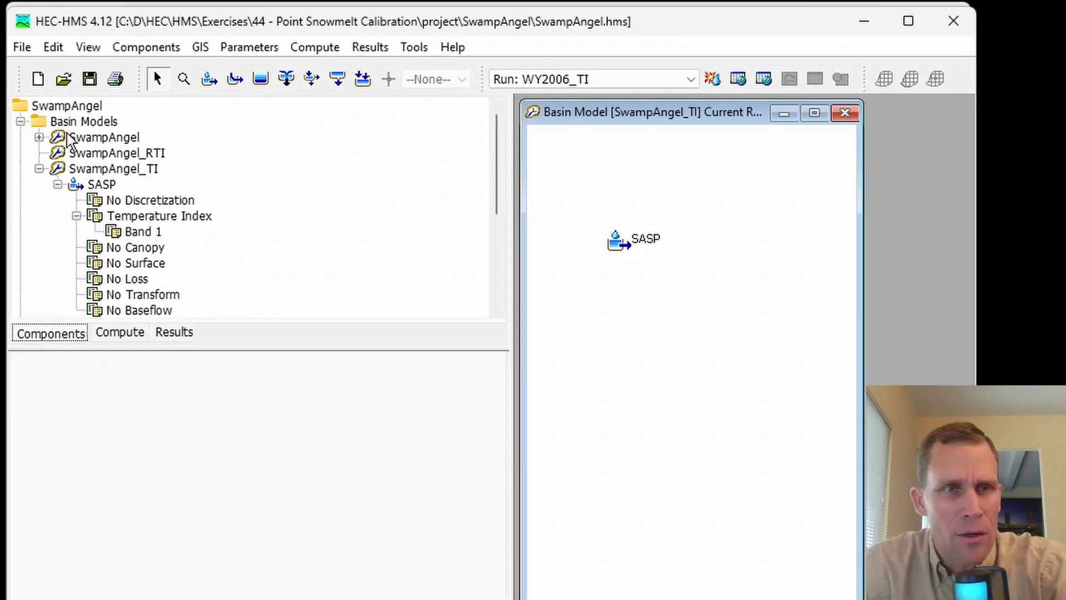
left_click(110, 134)
left_click(111, 137)
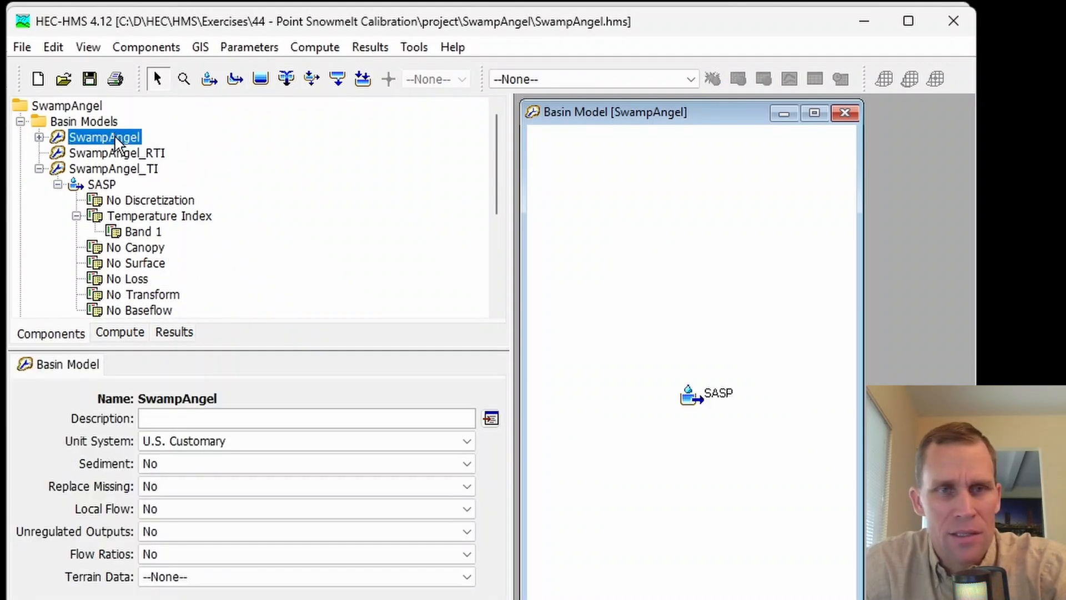
right_click(117, 140)
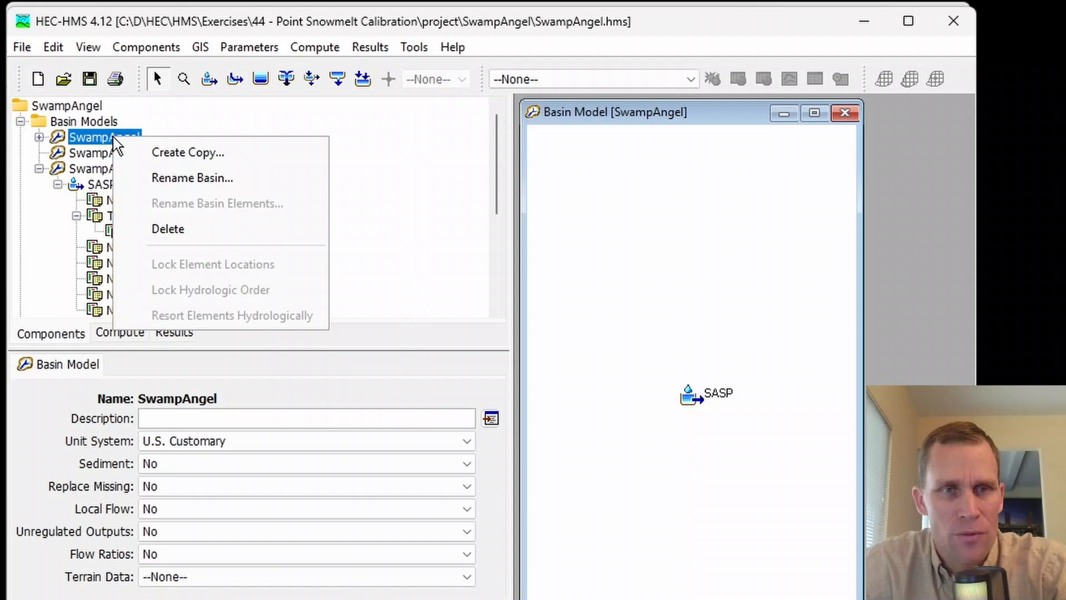
left_click(155, 151)
type("SwampAngel_EB")
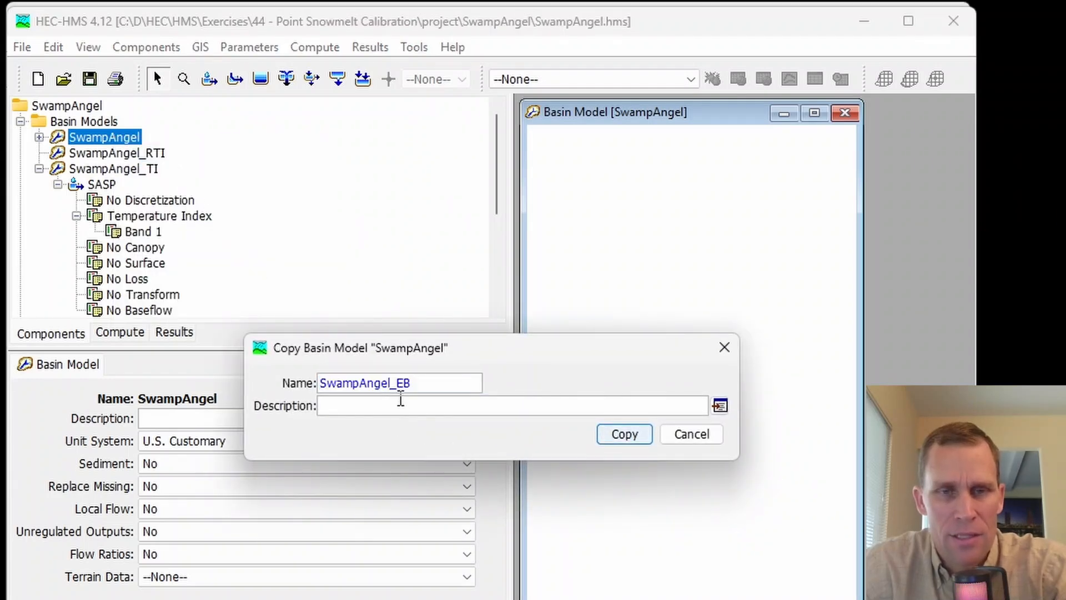
left_click_drag(409, 384, 399, 386)
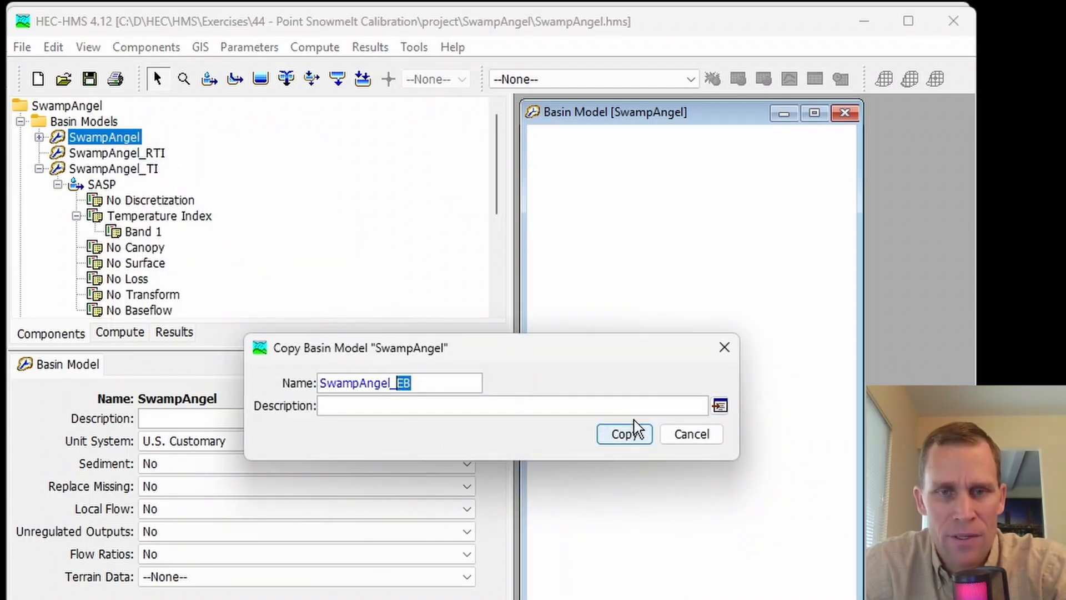
left_click(624, 434)
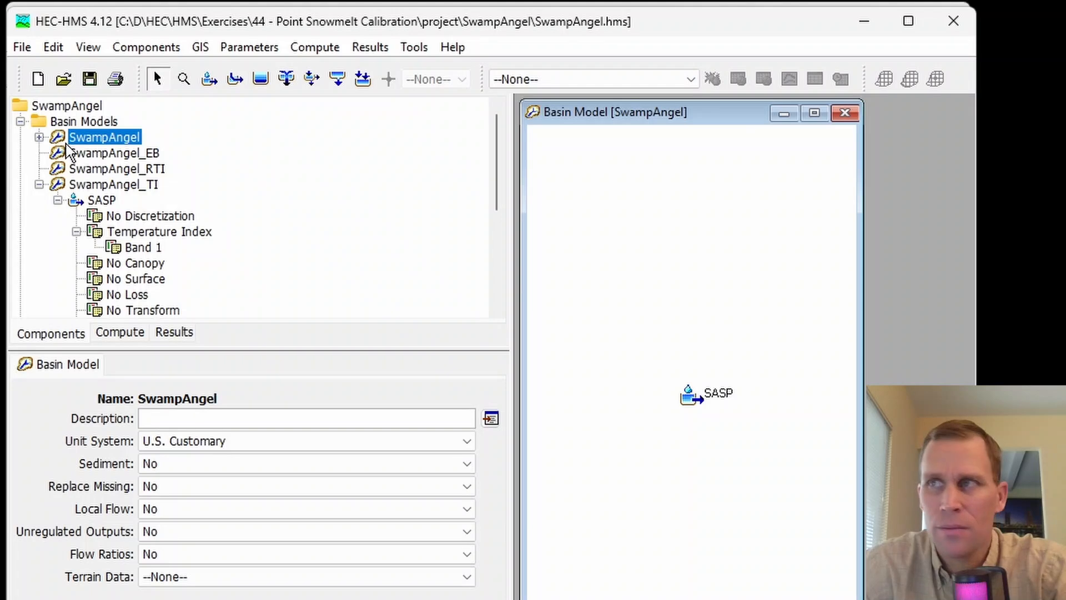
- Set the Snow Method of subbasin SASP in the SwampAngel basin model to Energy Budget
left_click(39, 137)
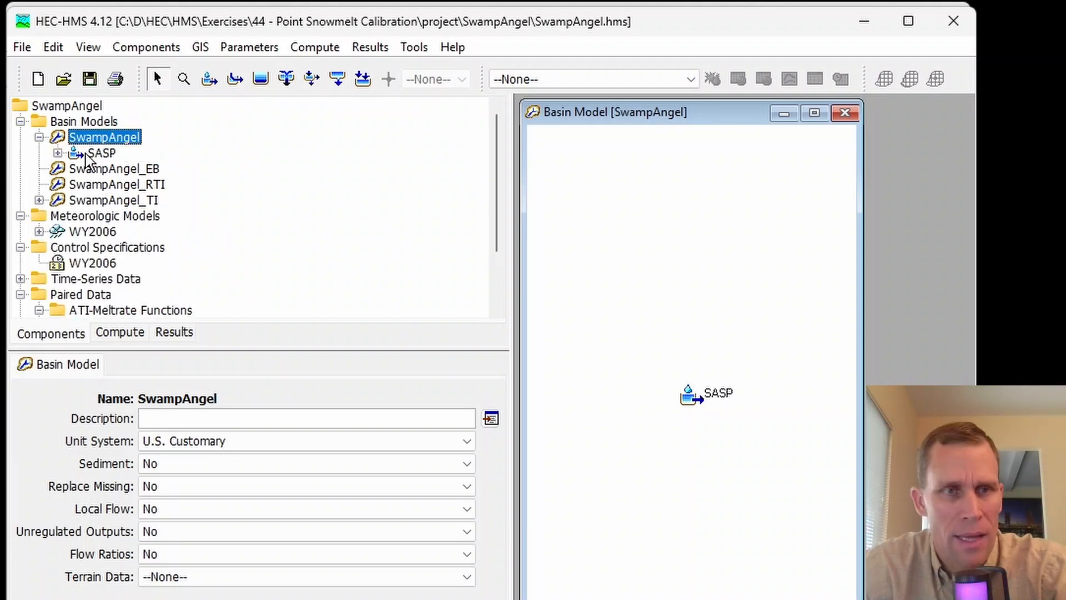
left_click(102, 154)
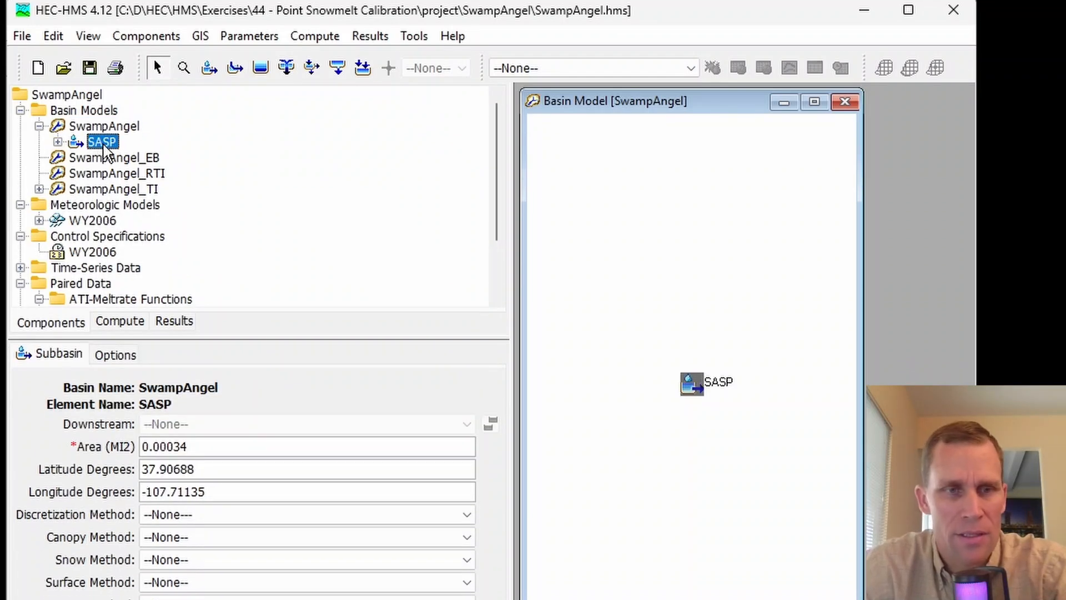
left_click(189, 479)
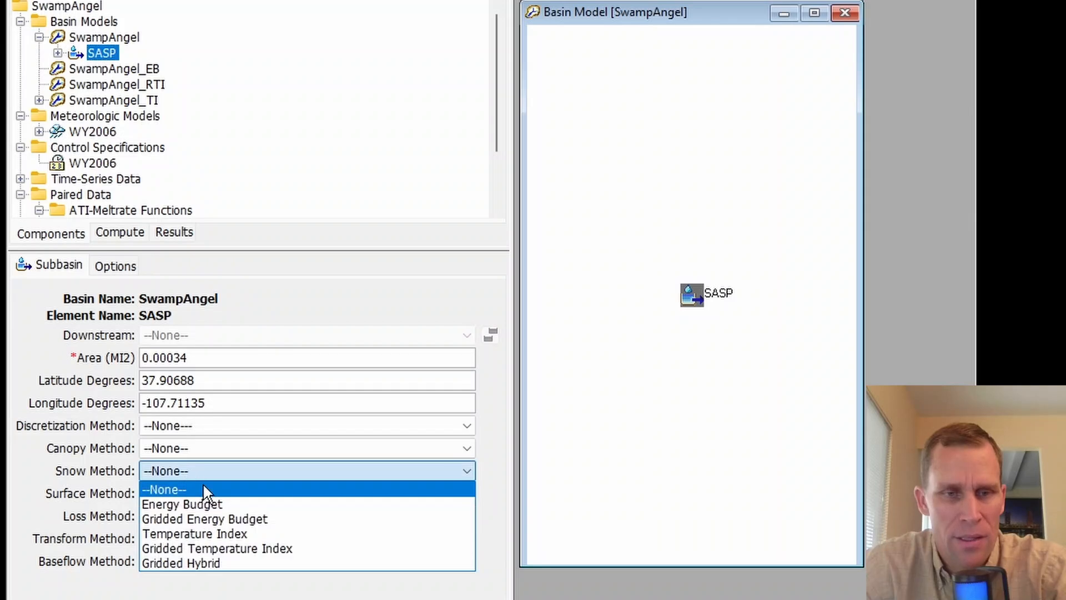
left_click(219, 498)
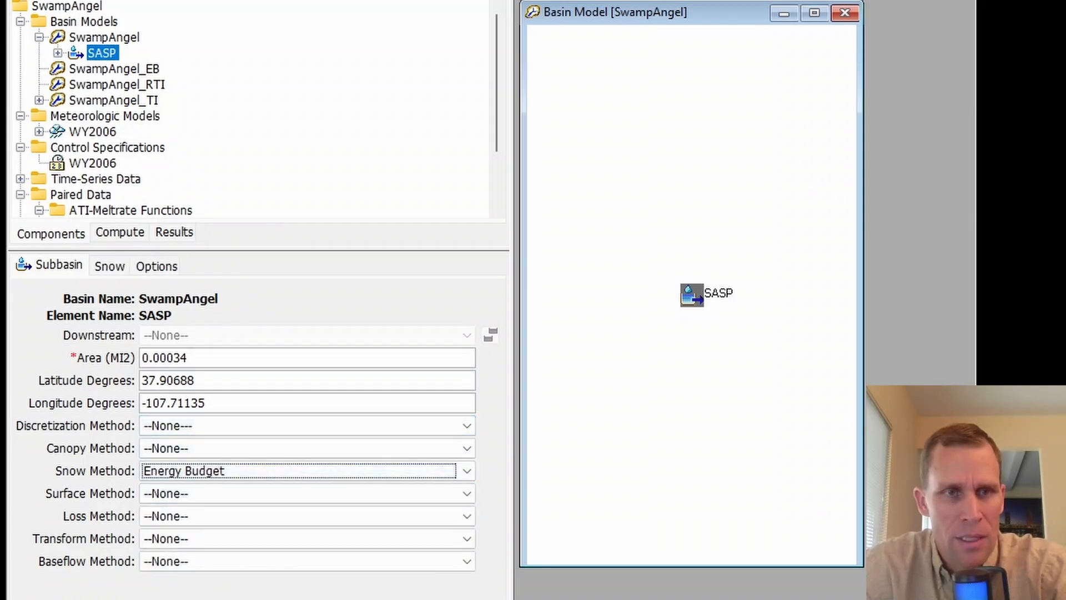
- Enter SASP's energy budget snow parameters, including rain and snow thresholds 32 °F, New Snow Albedo 0.95, Min Snow Albedo 0.5 and Albedo Refresh Depth 0.25 in
left_click(110, 267)
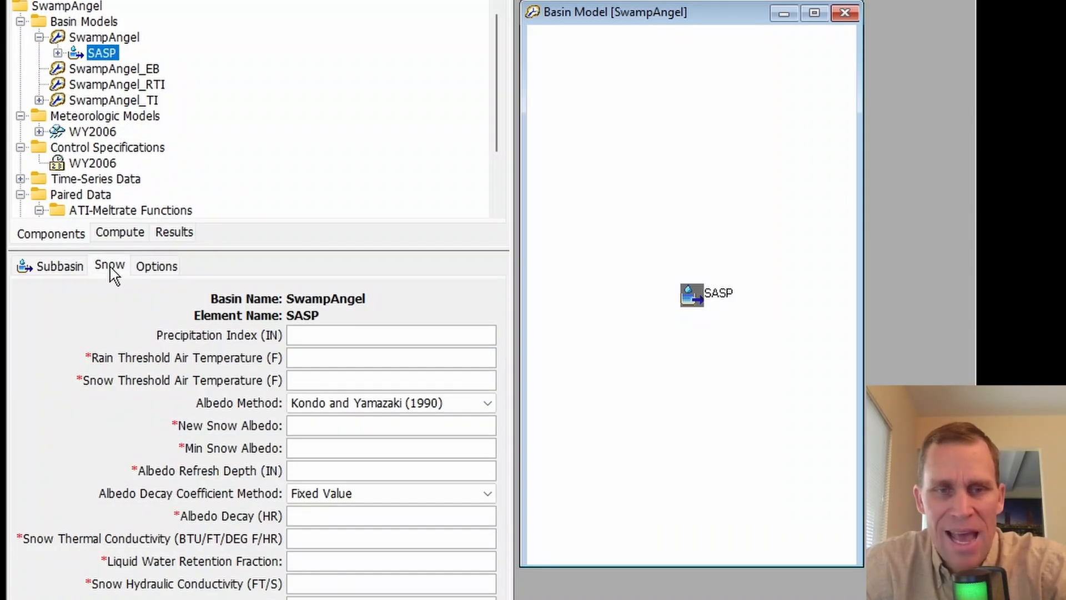
left_click_drag(511, 352, 531, 352)
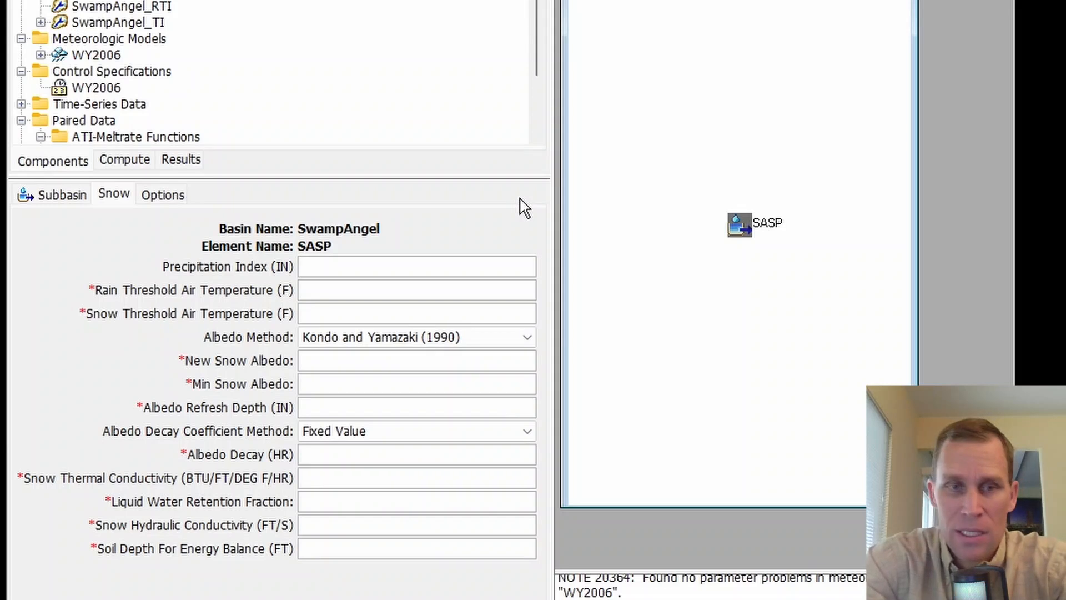
key("Tab")
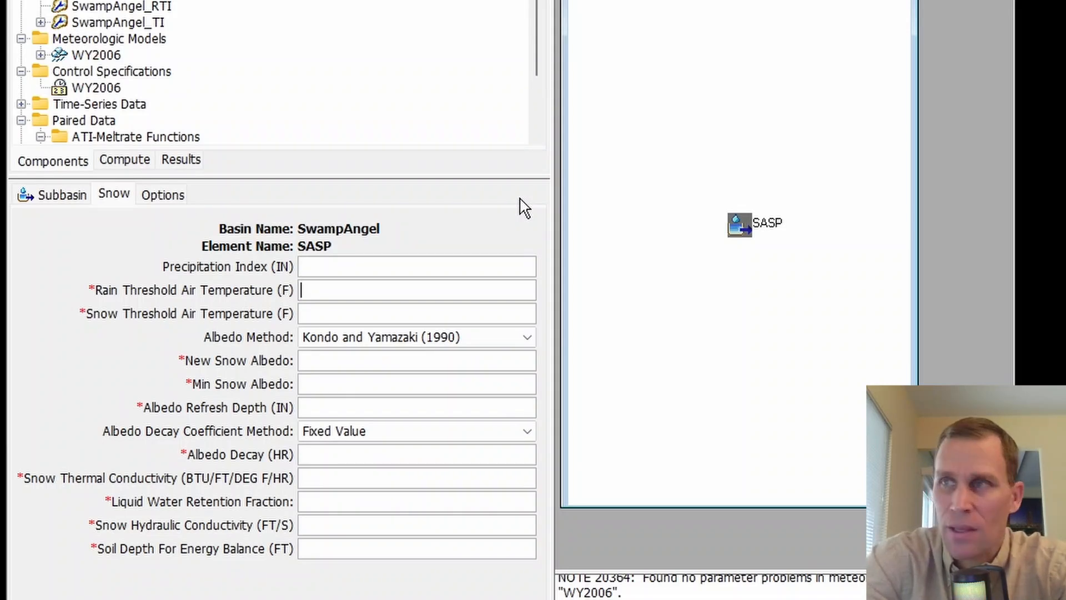
type("3232")
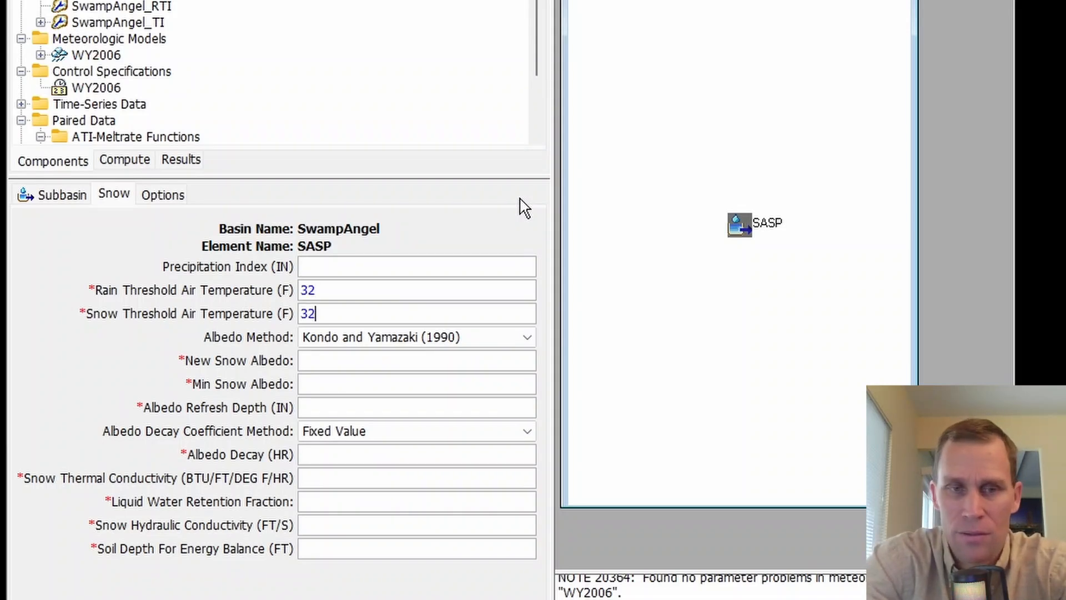
key("Tab")
key("Tab")
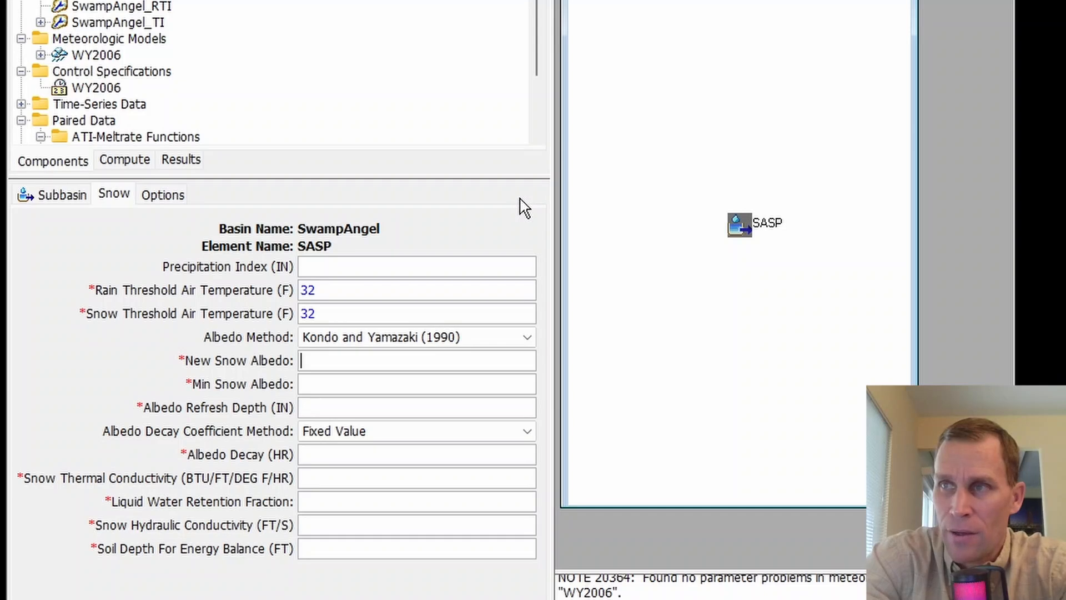
type("03")
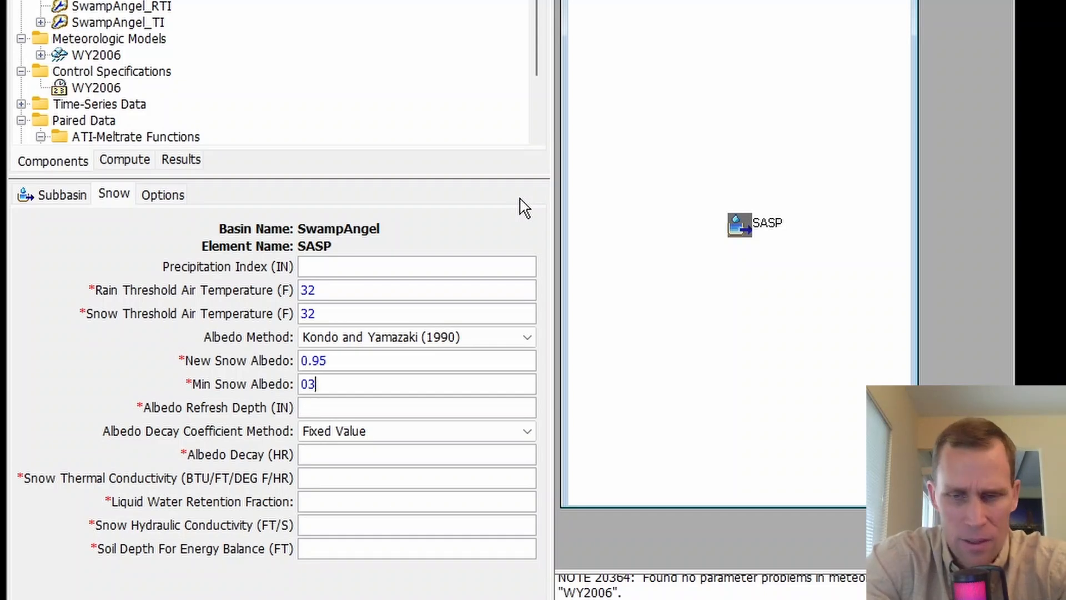
key("BackSpace")
type(".5")
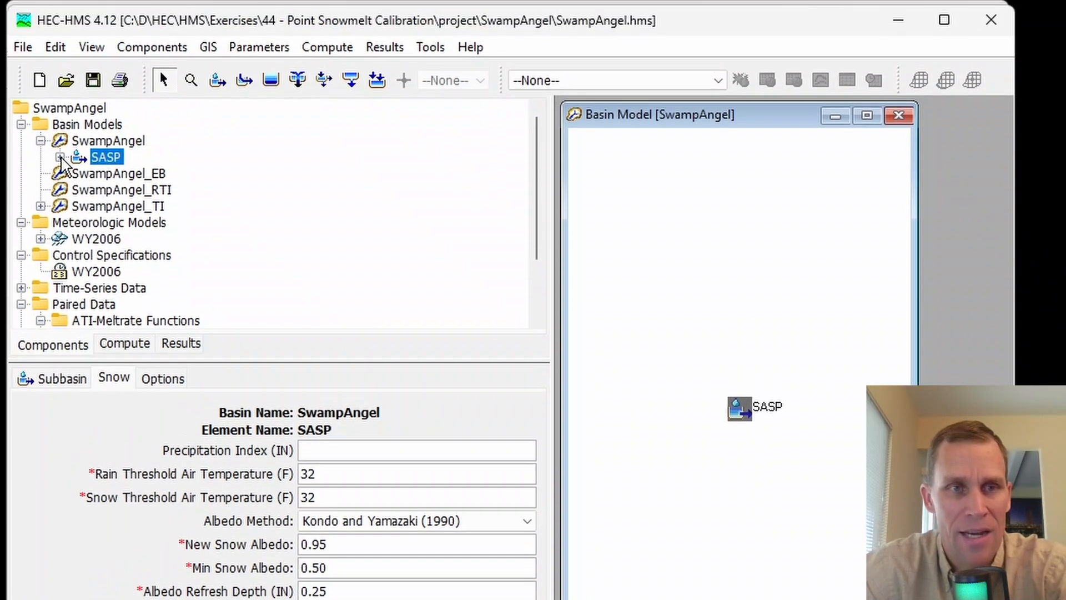
- Add an elevation band to the Energy Budget snow method of SASP in the SwampAngel basin model
left_click(60, 158)
left_click(128, 192)
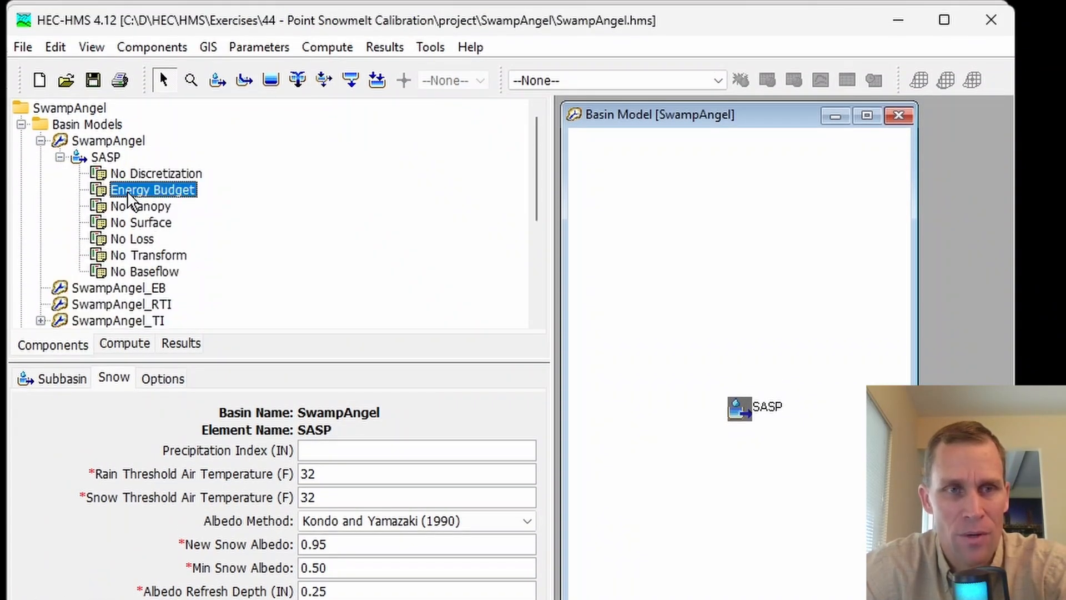
right_click(132, 192)
left_click(183, 208)
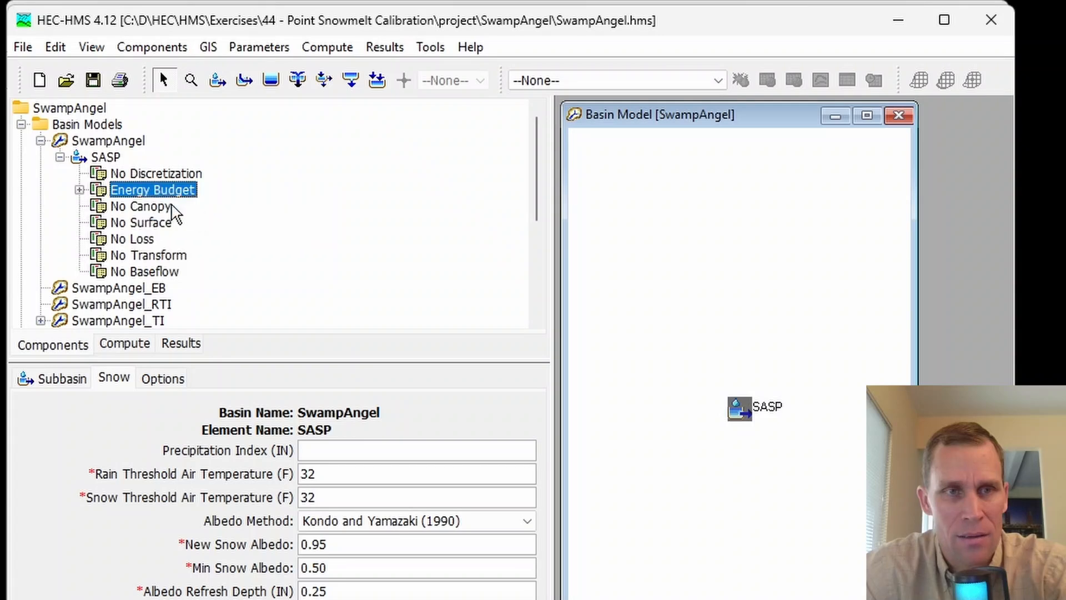
- Enter Band 1's parameters for SASP: Percent 100, Elevation 11060 ft, Slope, Aspect, Initial SWE and Initial Snow Depth 0, Initial Surface Temperature 32 °F
left_click(79, 190)
right_click(140, 206)
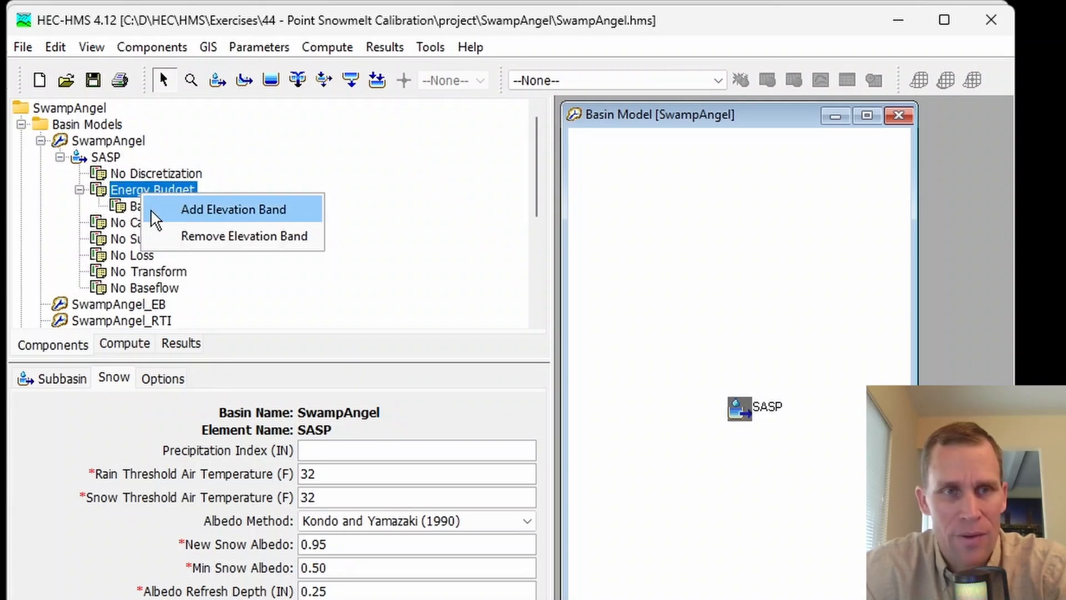
left_click(118, 206)
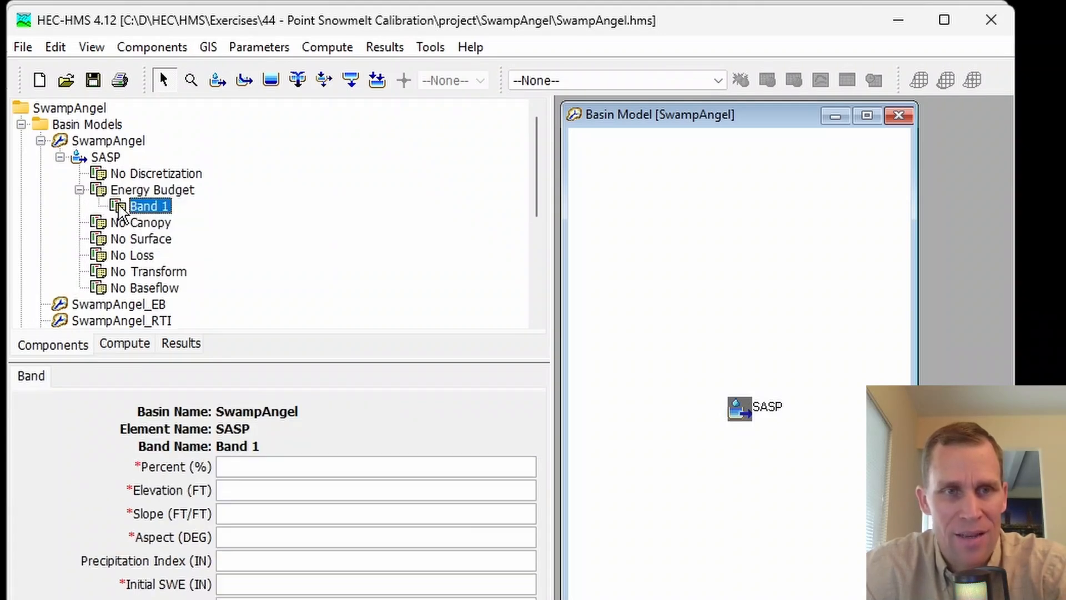
left_click(80, 190)
left_click(79, 190)
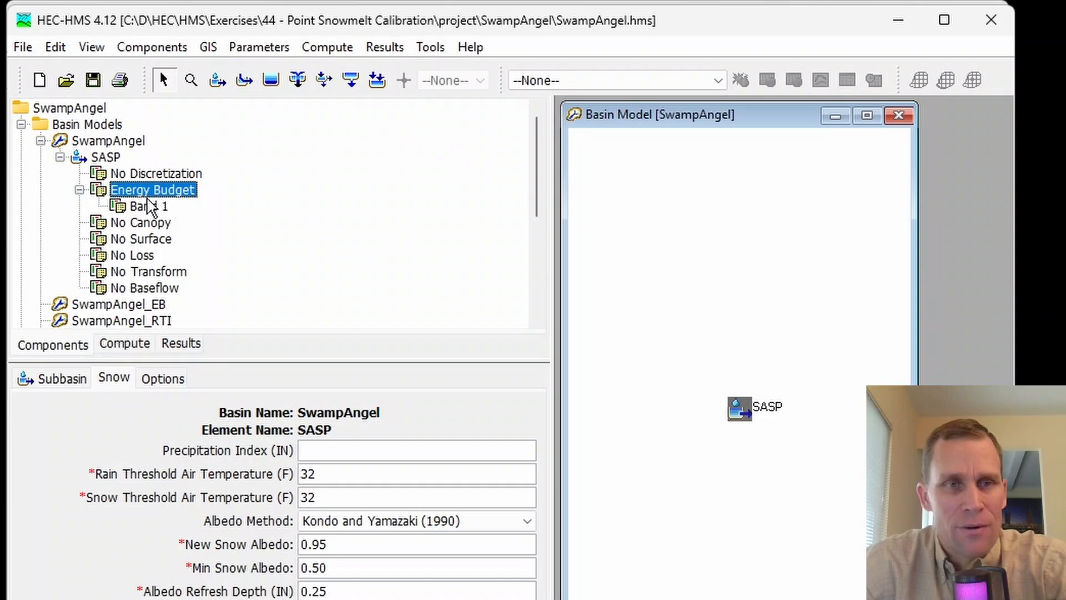
left_click(149, 207)
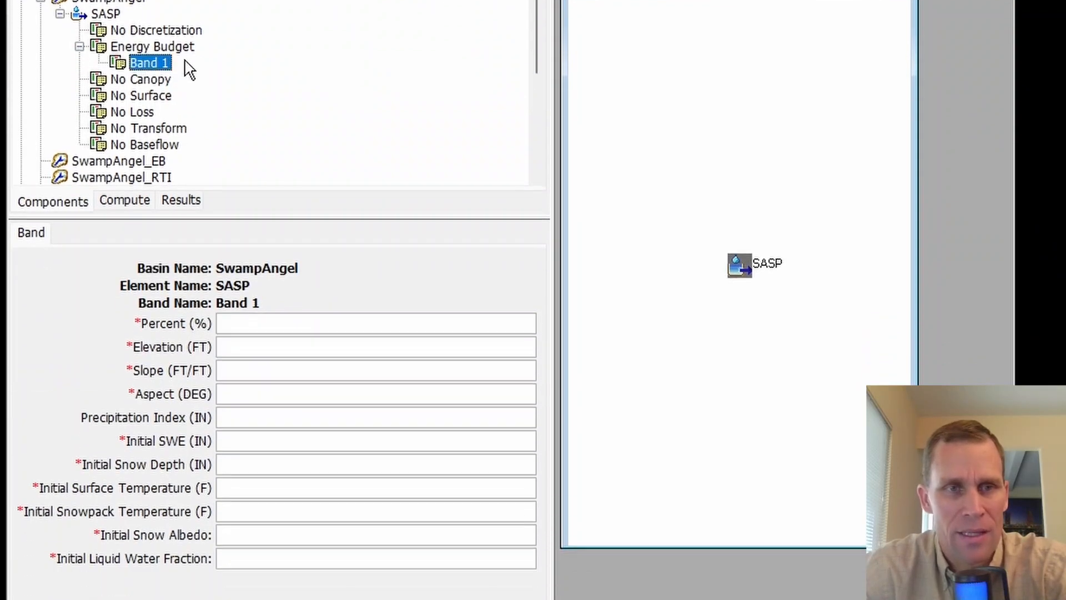
left_click(239, 322)
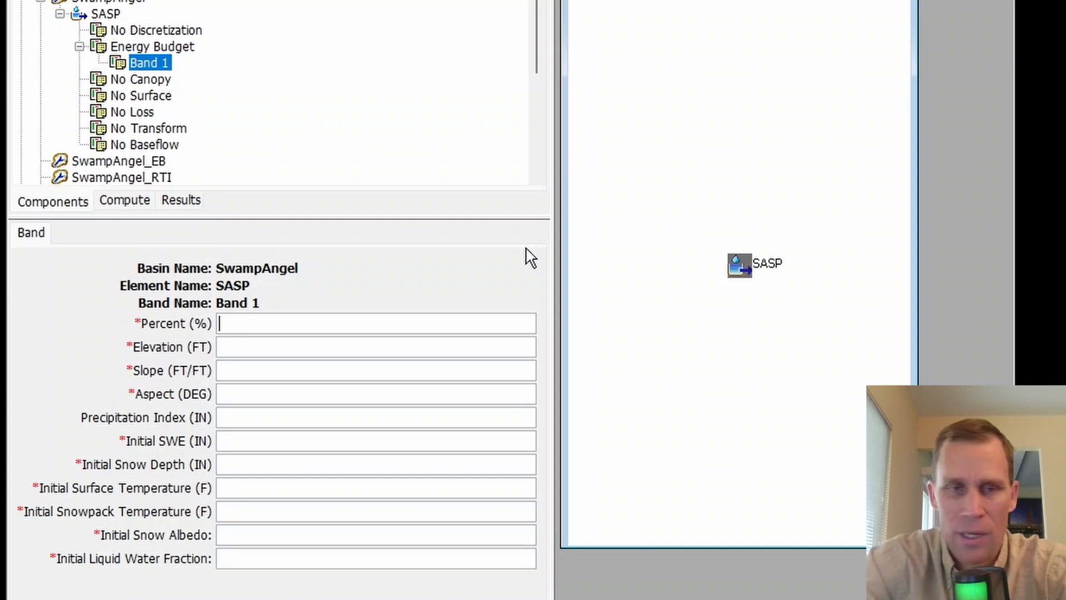
type("100")
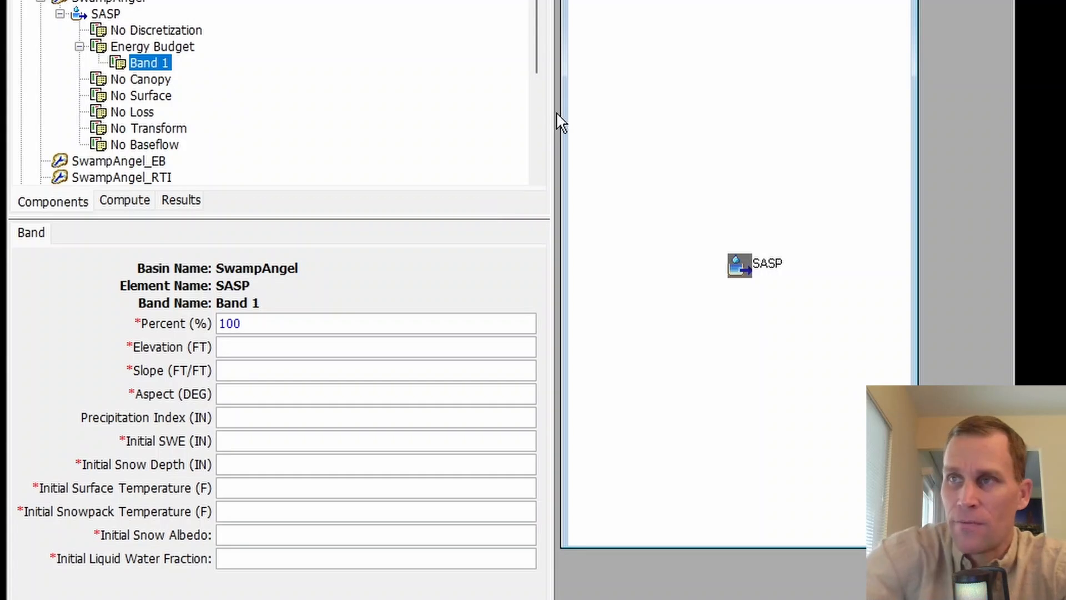
type("11060")
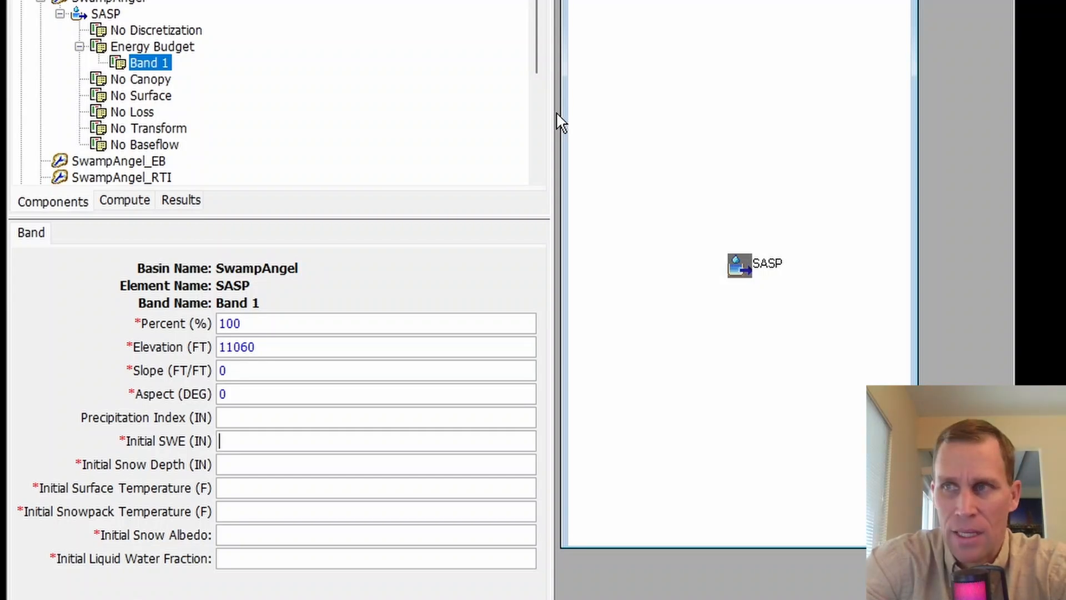
key("Tab")
type("0")
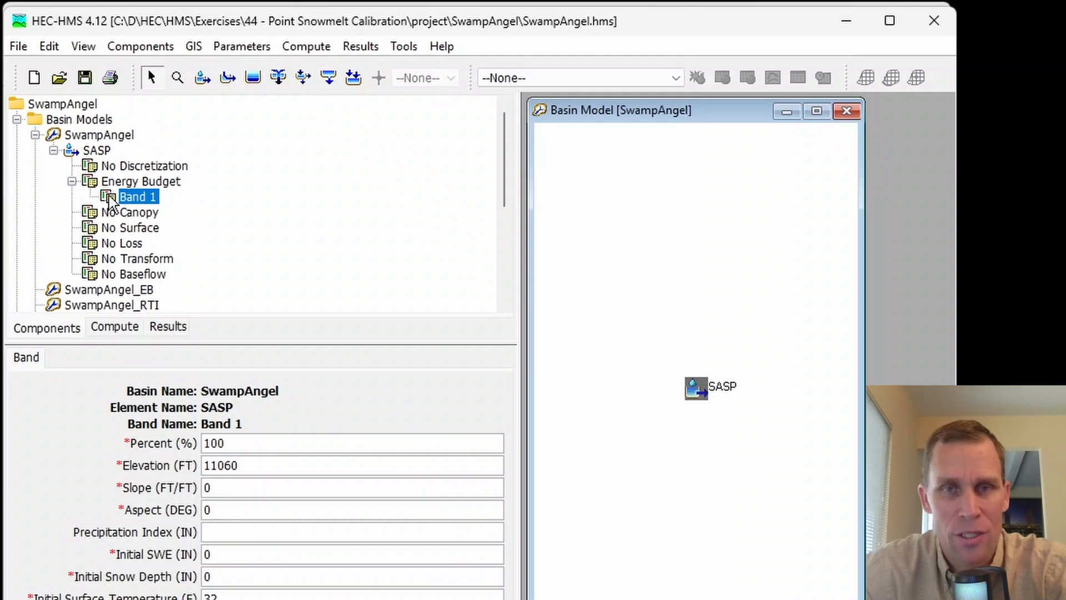
- Include the subbasins of basin model SwampAngel_EB in the WY2006 meteorologic model and save the project
left_click(35, 135)
left_click(84, 211)
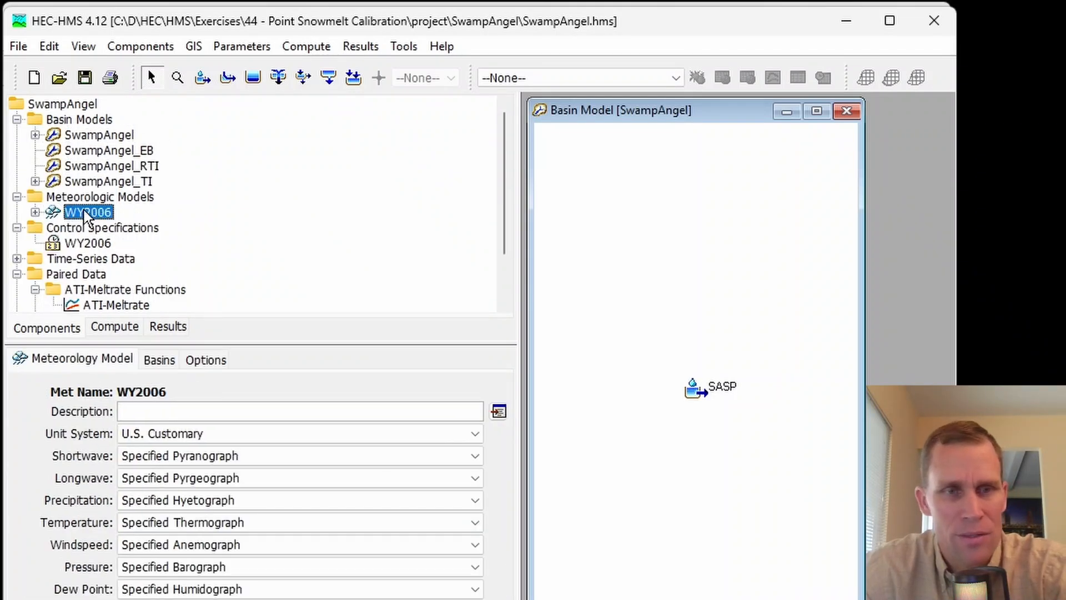
left_click(163, 362)
left_click(384, 455)
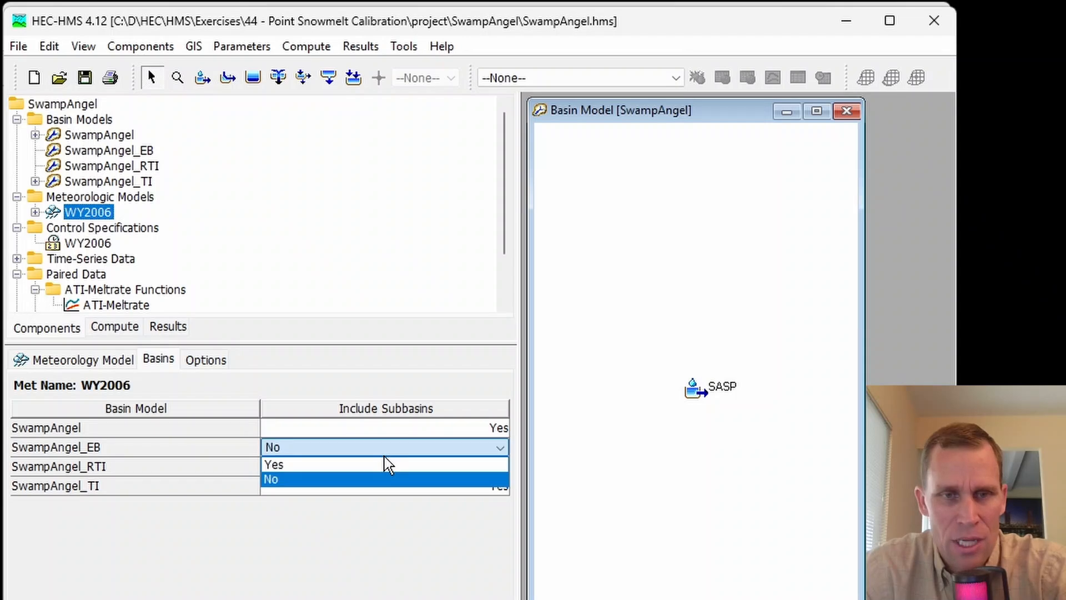
left_click(383, 465)
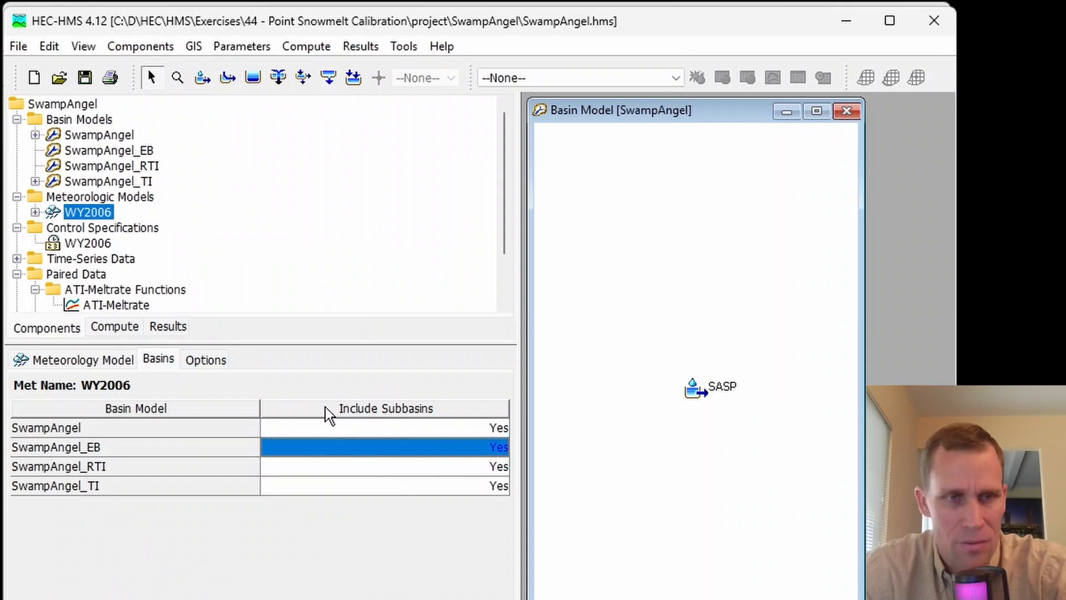
left_click(84, 78)
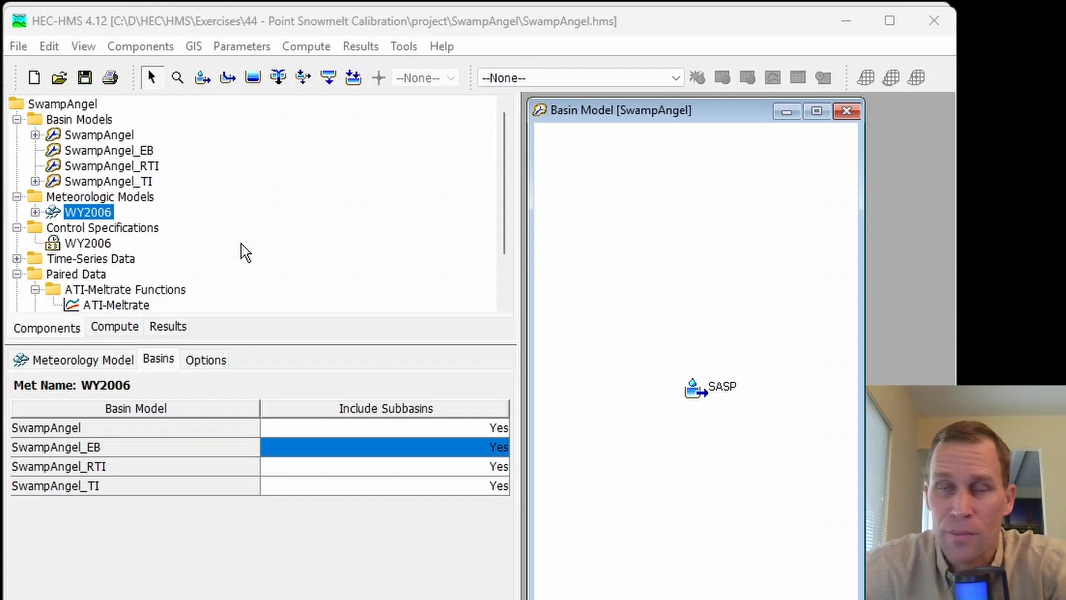
- Create a simulation run named WY2006_EB that uses the SwampAngel_EB basin model
left_click(294, 48)
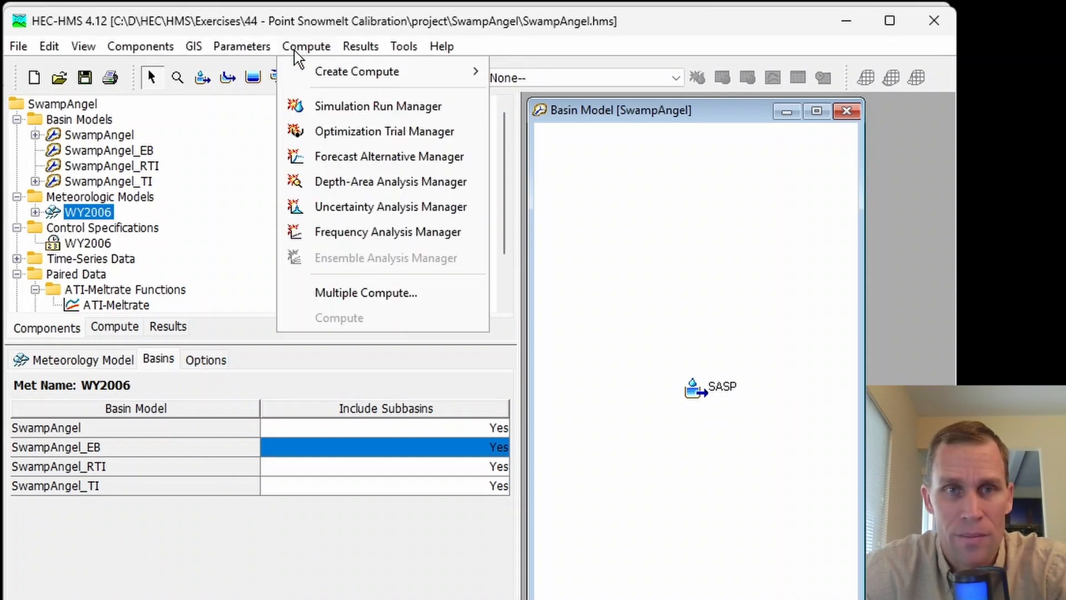
left_click(329, 105)
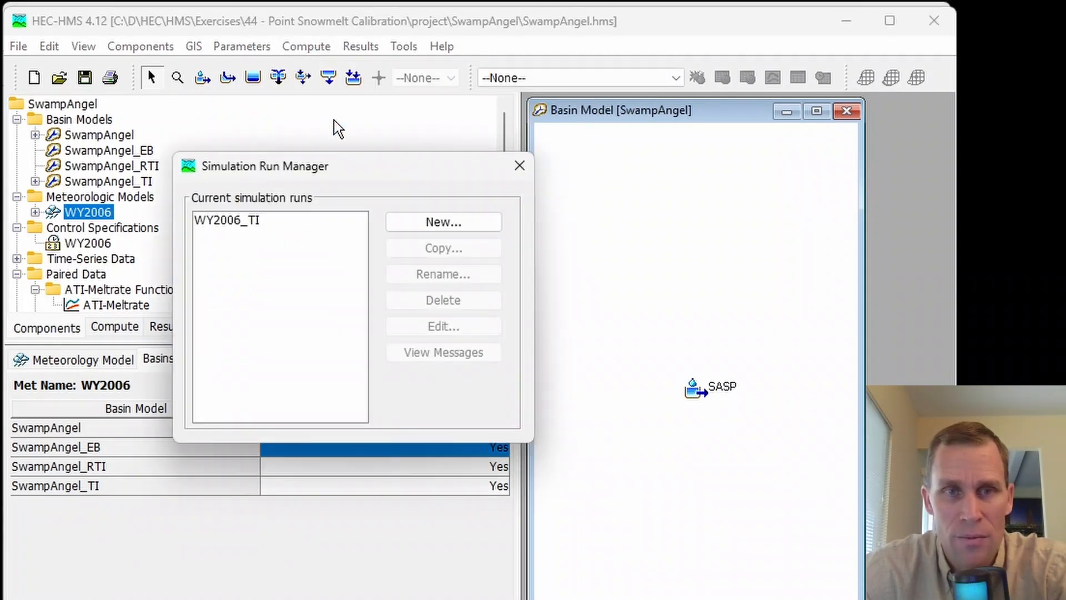
left_click(391, 221)
left_click_drag(498, 349, 418, 359)
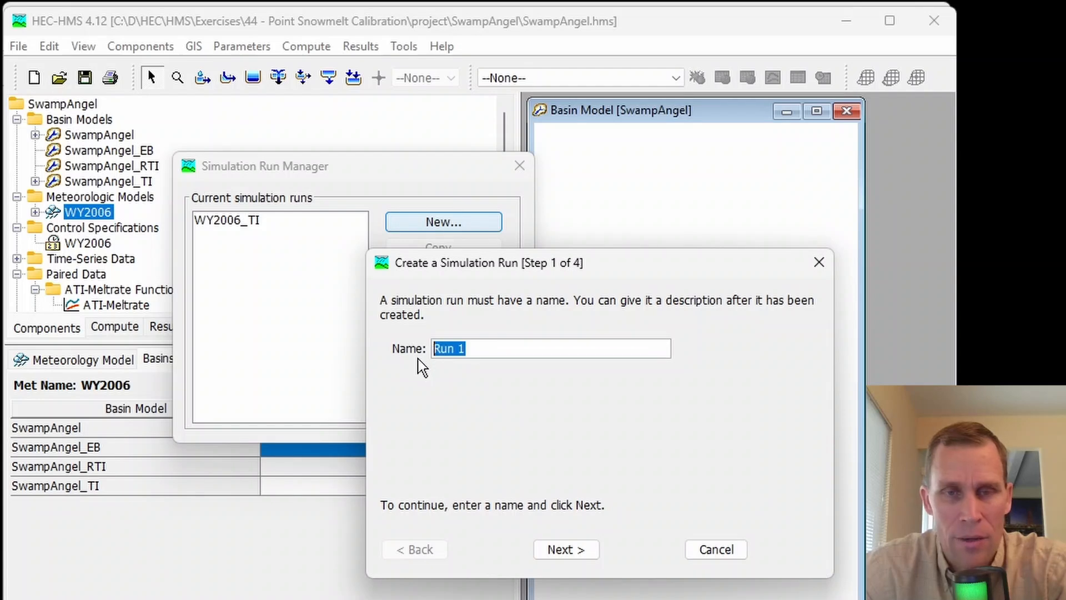
type("WY2006_EB")
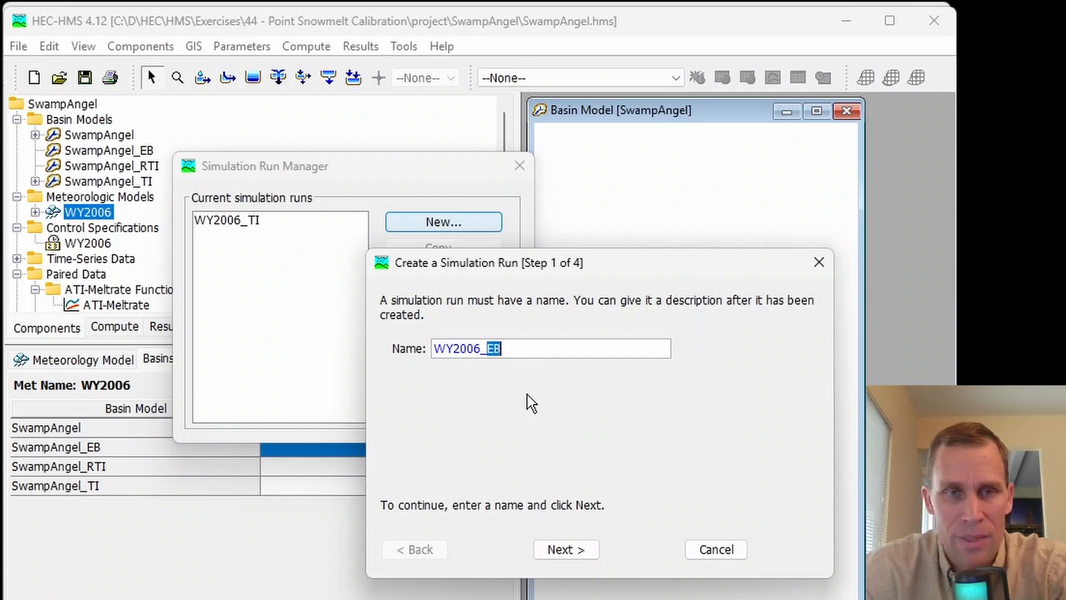
left_click(562, 550)
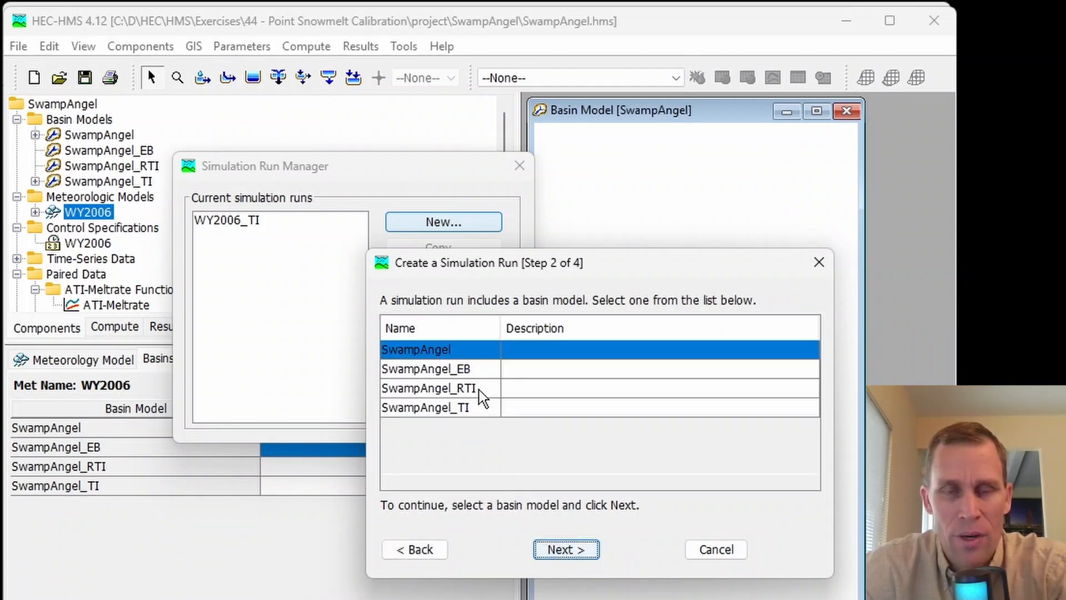
left_click(462, 372)
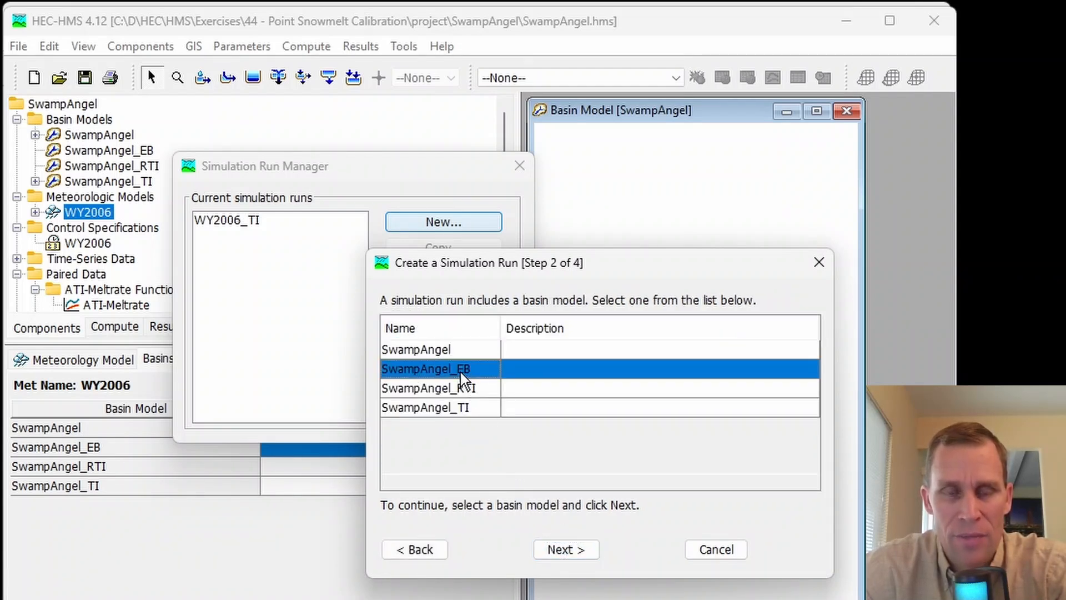
left_click(572, 551)
left_click(571, 551)
left_click(566, 549)
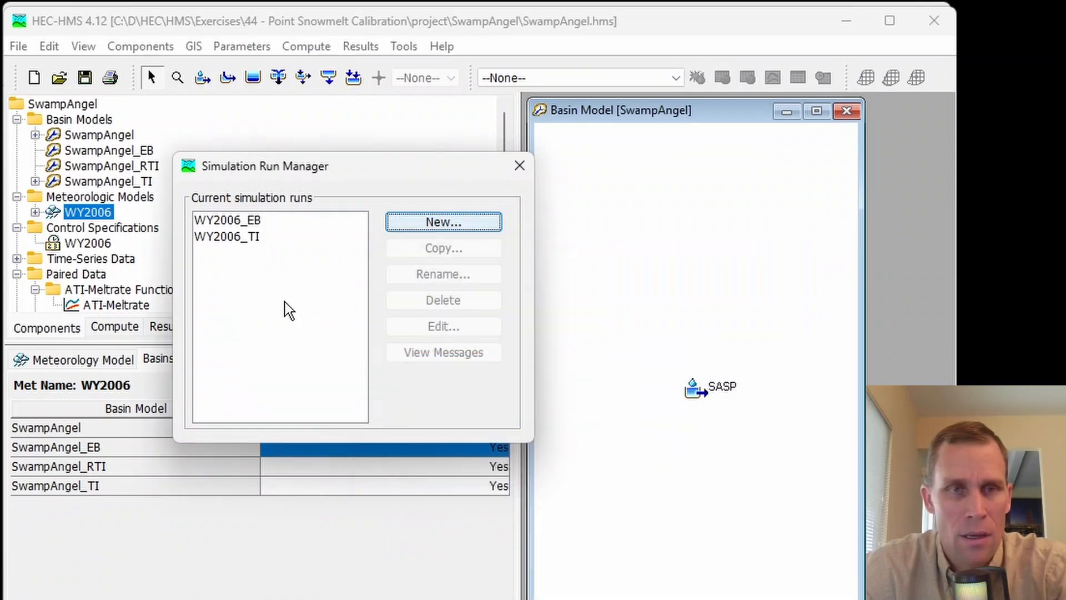
left_click(249, 219)
left_click(519, 166)
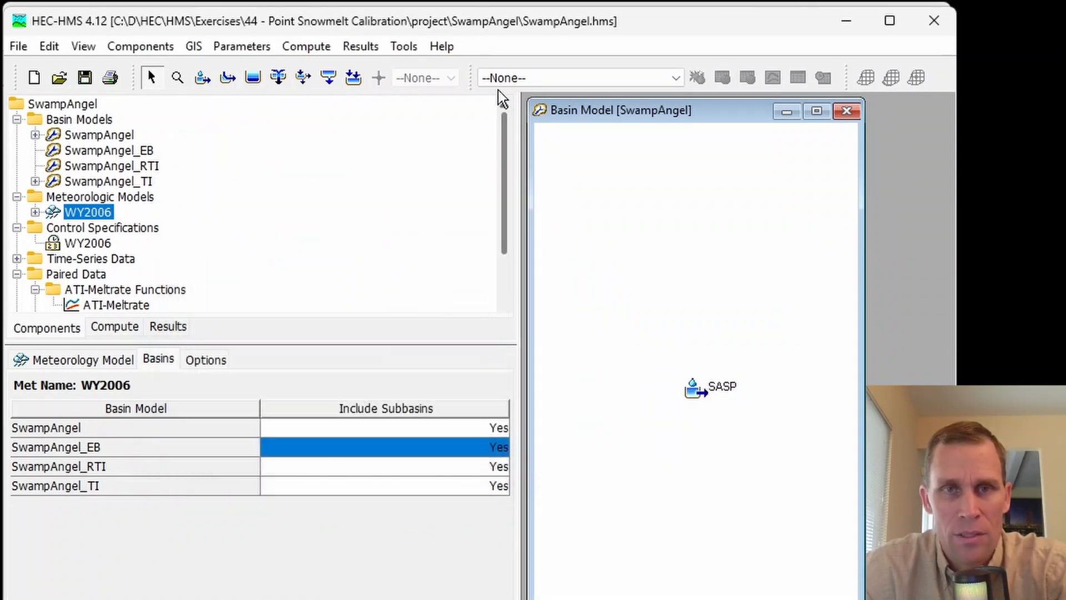
- Select the WY2006_EB run, try to compute it, and check the message log
left_click(506, 80)
left_click(509, 109)
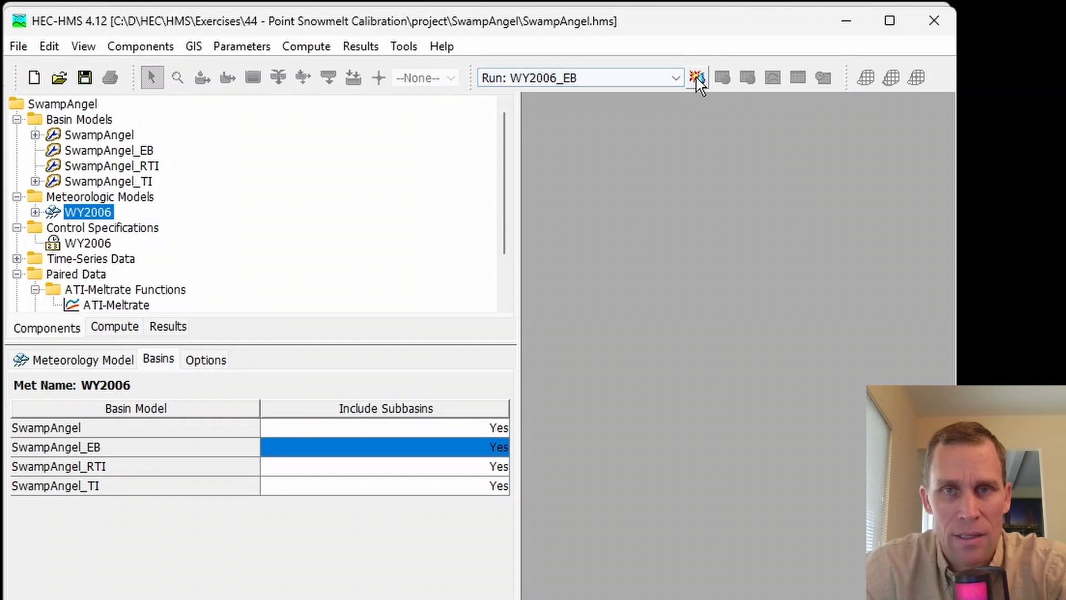
left_click(697, 79)
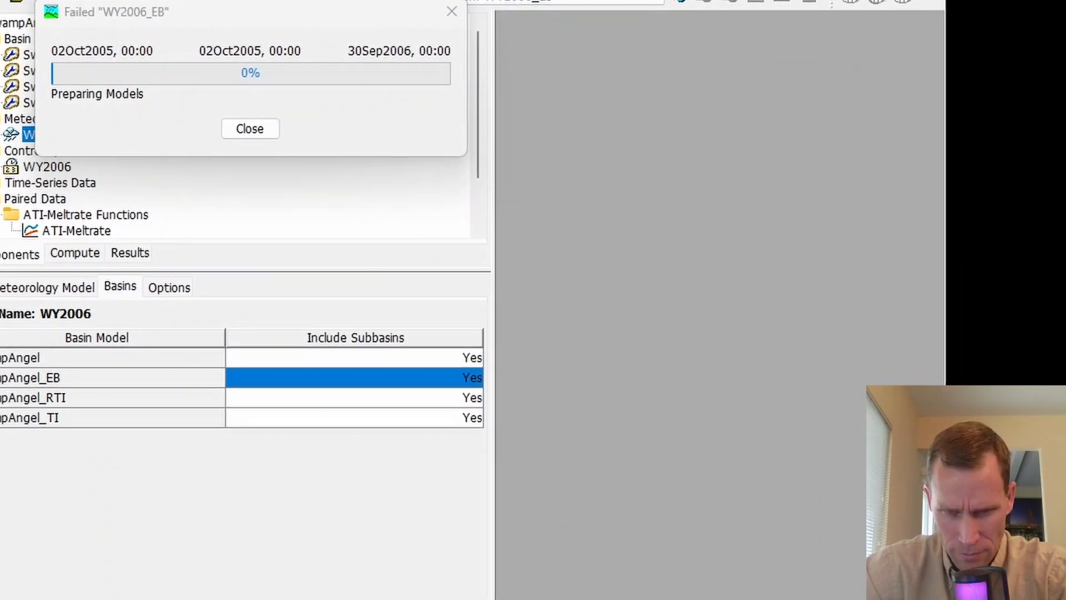
left_click_drag(683, 526, 684, 519)
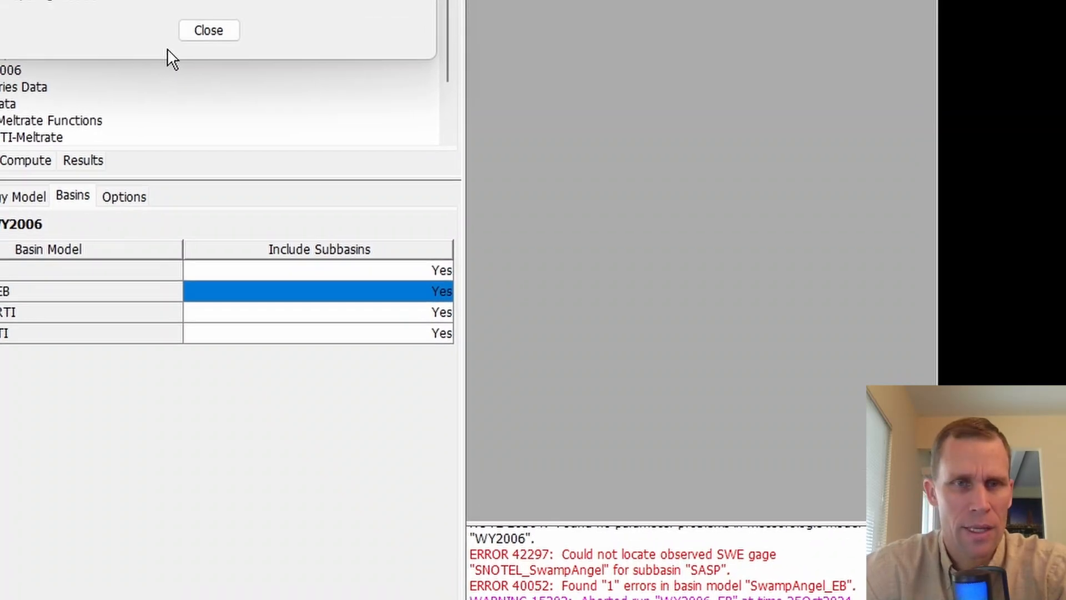
left_click(259, 146)
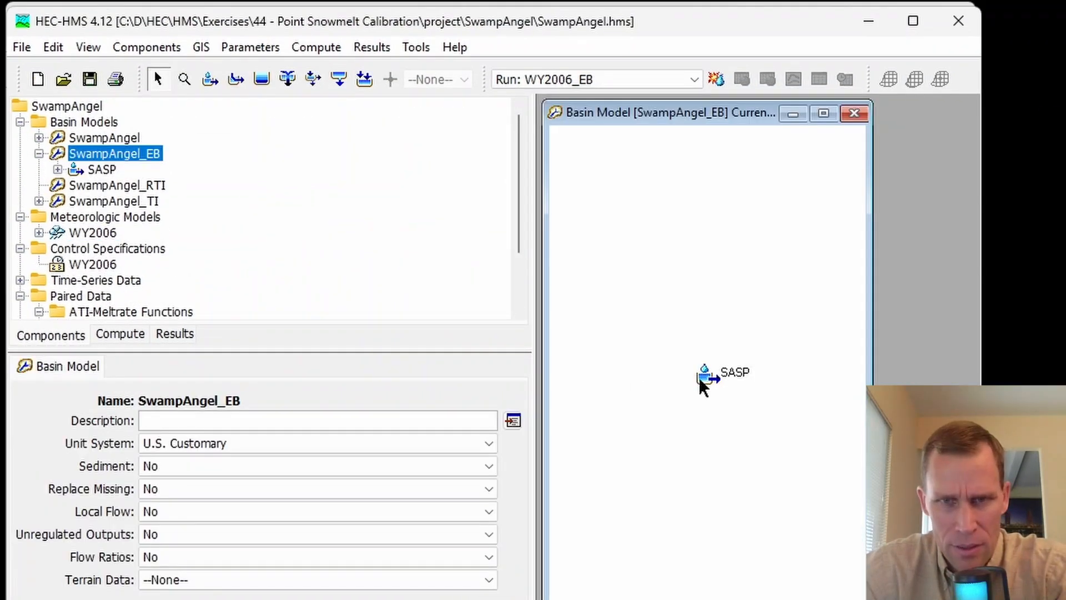
- Assign SNOTEL_SwampAngel as the Observed SWE gage of subbasin SASP in SwampAngel_EB and save the project
left_click(705, 376)
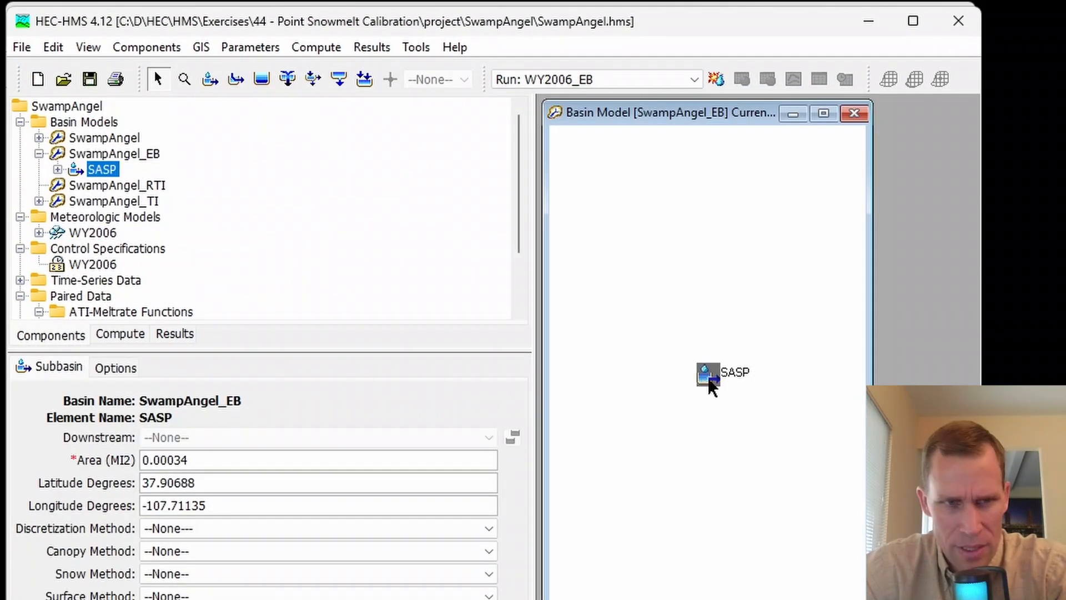
left_click(114, 369)
left_click(163, 483)
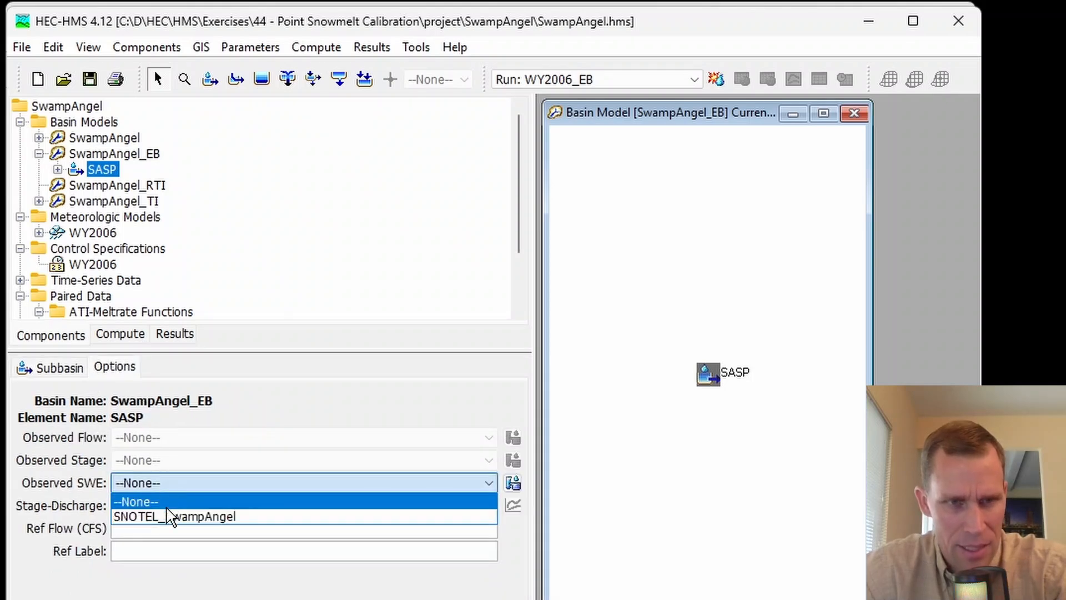
left_click(186, 519)
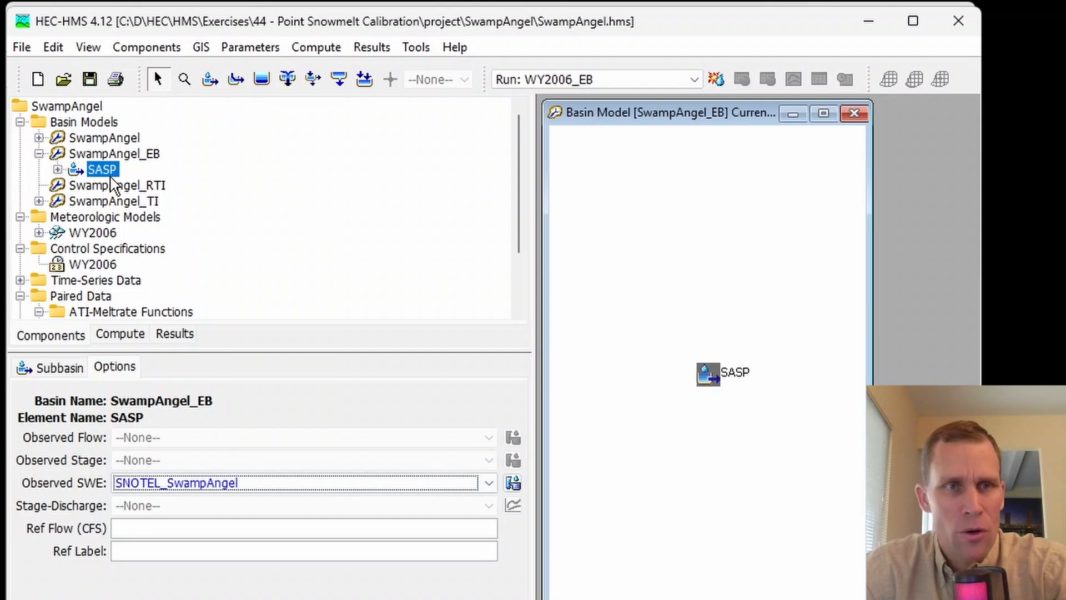
left_click(90, 81)
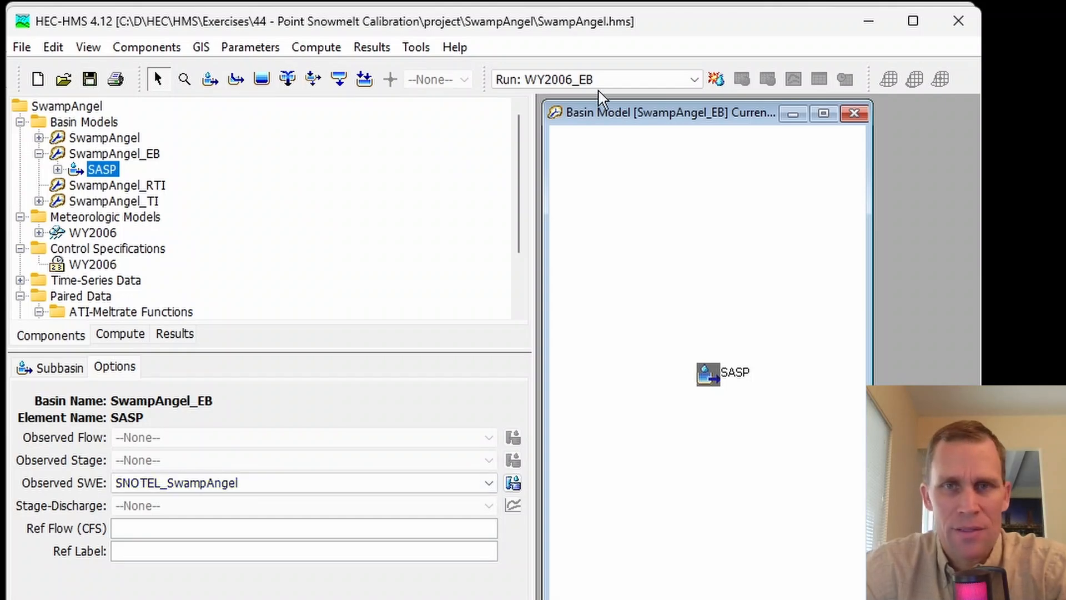
- Compute the WY2006_EB run again and check the result views offered for SASP in the SwampAngel_EB basin model
left_click(715, 79)
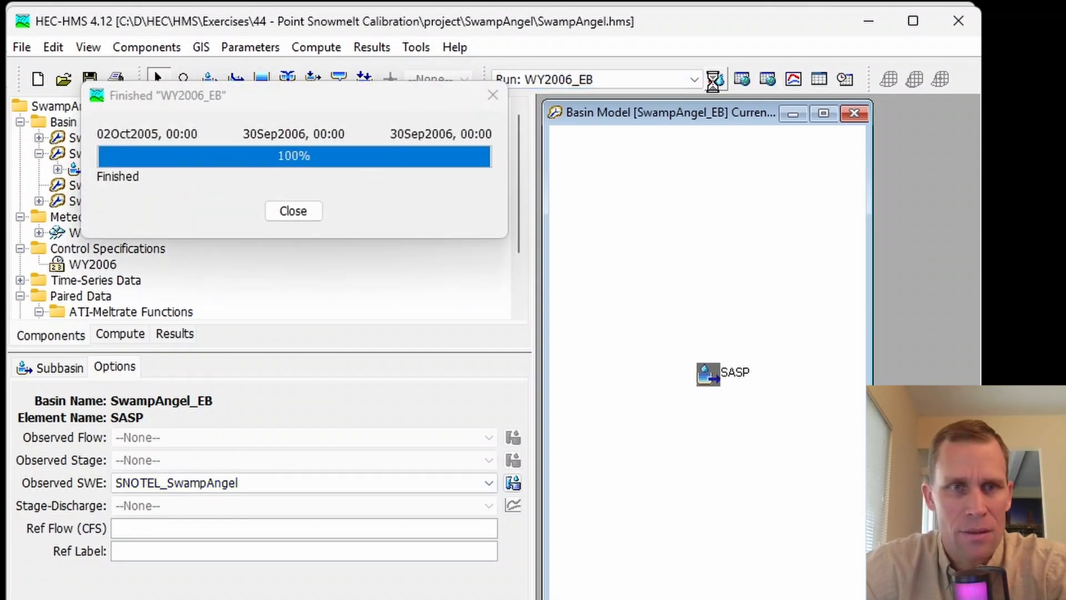
left_click(309, 213)
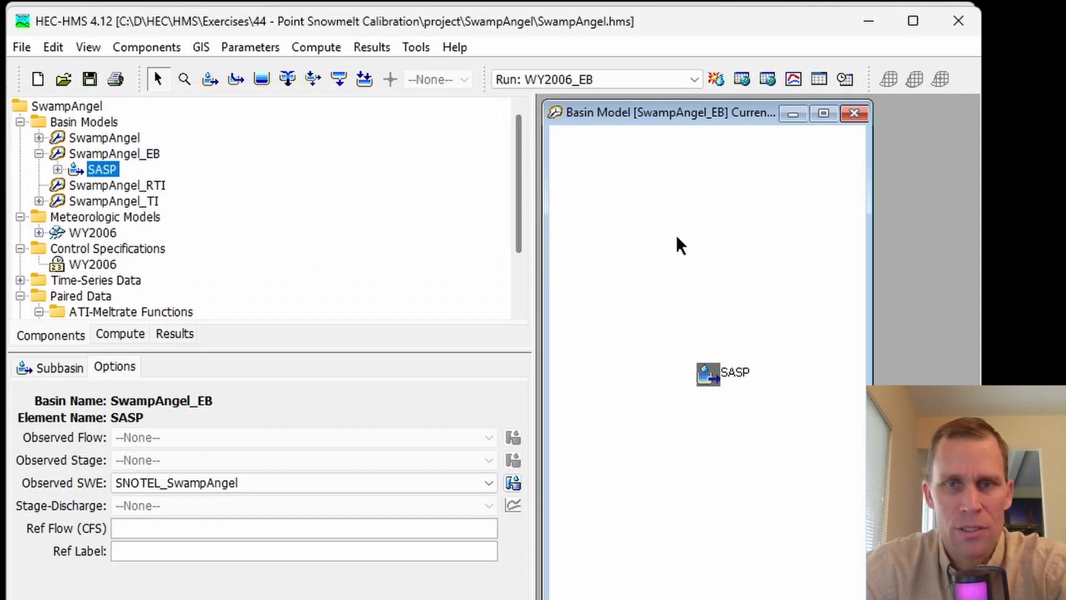
right_click(707, 374)
mouse_move(754, 468)
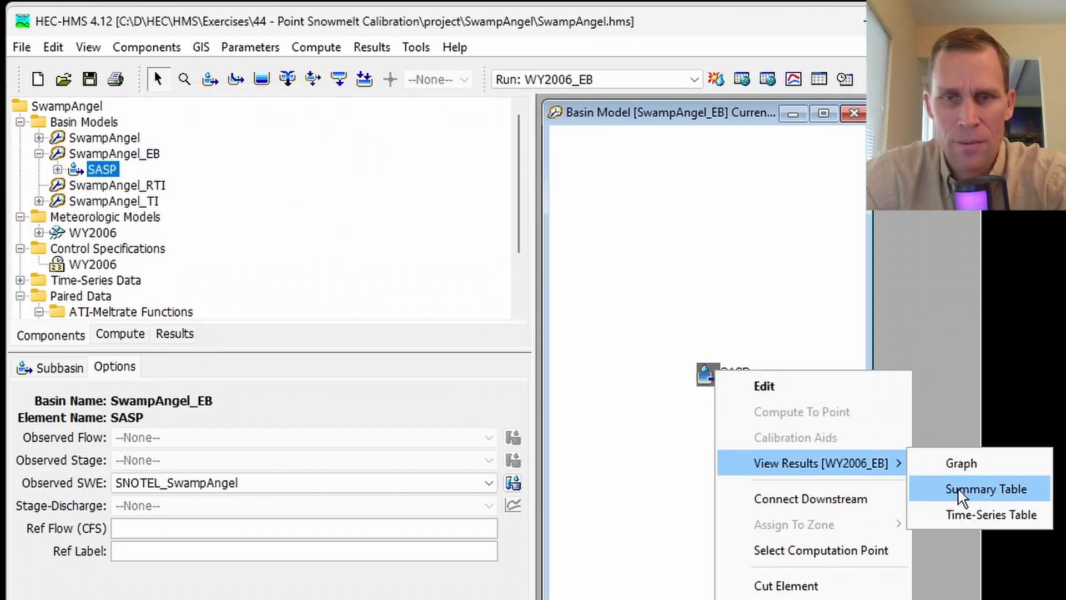
left_click(740, 269)
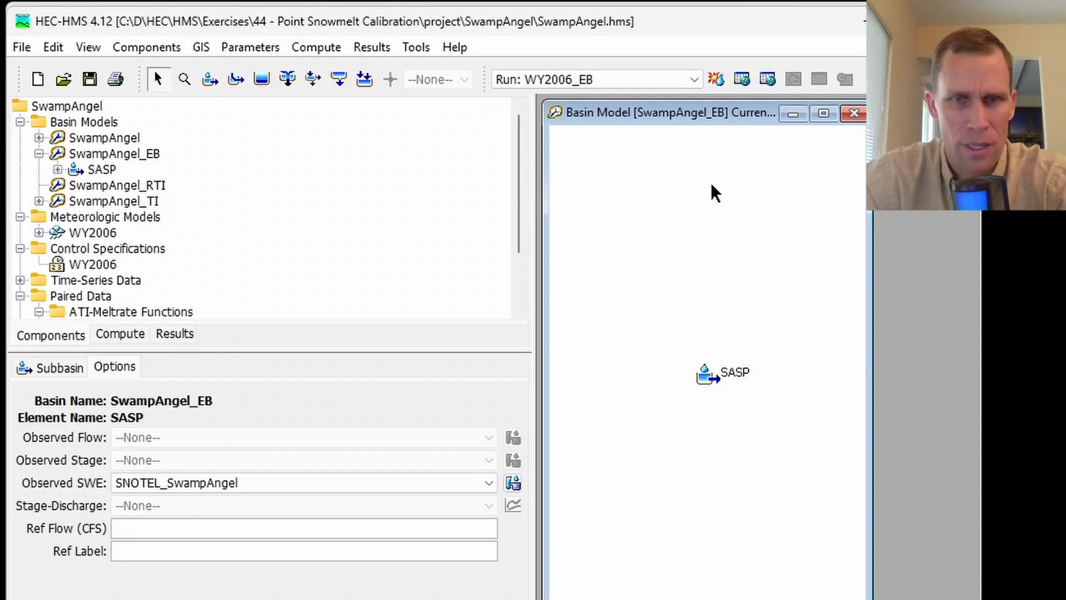
right_click(711, 376)
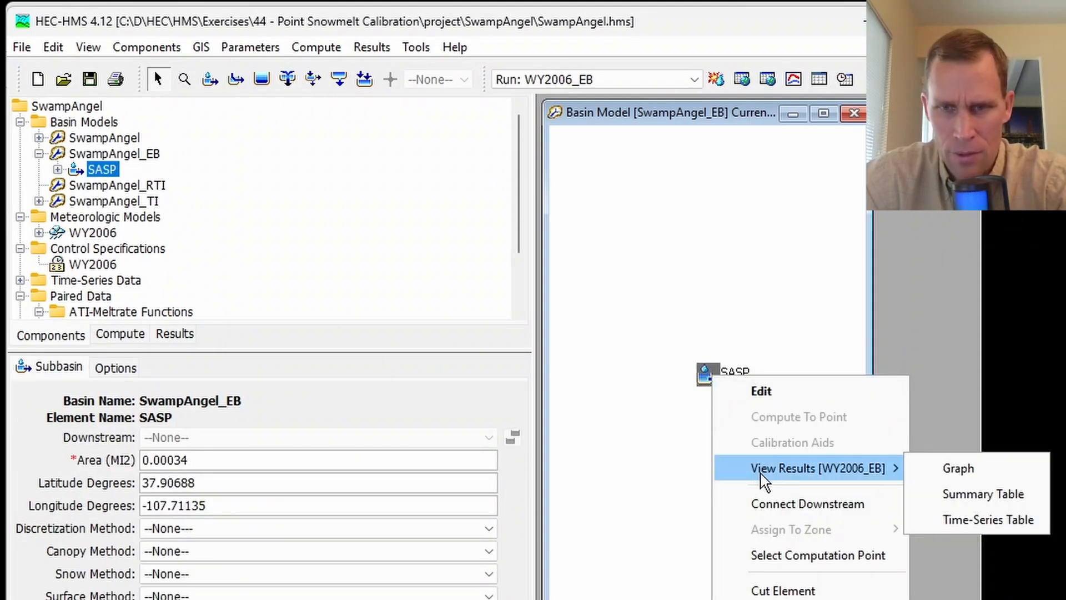
left_click(646, 281)
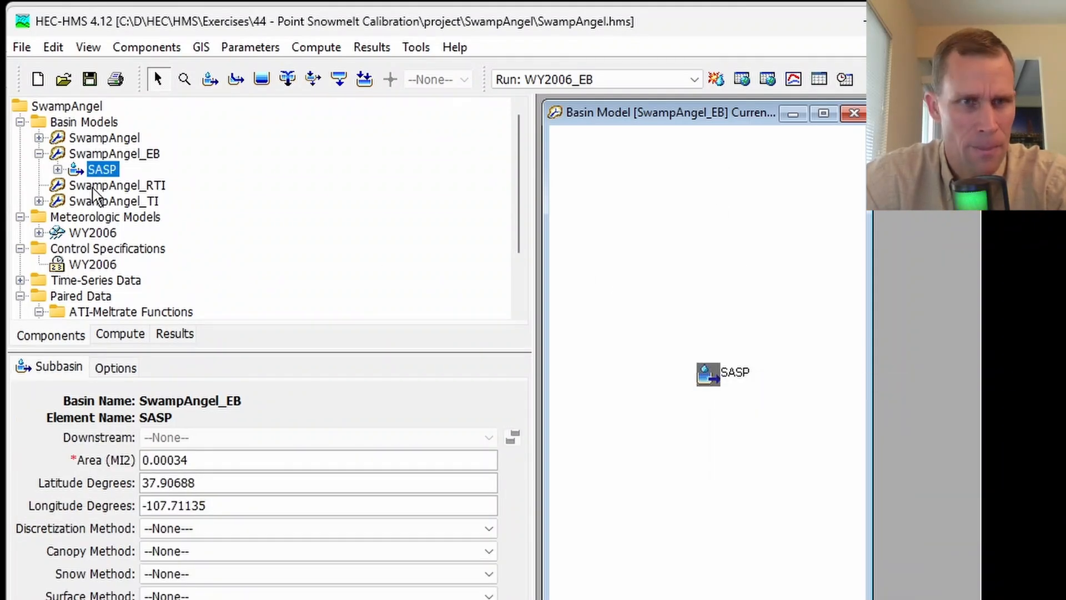
left_click(98, 156)
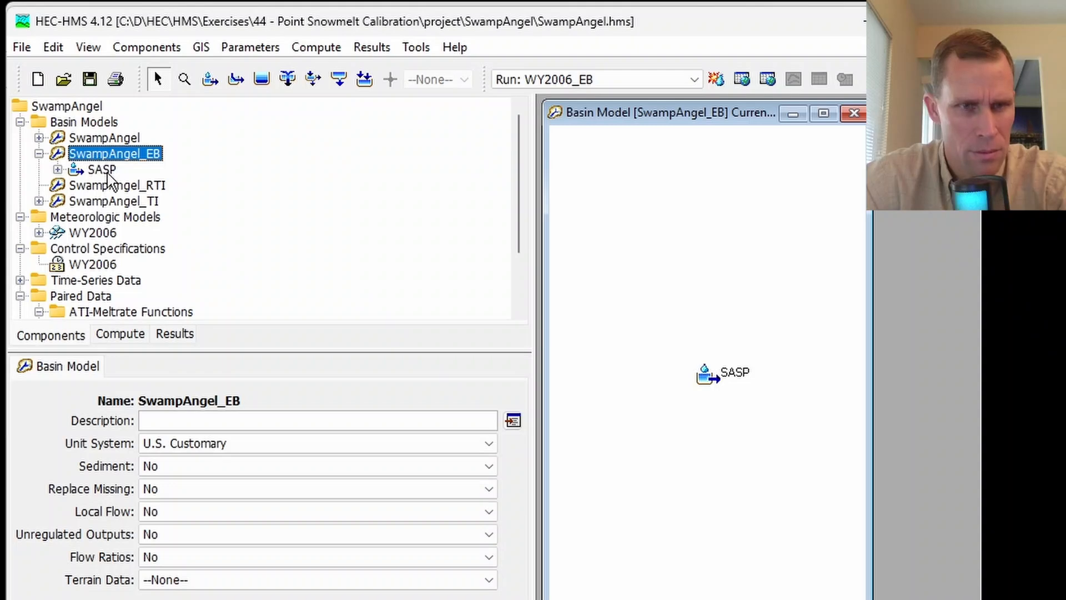
- Switch the WY2006_EB run's basin model to SwampAngel, after checking its SASP subbasin, and save the project
left_click(106, 171)
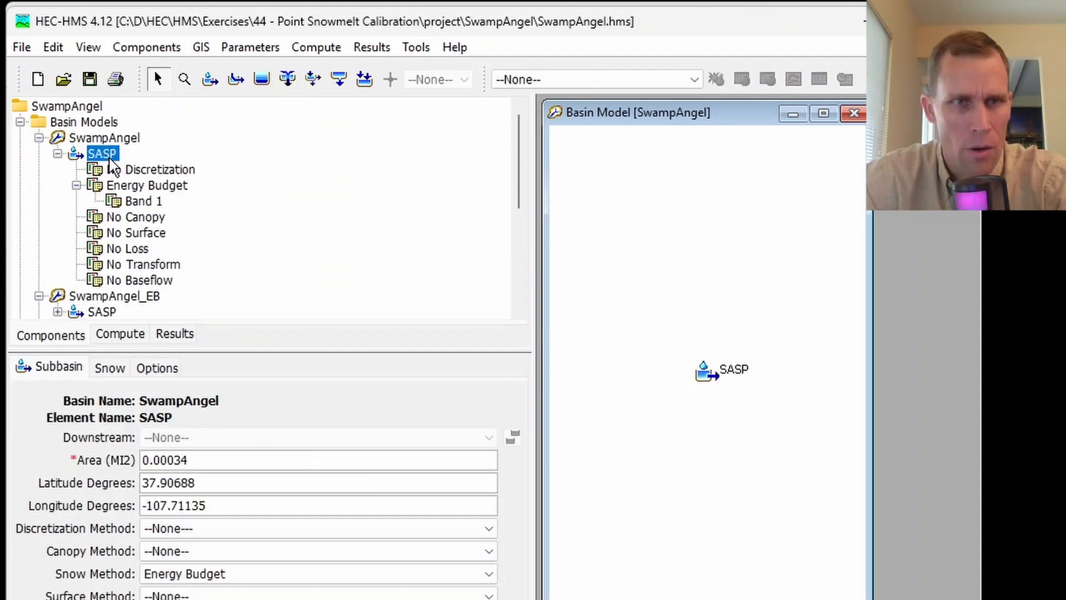
left_click(98, 140)
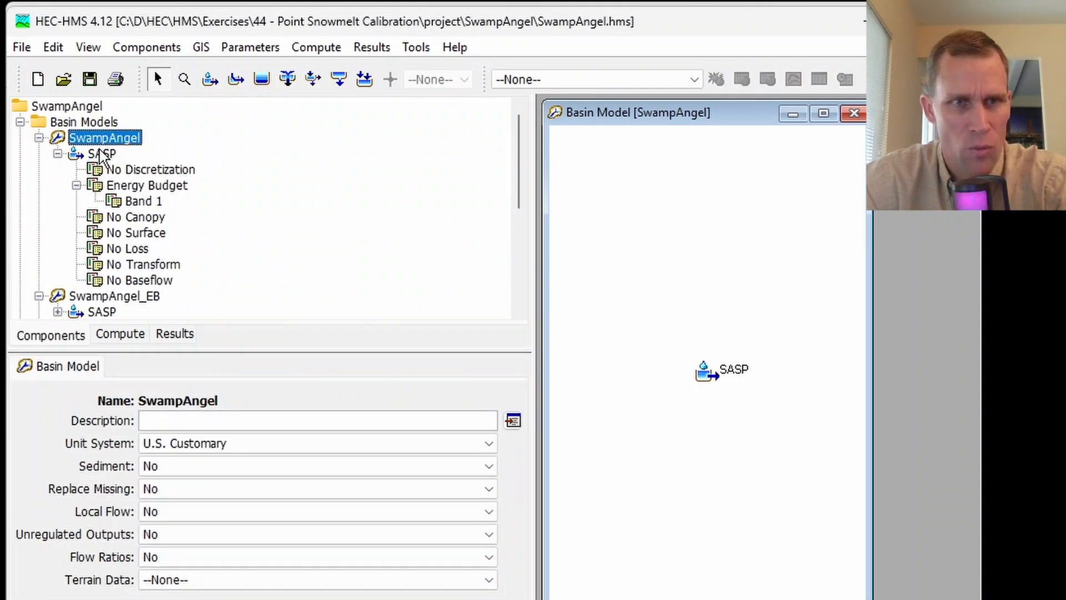
left_click(103, 157)
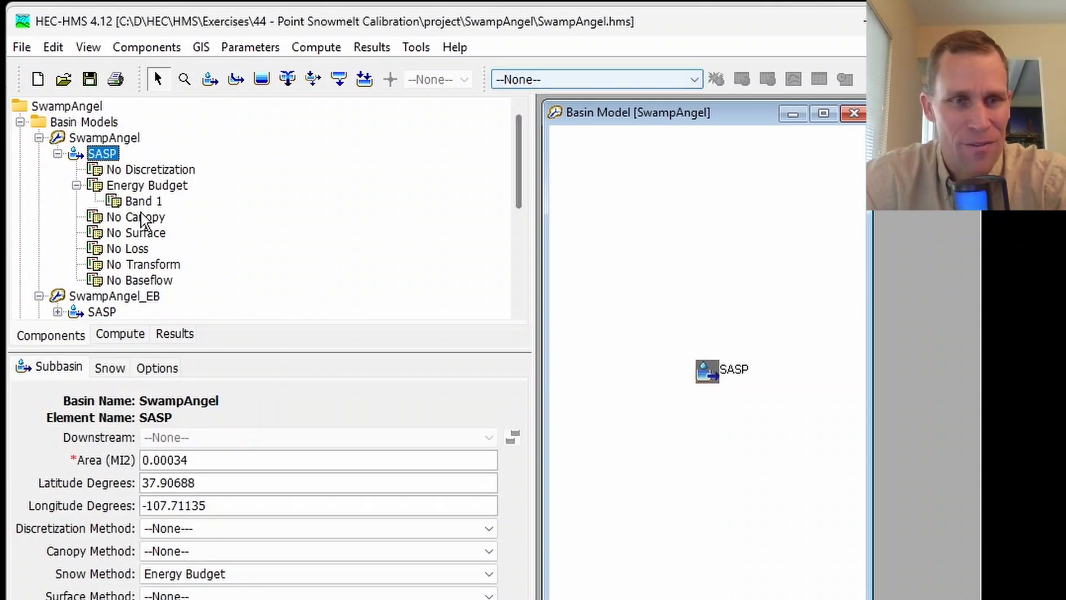
left_click(111, 336)
left_click(20, 122)
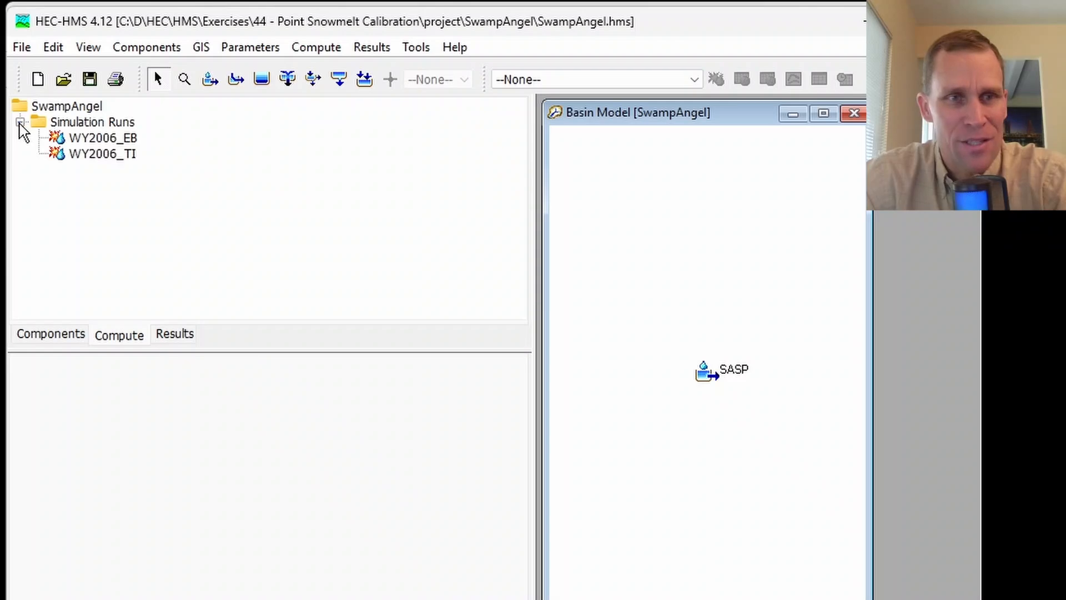
left_click(93, 142)
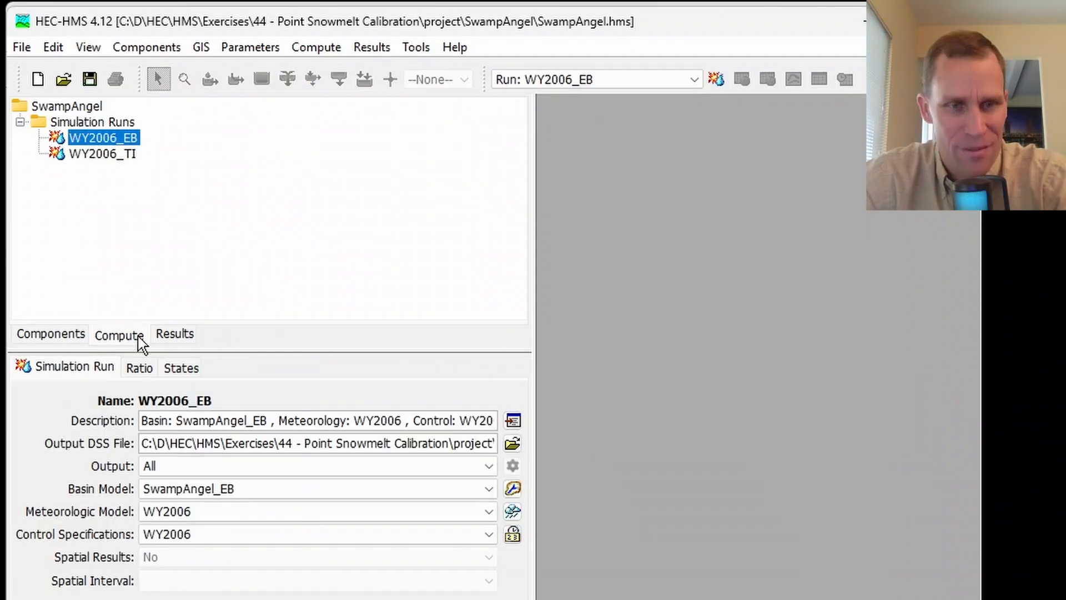
left_click(239, 490)
left_click(231, 523)
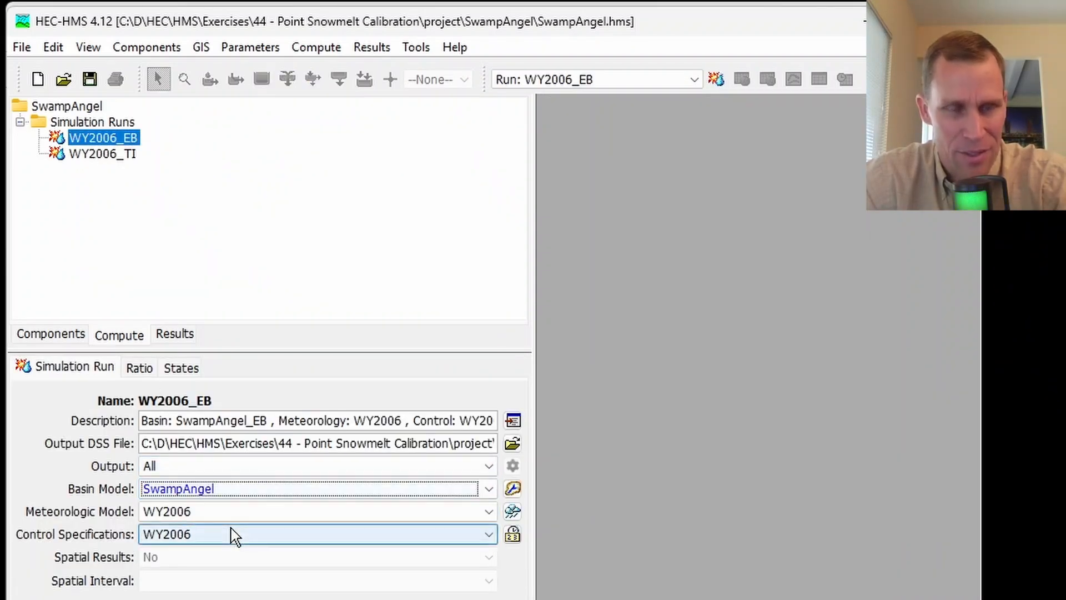
left_click(91, 82)
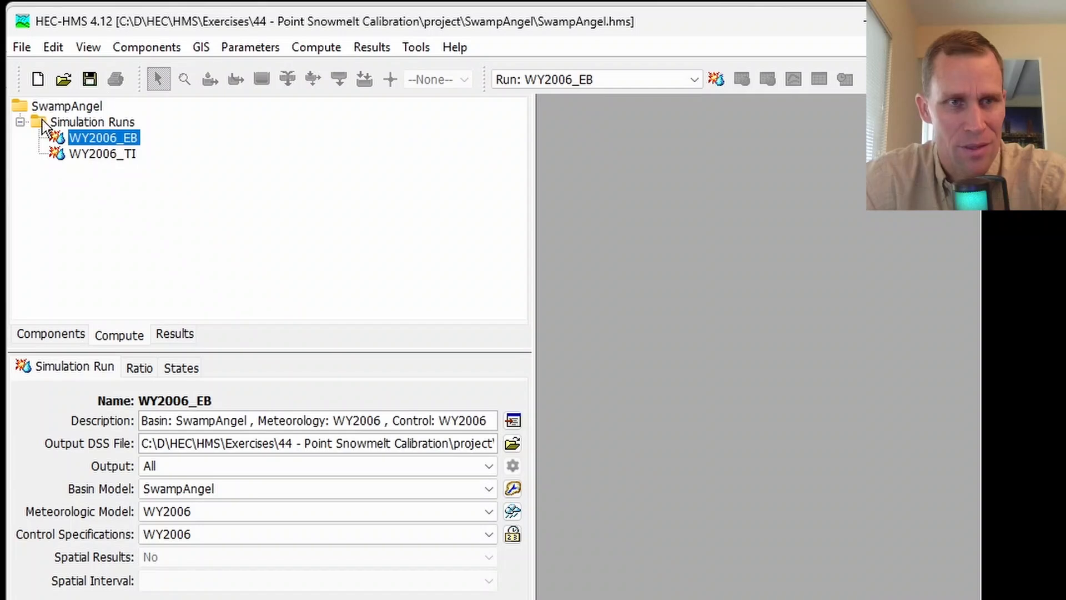
- Select subbasin SASP in the SwampAngel basin model and compute the WY2006_EB run
left_click(21, 122)
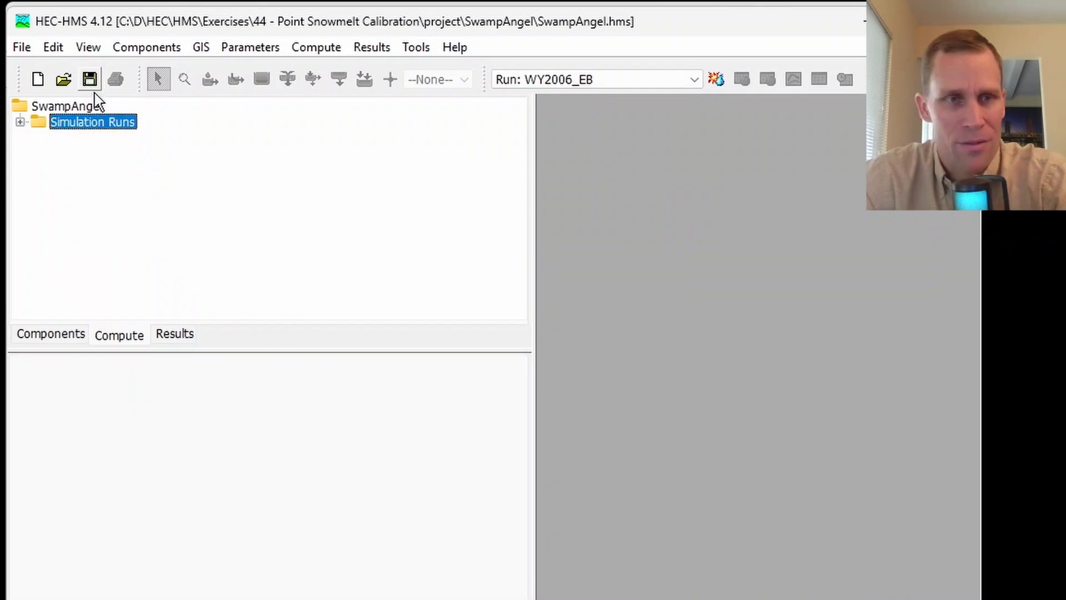
left_click(50, 336)
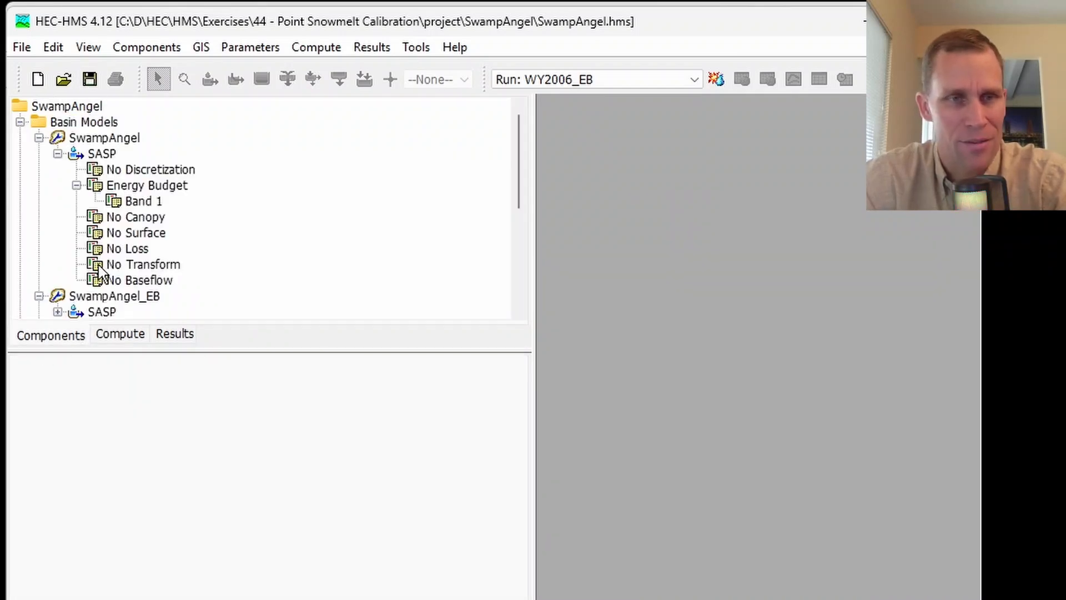
left_click(58, 154)
left_click(101, 154)
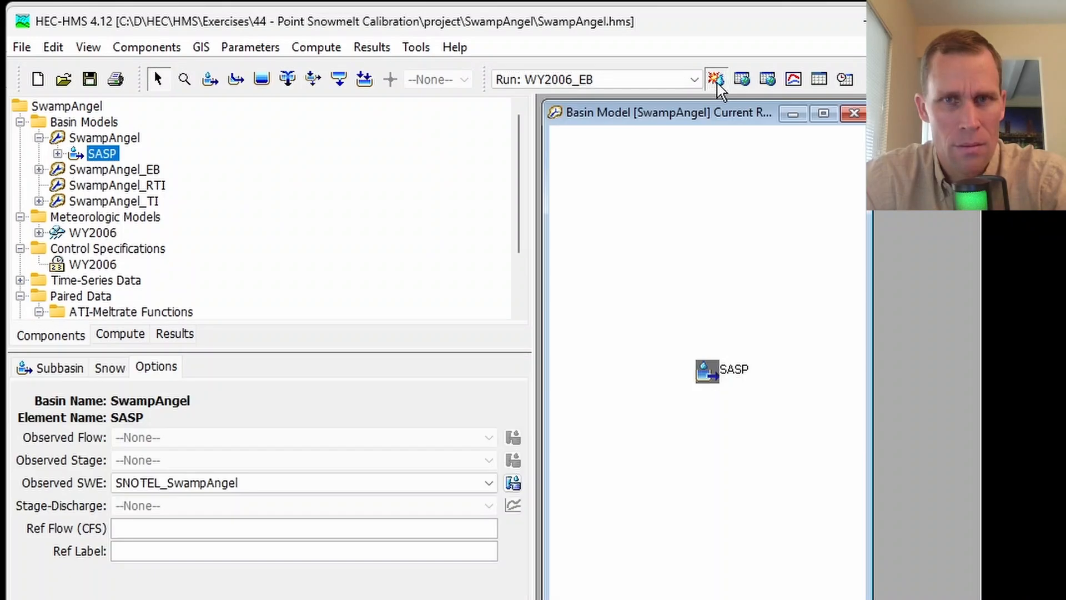
left_click(716, 80)
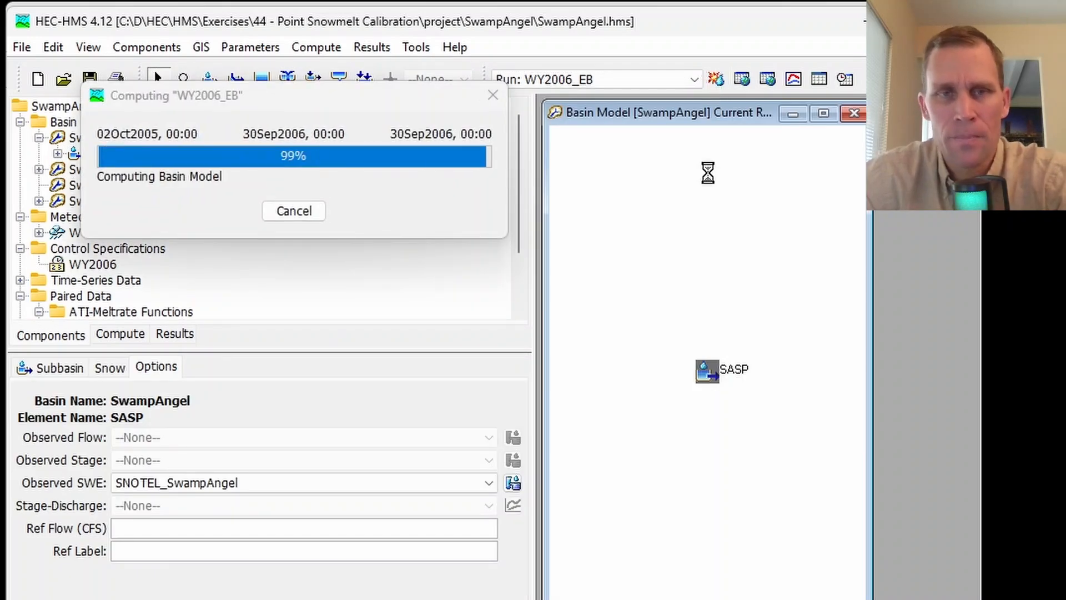
- View SASP's snowmelt graph for WY2006_EB to compare simulated and observed SWE, and close it
right_click(724, 372)
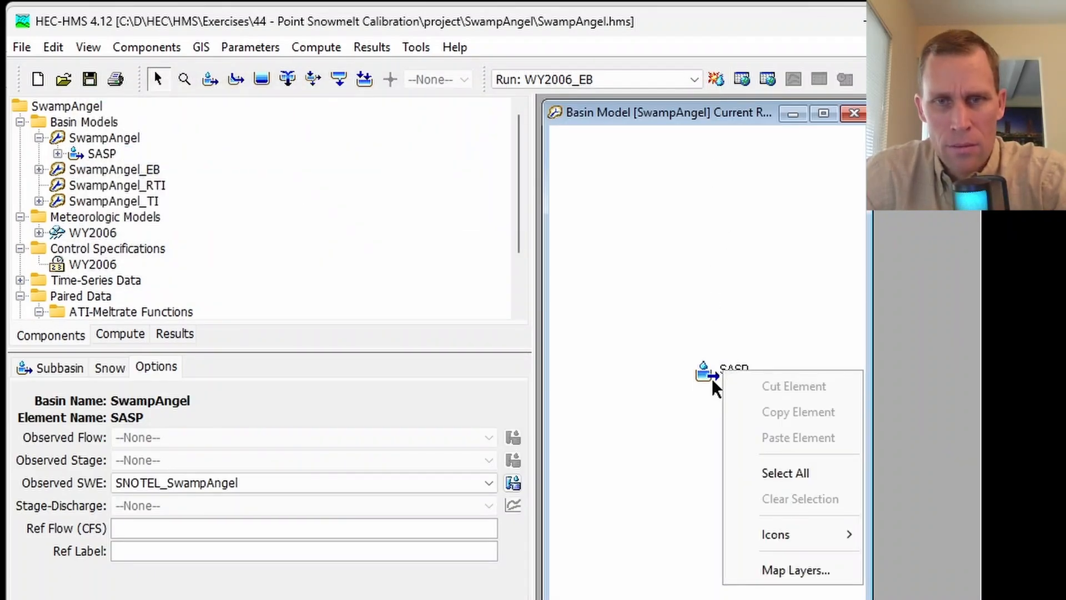
right_click(716, 379)
mouse_move(769, 481)
left_click(919, 497)
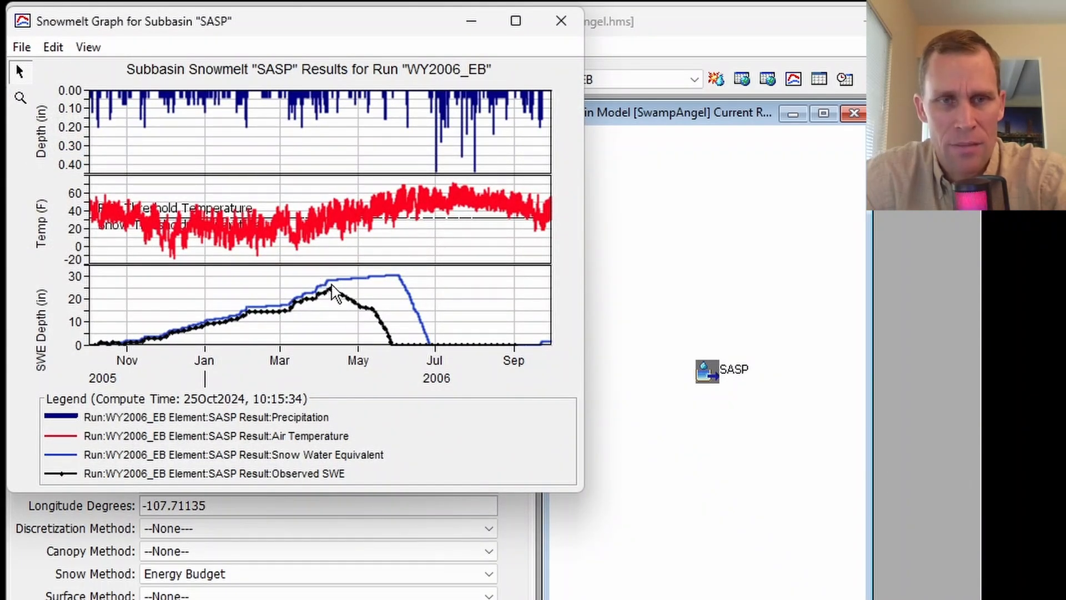
left_click(1022, 397)
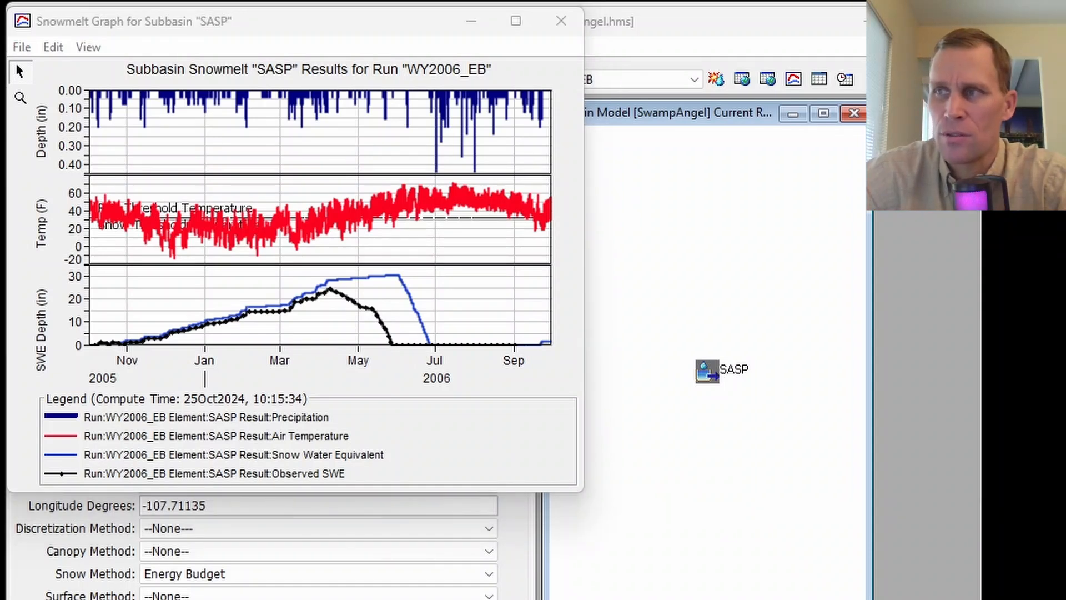
left_click(561, 21)
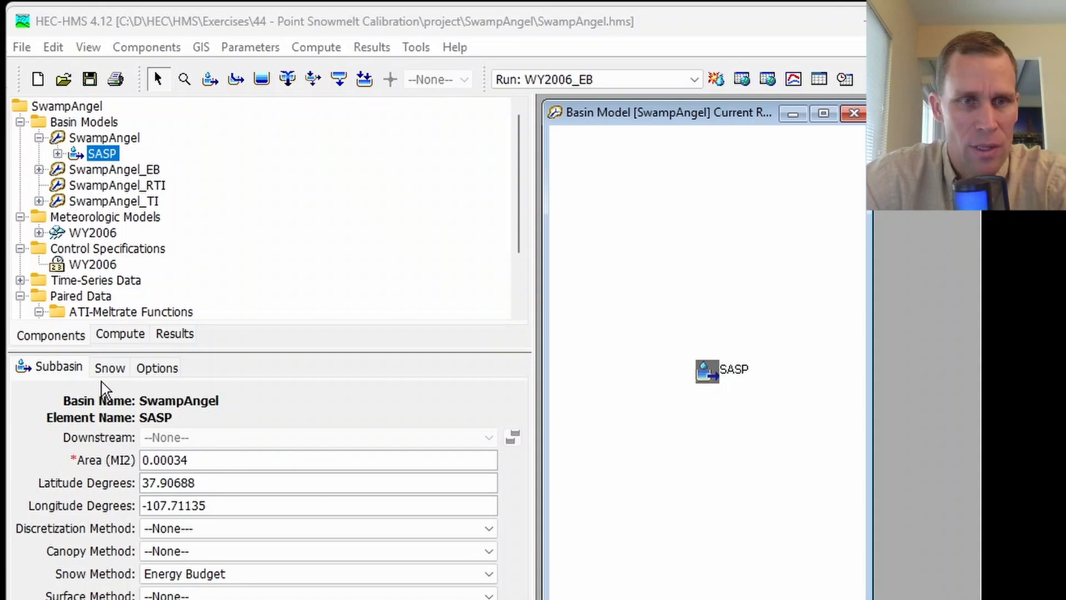
- Set SASP's rain and snow threshold air temperatures in SwampAngel to 28 F and save the project
left_click(109, 369)
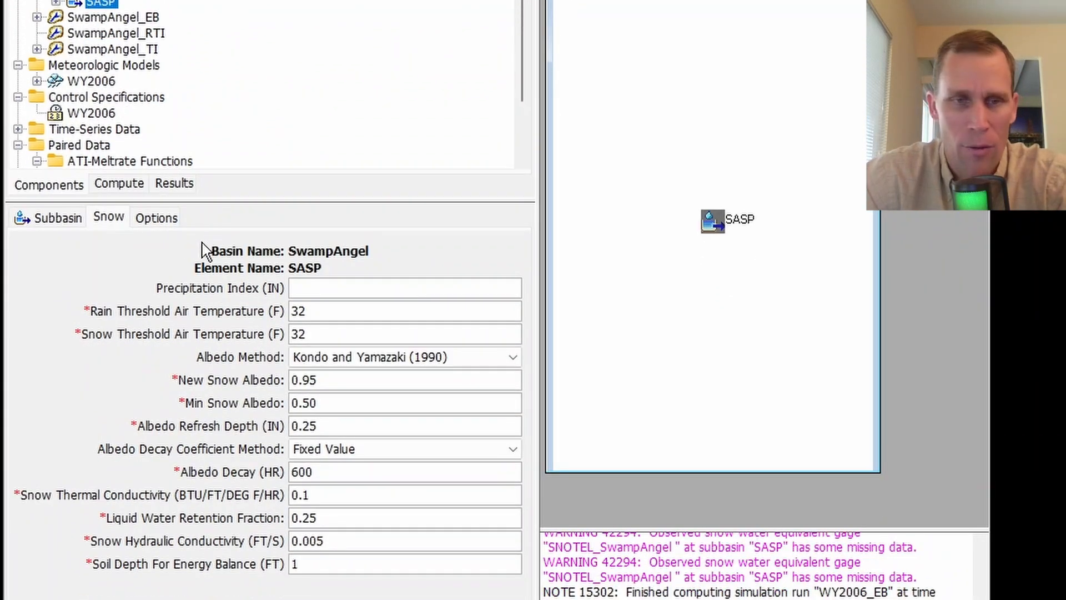
left_click_drag(311, 311, 289, 318)
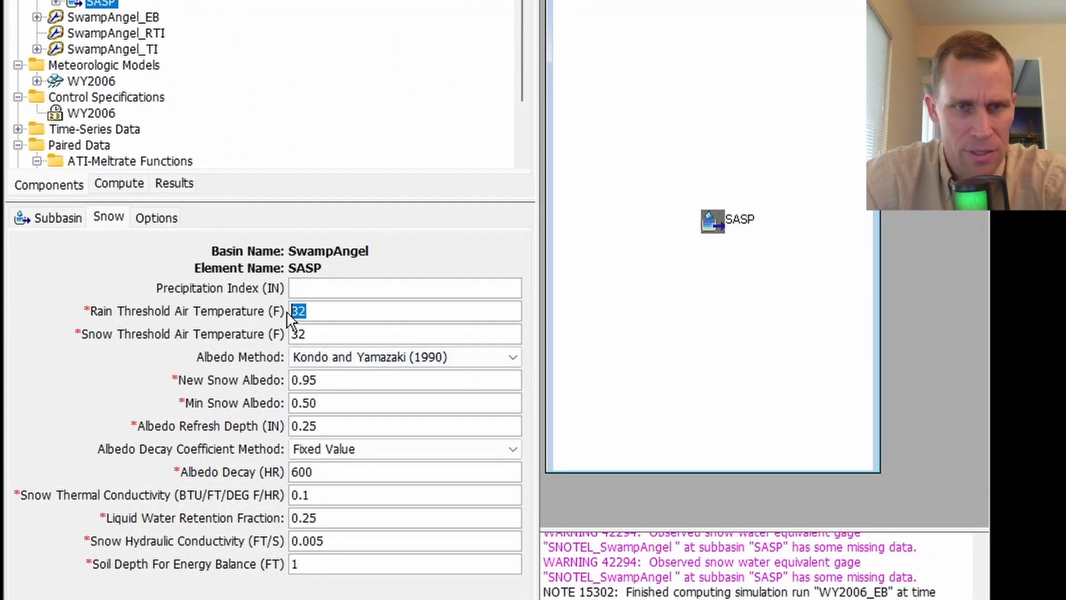
left_click_drag(321, 381, 273, 381)
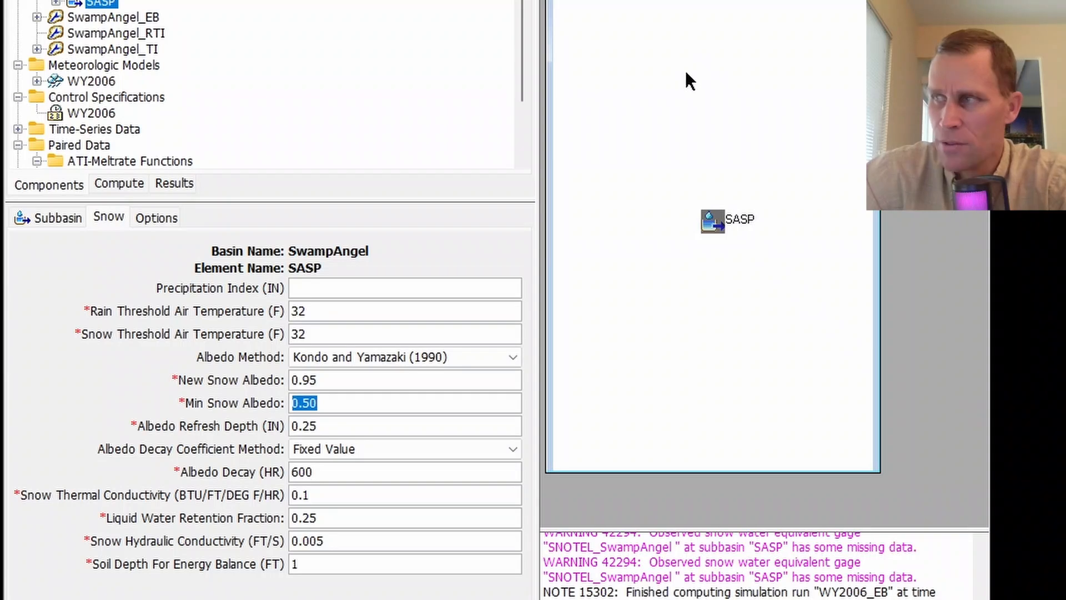
left_click_drag(311, 311, 297, 311)
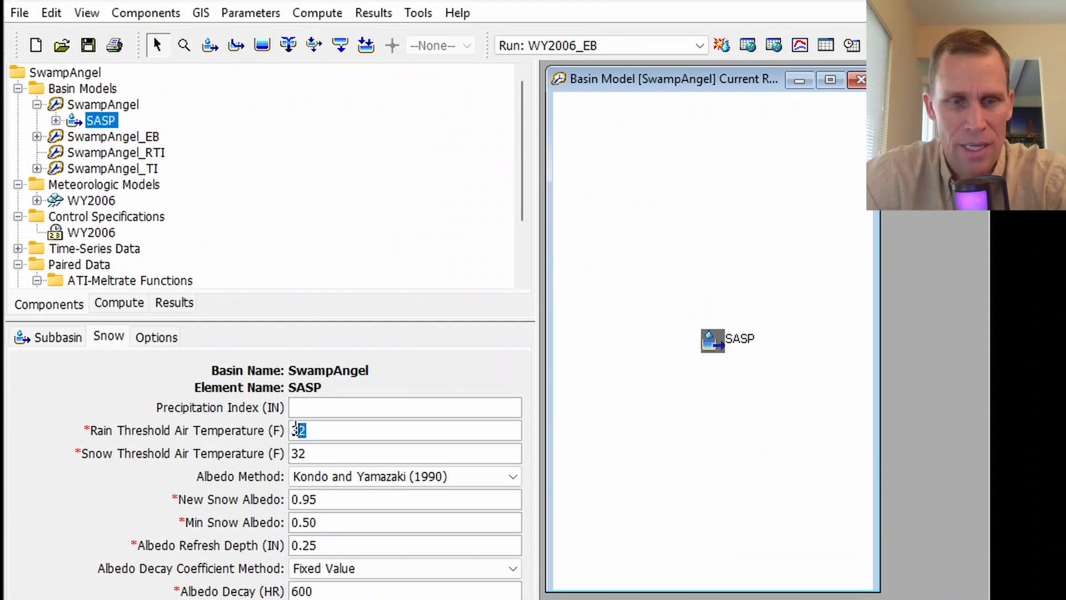
left_click_drag(296, 428, 290, 453)
type("2828")
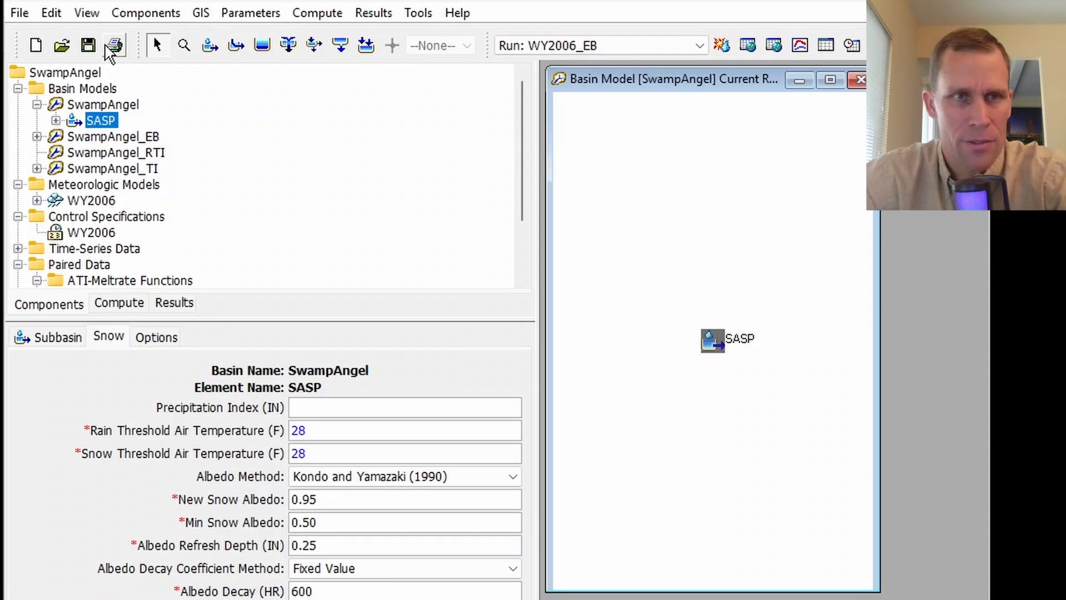
left_click(87, 46)
- Compute the WY2006_EB run and graph the WY2006_TI Observed SWE and Snow Water Equivalent of SASP for comparison
left_click(721, 45)
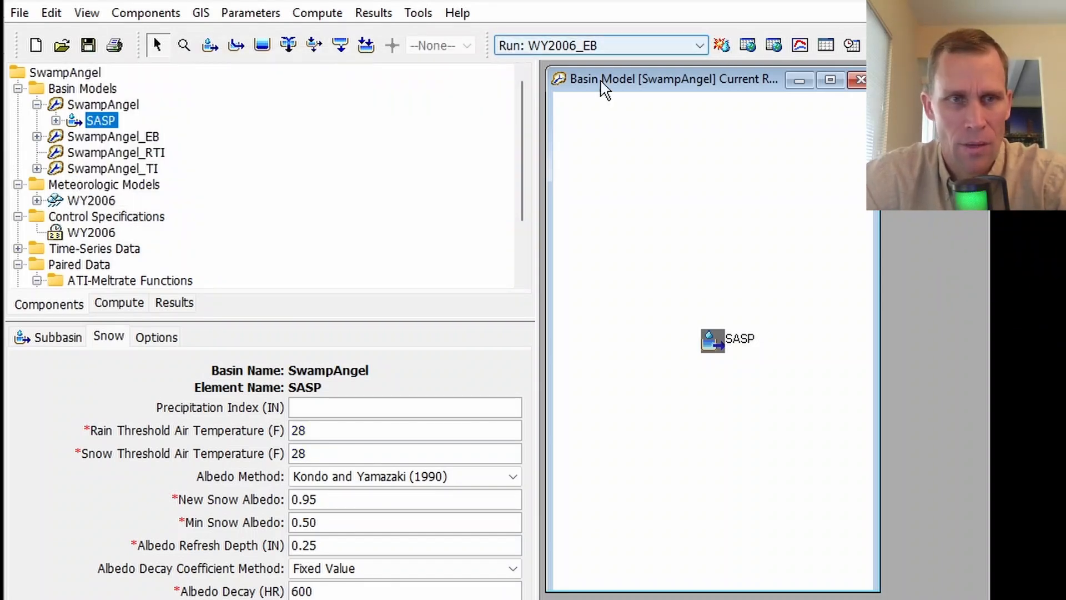
left_click(175, 303)
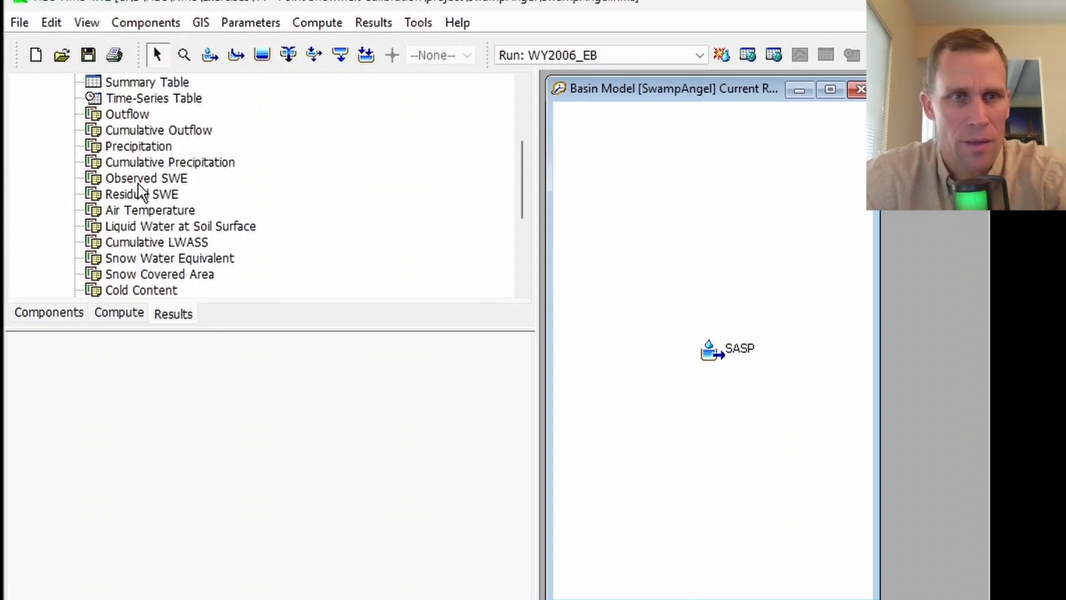
left_click(162, 200)
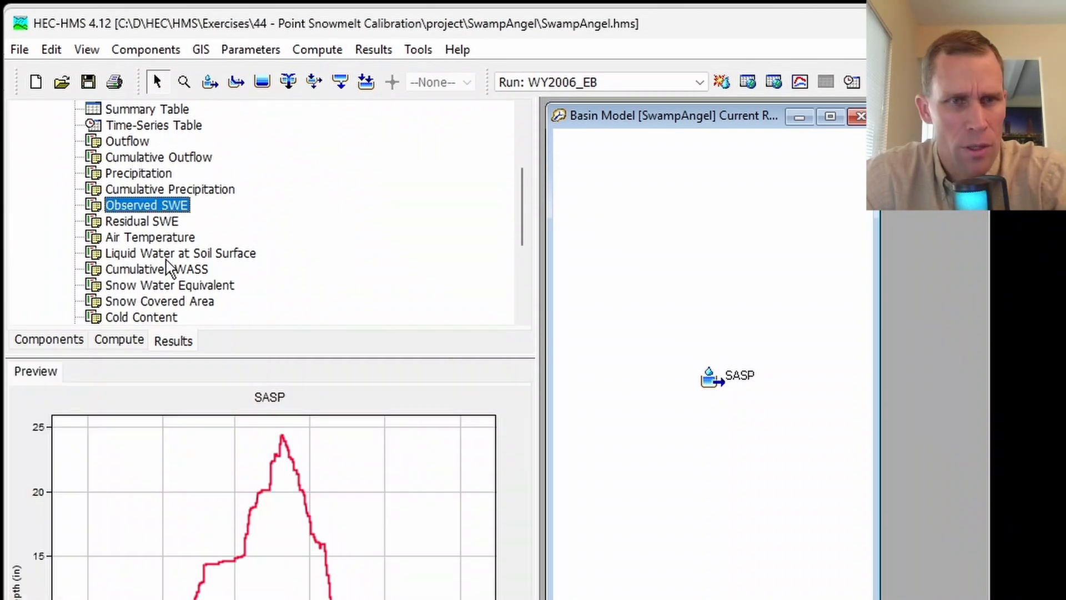
left_click(160, 286, "ctrl")
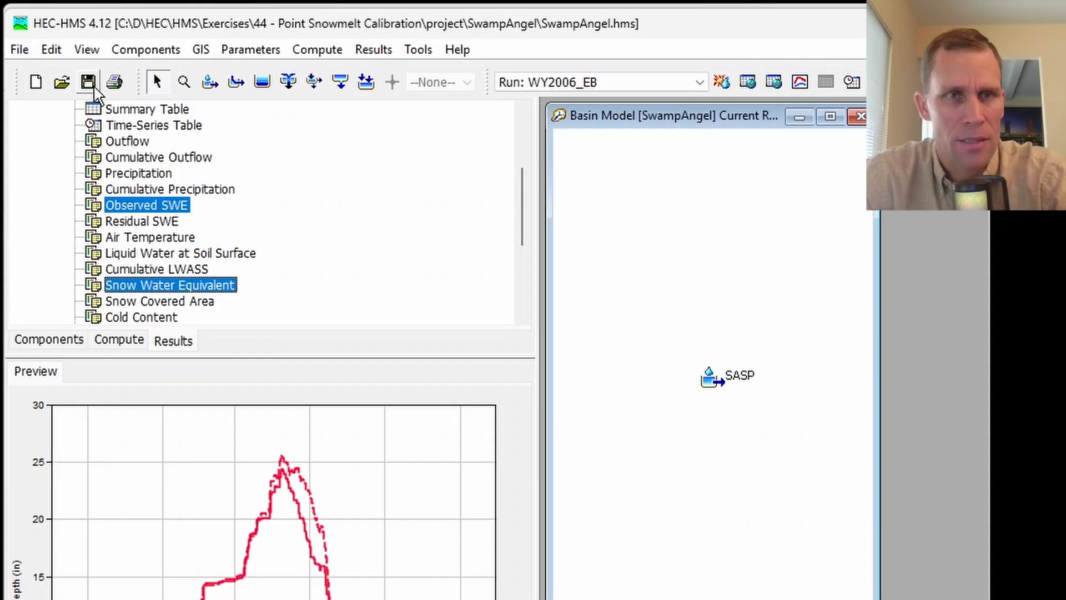
left_click(800, 82)
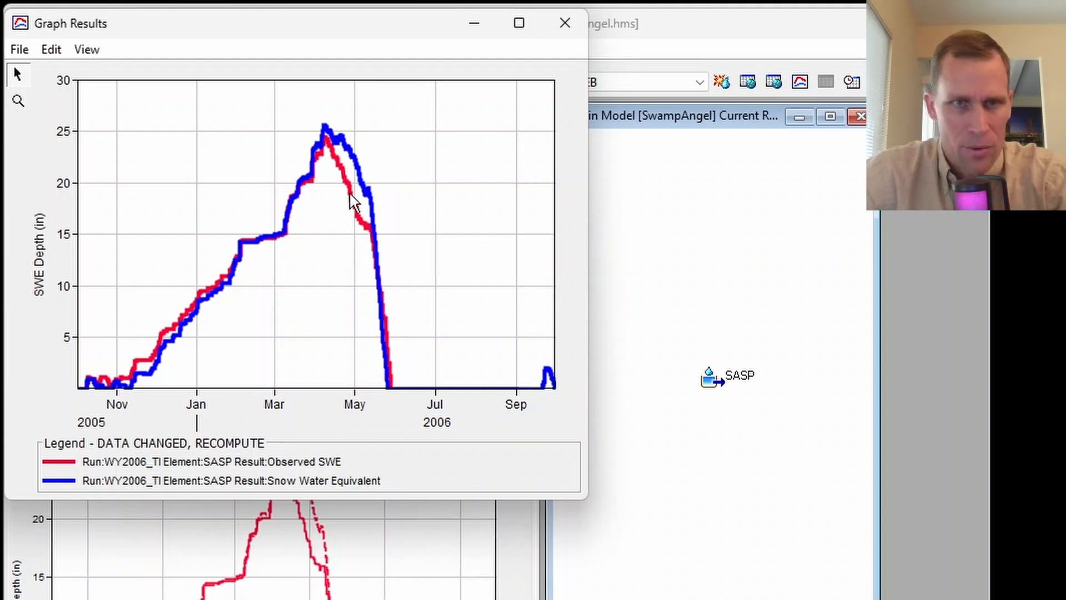
left_click(565, 23)
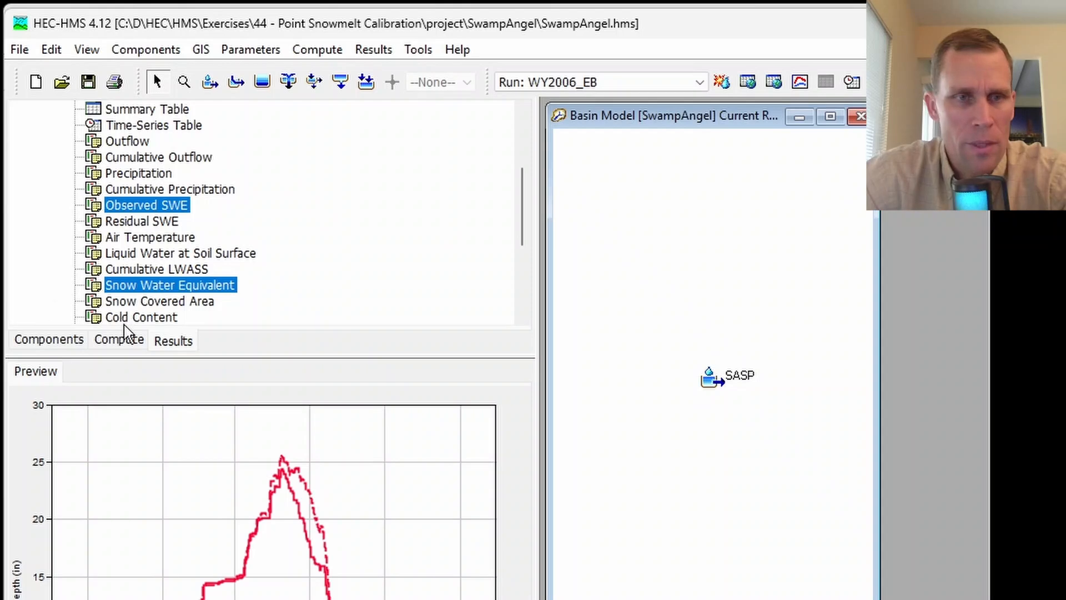
- Set the New Snow Albedo of SASP in the SwampAngel basin model to 0.75 and save the project
left_click(733, 383)
left_click(97, 374)
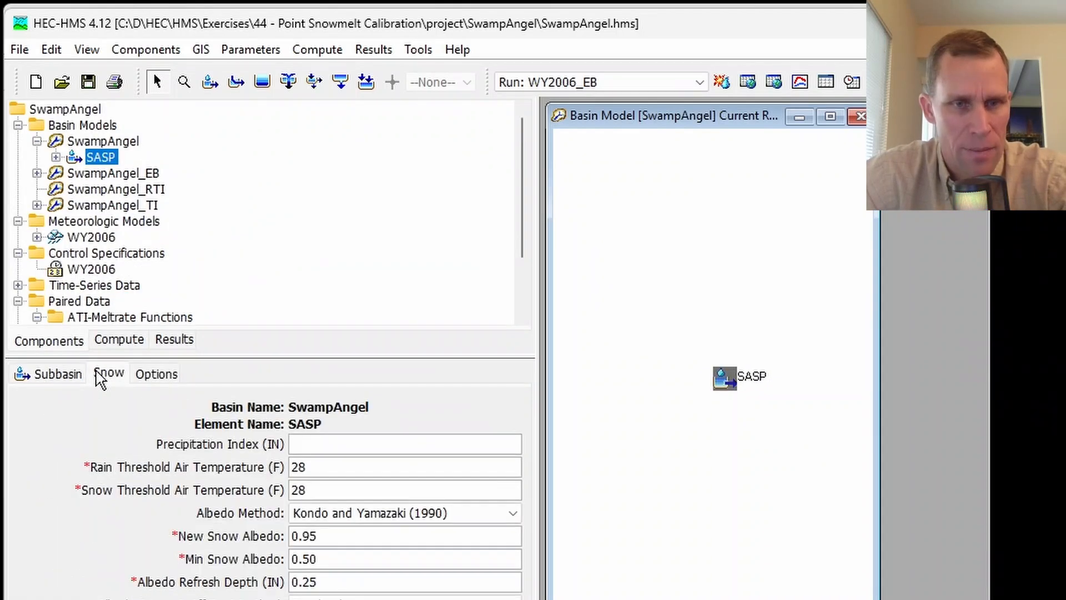
left_click(345, 534)
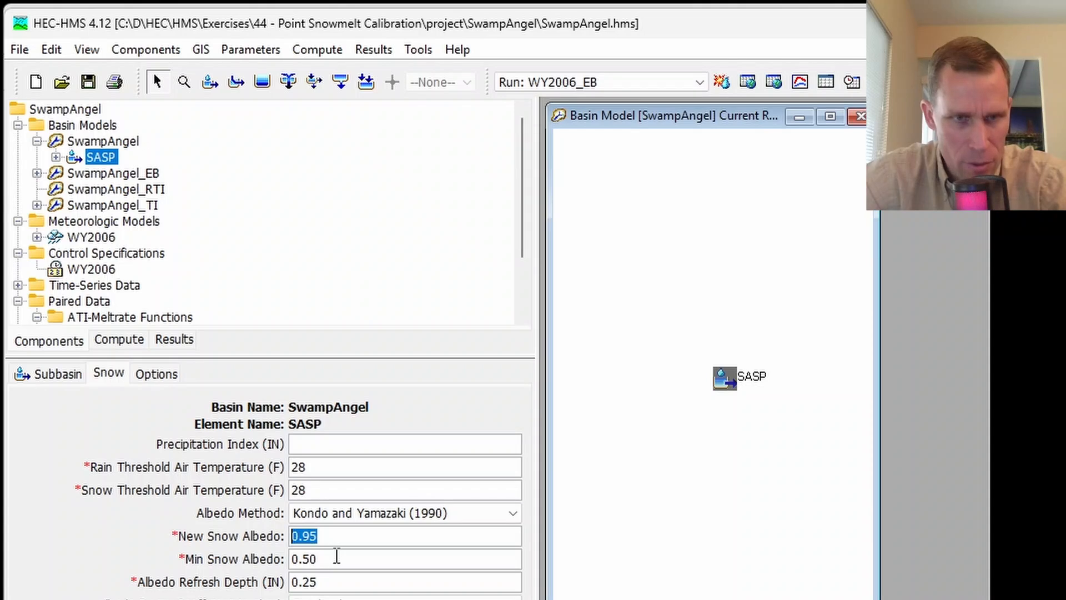
left_click_drag(329, 557, 285, 560)
left_click(333, 539)
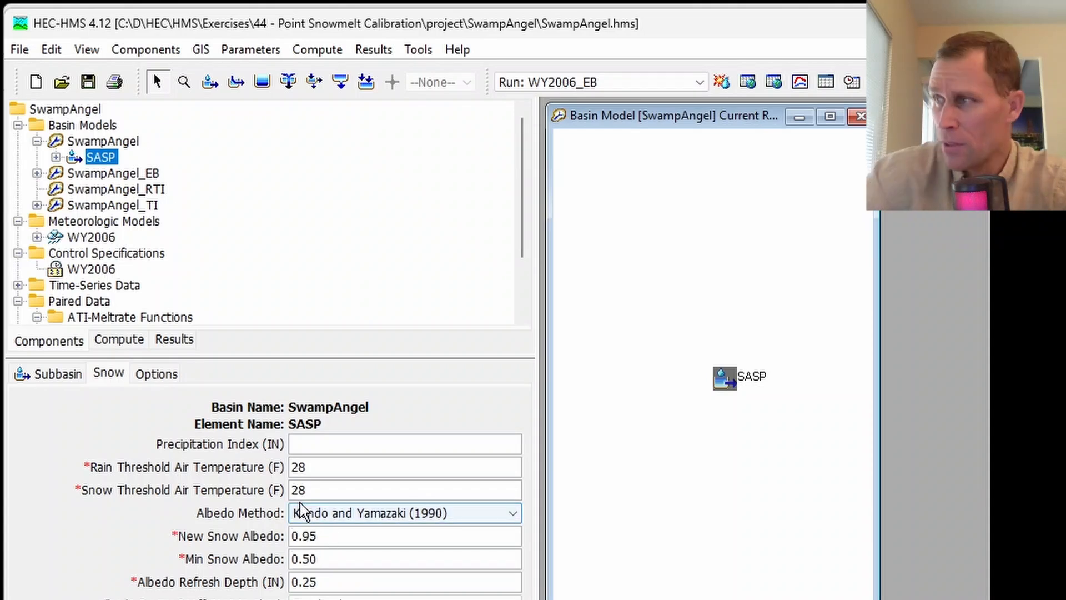
key("Tab")
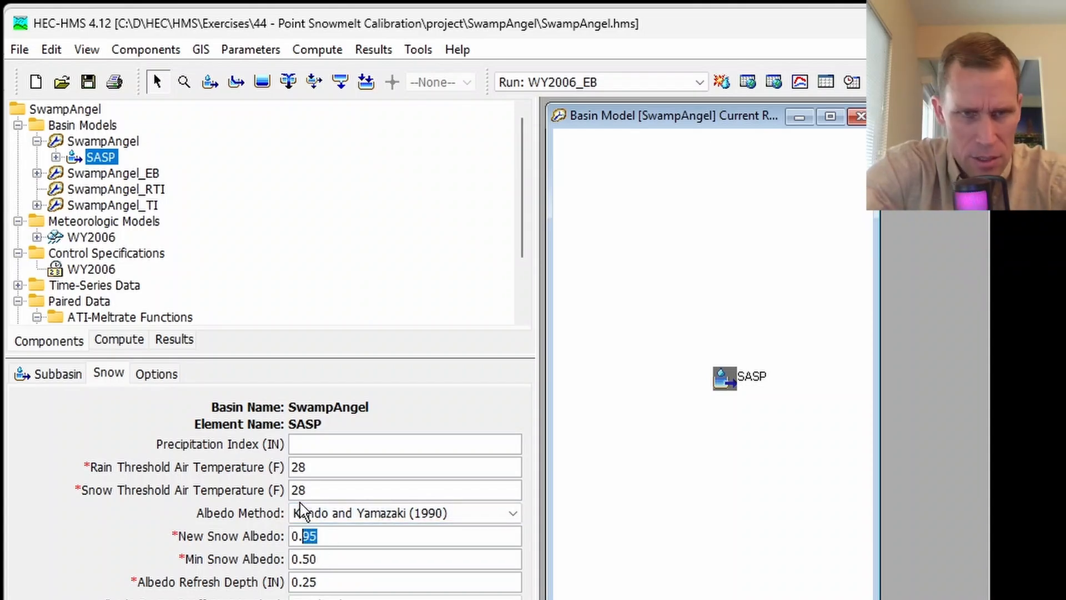
type("75")
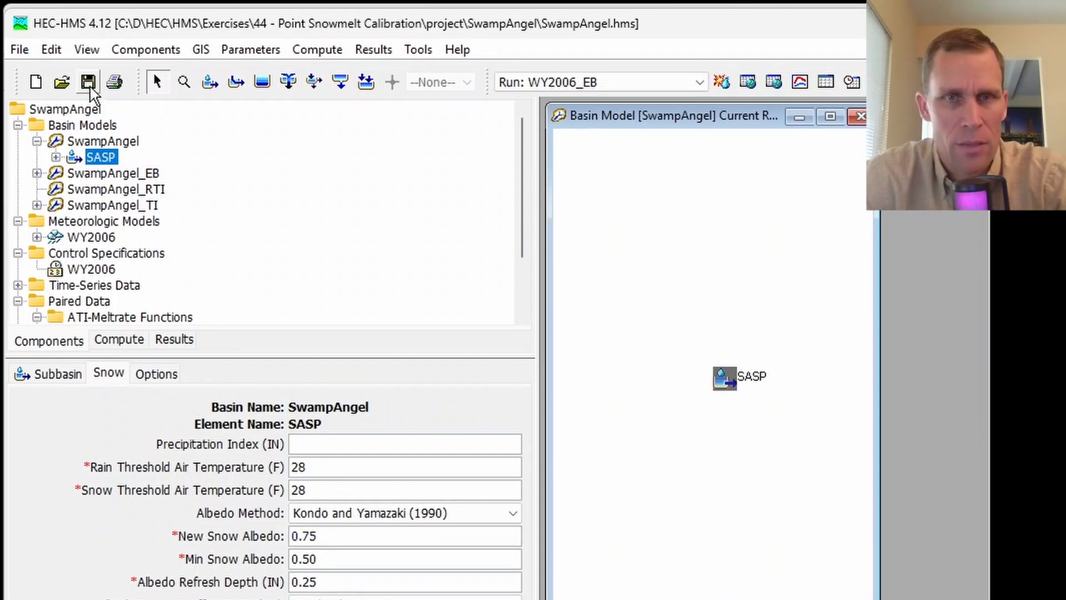
- Recompute the WY2006_EB run and review the WY2006_TI graph of observed and simulated SWE for SASP
left_click(721, 84)
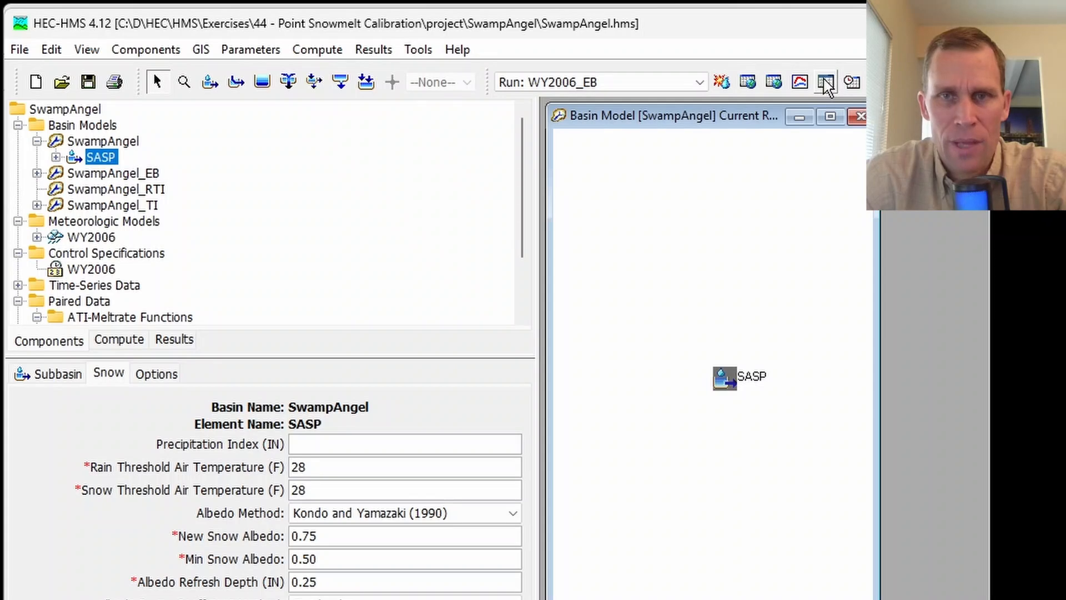
left_click(826, 82)
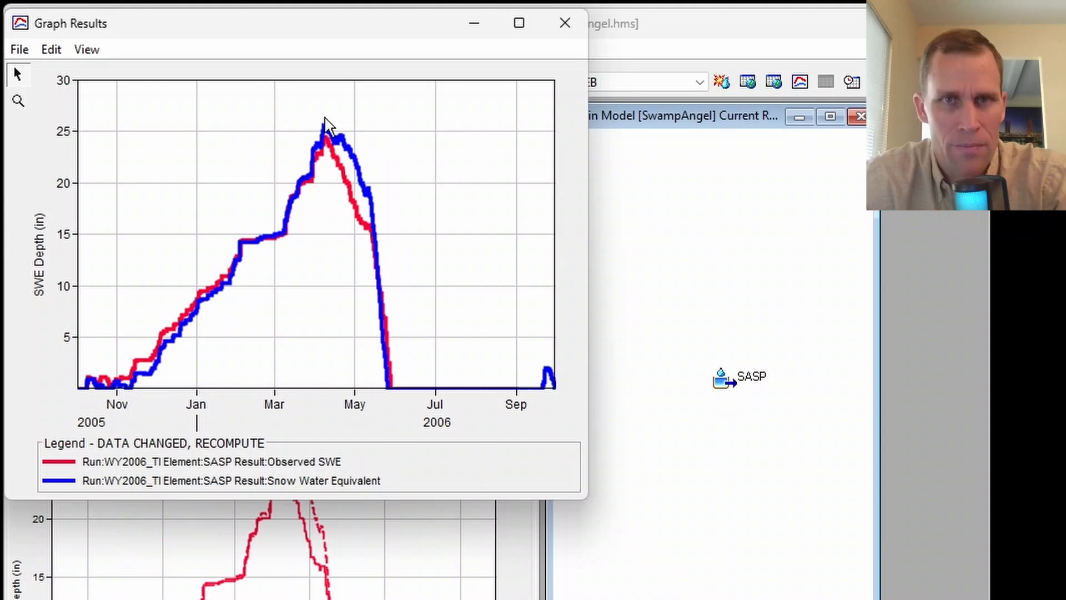
left_click(565, 22)
- Set the Min Snow Albedo of SASP in the SwampAngel basin model to 0.55
left_click(727, 383)
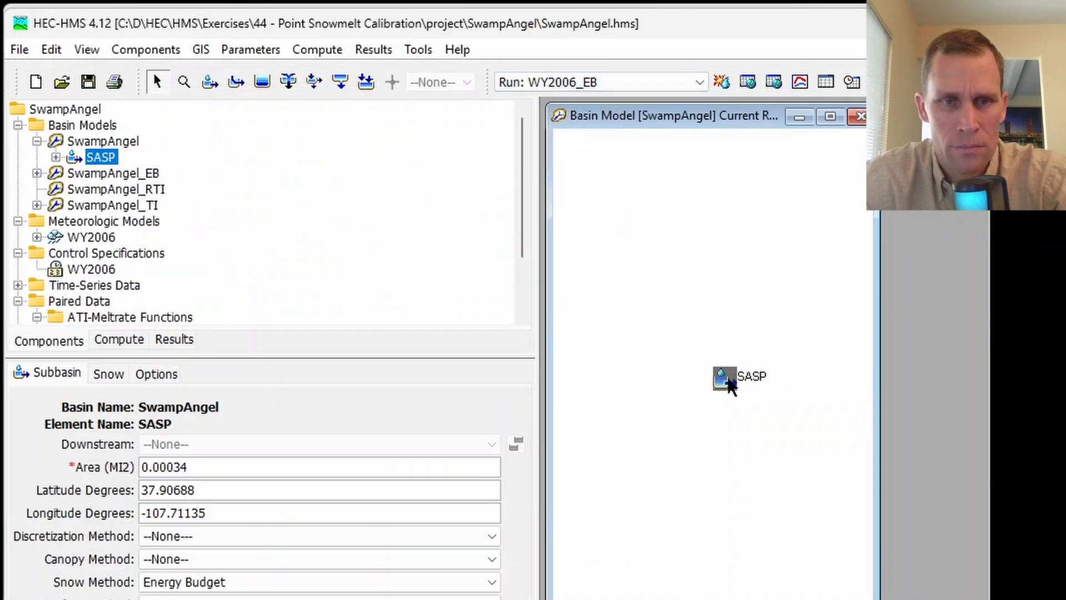
left_click(110, 376)
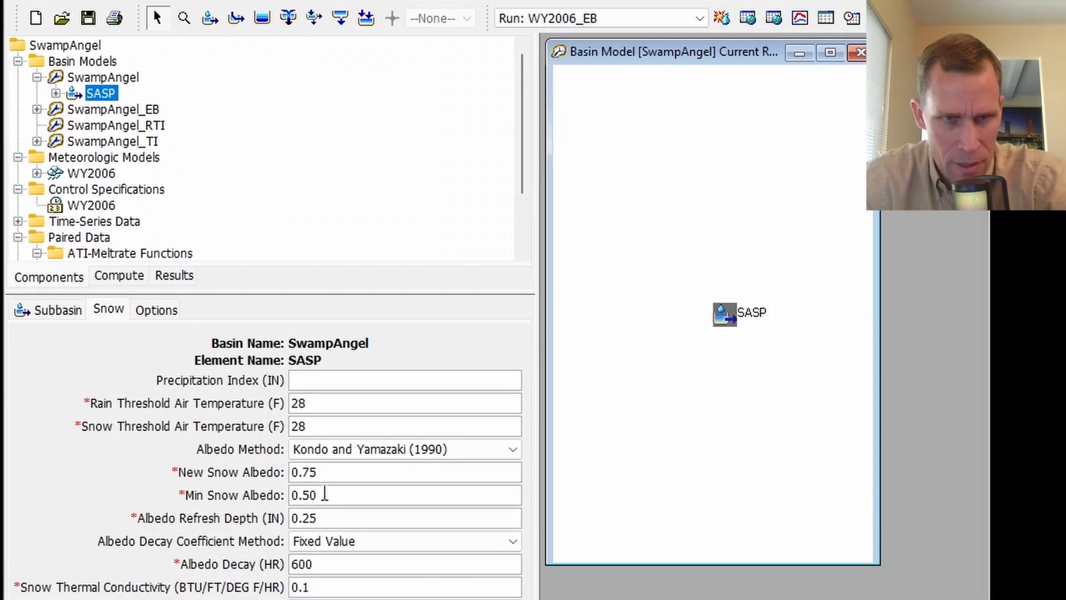
double_click(325, 494)
type("0.")
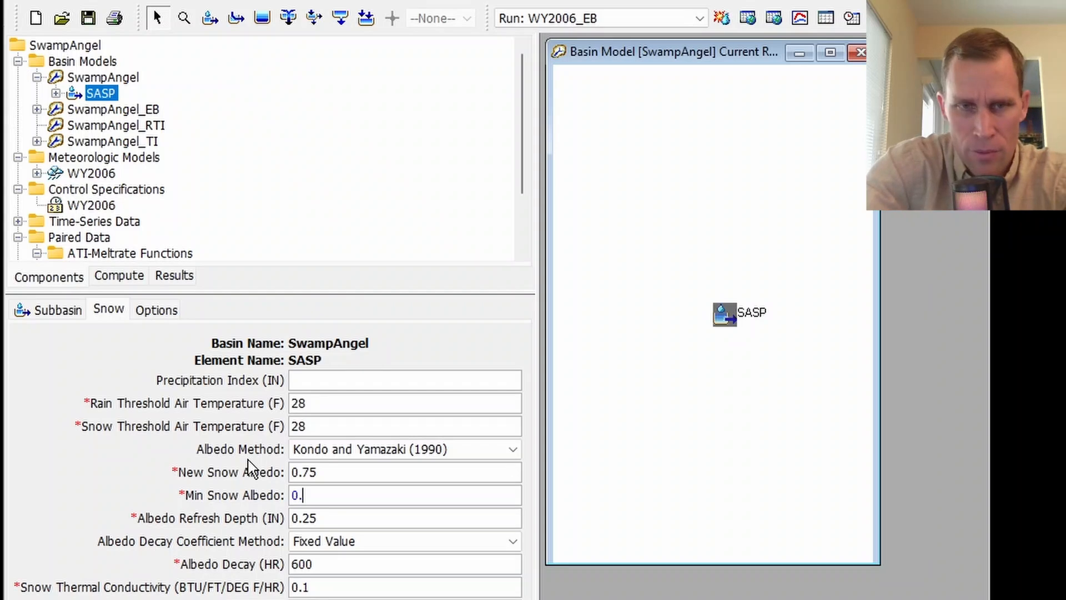
type("55")
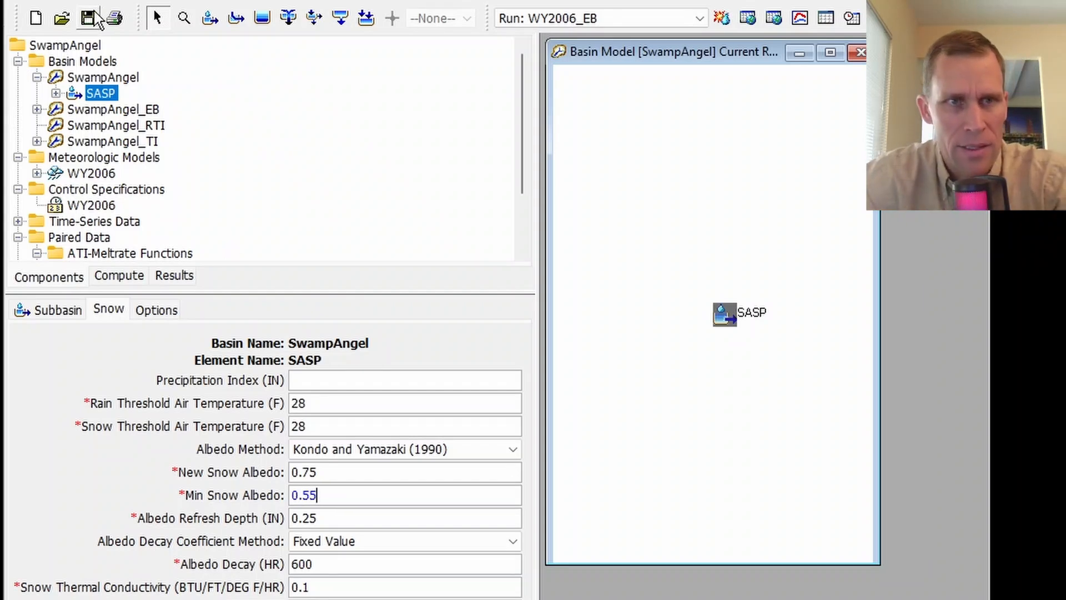
- Recompute the WY2006_EB run and view its results for the SASP subbasin
left_click(722, 18)
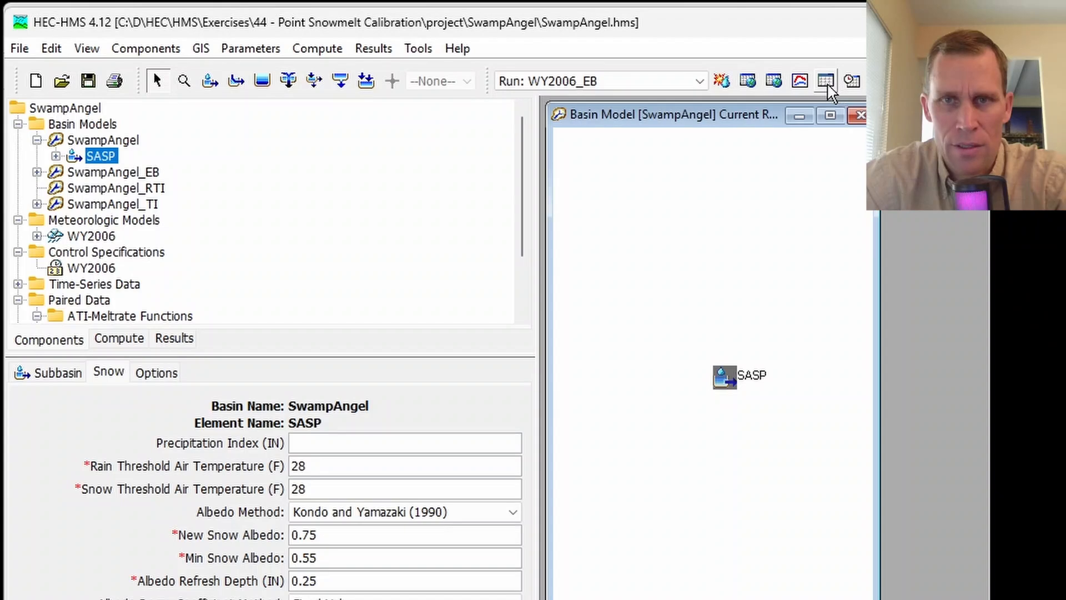
right_click(723, 377)
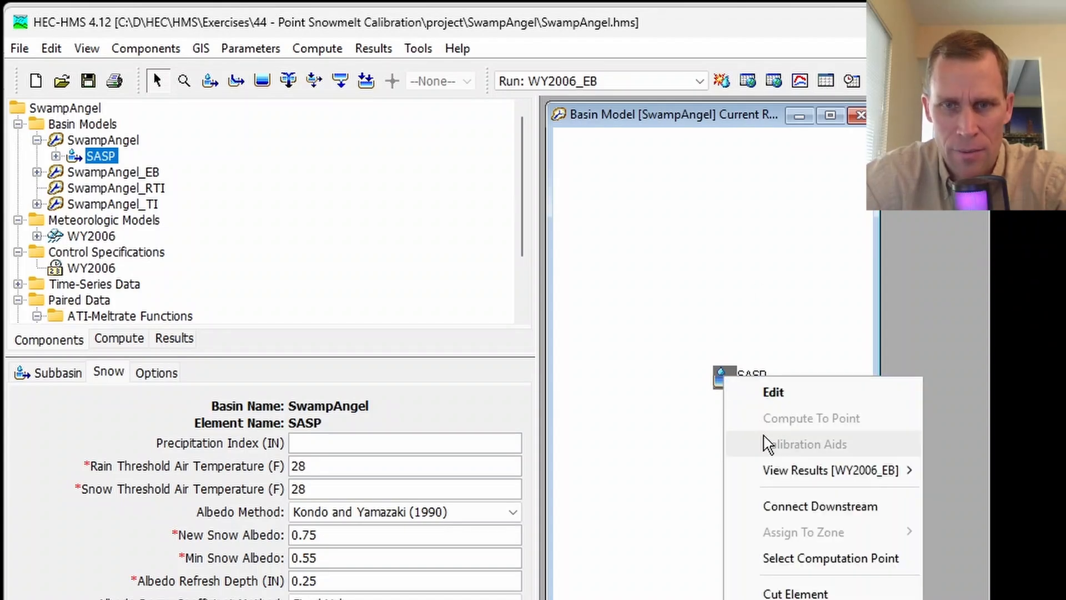
mouse_move(793, 469)
left_click(961, 524)
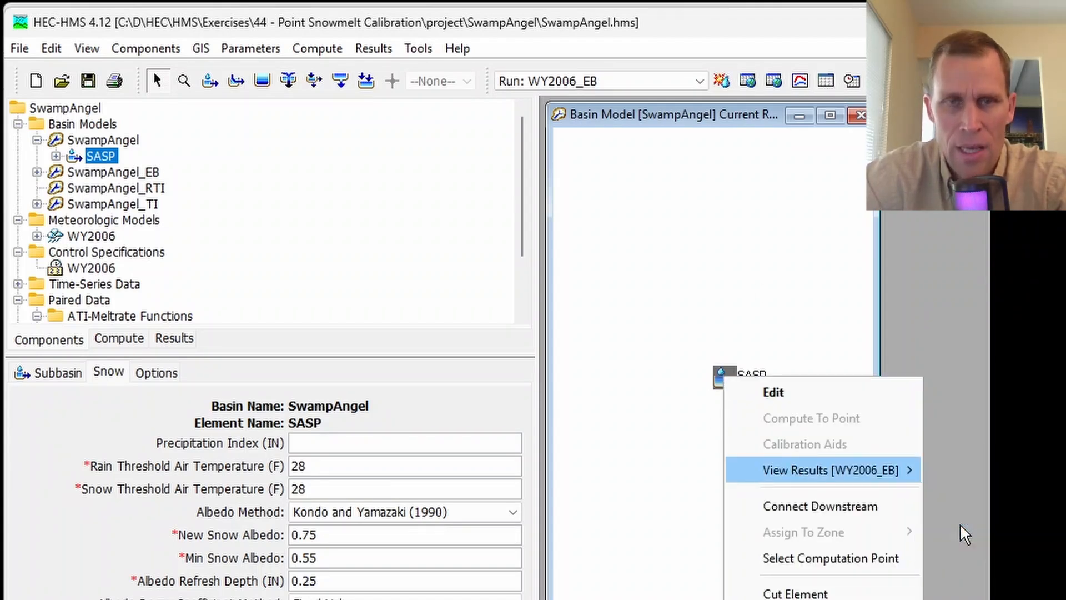
left_click_drag(354, 32, 407, 73)
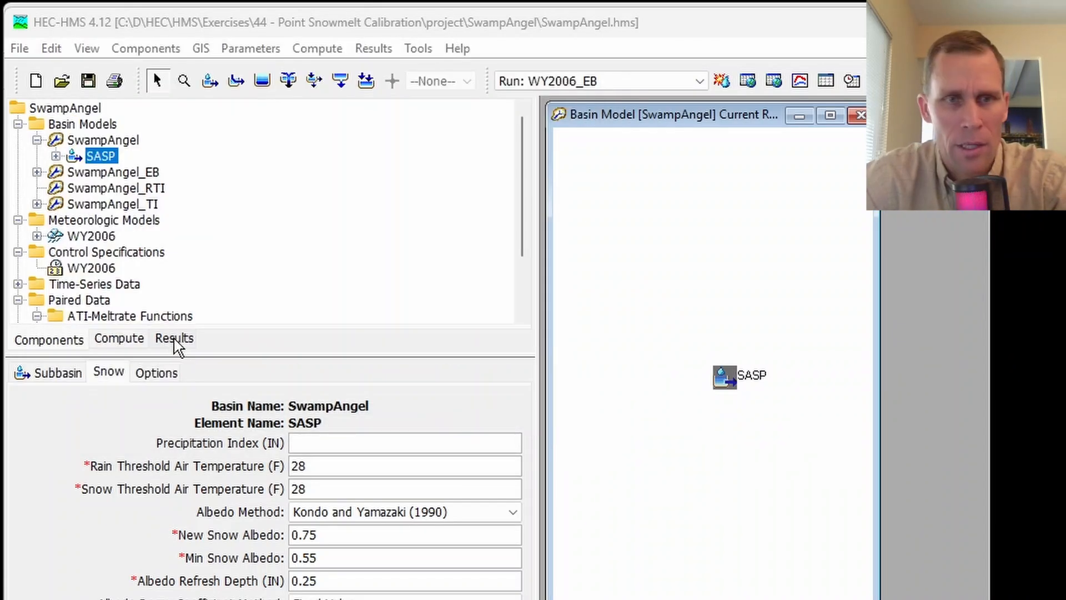
- Graph the WY2006_TI Observed SWE and Snow Water Equivalent of SASP to compare them, and close the graph
left_click(174, 341)
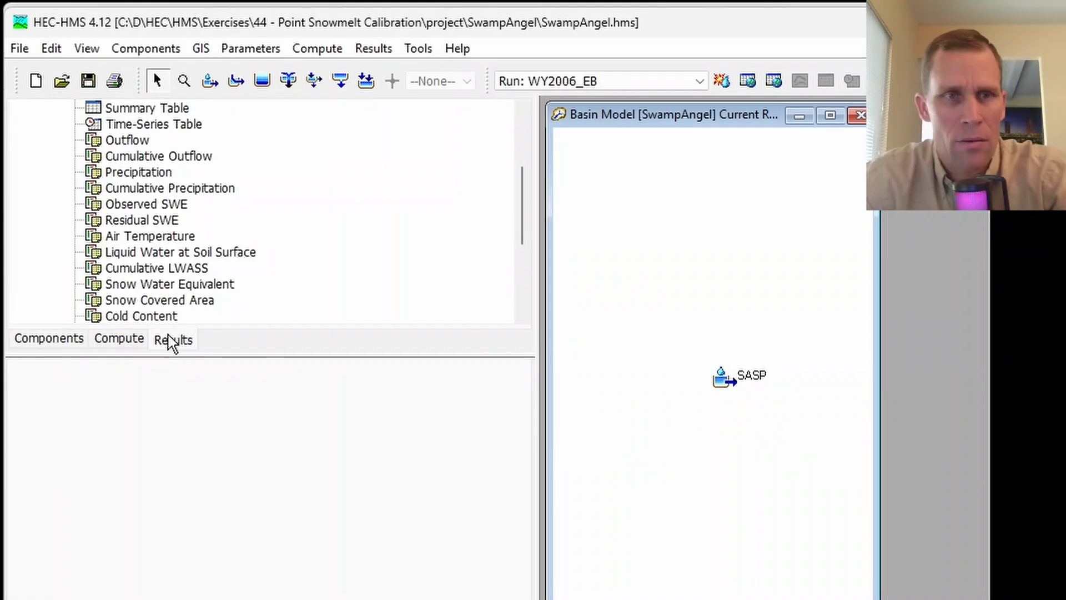
left_click(146, 215)
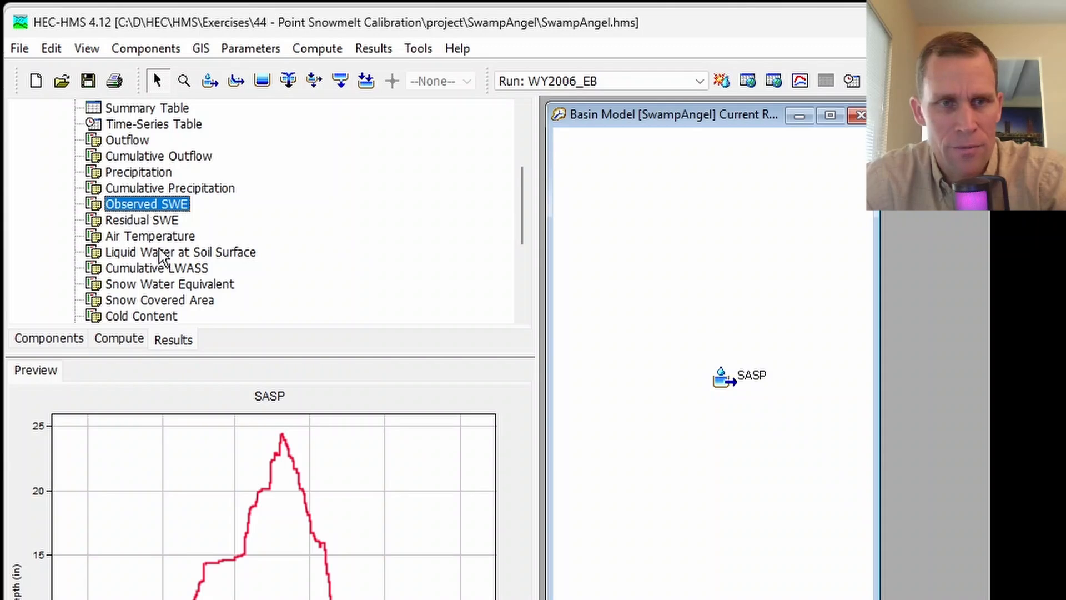
left_click(159, 286, "ctrl")
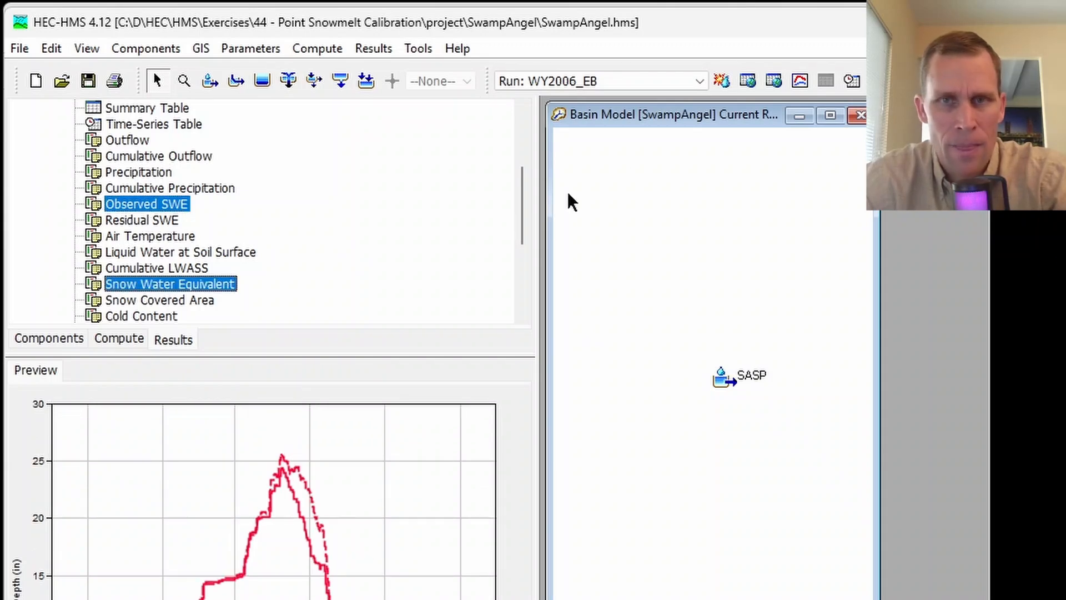
left_click(800, 81)
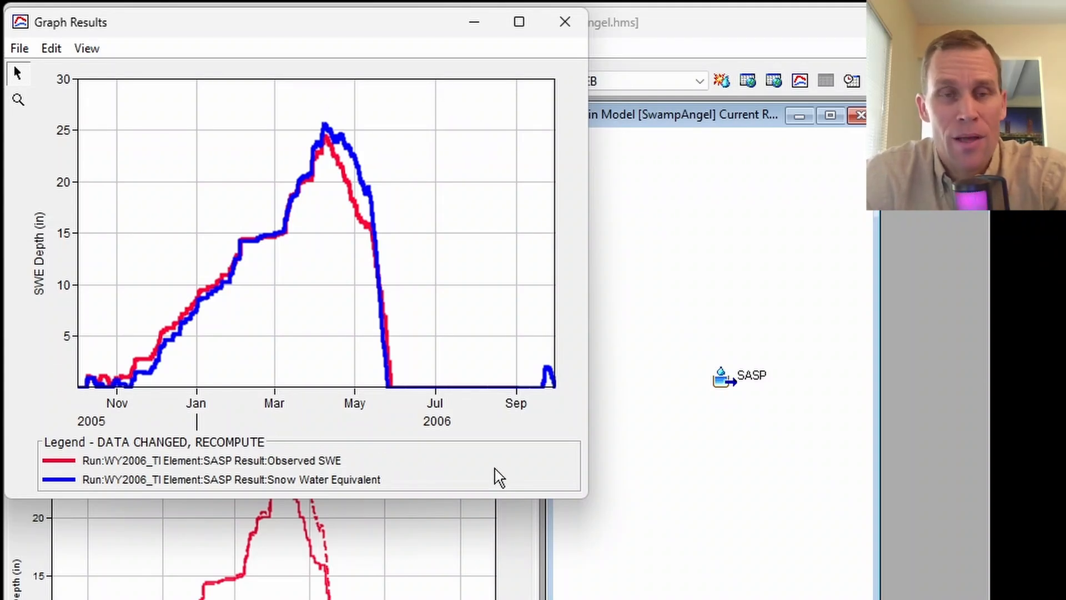
left_click(565, 23)
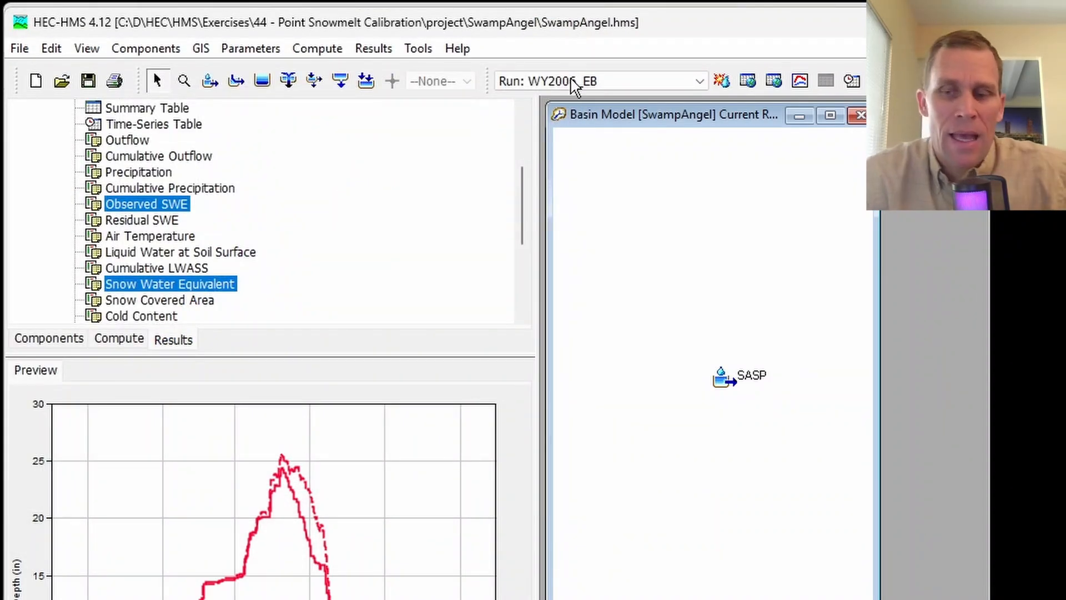